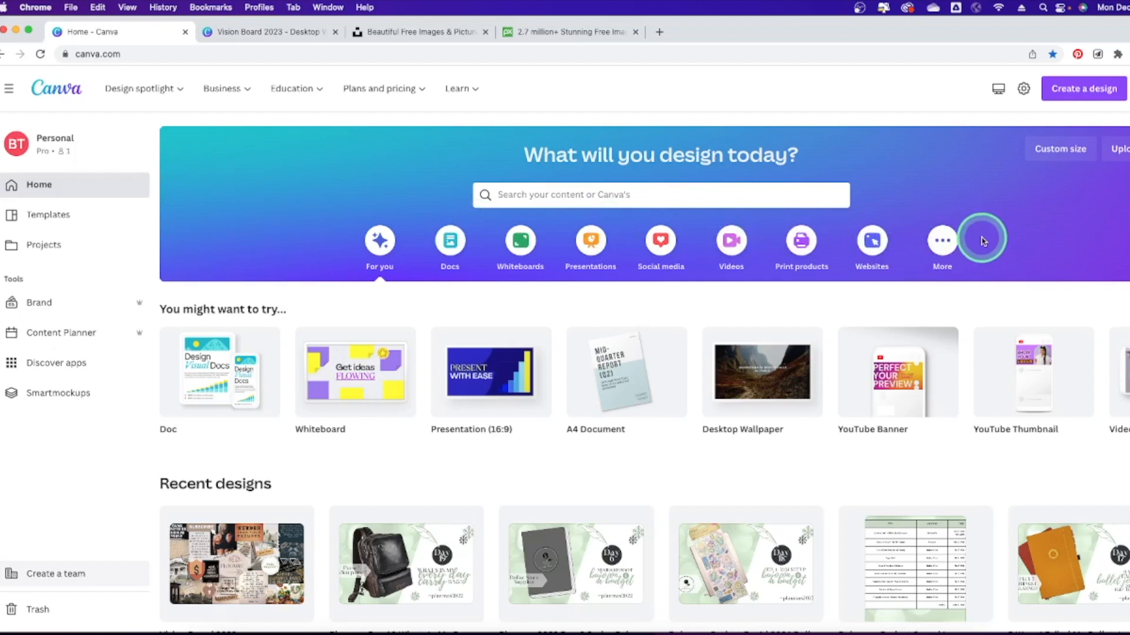
Browse the Videos and Social media suggestions, then open the Templates gallery search.
{"action": "mouse_move", "coordinate": [379, 100]}
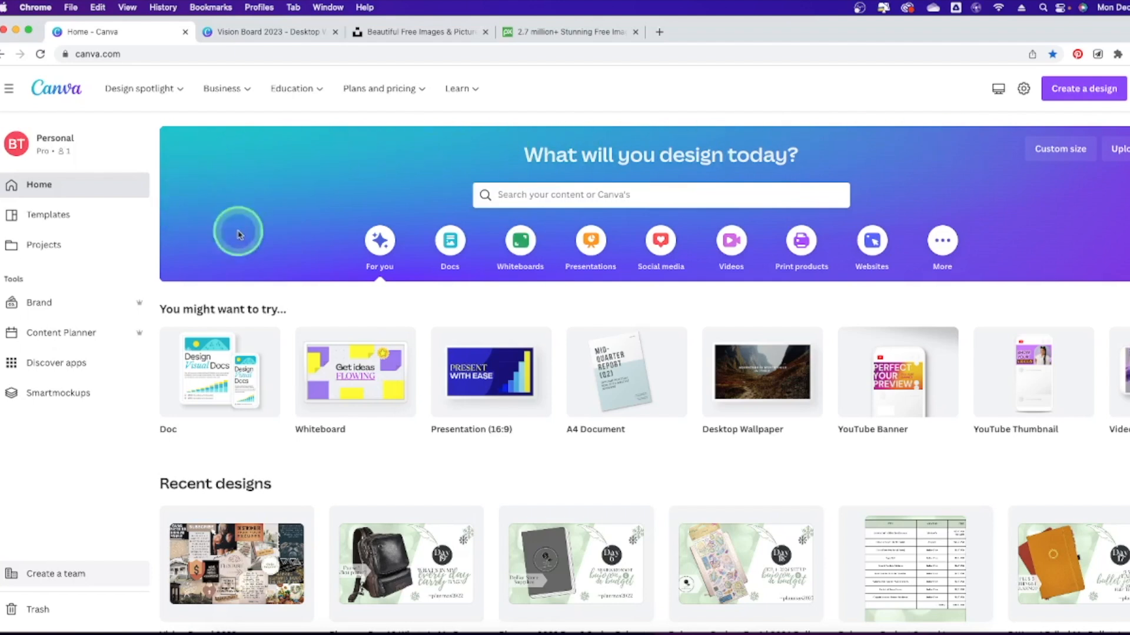
{"action": "left_click", "coordinate": [743, 231]}
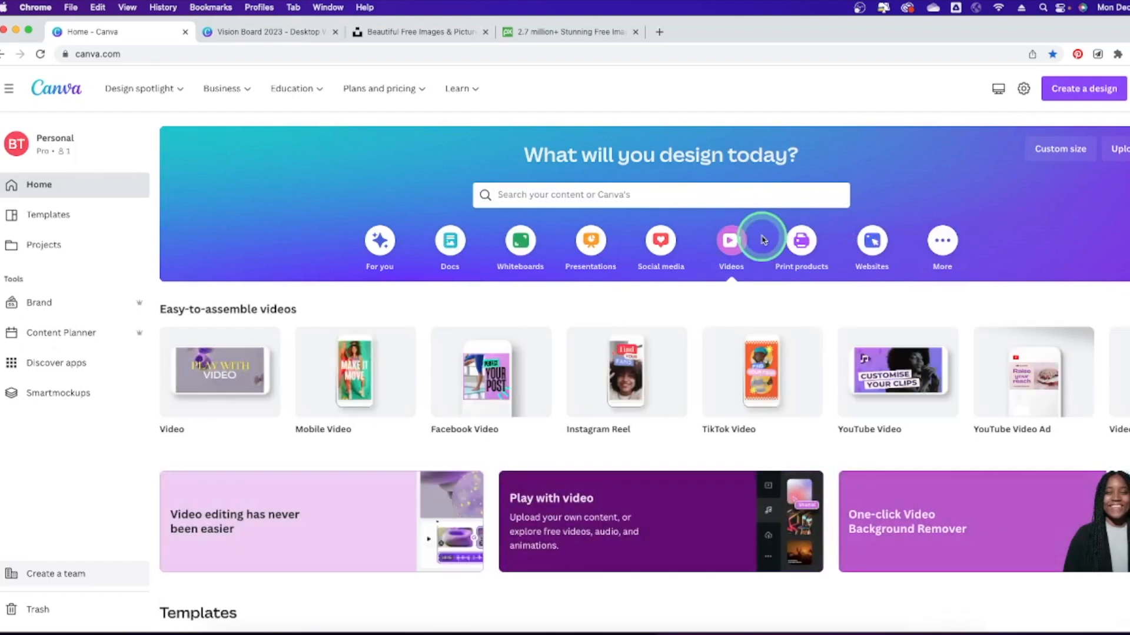
{"action": "scroll", "coordinate": [682, 270], "scroll_direction": "down", "scroll_amount": 5}
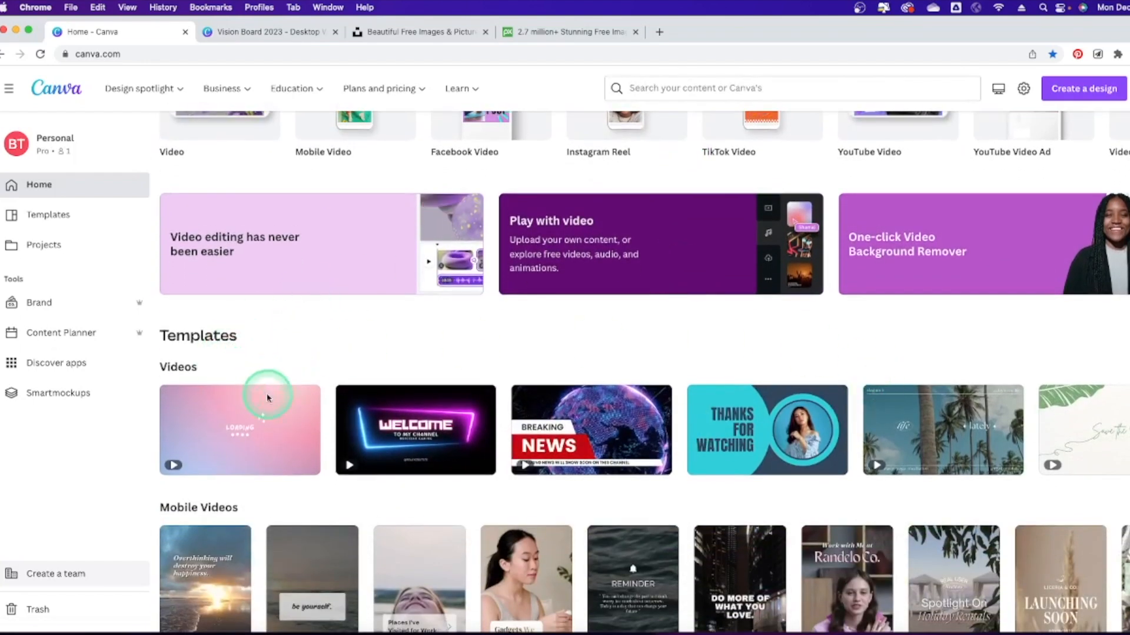
{"action": "scroll", "coordinate": [706, 312], "scroll_direction": "up", "scroll_amount": 5}
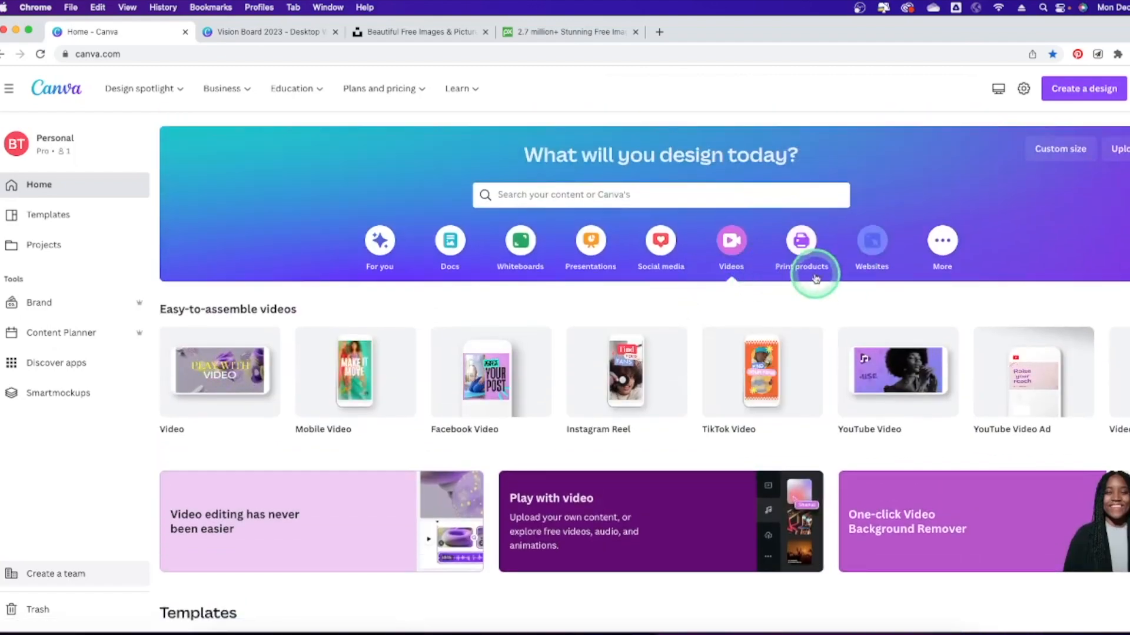
{"action": "left_click", "coordinate": [653, 256]}
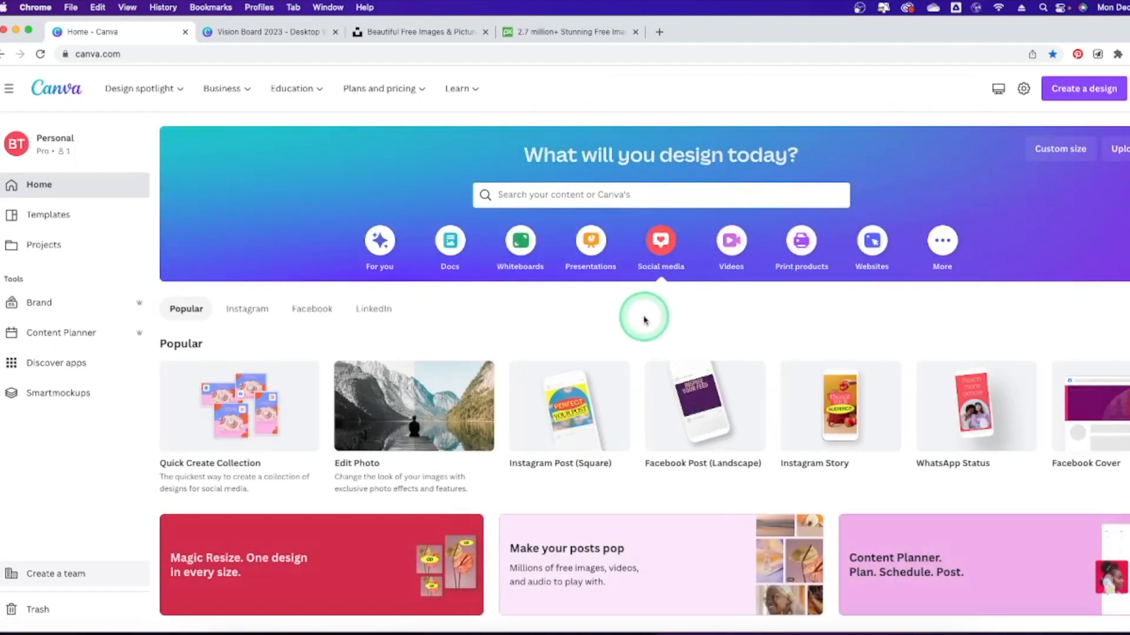
{"action": "scroll", "coordinate": [643, 319], "scroll_direction": "down", "scroll_amount": 10}
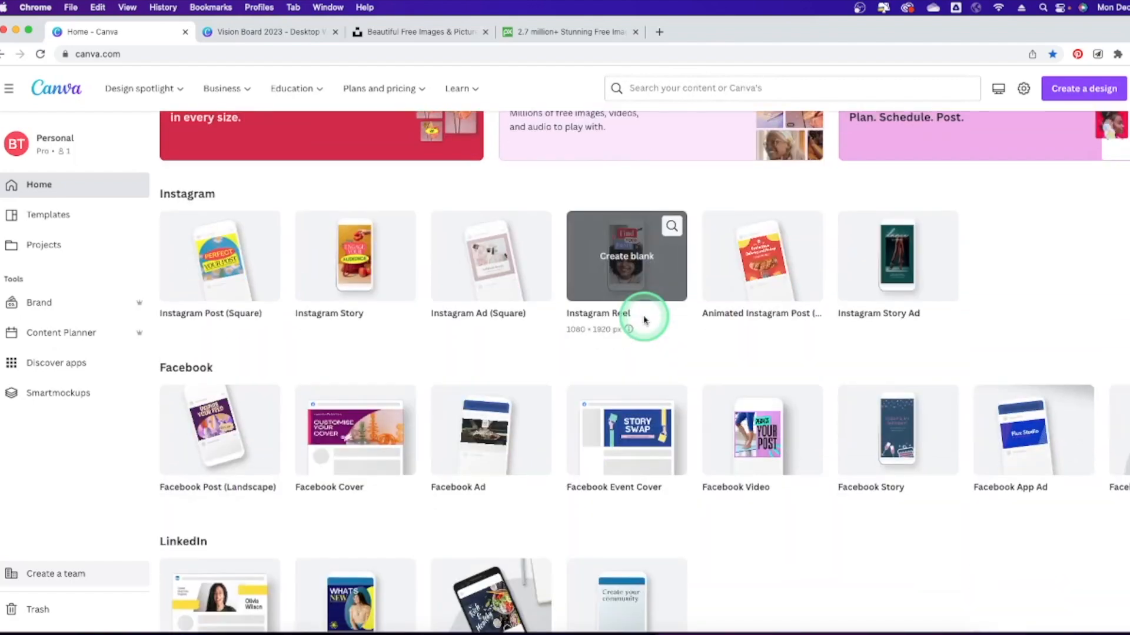
{"action": "scroll", "coordinate": [646, 320], "scroll_direction": "down", "scroll_amount": 7}
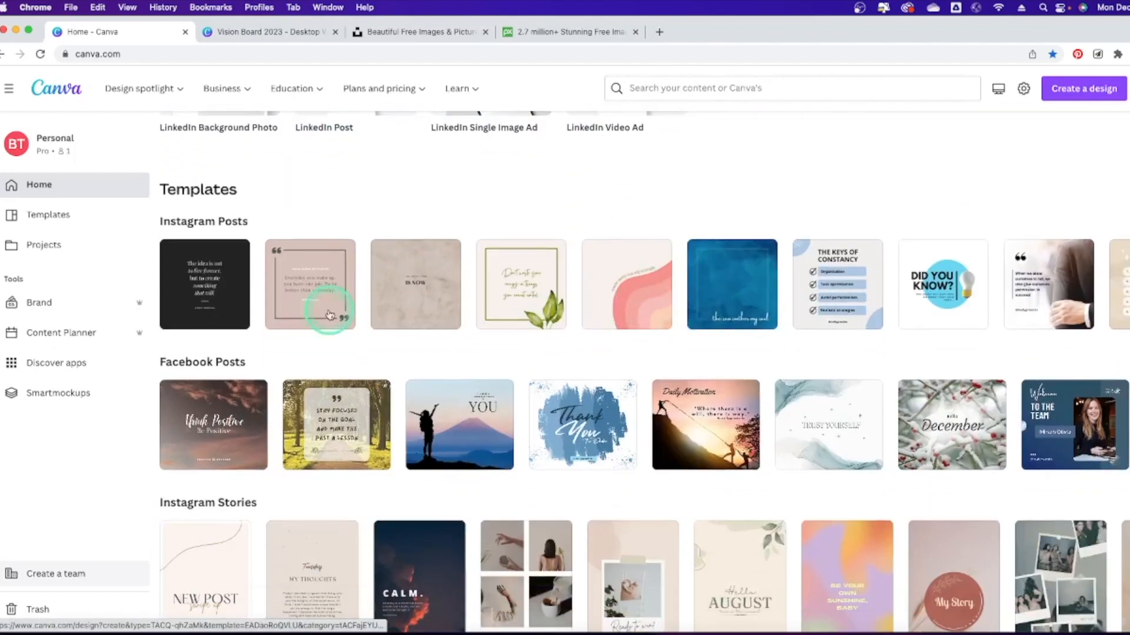
{"action": "scroll", "coordinate": [235, 241], "scroll_direction": "up", "scroll_amount": 5}
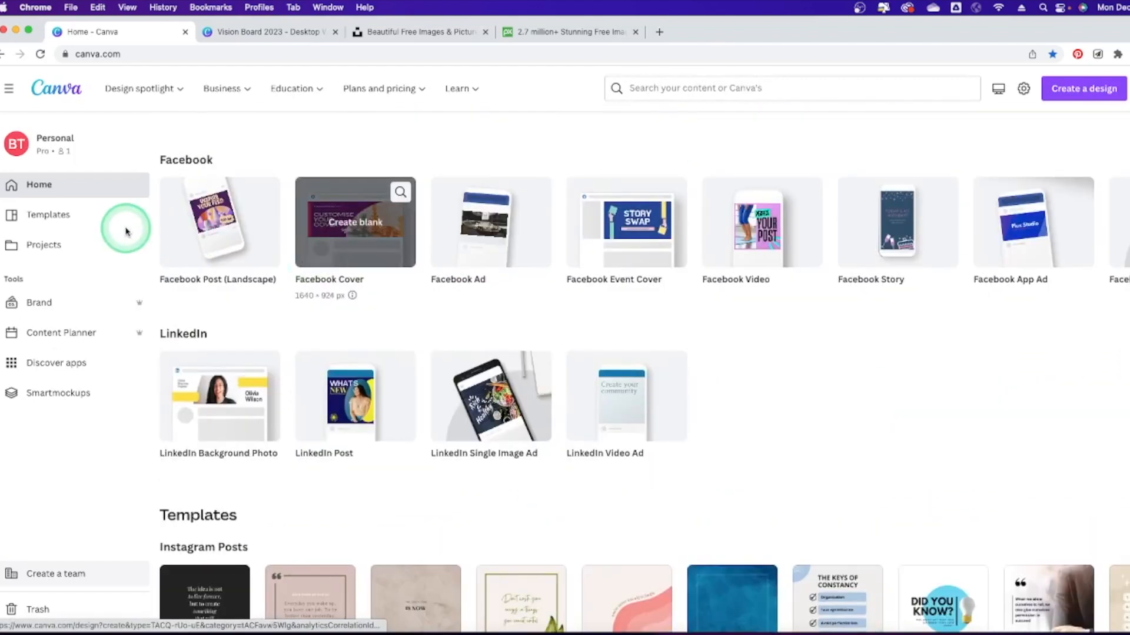
{"action": "left_click", "coordinate": [59, 216]}
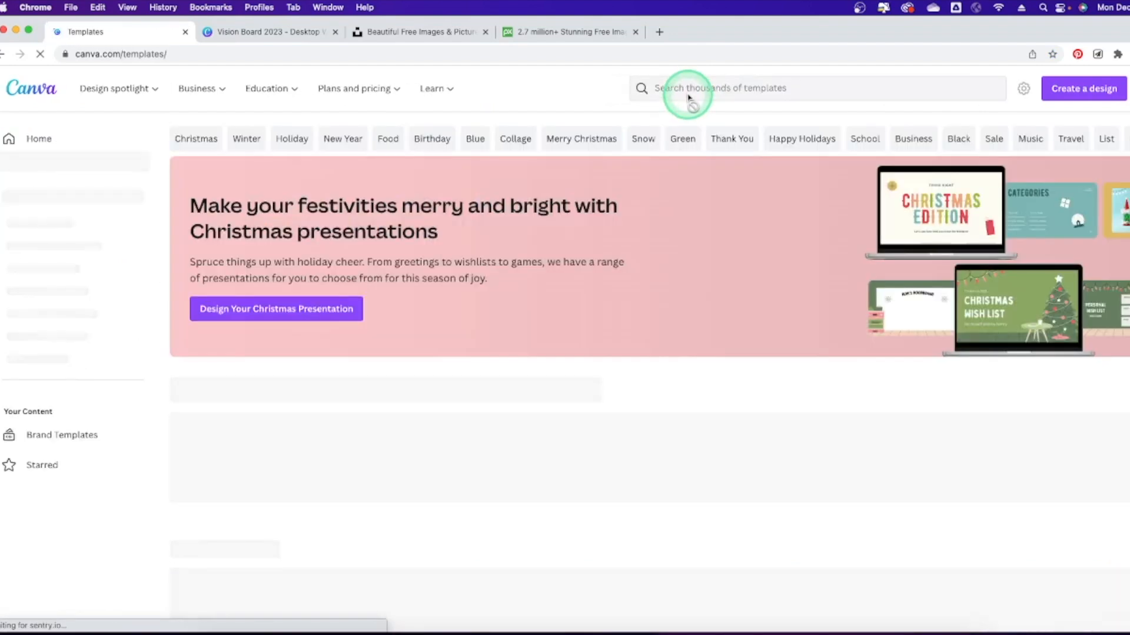
{"action": "left_click", "coordinate": [693, 88]}
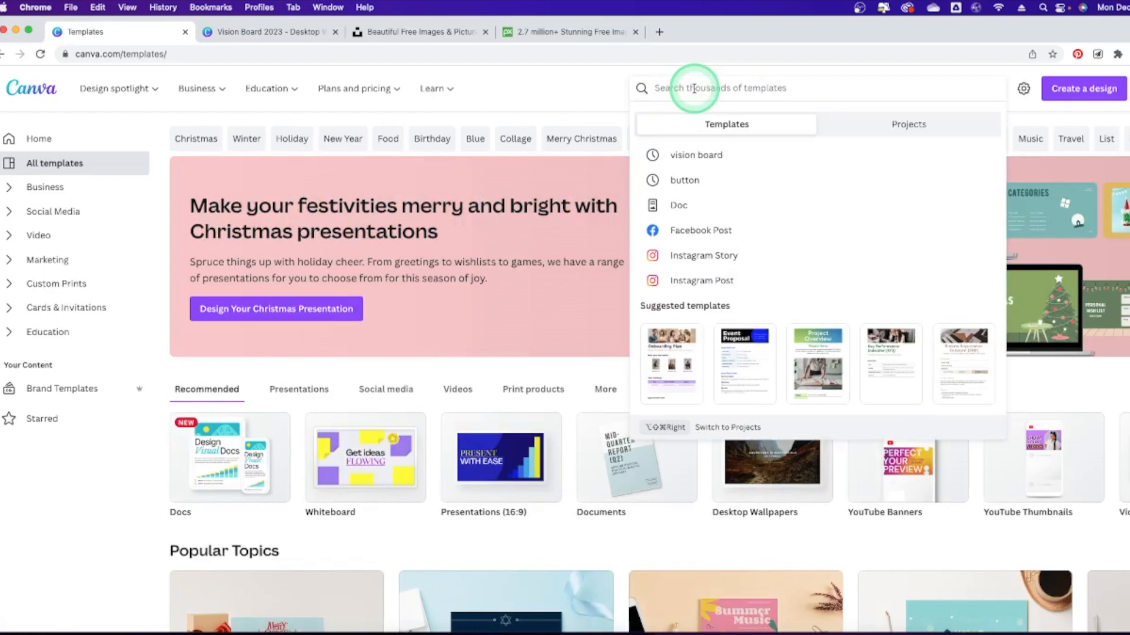
Search templates for 'vision board' and scroll through the 392 results.
{"action": "left_click", "coordinate": [701, 154]}
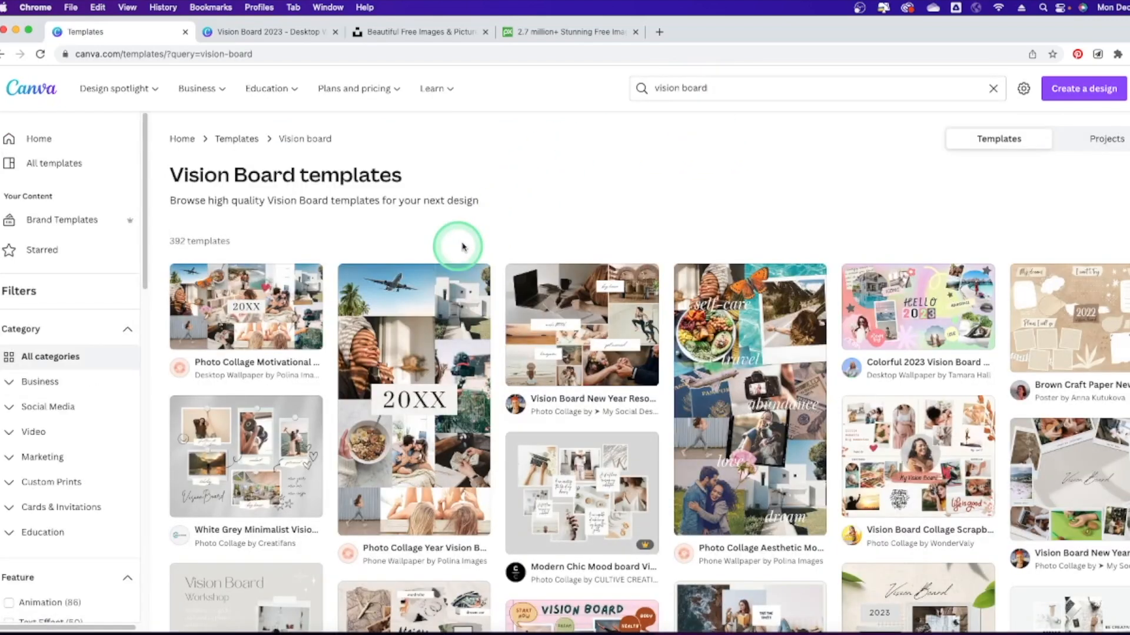
{"action": "scroll", "coordinate": [745, 259], "scroll_direction": "down", "scroll_amount": 4}
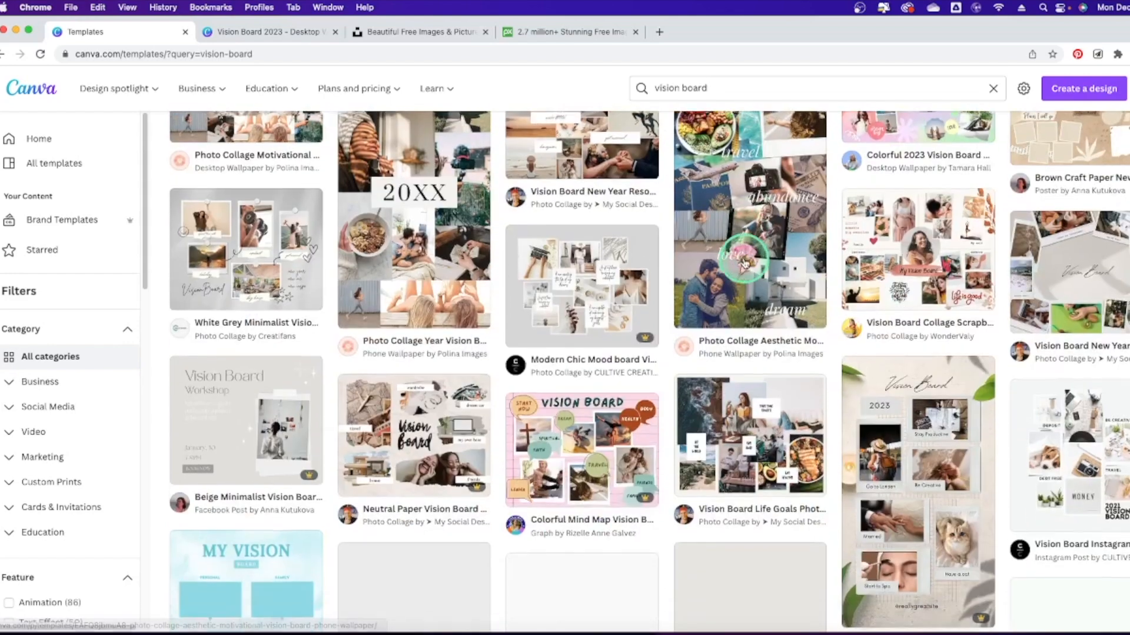
{"action": "scroll", "coordinate": [745, 262], "scroll_direction": "down", "scroll_amount": 2}
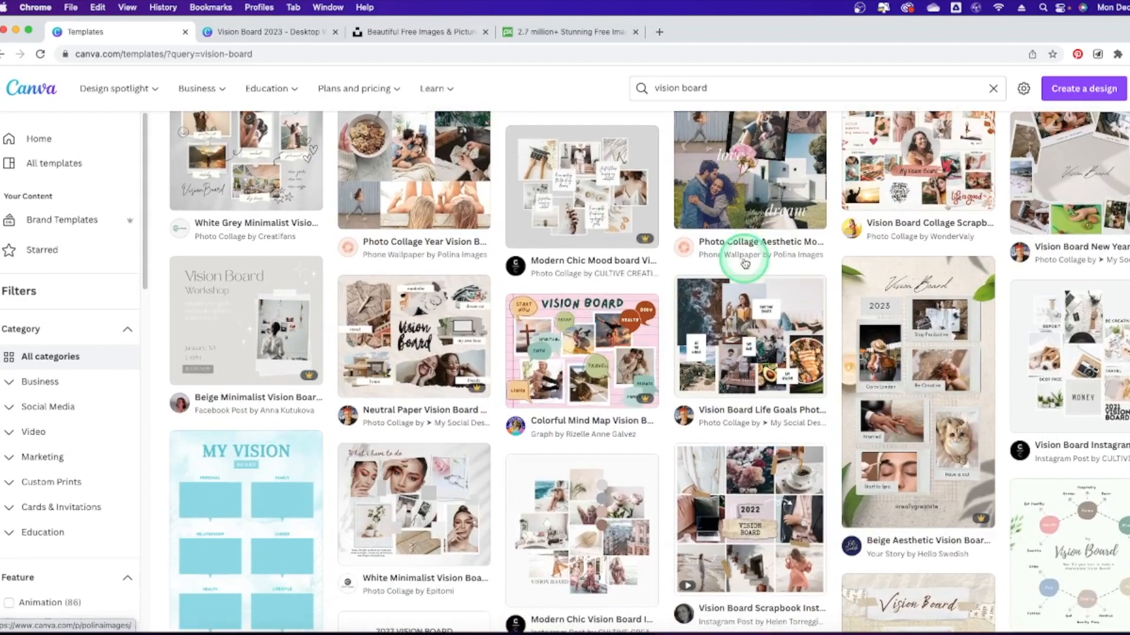
{"action": "scroll", "coordinate": [745, 263], "scroll_direction": "down", "scroll_amount": 1}
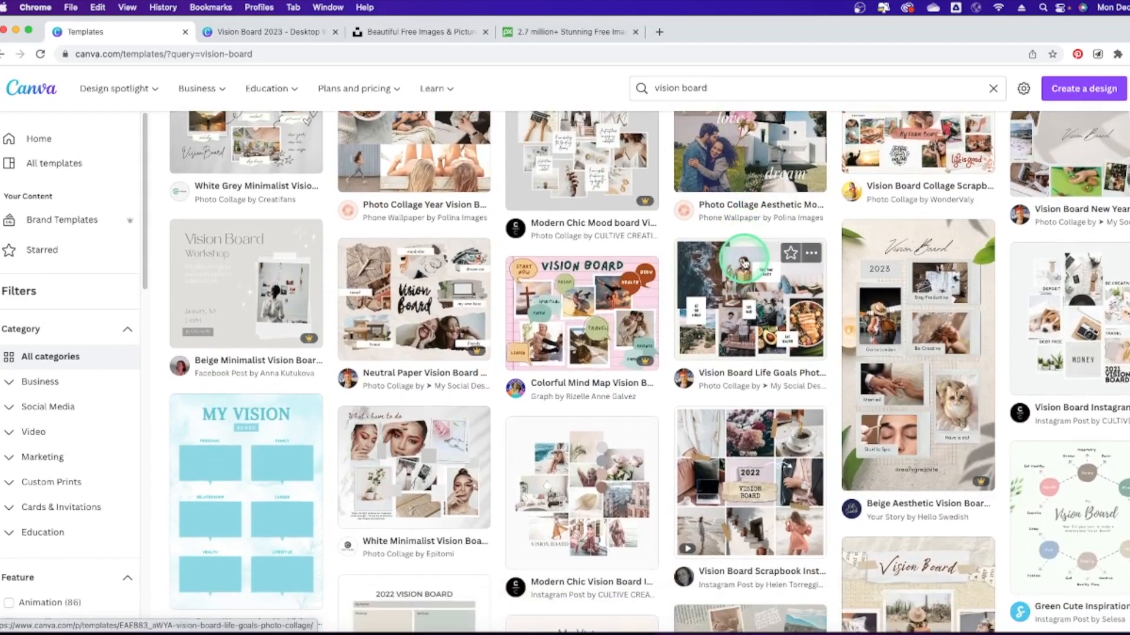
{"action": "scroll", "coordinate": [745, 263], "scroll_direction": "up", "scroll_amount": 5}
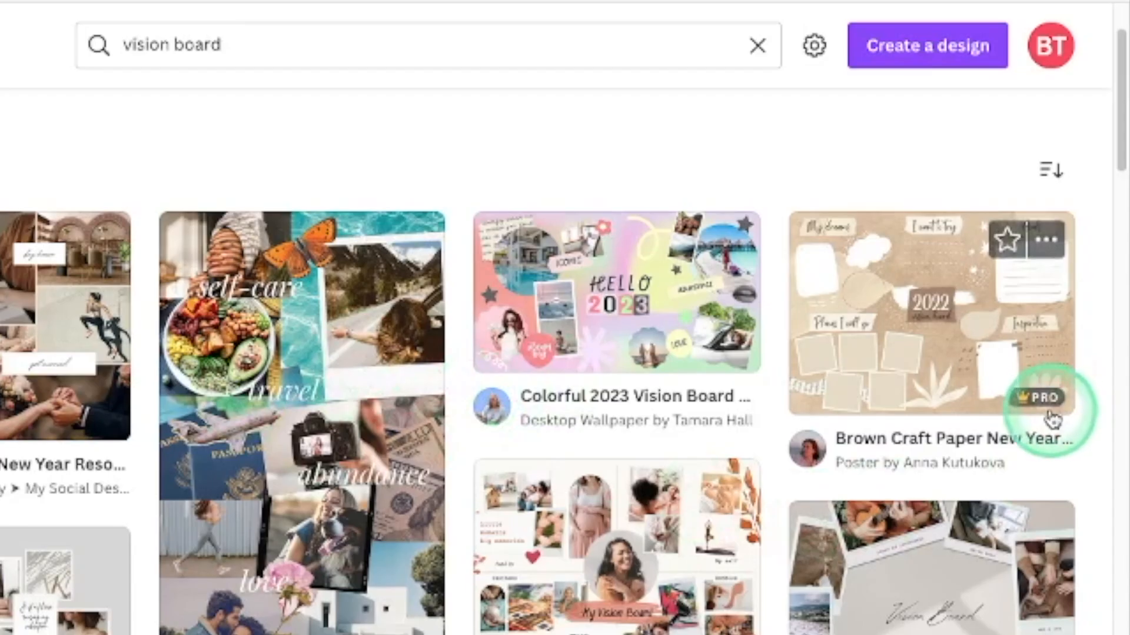
{"action": "mouse_move", "coordinate": [1042, 398]}
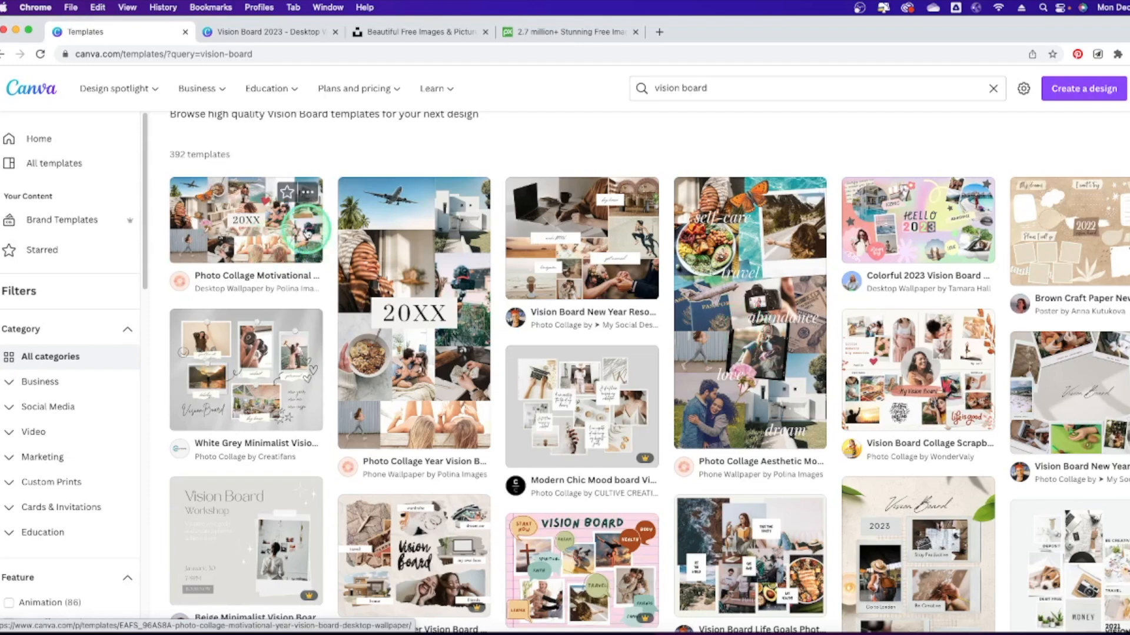
Open the Vision Board 2023 design and check its 1920 × 1080 px size under Resize without changing it.
{"action": "left_click", "coordinate": [262, 33]}
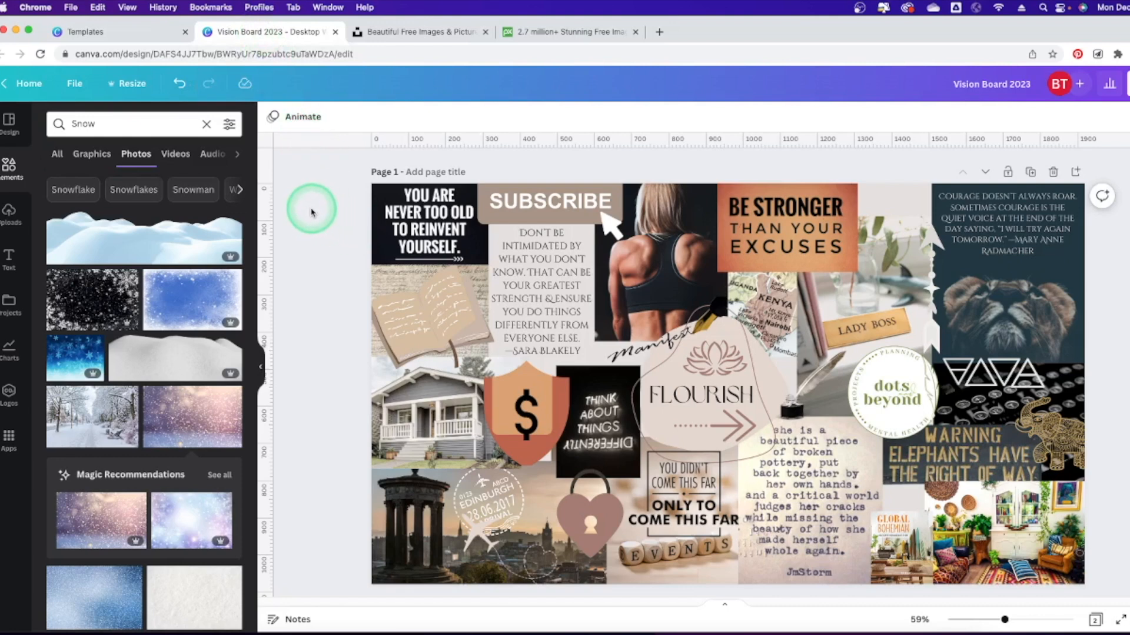
{"action": "left_click", "coordinate": [136, 85]}
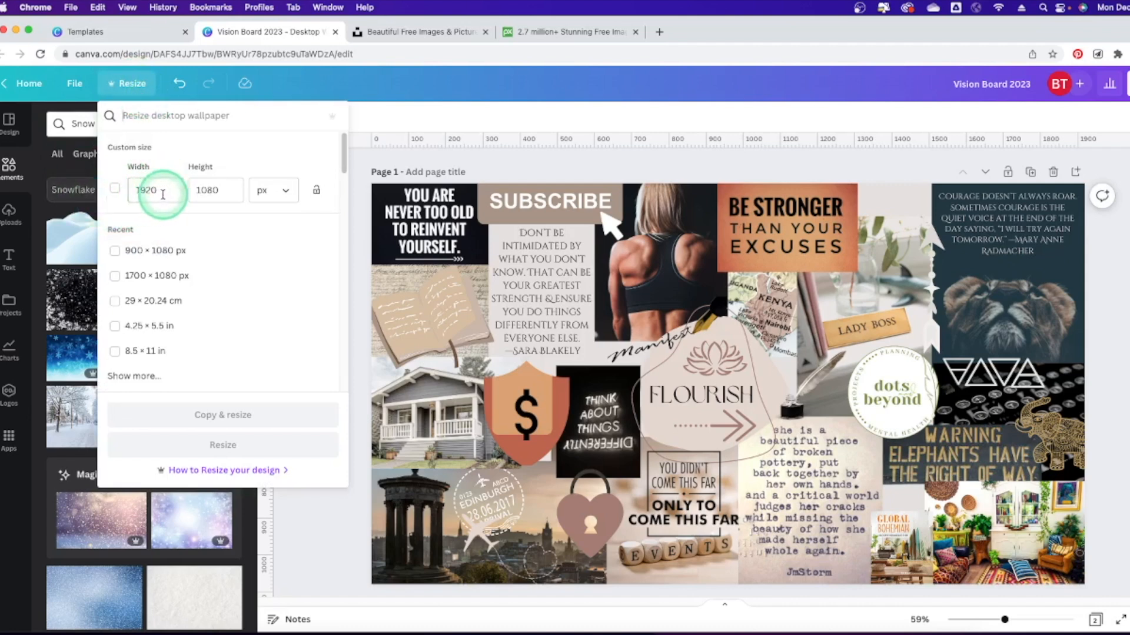
{"action": "left_click", "coordinate": [198, 192]}
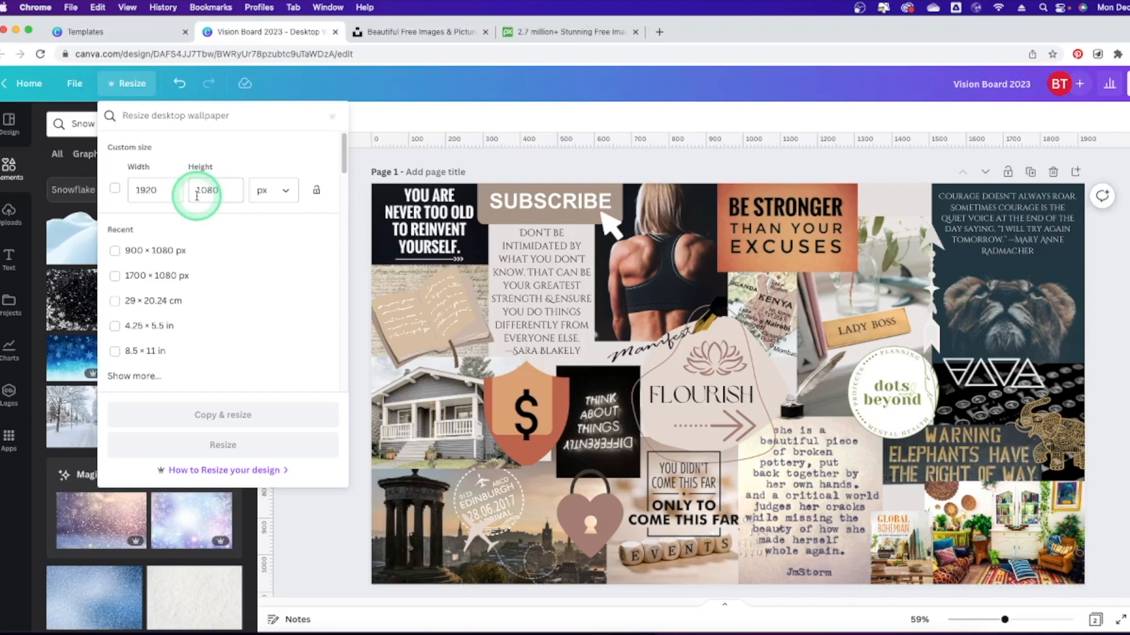
{"action": "left_click", "coordinate": [201, 190]}
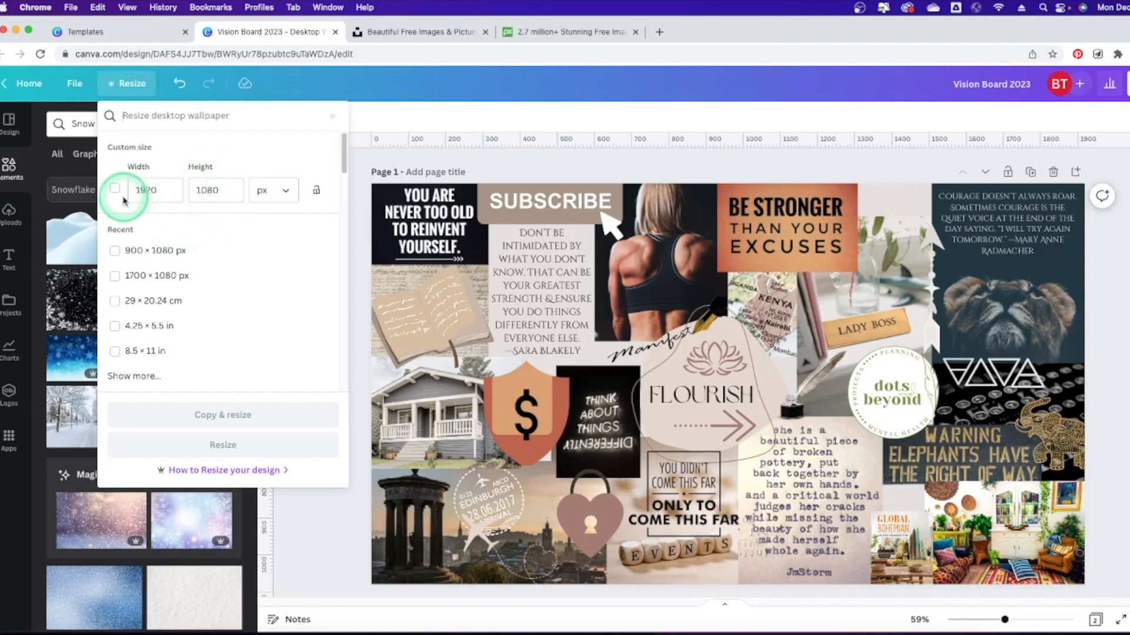
{"action": "left_click", "coordinate": [132, 88]}
{"action": "scroll", "coordinate": [643, 280], "scroll_direction": "down", "scroll_amount": 10}
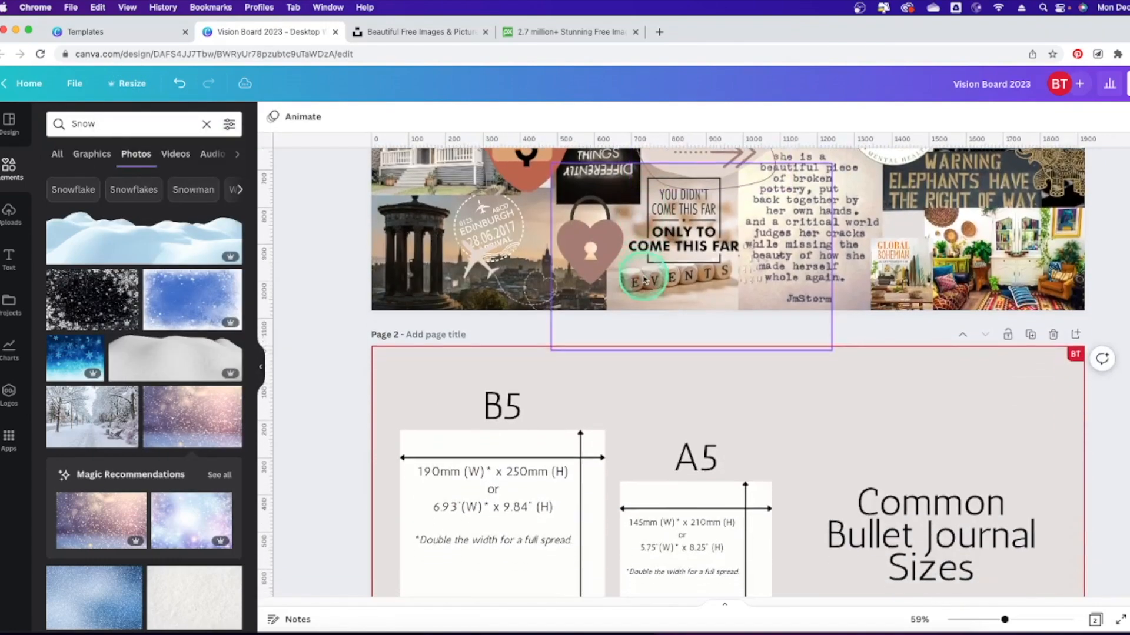
Select the B5 card's 190mm × 250mm dimension text on page 2.
{"action": "scroll", "coordinate": [643, 279], "scroll_direction": "up", "scroll_amount": 2}
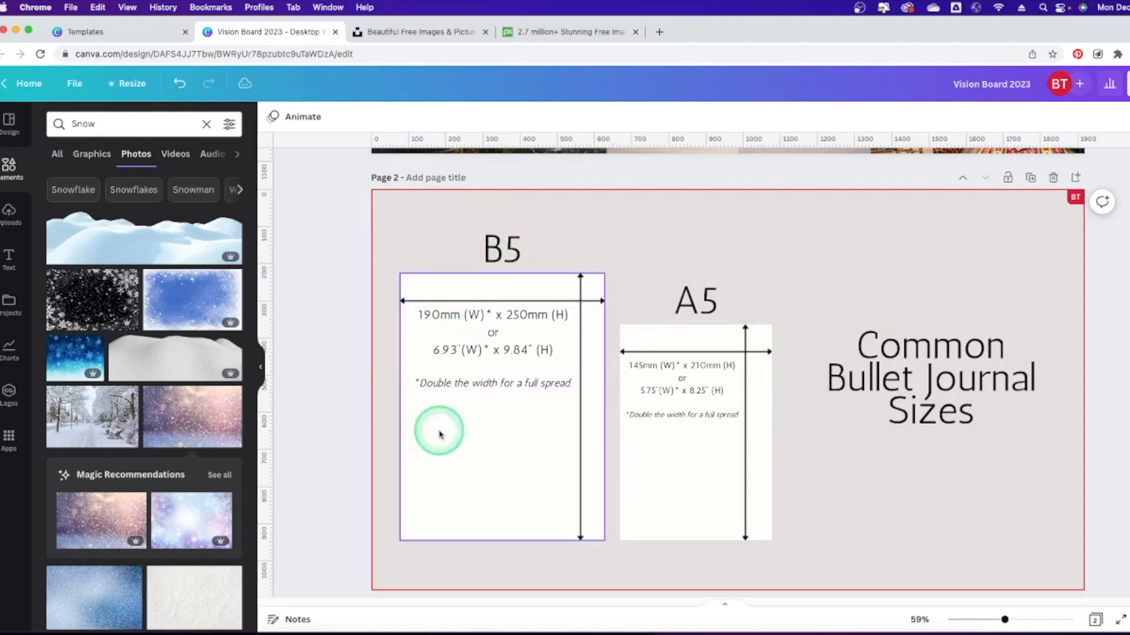
{"action": "left_click", "coordinate": [496, 278]}
{"action": "left_click", "coordinate": [423, 372]}
{"action": "left_click", "coordinate": [494, 422]}
{"action": "left_click", "coordinate": [457, 322]}
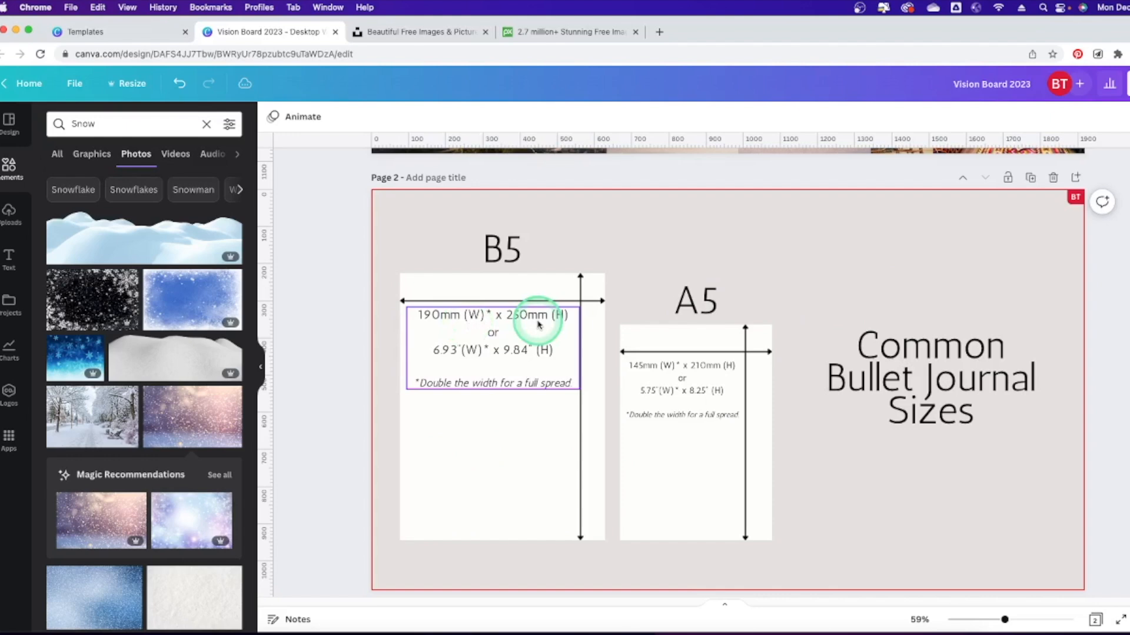
Select the whole B5 card on page 2.
{"action": "left_click", "coordinate": [529, 433]}
{"action": "left_click", "coordinate": [424, 353]}
{"action": "left_click", "coordinate": [612, 434]}
{"action": "left_click", "coordinate": [459, 422]}
{"action": "left_click", "coordinate": [676, 351]}
{"action": "left_click", "coordinate": [618, 412]}
{"action": "left_click", "coordinate": [565, 303]}
{"action": "left_click", "coordinate": [436, 406]}
Select the B5 card's vertical arrow, then deselect it.
{"action": "left_click", "coordinate": [580, 383]}
{"action": "left_click", "coordinate": [416, 366]}
{"action": "left_click", "coordinate": [442, 404]}
{"action": "left_click", "coordinate": [577, 448]}
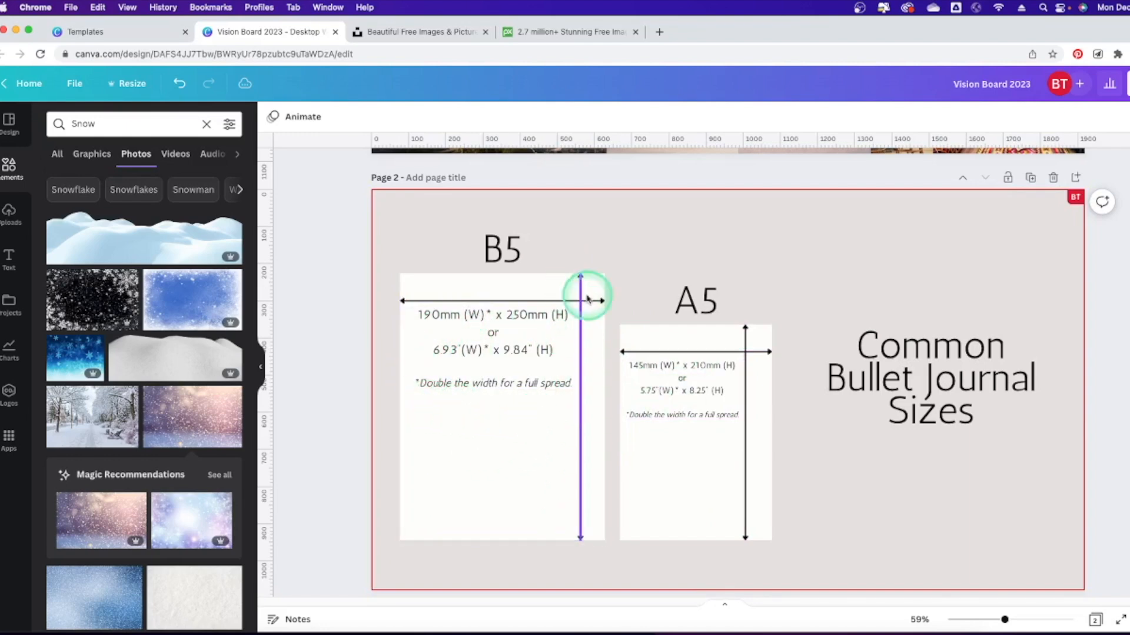
{"action": "left_click", "coordinate": [368, 277]}
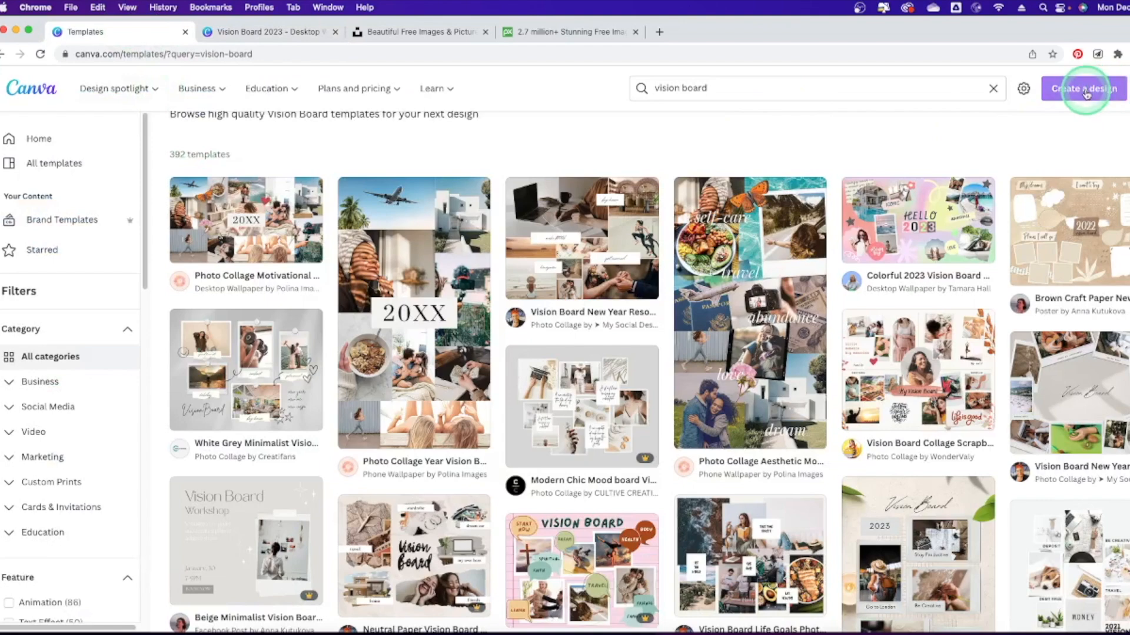
Start a custom-size new design, checking the B5 dimensions in the other tab.
{"action": "left_click", "coordinate": [1081, 93]}
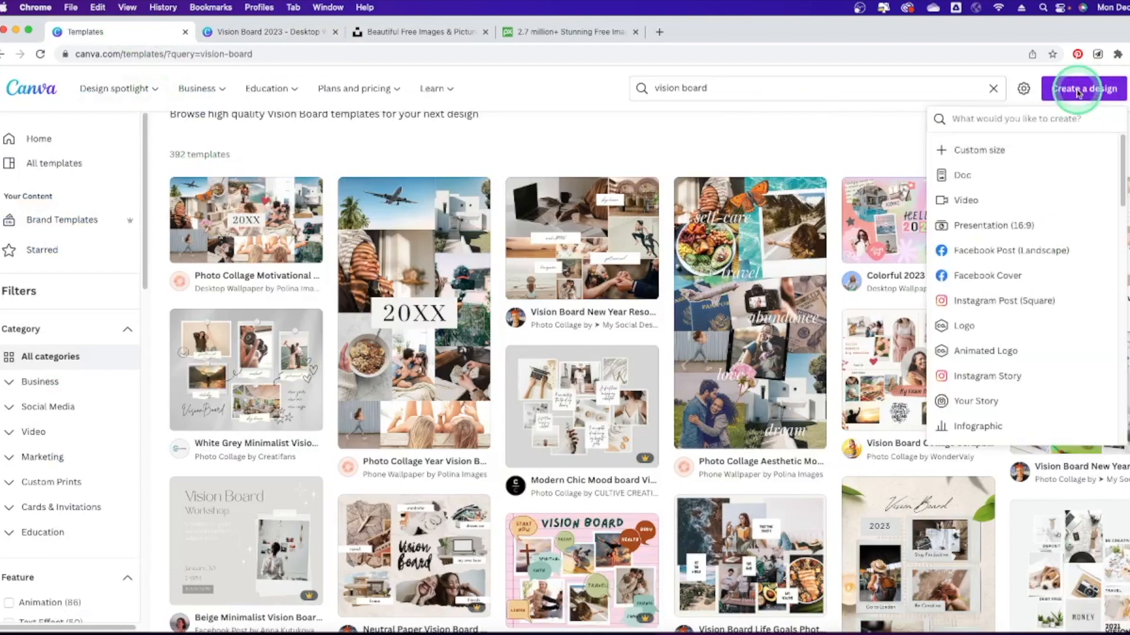
{"action": "left_click", "coordinate": [1003, 148]}
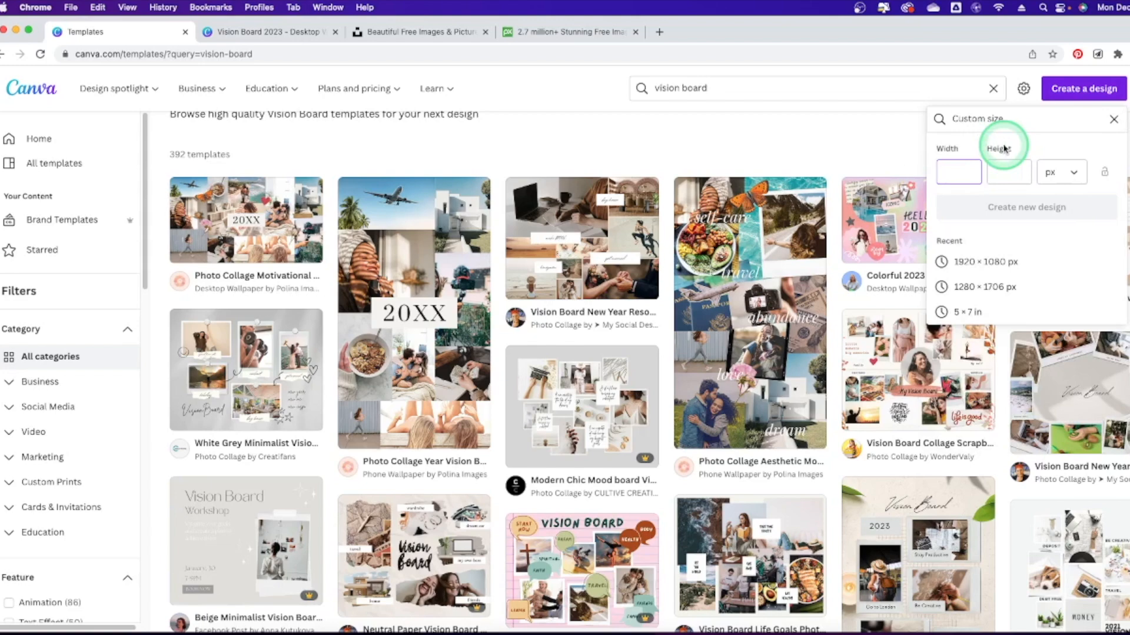
{"action": "left_click", "coordinate": [292, 34]}
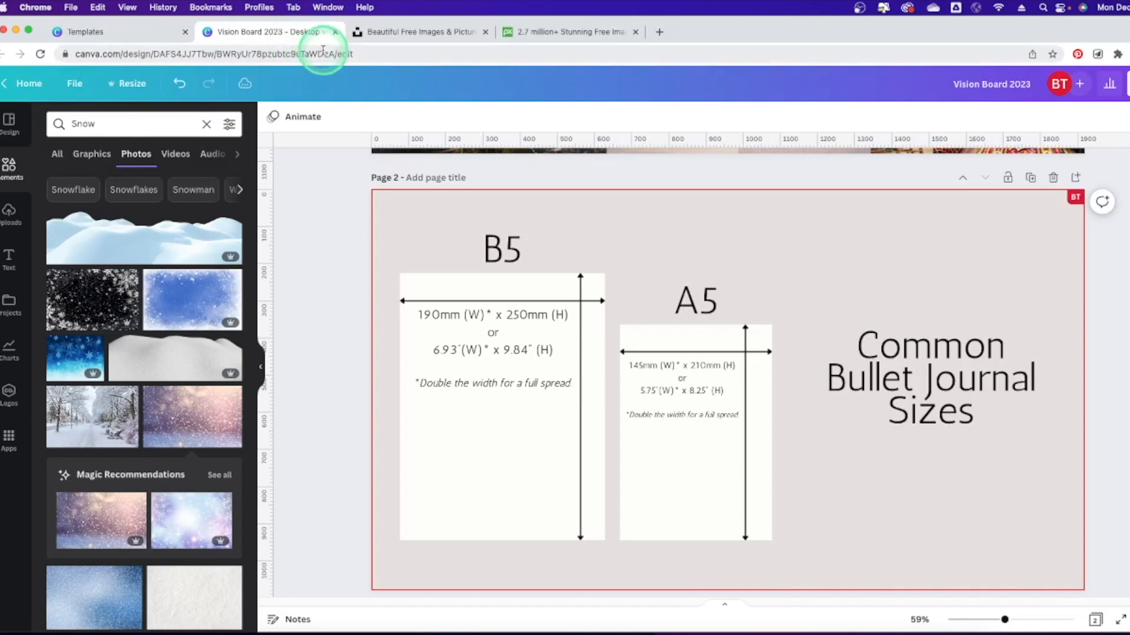
{"action": "left_click", "coordinate": [151, 31]}
Create a blank 190 × 250 mm design, then close it.
{"action": "left_click", "coordinate": [1071, 172]}
{"action": "left_click", "coordinate": [1065, 257]}
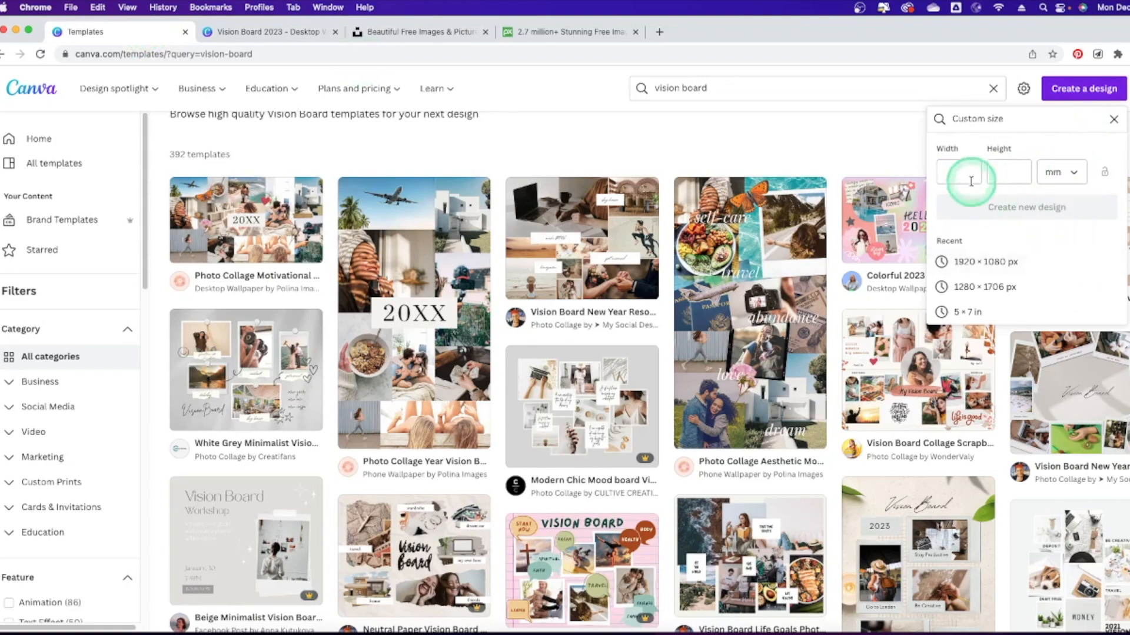
{"action": "left_click", "coordinate": [965, 172]}
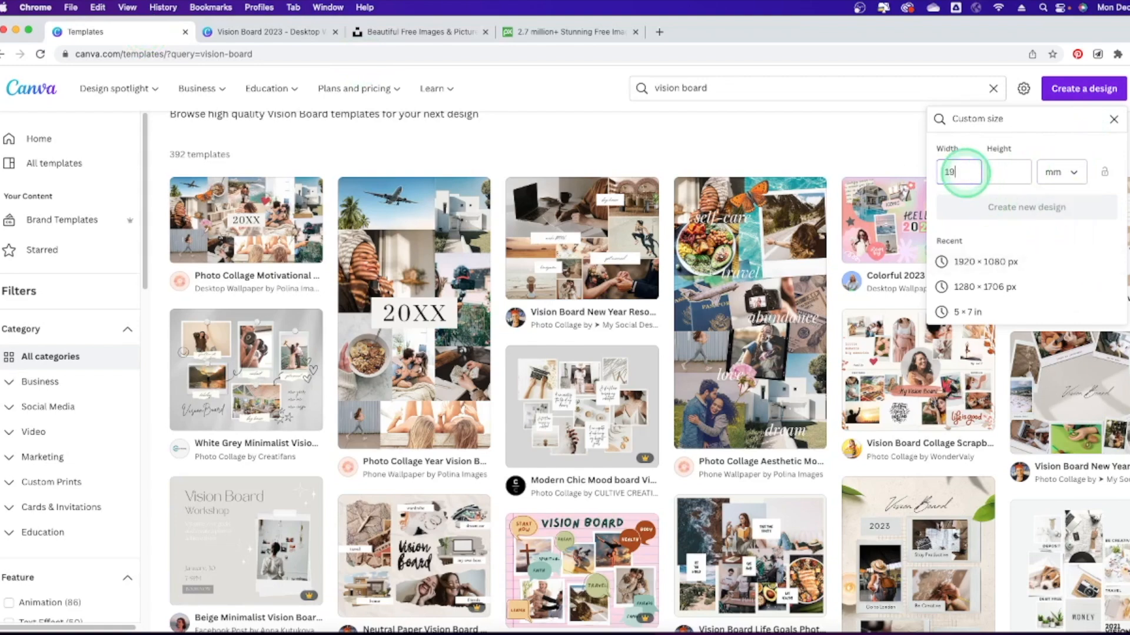
{"action": "type", "text": "250"}
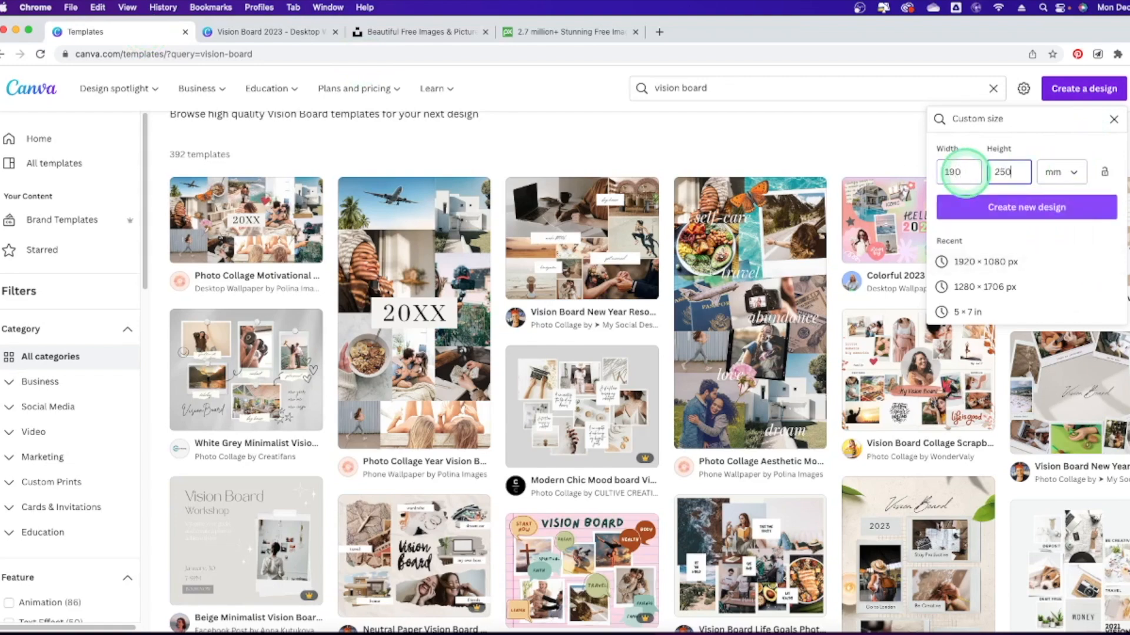
{"action": "left_click", "coordinate": [1028, 210]}
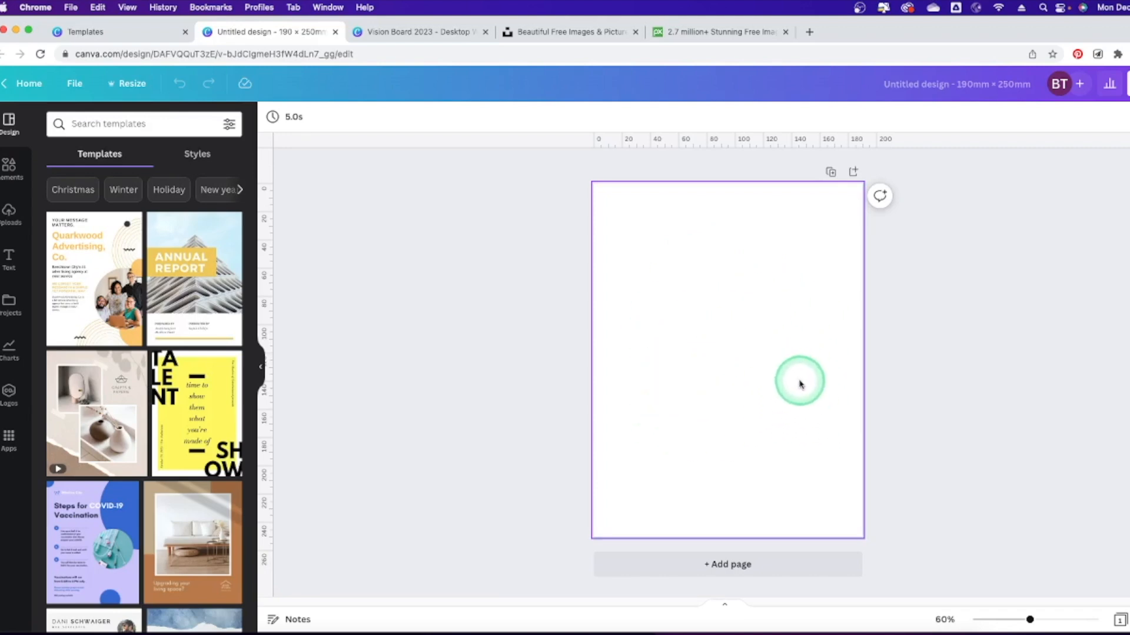
{"action": "left_click", "coordinate": [336, 33]}
Open Vision Board 2023 in the desktop app, inspect the Page 1 collage elements, and return to Page 3.
{"action": "left_click", "coordinate": [285, 31]}
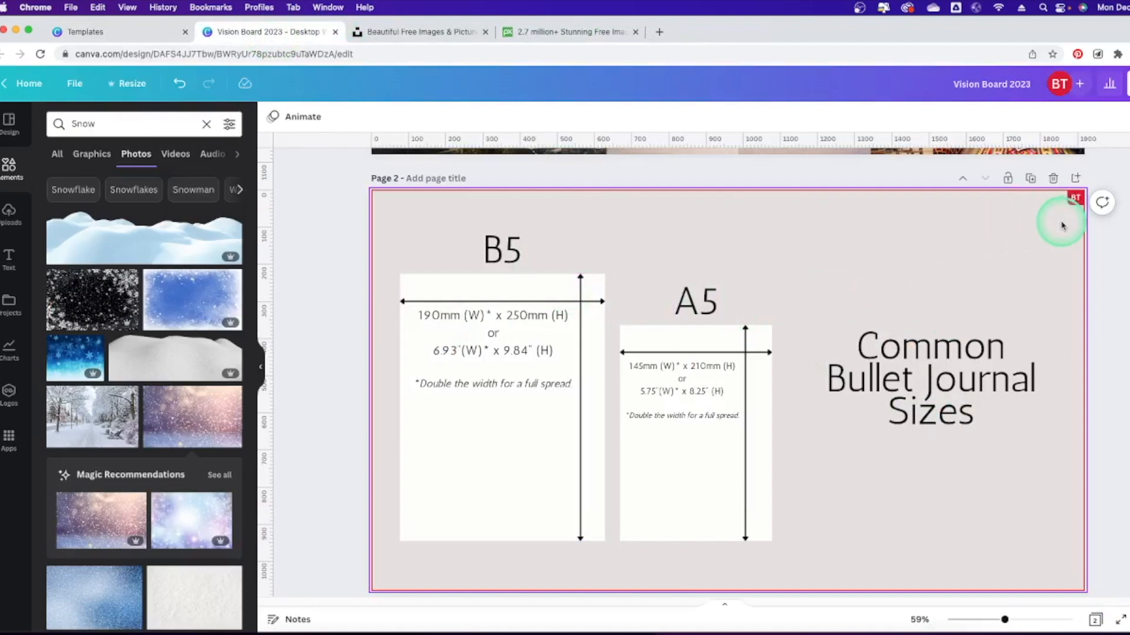
{"action": "left_click", "coordinate": [494, 224]}
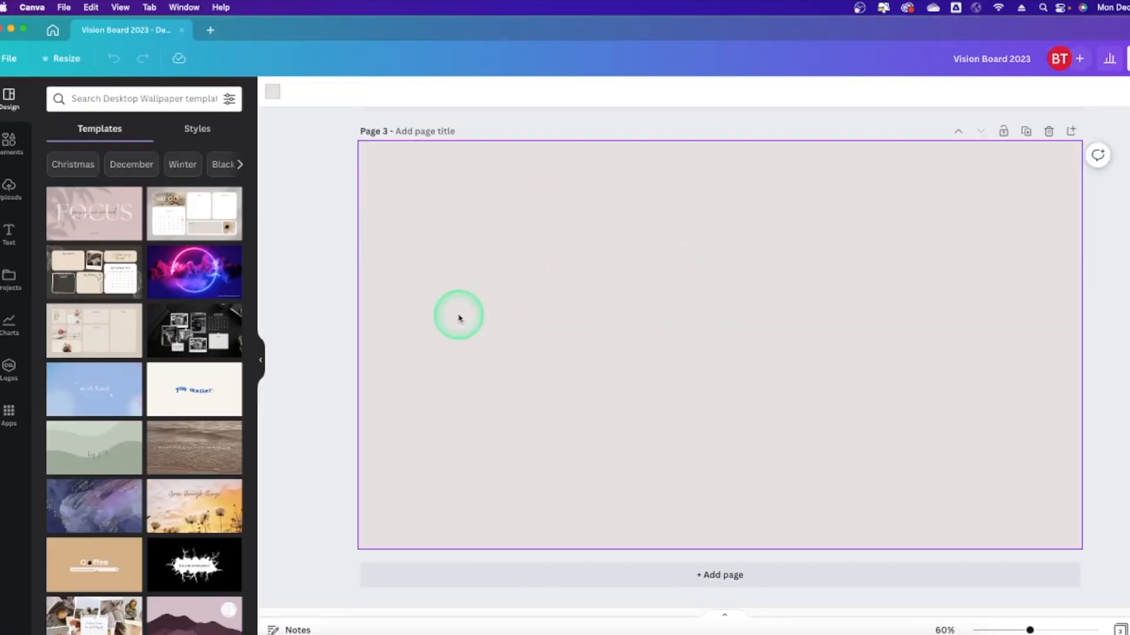
{"action": "scroll", "coordinate": [483, 286], "scroll_direction": "up", "scroll_amount": 2}
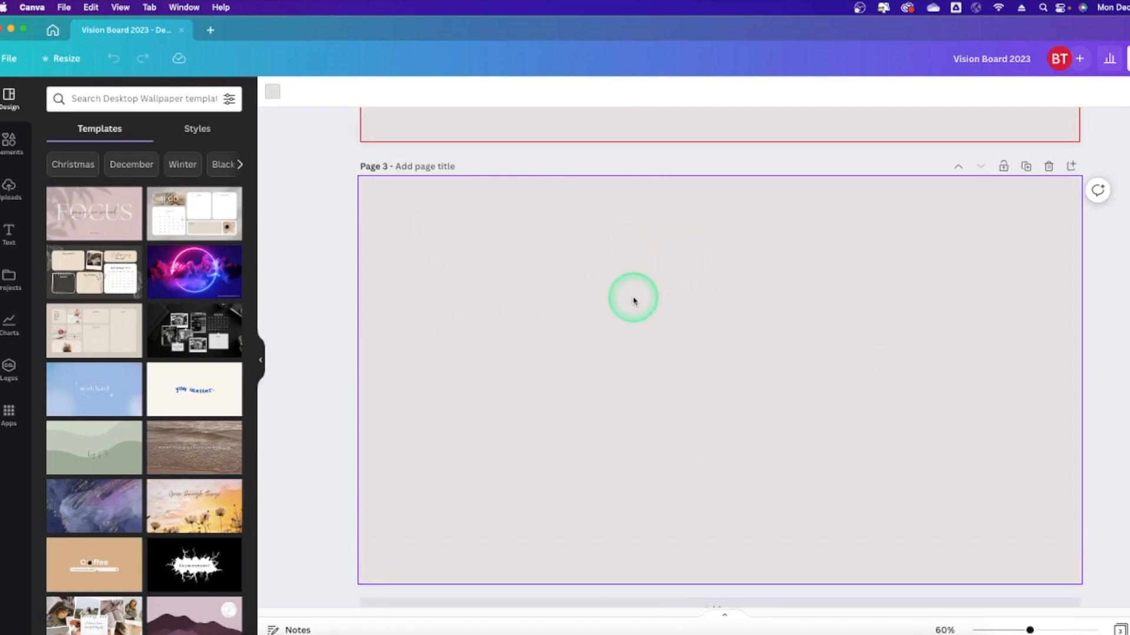
{"action": "scroll", "coordinate": [529, 250], "scroll_direction": "up", "scroll_amount": 15}
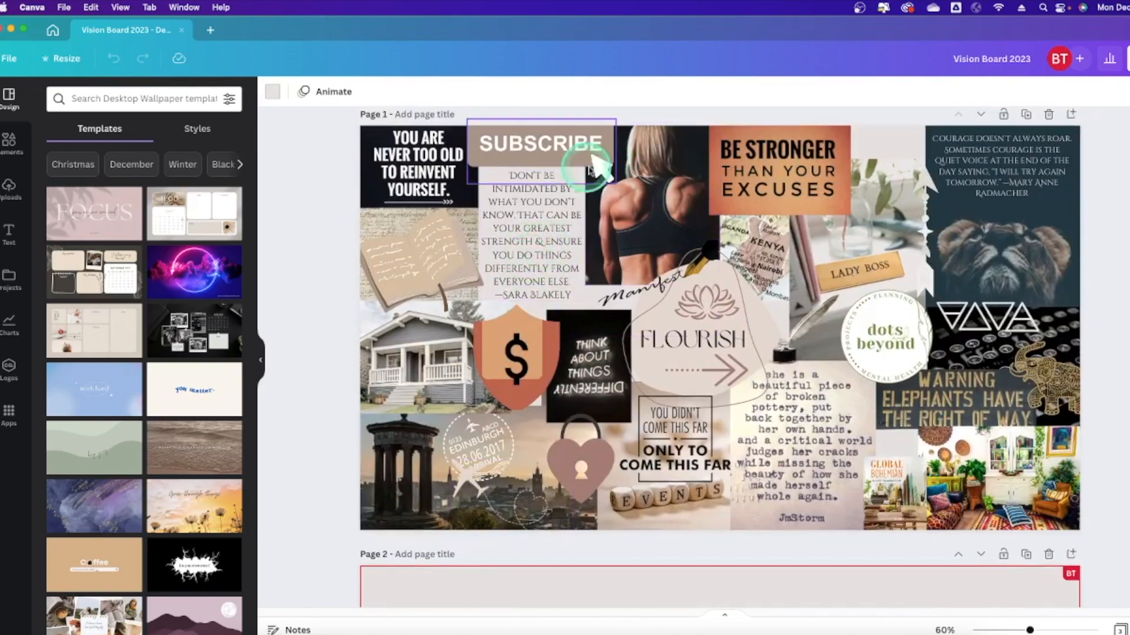
{"action": "left_click", "coordinate": [894, 157]}
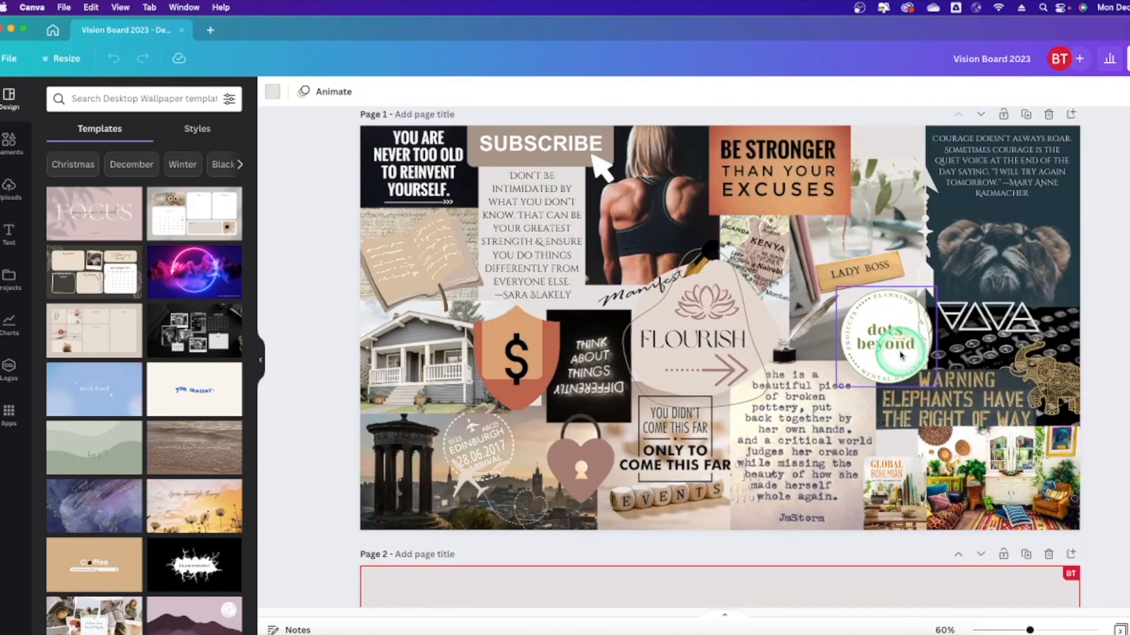
{"action": "left_click", "coordinate": [907, 446]}
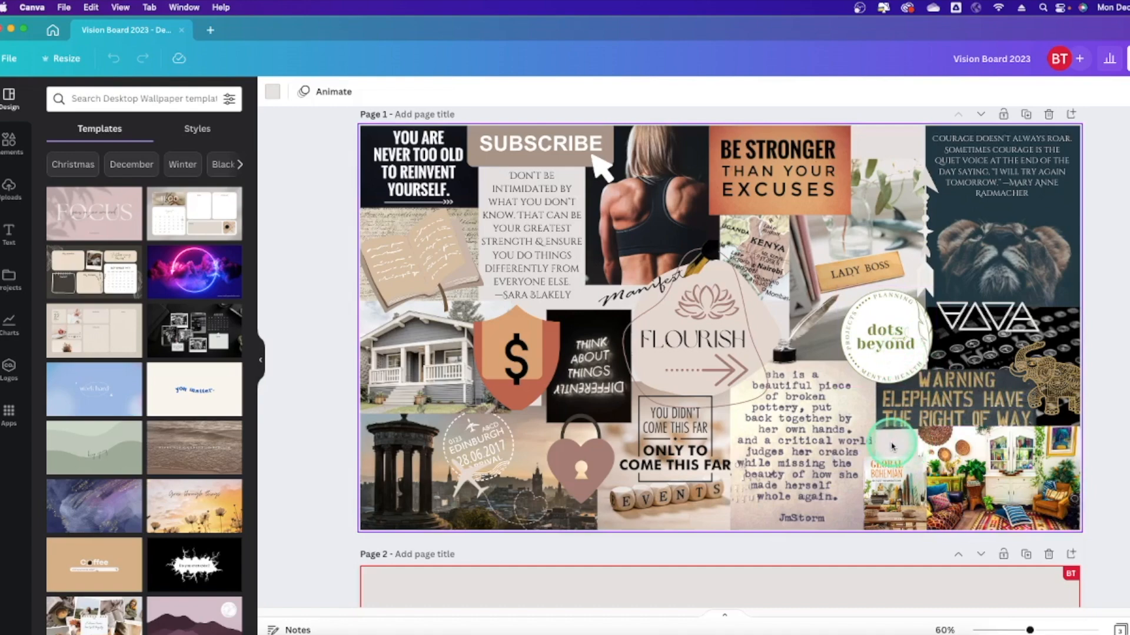
{"action": "left_click", "coordinate": [539, 353]}
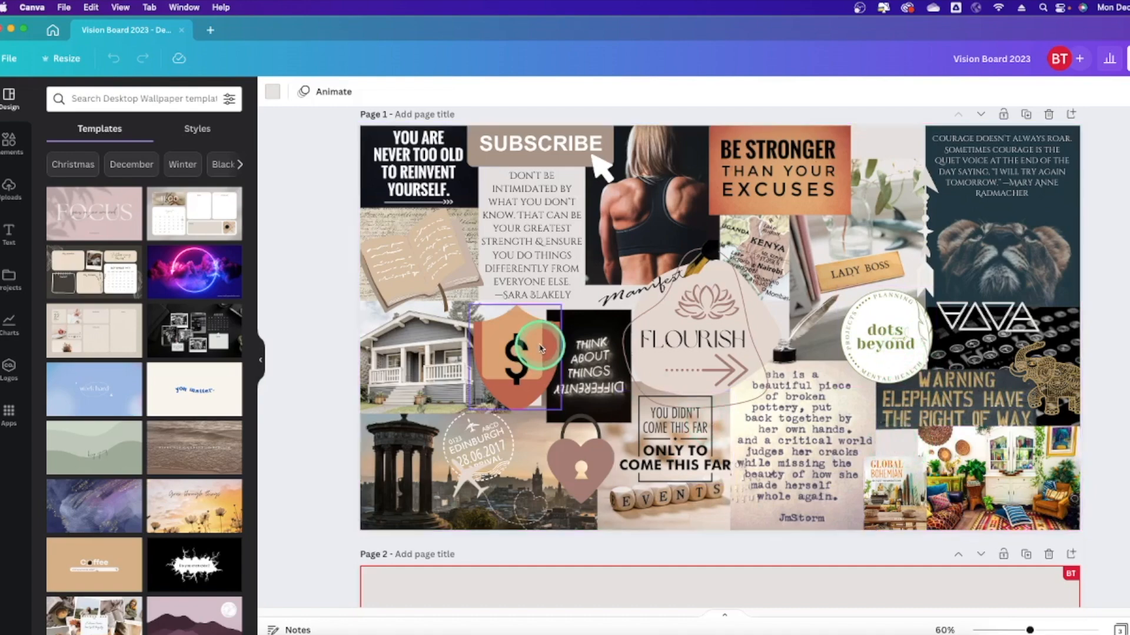
{"action": "scroll", "coordinate": [541, 348], "scroll_direction": "down", "scroll_amount": 15}
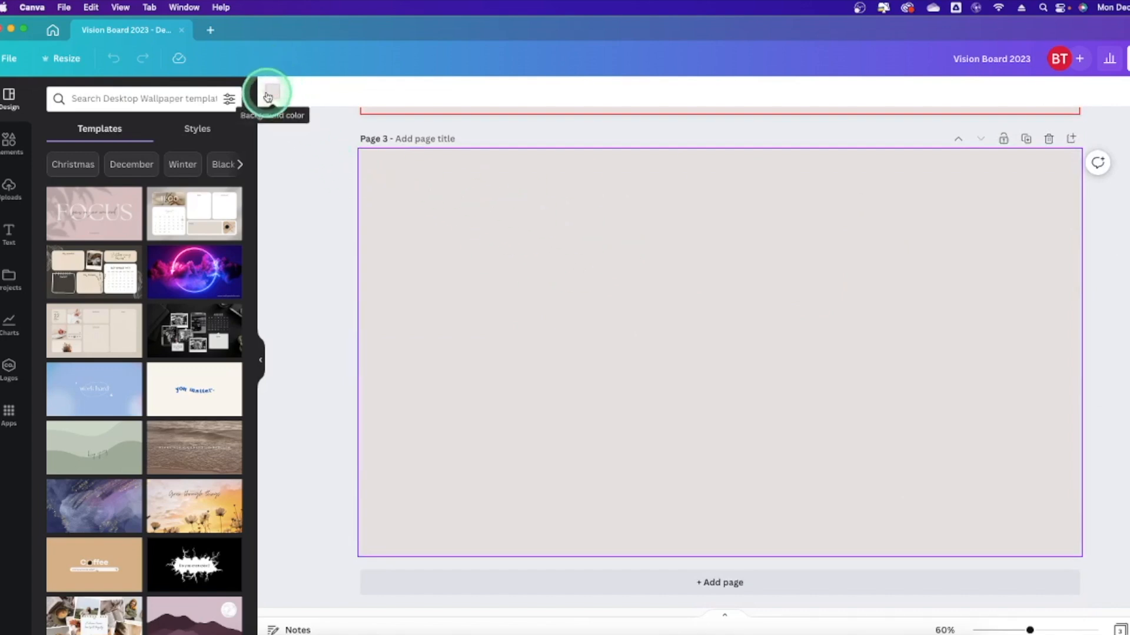
Try grey, beige, custom and mauve backgrounds, settling on light tan for Page 3.
{"action": "left_click", "coordinate": [276, 93]}
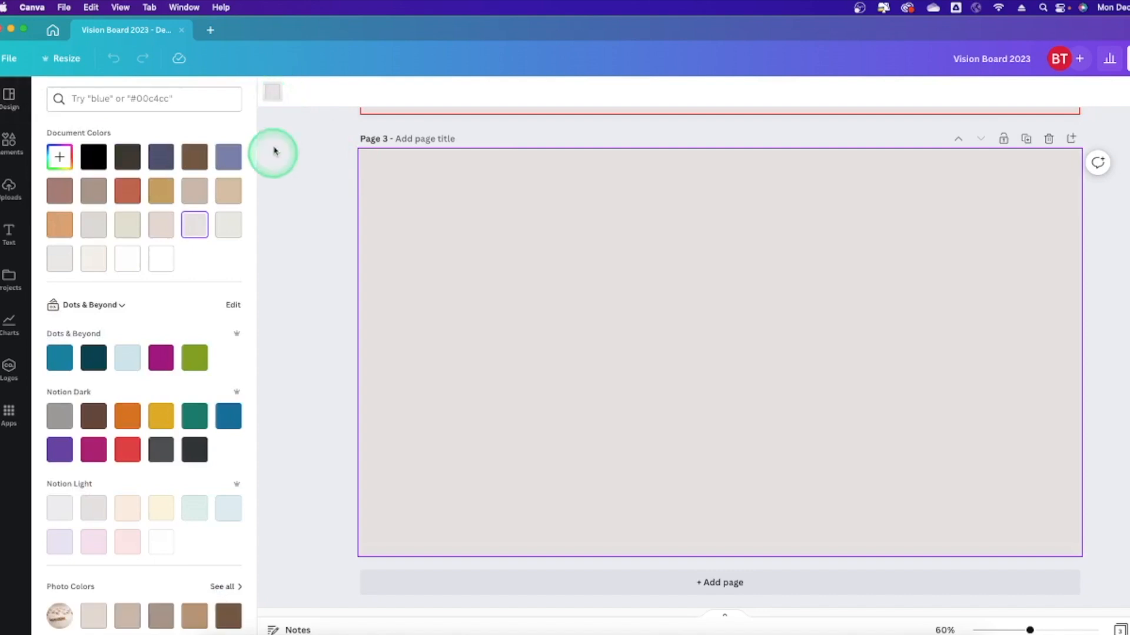
{"action": "left_click", "coordinate": [228, 225]}
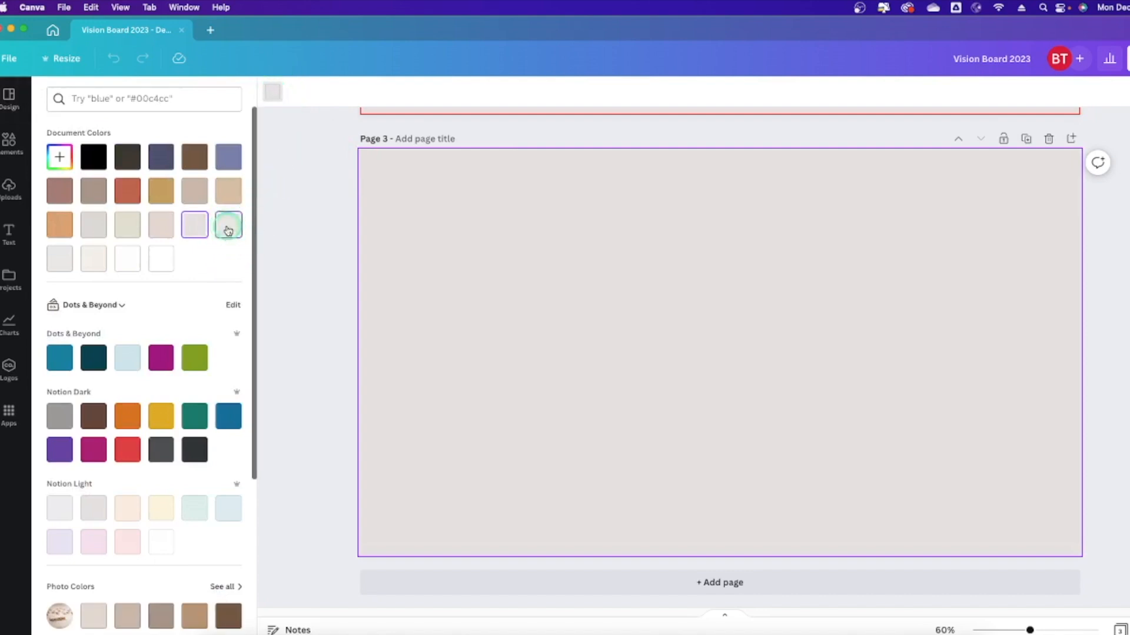
{"action": "left_click", "coordinate": [138, 231]}
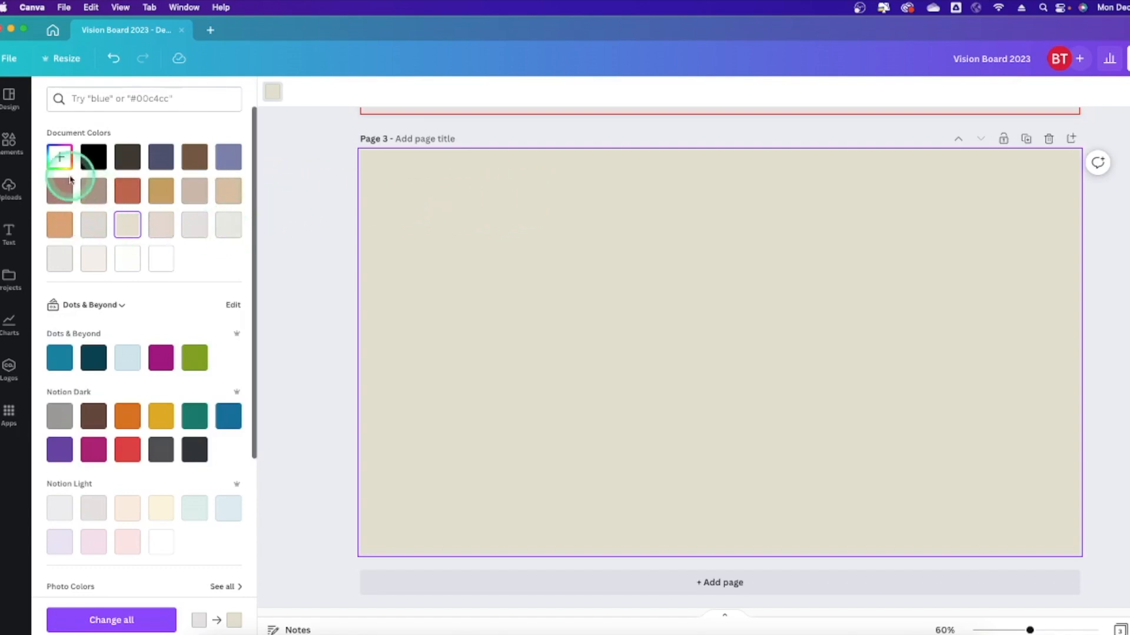
{"action": "left_click", "coordinate": [61, 157]}
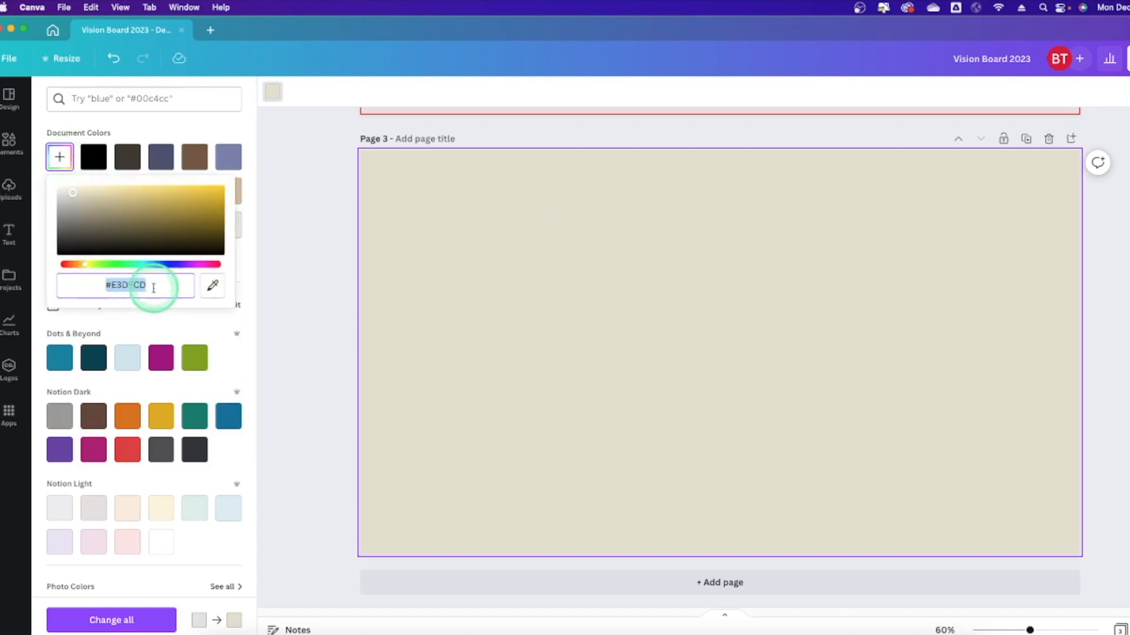
{"action": "left_click", "coordinate": [494, 234]}
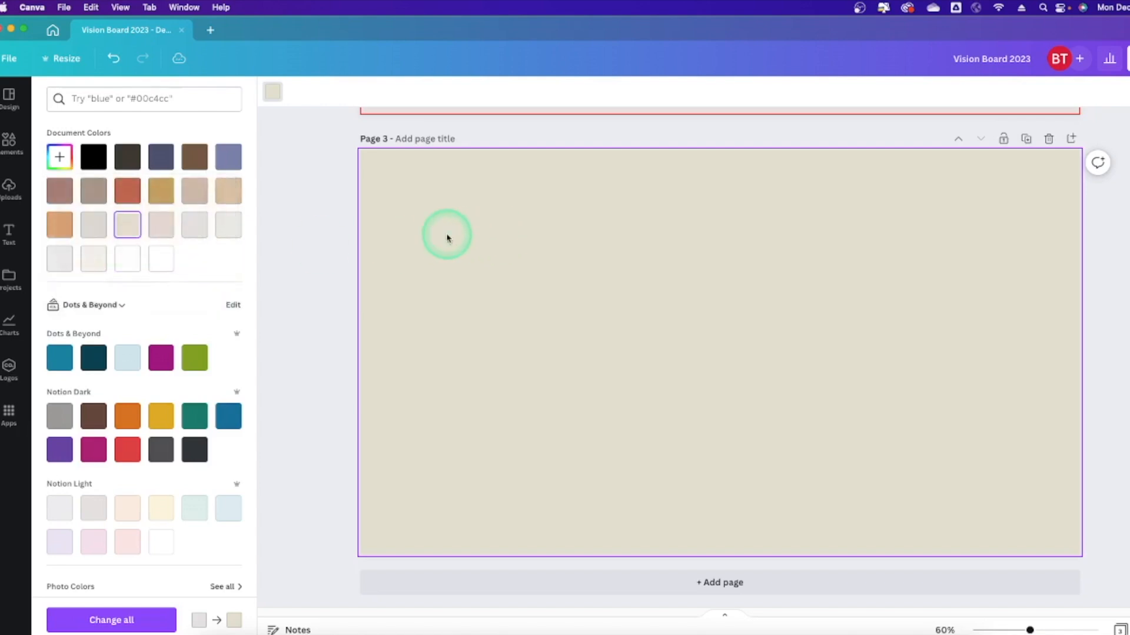
{"action": "left_click", "coordinate": [63, 197]}
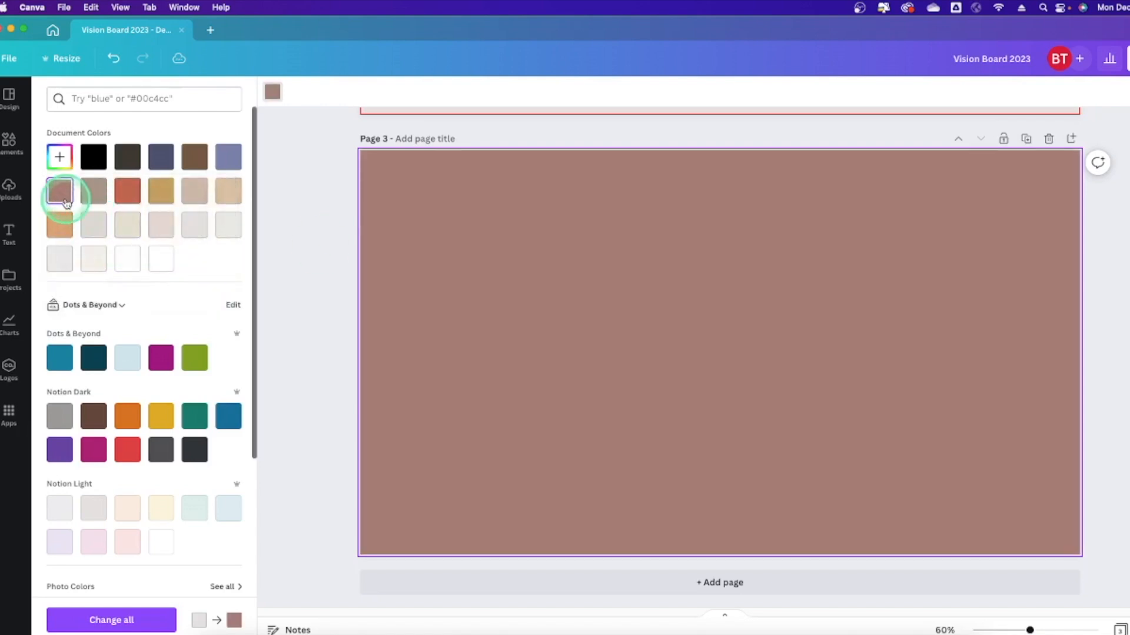
{"action": "left_click", "coordinate": [196, 192]}
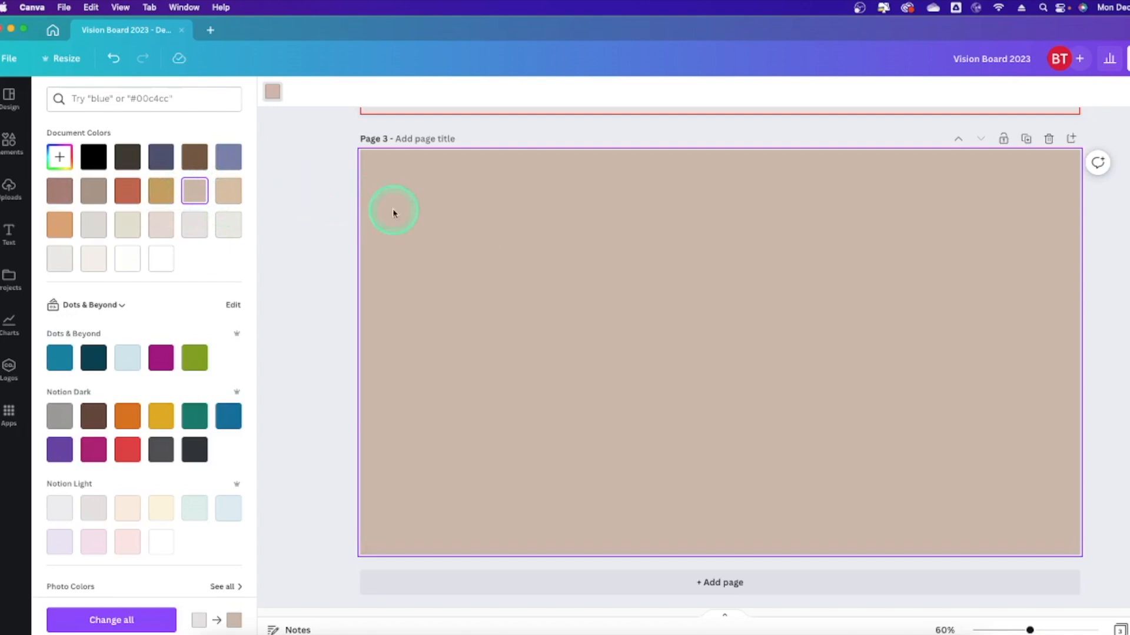
{"action": "left_click", "coordinate": [318, 210]}
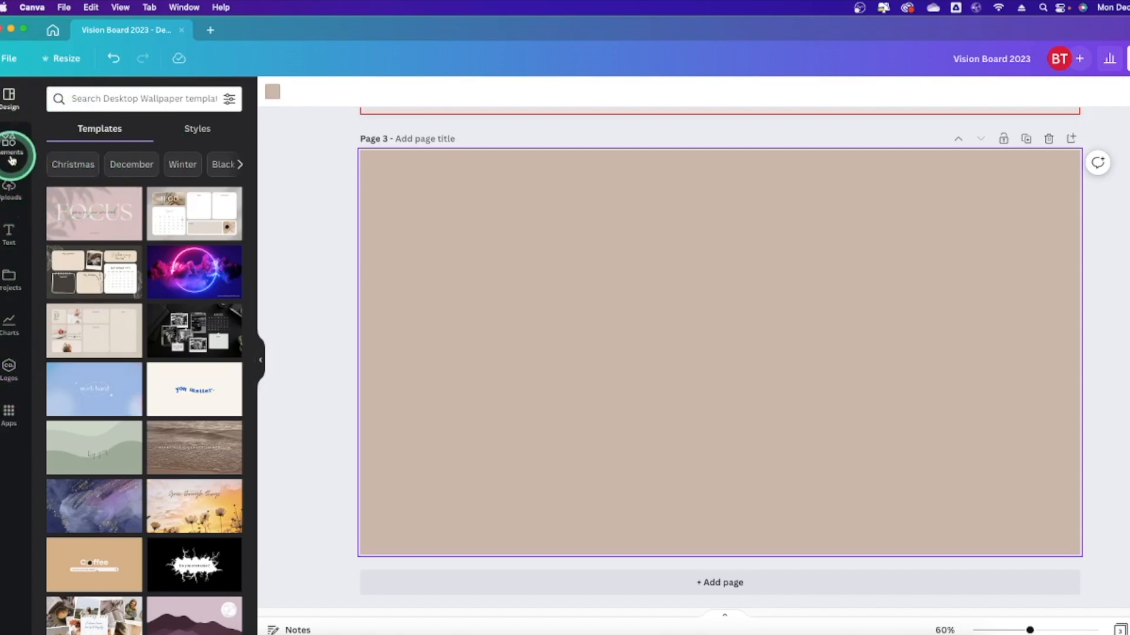
Open the Elements library and page through its suggested categories.
{"action": "left_click", "coordinate": [11, 147]}
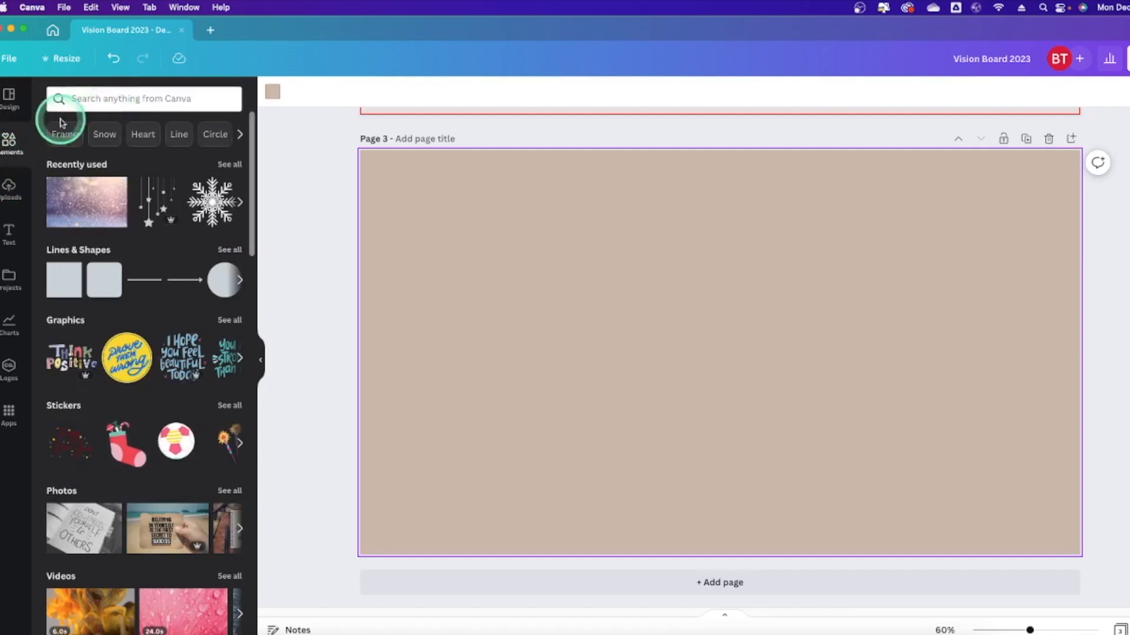
{"action": "left_click", "coordinate": [239, 134]}
{"action": "left_click", "coordinate": [239, 135]}
{"action": "left_click", "coordinate": [239, 135]}
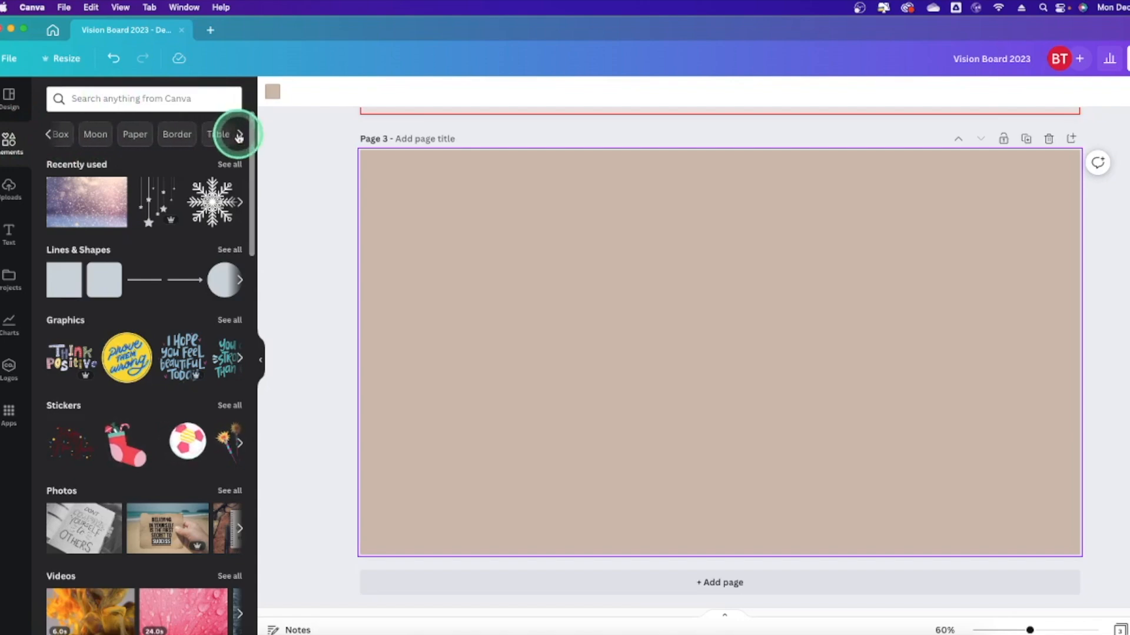
{"action": "left_click", "coordinate": [238, 135]}
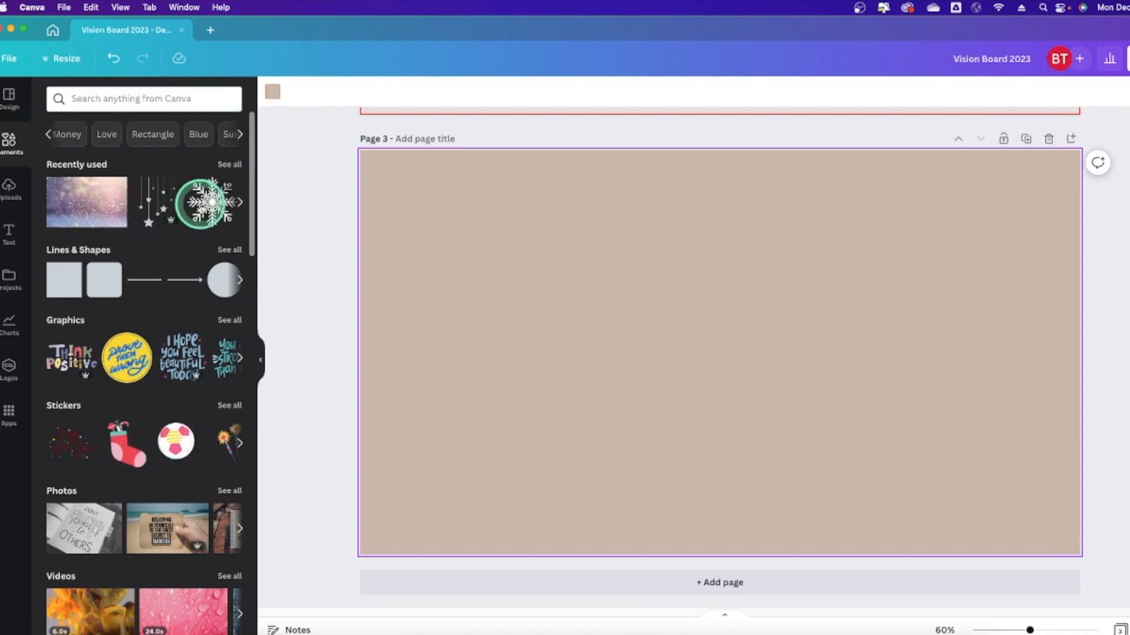
{"action": "left_click", "coordinate": [200, 209]}
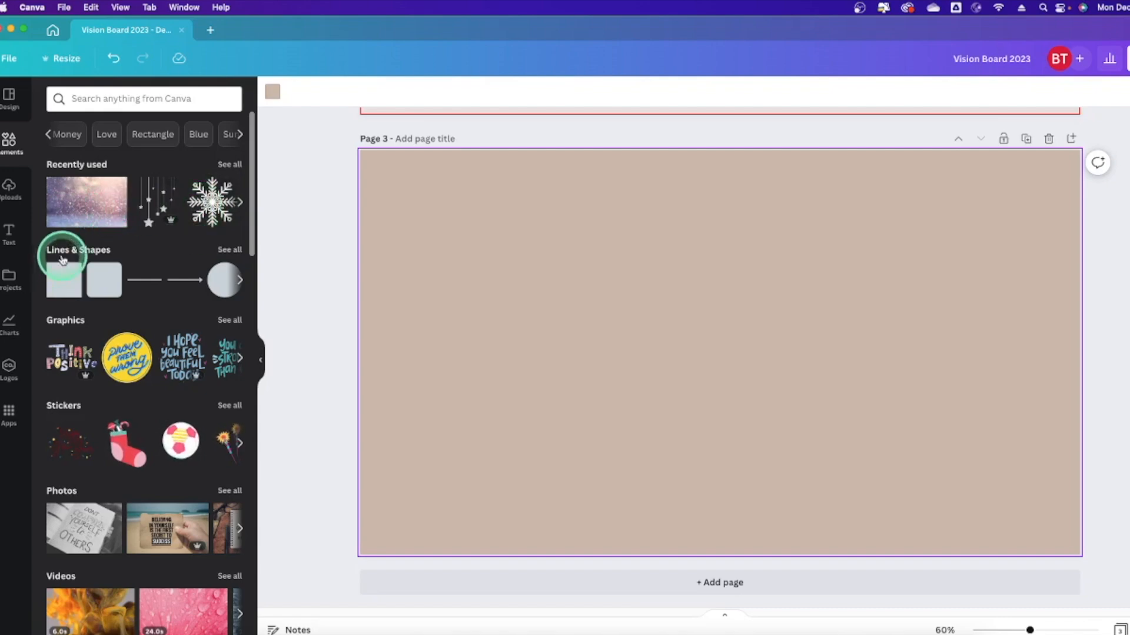
From Lines & Shapes, add a dark slate line, delete it, then add a square.
{"action": "left_click", "coordinate": [224, 252]}
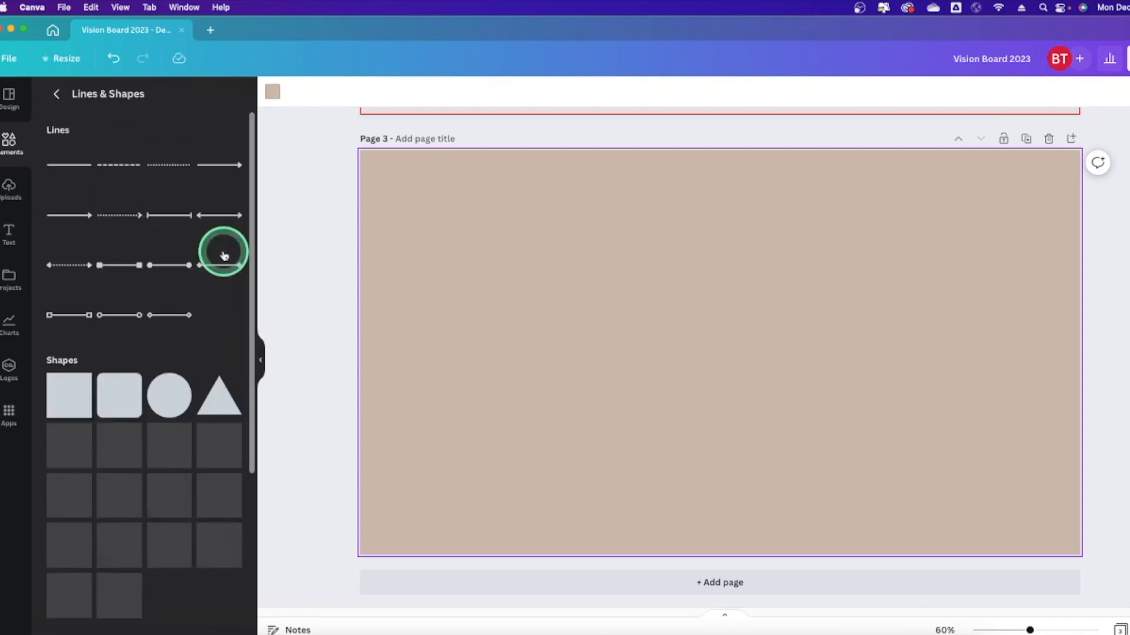
{"action": "scroll", "coordinate": [171, 235], "scroll_direction": "down", "scroll_amount": 3}
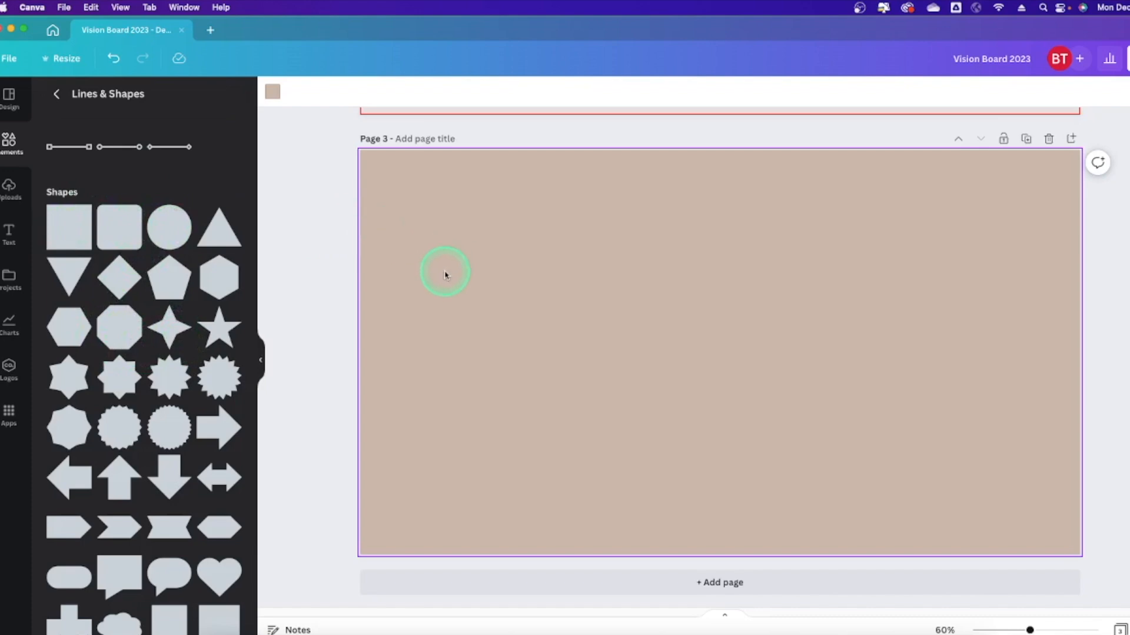
{"action": "key", "text": "l"}
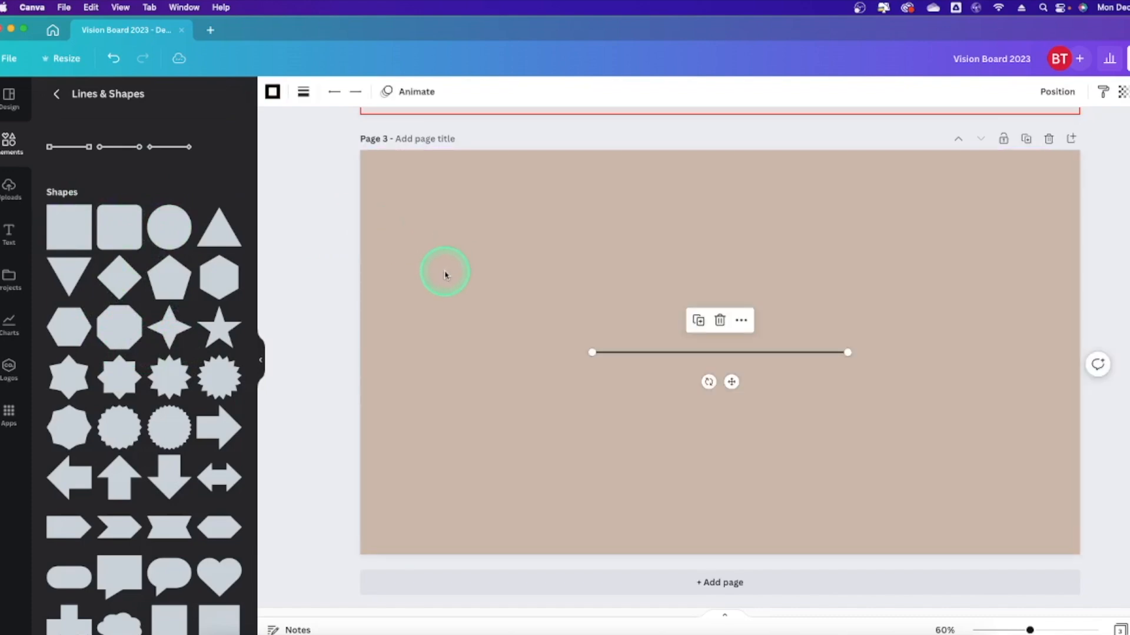
{"action": "left_click", "coordinate": [273, 91]}
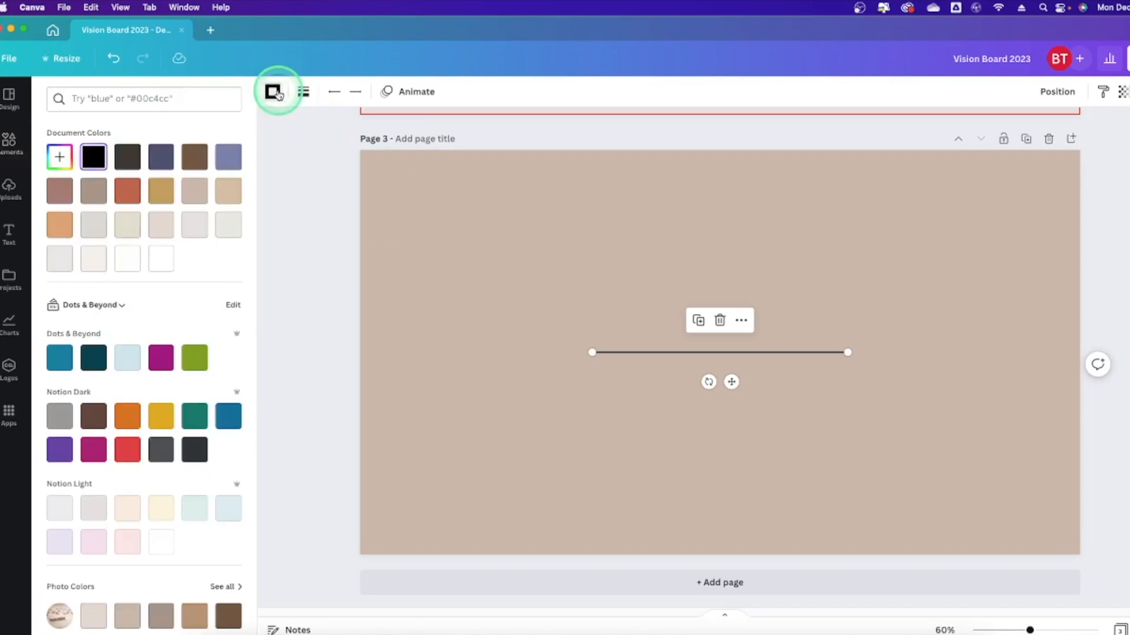
{"action": "left_click", "coordinate": [166, 159]}
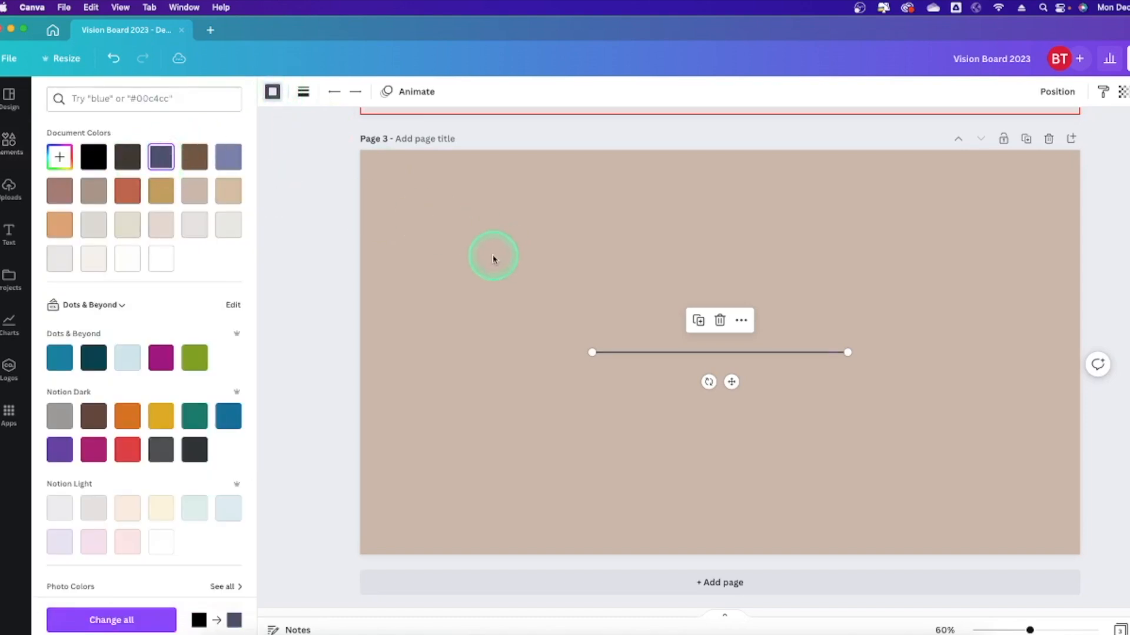
{"action": "left_click", "coordinate": [629, 356]}
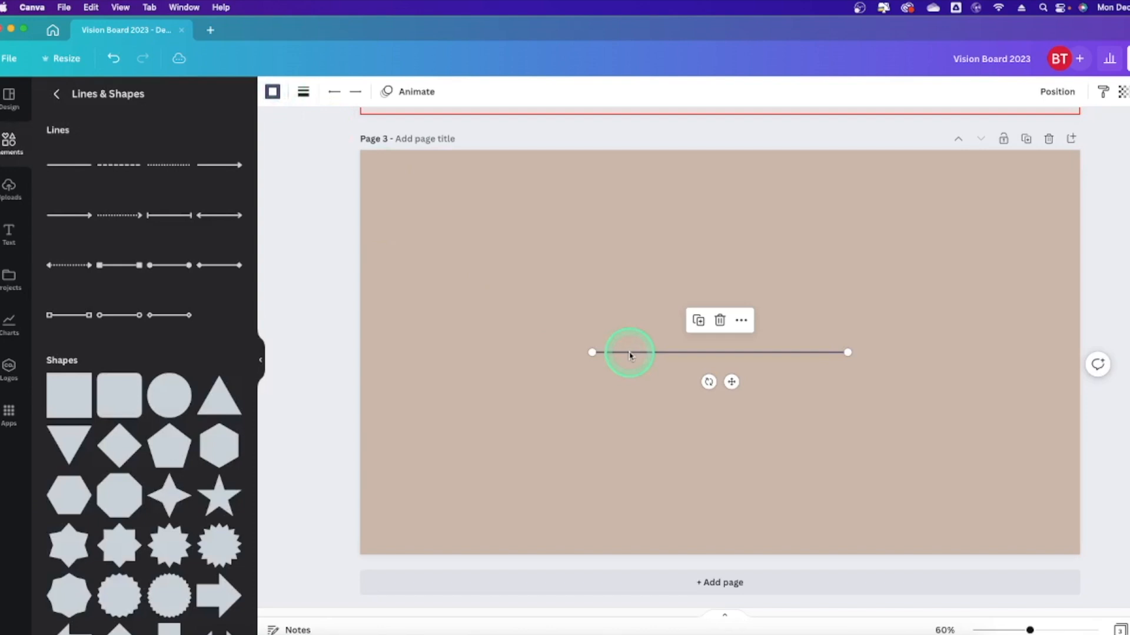
{"action": "key", "text": "Delete"}
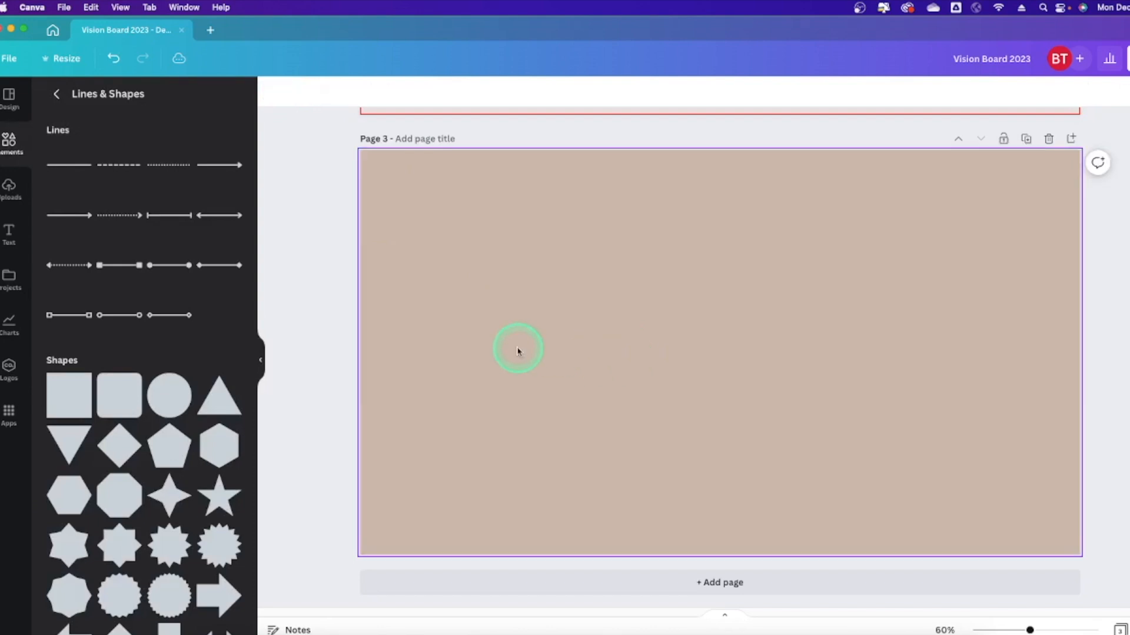
{"action": "key", "text": "r"}
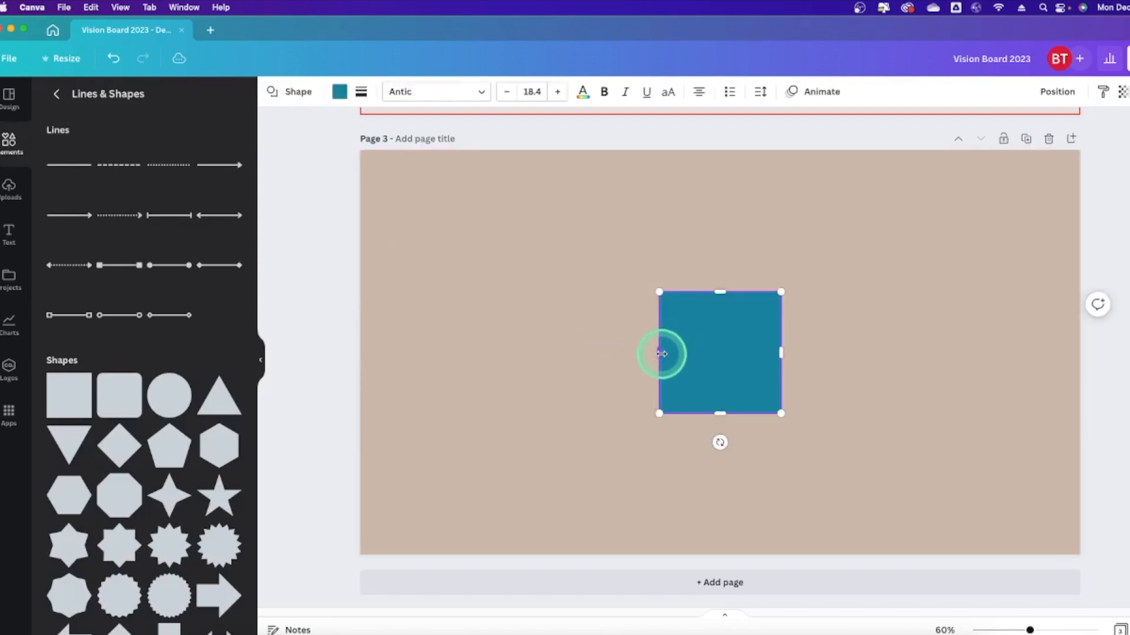
Stretch the square into a larger rectangle on Page 3.
{"action": "left_click_drag", "start_coordinate": [659, 353], "coordinate": [545, 353]}
{"action": "left_click_drag", "start_coordinate": [658, 289], "coordinate": [659, 232]}
{"action": "left_click_drag", "start_coordinate": [780, 353], "coordinate": [840, 321]}
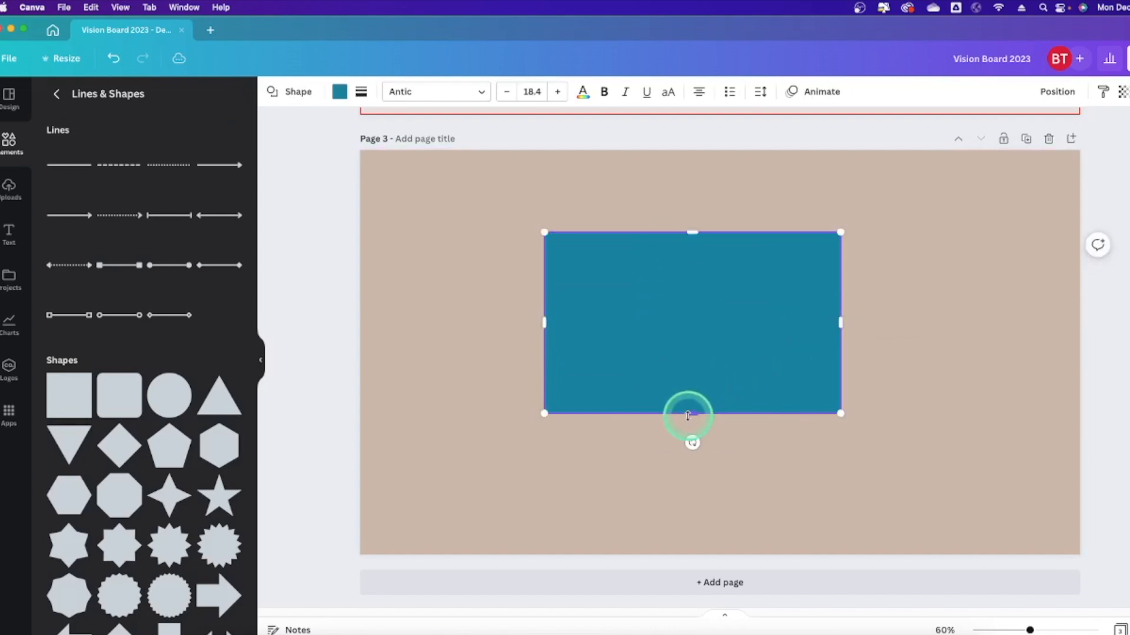
{"action": "left_click_drag", "start_coordinate": [689, 414], "coordinate": [690, 438]}
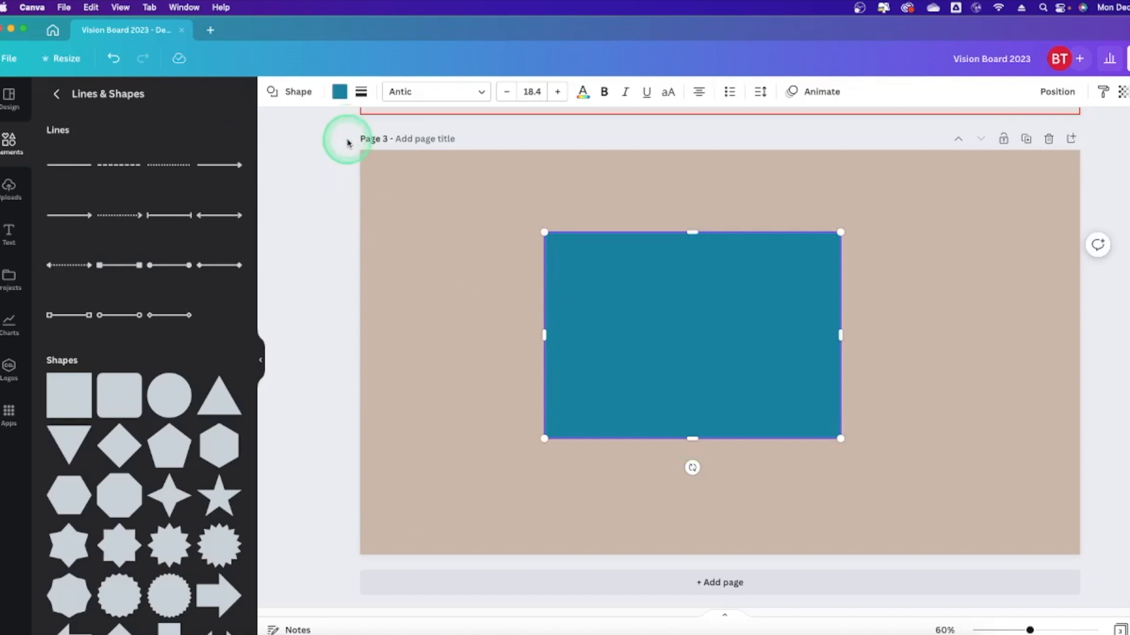
Give the rectangle a transparent fill and a 10-weight brown border; add and delete a circle.
{"action": "left_click", "coordinate": [340, 92]}
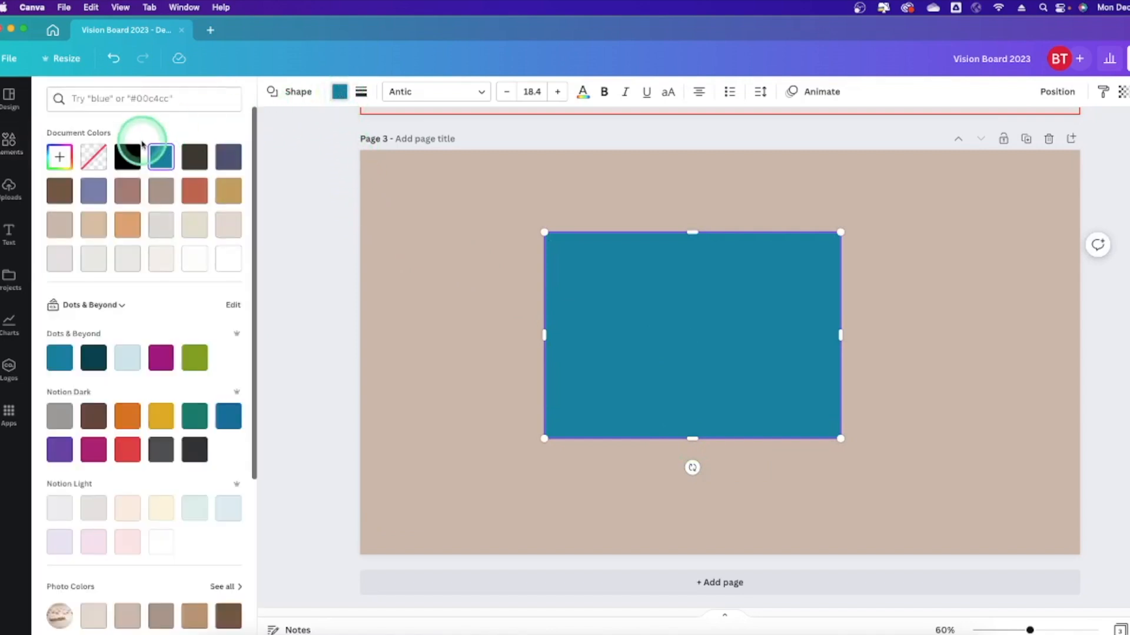
{"action": "left_click", "coordinate": [94, 160]}
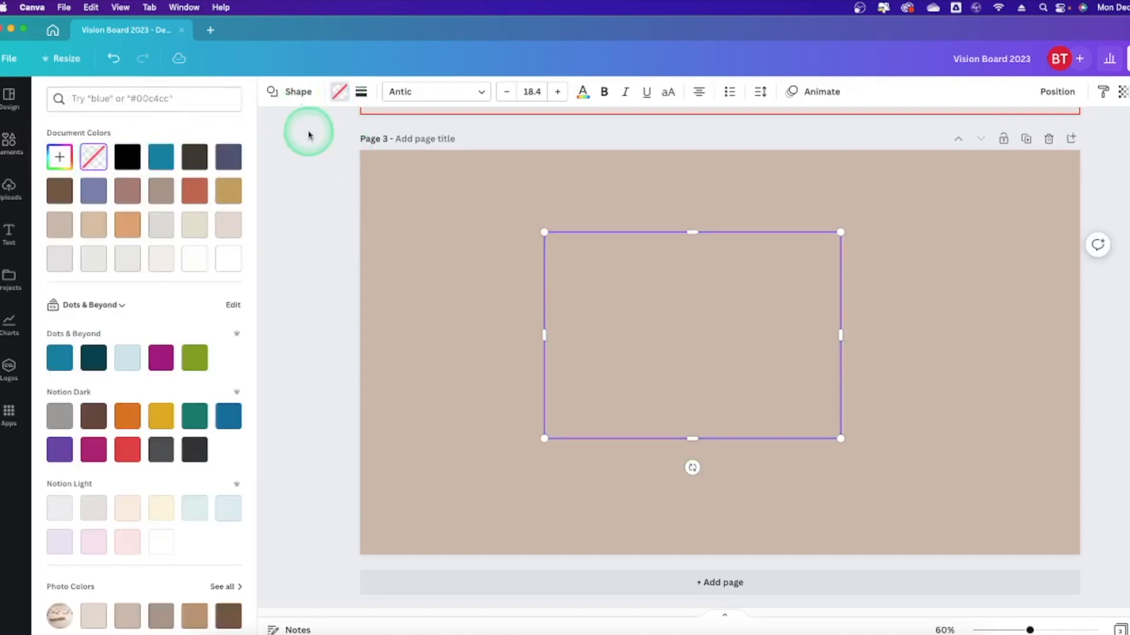
{"action": "left_click", "coordinate": [361, 94]}
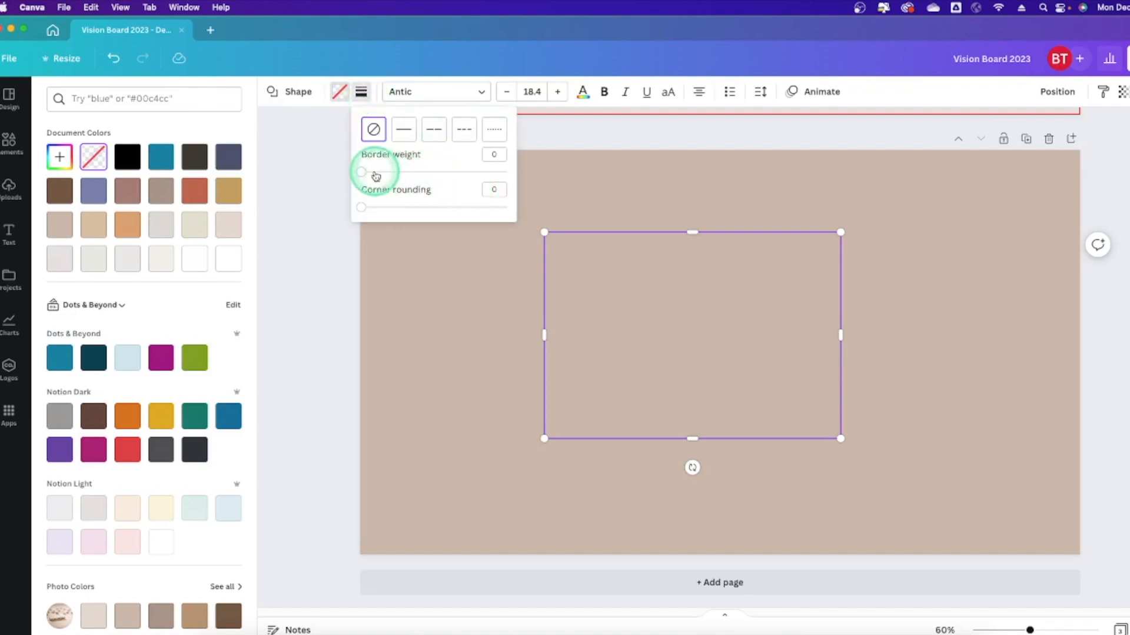
{"action": "left_click_drag", "start_coordinate": [362, 172], "coordinate": [375, 172]}
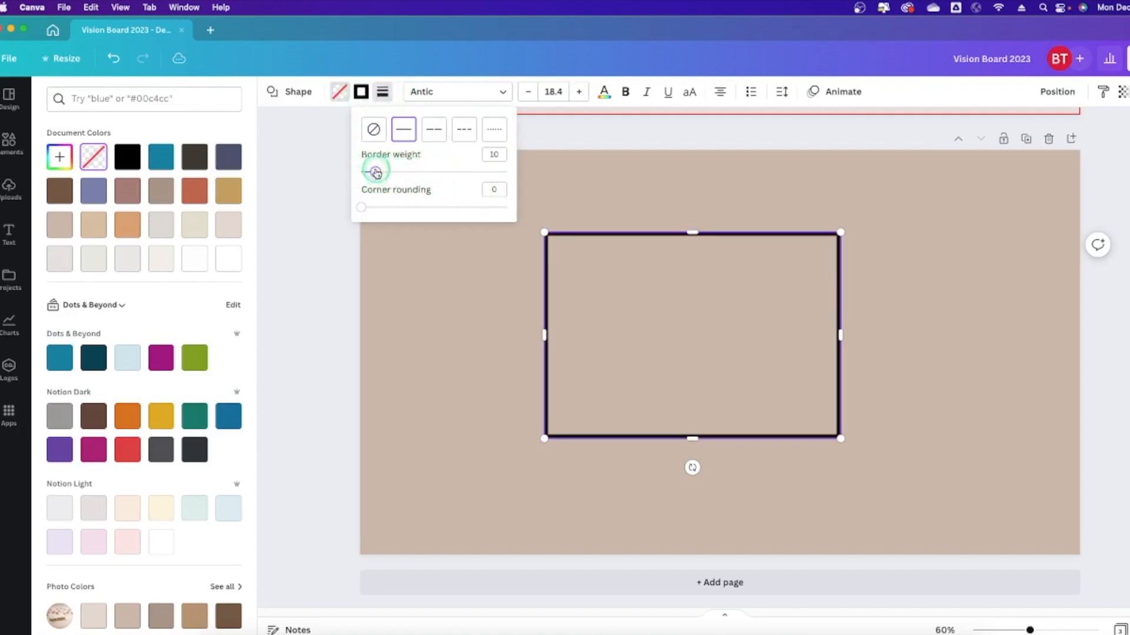
{"action": "left_click", "coordinate": [361, 92]}
{"action": "left_click", "coordinate": [196, 156]}
{"action": "left_click", "coordinate": [730, 249]}
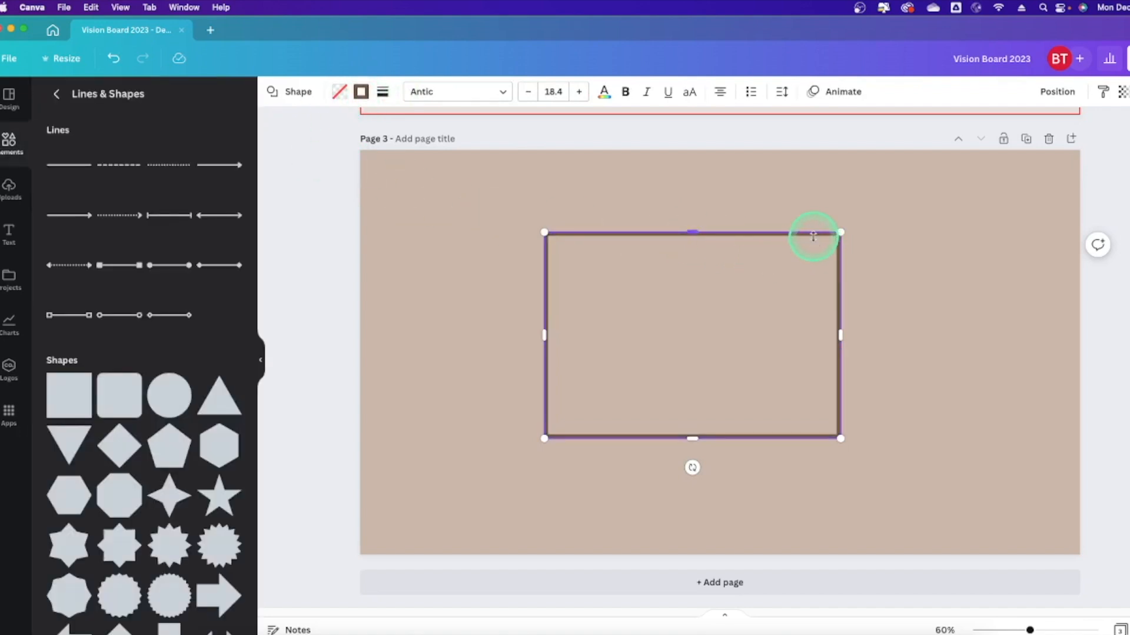
{"action": "left_click", "coordinate": [572, 296]}
{"action": "key", "text": "c"}
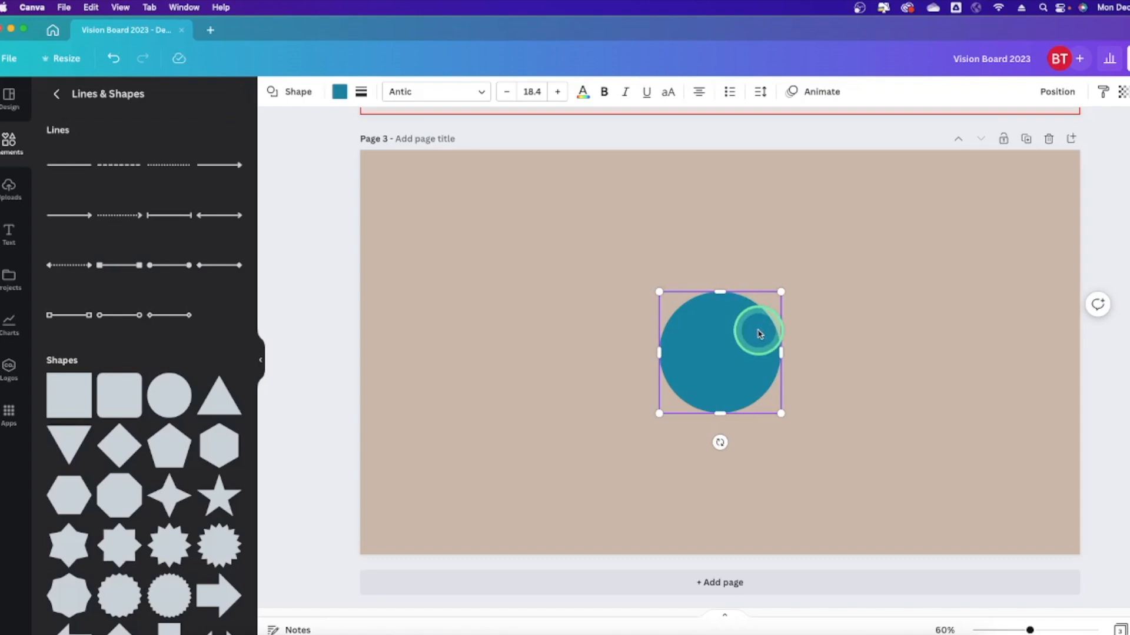
{"action": "key", "text": "BackSpace"}
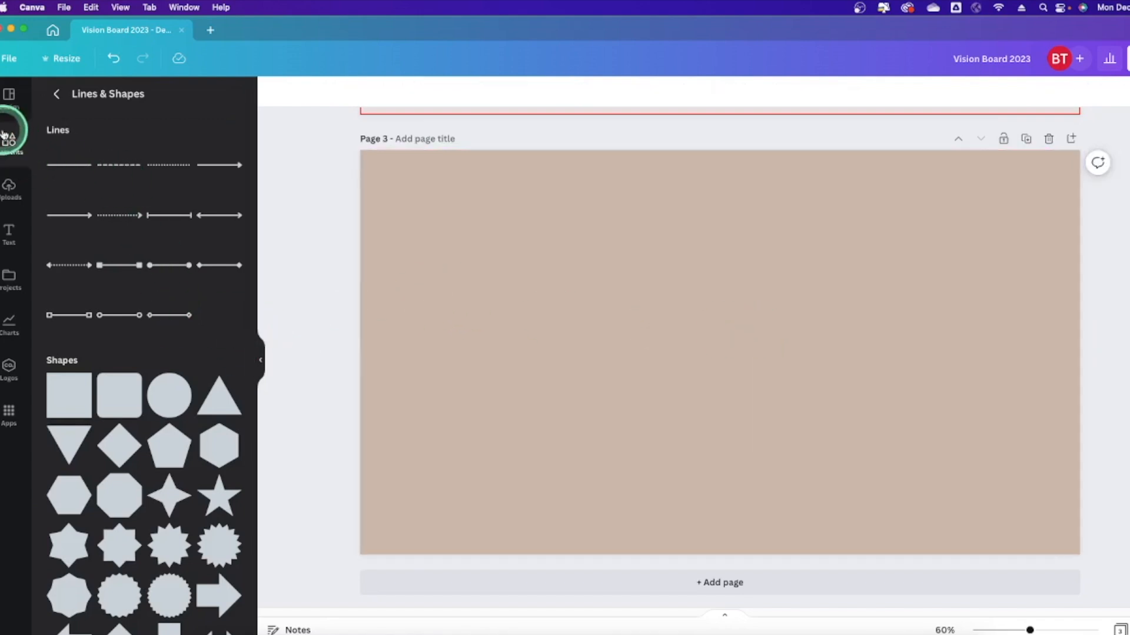
Search the Canva Elements library for 'lioness'.
{"action": "left_click", "coordinate": [58, 94]}
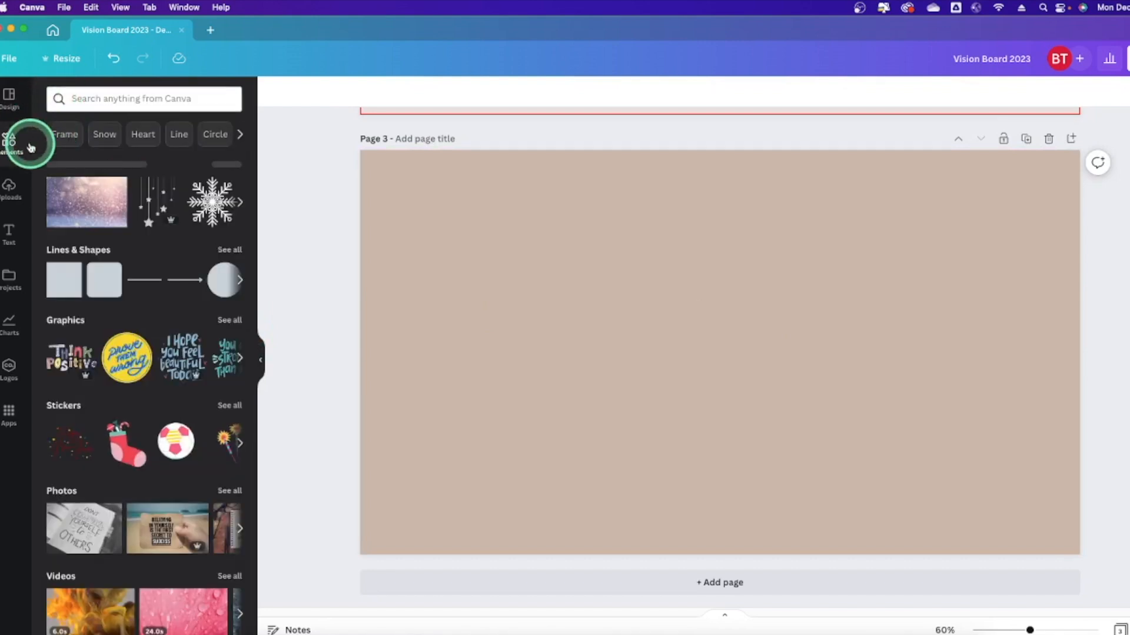
{"action": "left_click", "coordinate": [150, 98]}
{"action": "type", "text": "lioness"}
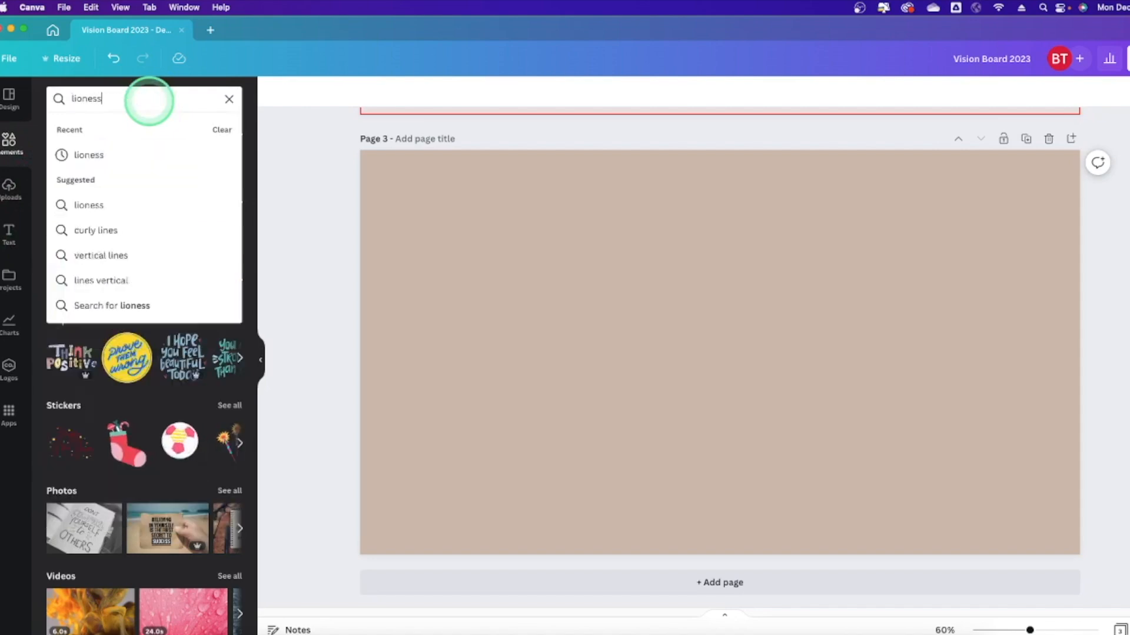
{"action": "key", "text": "Return"}
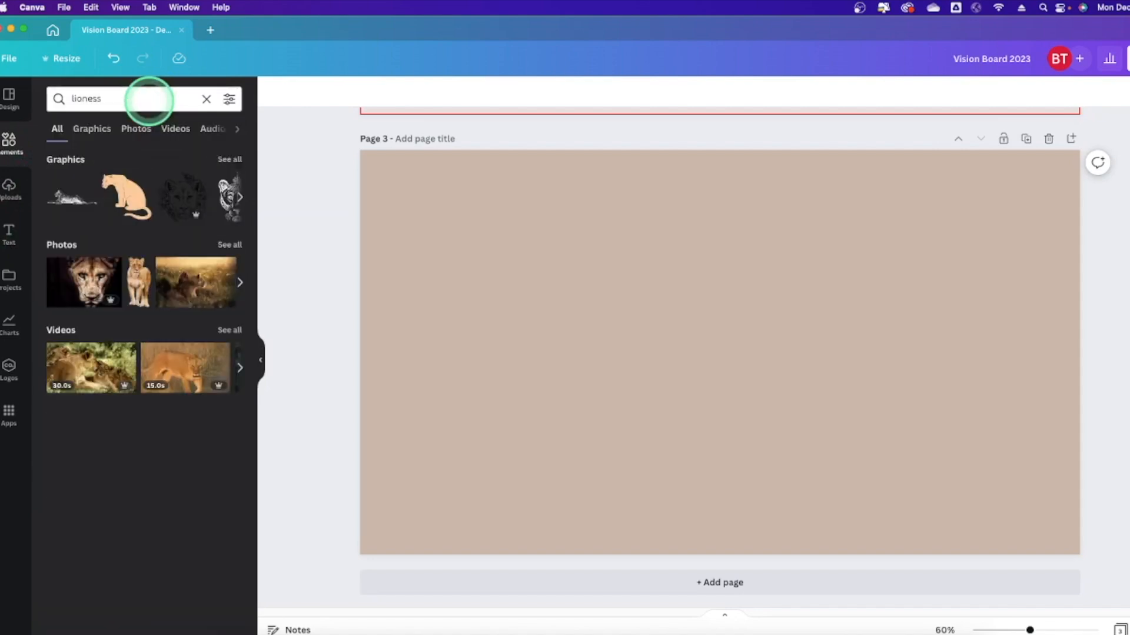
Browse the lioness results across Photos, Graphics, Videos, Audio and Frames, ending on Photos.
{"action": "left_click", "coordinate": [140, 131]}
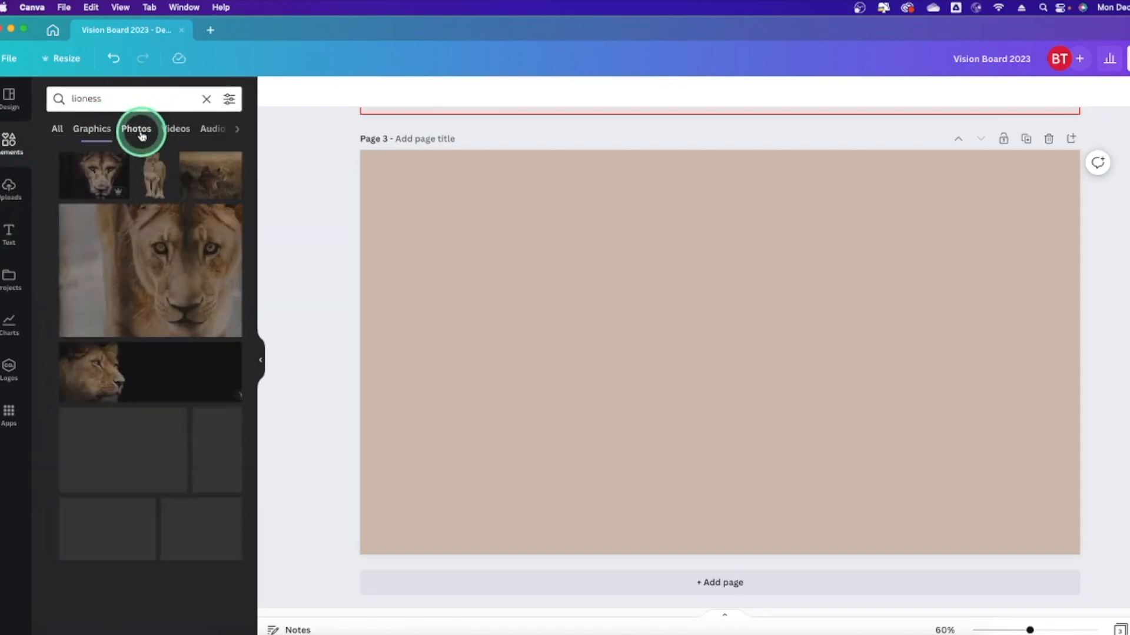
{"action": "left_click", "coordinate": [93, 131]}
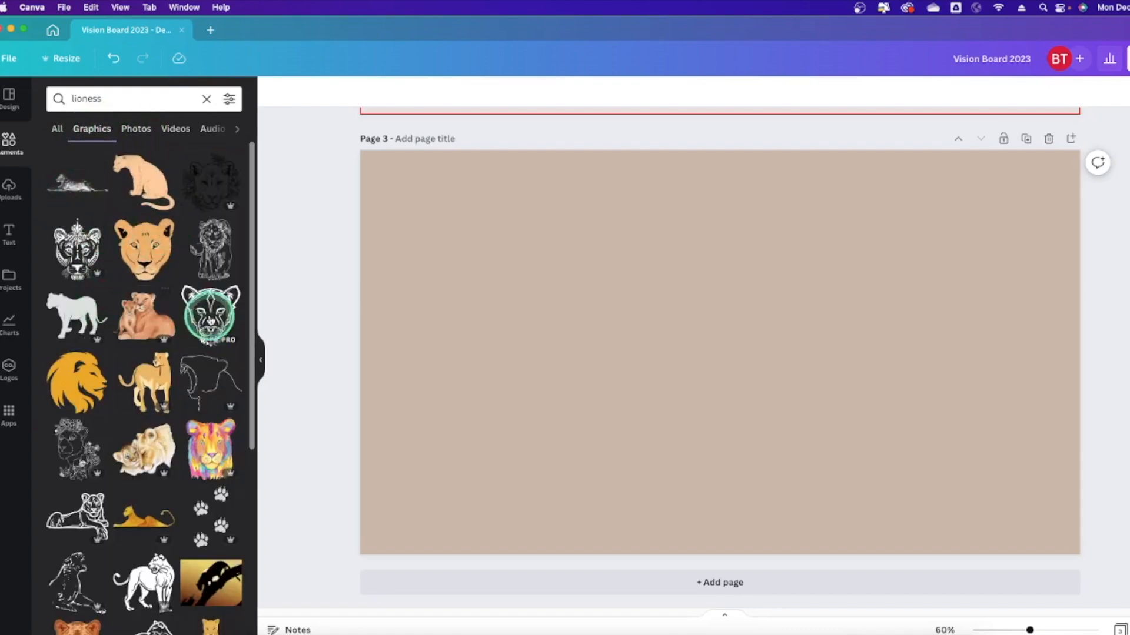
{"action": "scroll", "coordinate": [160, 371], "scroll_direction": "down", "scroll_amount": 5}
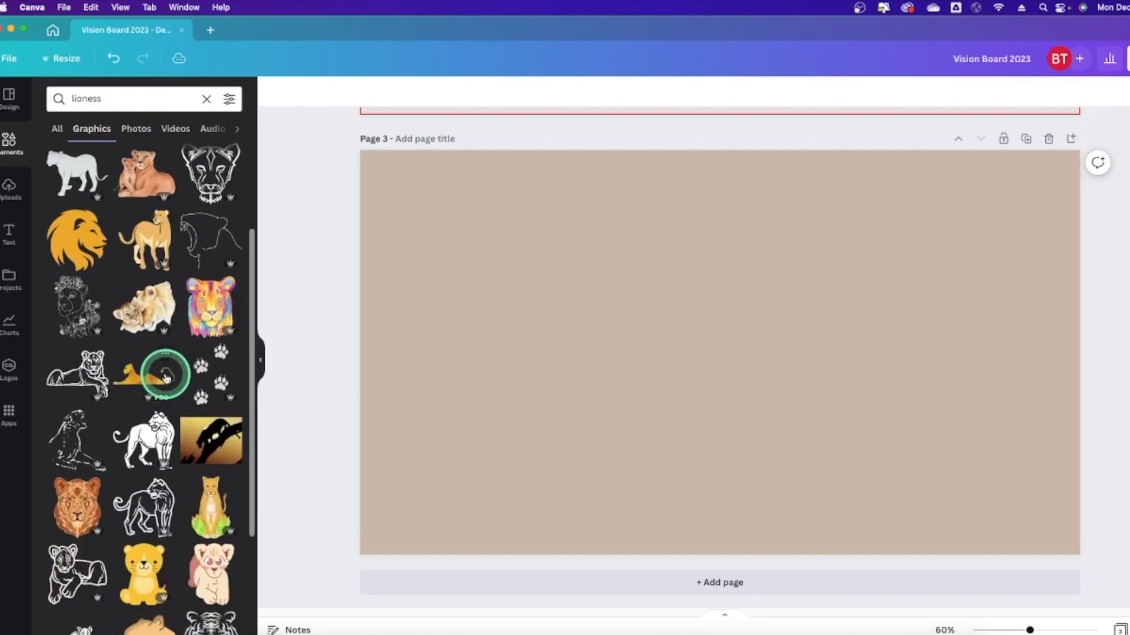
{"action": "left_click", "coordinate": [144, 128]}
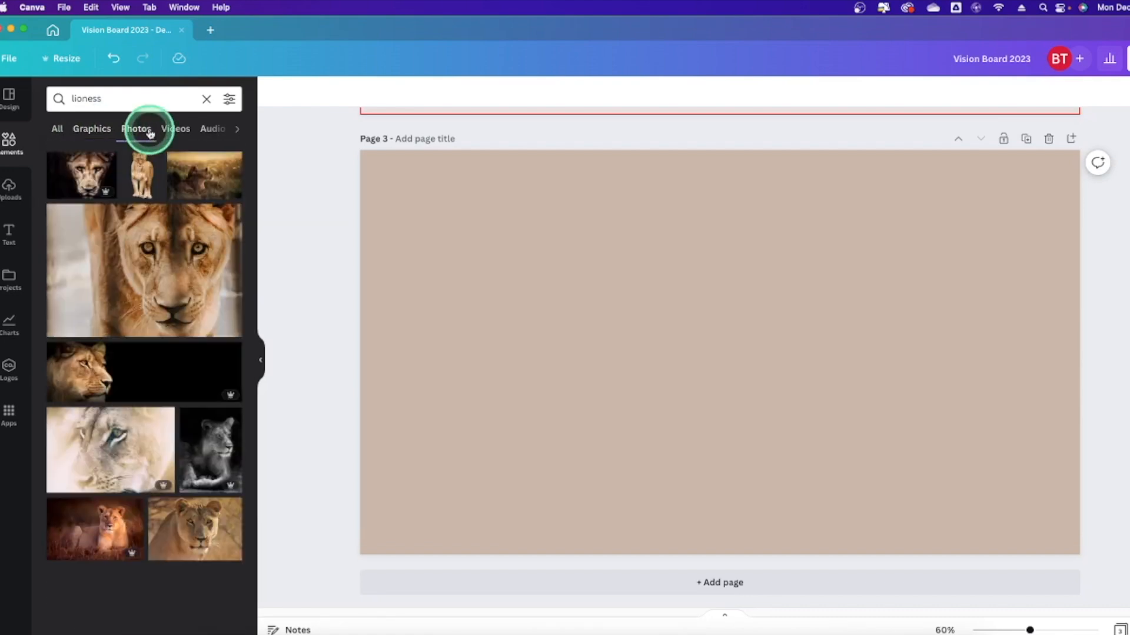
{"action": "left_click", "coordinate": [180, 129]}
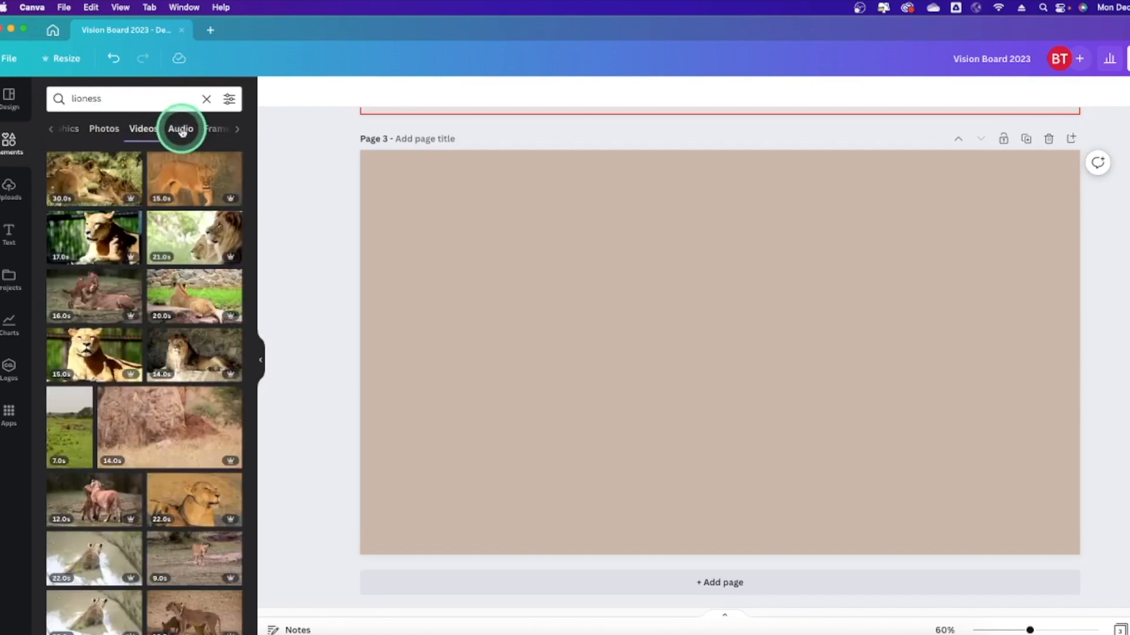
{"action": "left_click", "coordinate": [183, 136]}
{"action": "left_click", "coordinate": [182, 132]}
{"action": "left_click", "coordinate": [75, 129]}
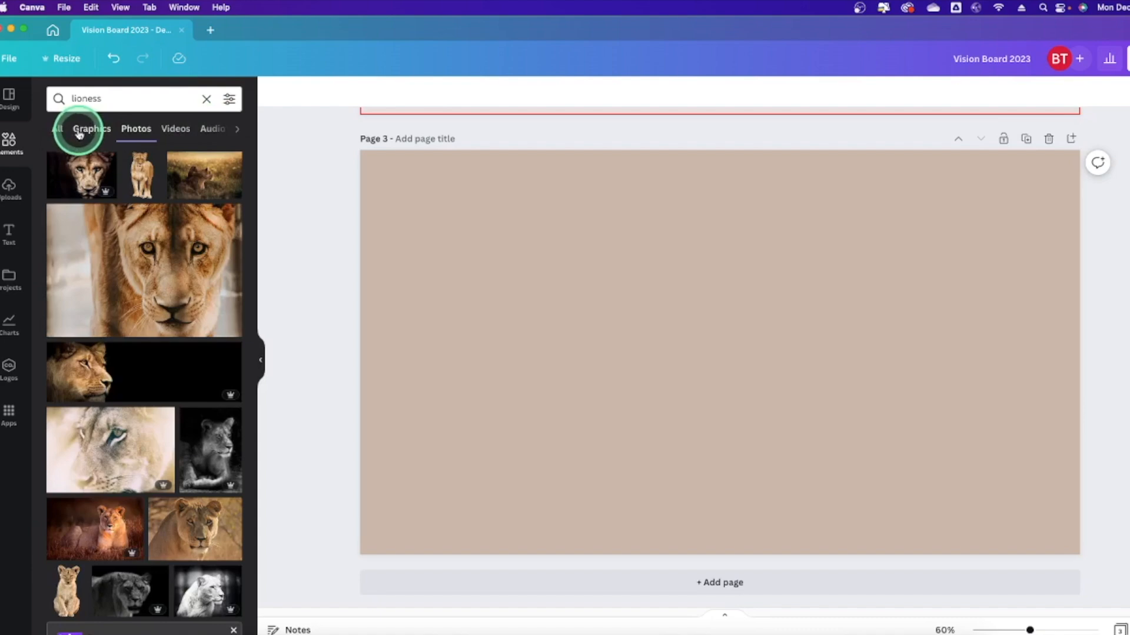
Add the pale lioness close-up photo, shrink it and place it at page 3's top-right.
{"action": "left_click", "coordinate": [105, 451]}
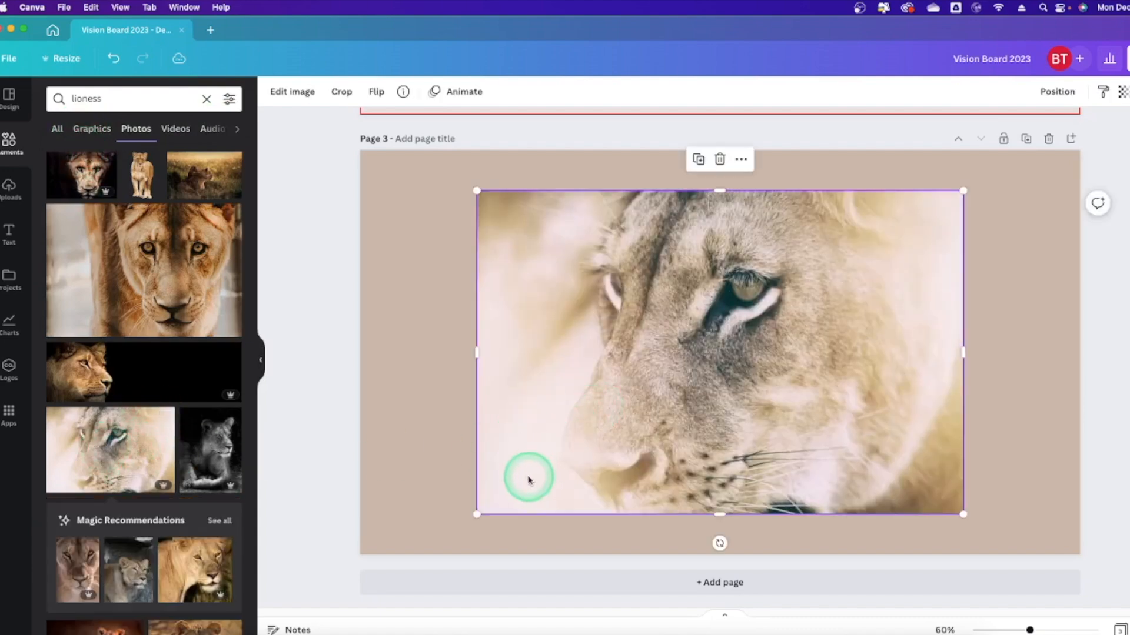
{"action": "left_click_drag", "start_coordinate": [477, 513], "coordinate": [755, 328]}
{"action": "left_click_drag", "start_coordinate": [864, 272], "coordinate": [980, 231]}
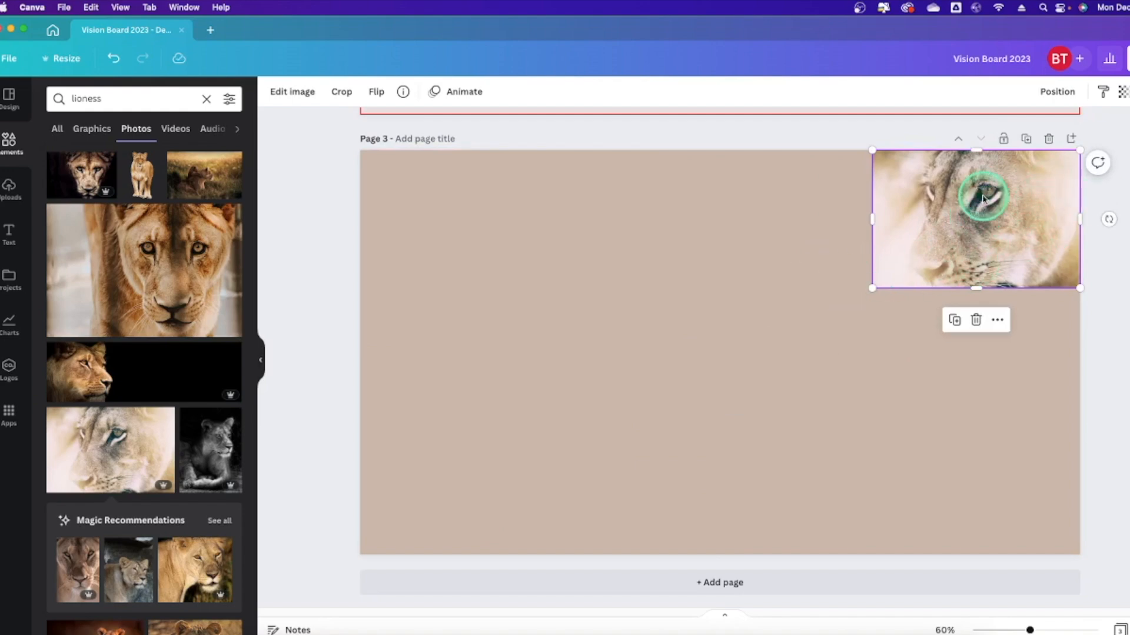
Set the lioness photo's transparency to about 70 and look at its Position options.
{"action": "left_click", "coordinate": [1123, 93]}
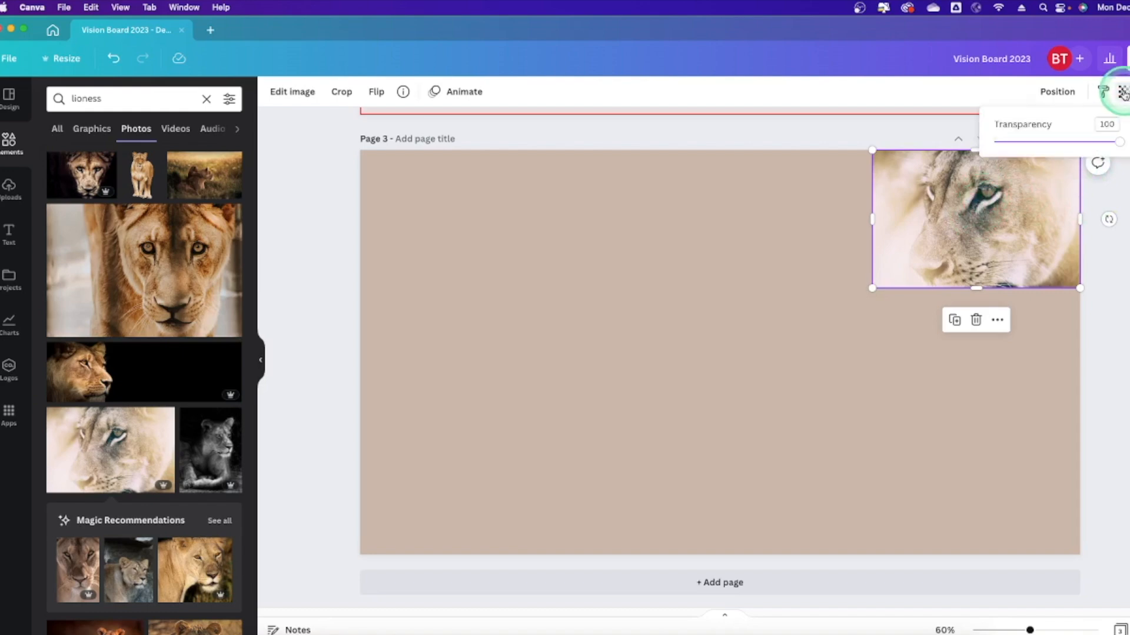
{"action": "left_click_drag", "start_coordinate": [1114, 143], "coordinate": [1085, 143]}
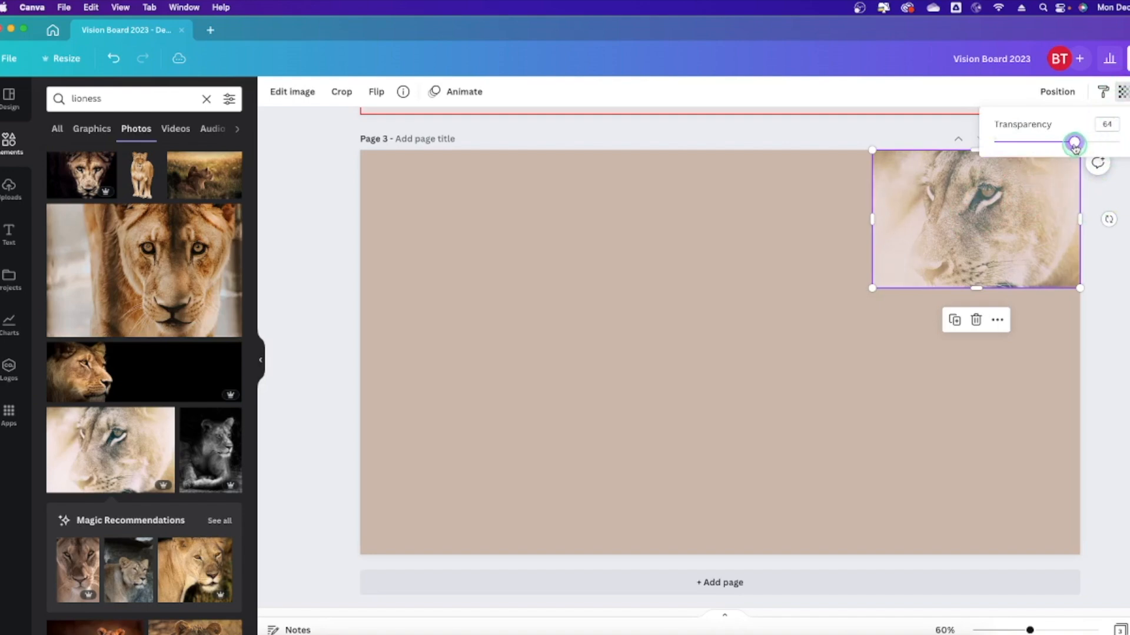
{"action": "left_click_drag", "start_coordinate": [1076, 146], "coordinate": [1119, 148]}
{"action": "left_click", "coordinate": [1059, 92]}
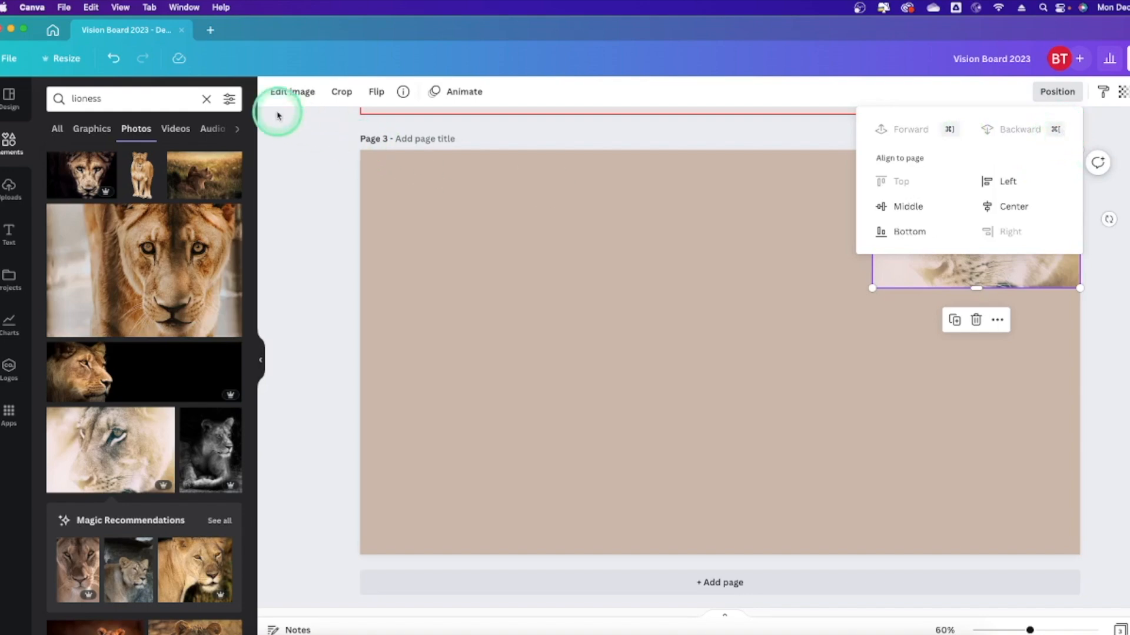
{"action": "left_click", "coordinate": [282, 95]}
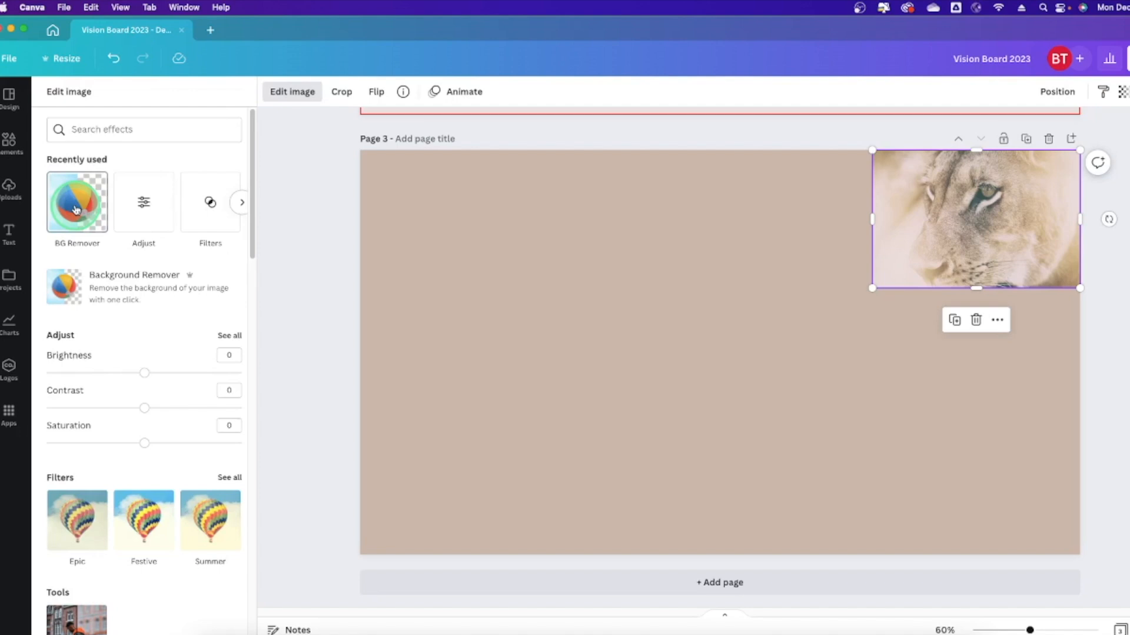
Try the Cali, Whimsical, Retro and Peony filters on the lioness photo, then remove the filter.
{"action": "scroll", "coordinate": [139, 454], "scroll_direction": "down", "scroll_amount": 4}
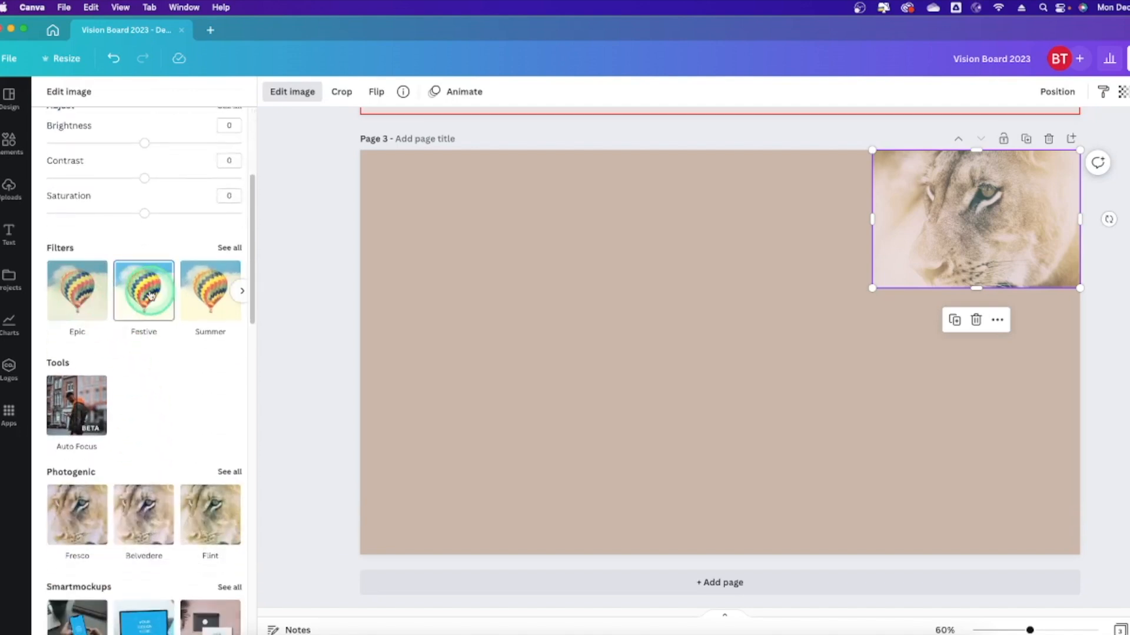
{"action": "left_click", "coordinate": [228, 247]}
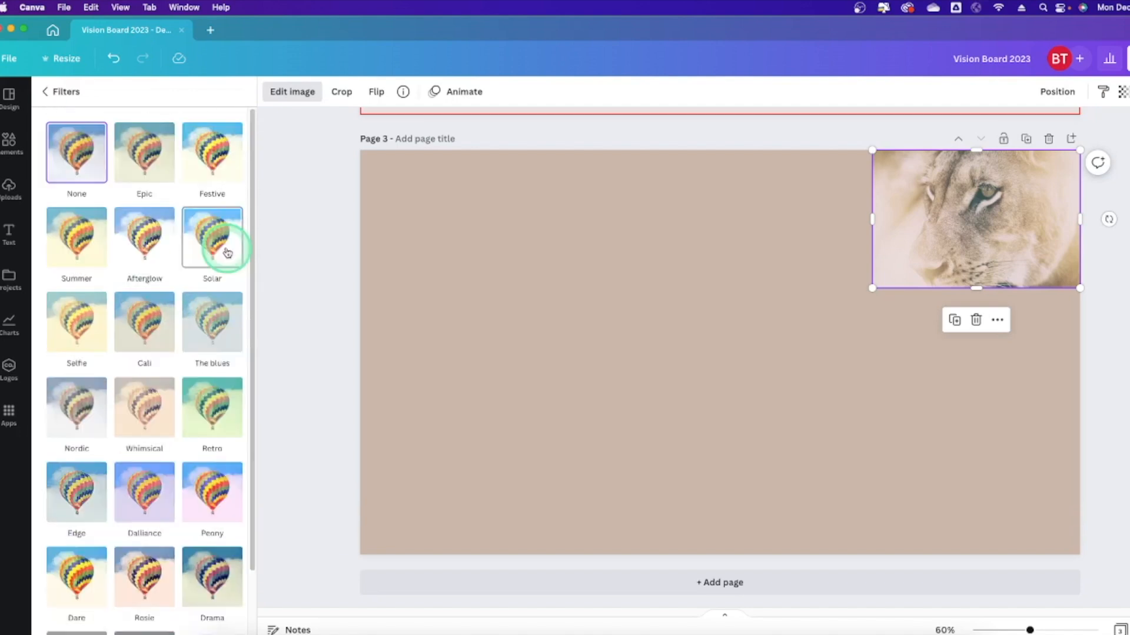
{"action": "left_click", "coordinate": [169, 320]}
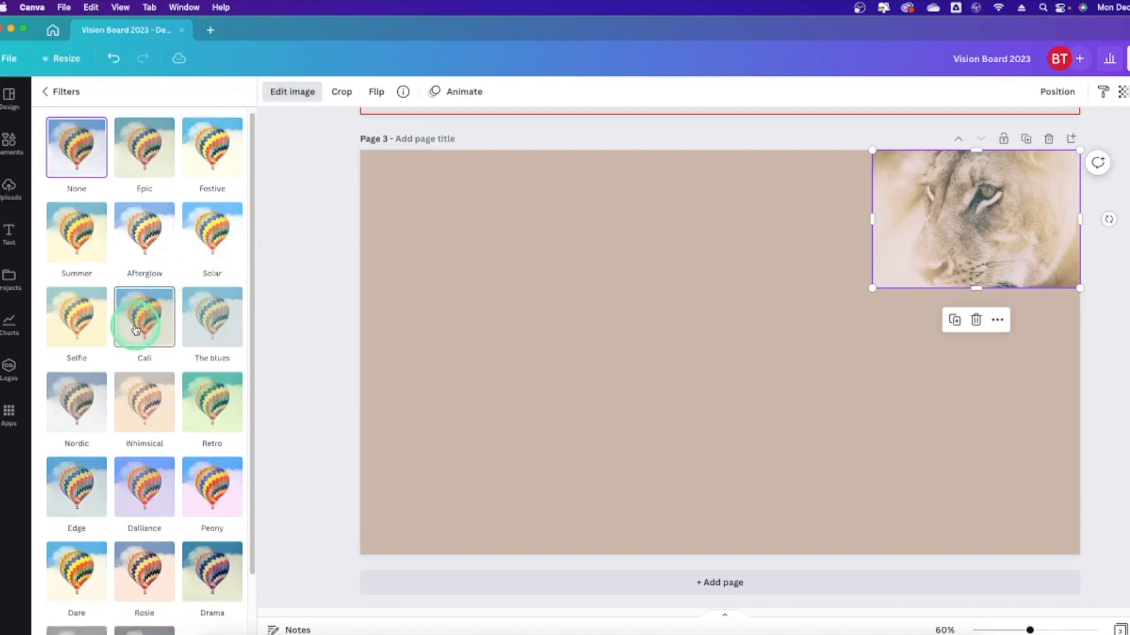
{"action": "left_click", "coordinate": [155, 402]}
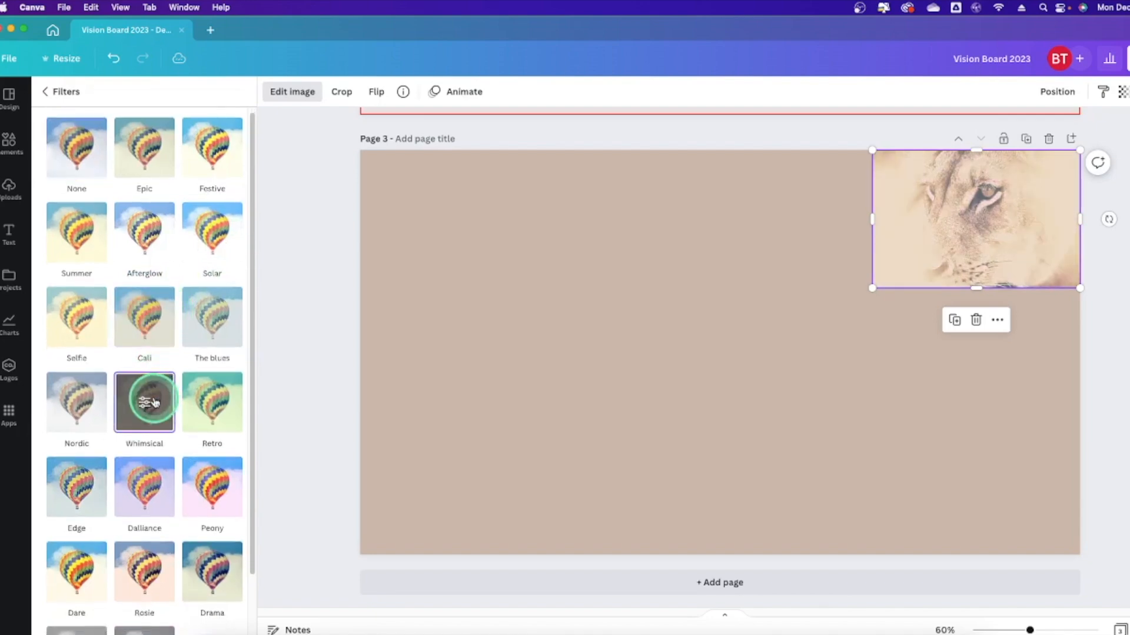
{"action": "left_click", "coordinate": [210, 404]}
{"action": "left_click", "coordinate": [203, 476]}
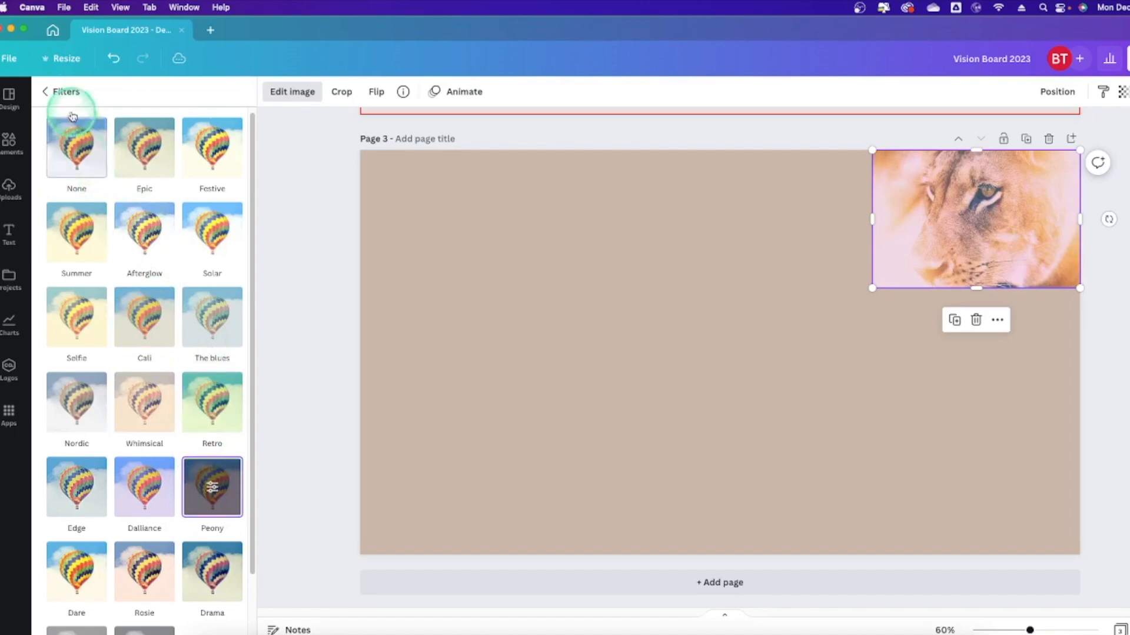
{"action": "left_click", "coordinate": [65, 94]}
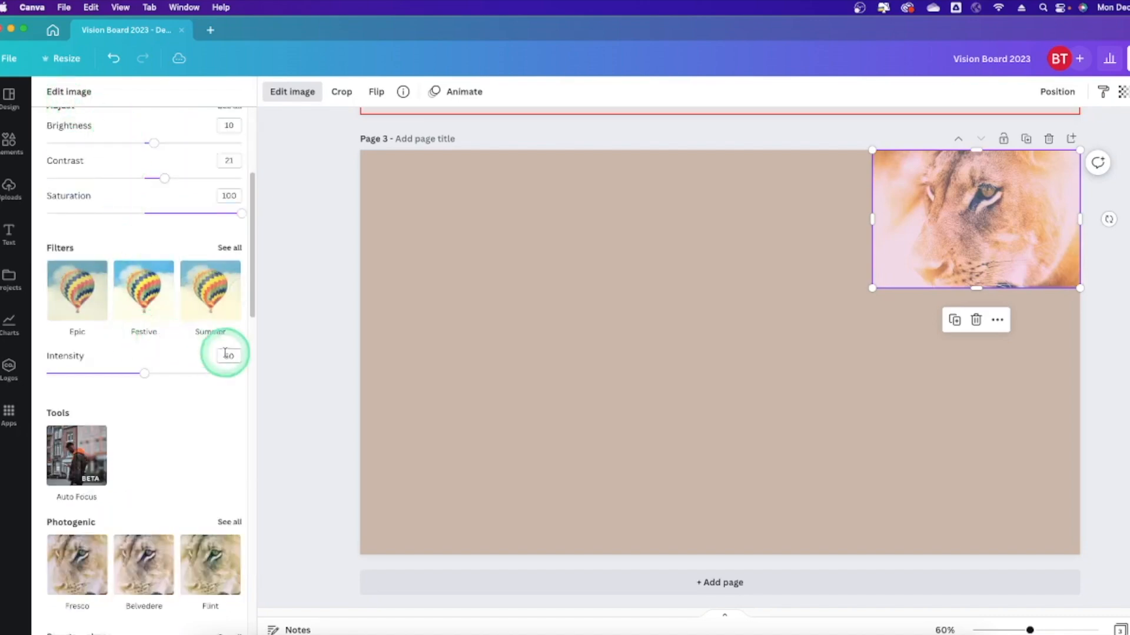
{"action": "left_click", "coordinate": [223, 248]}
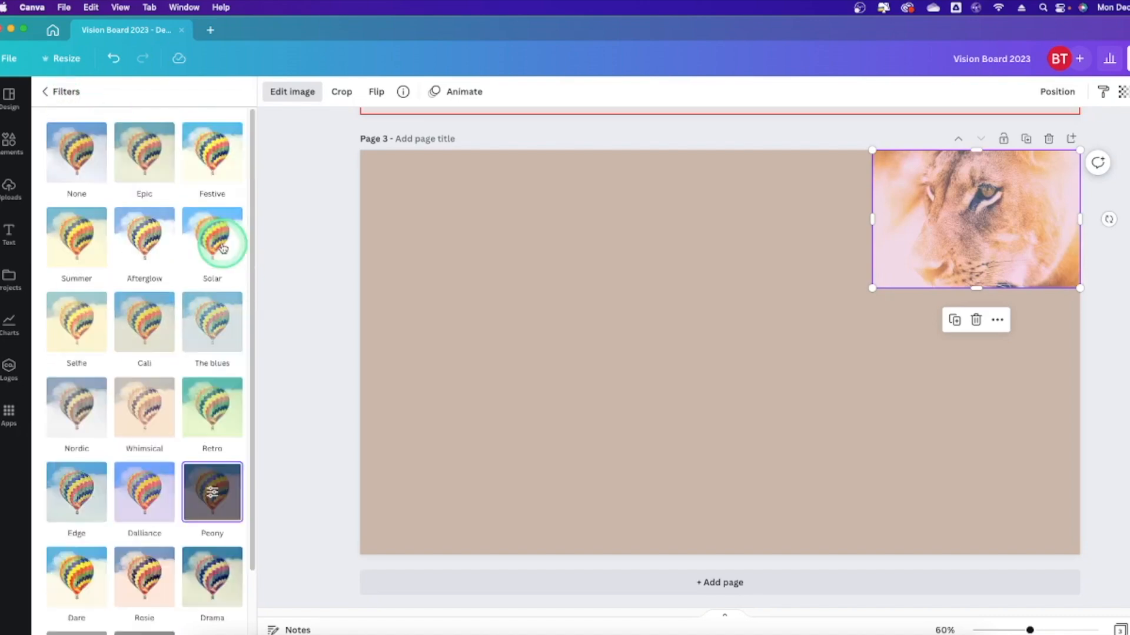
{"action": "left_click", "coordinate": [71, 158]}
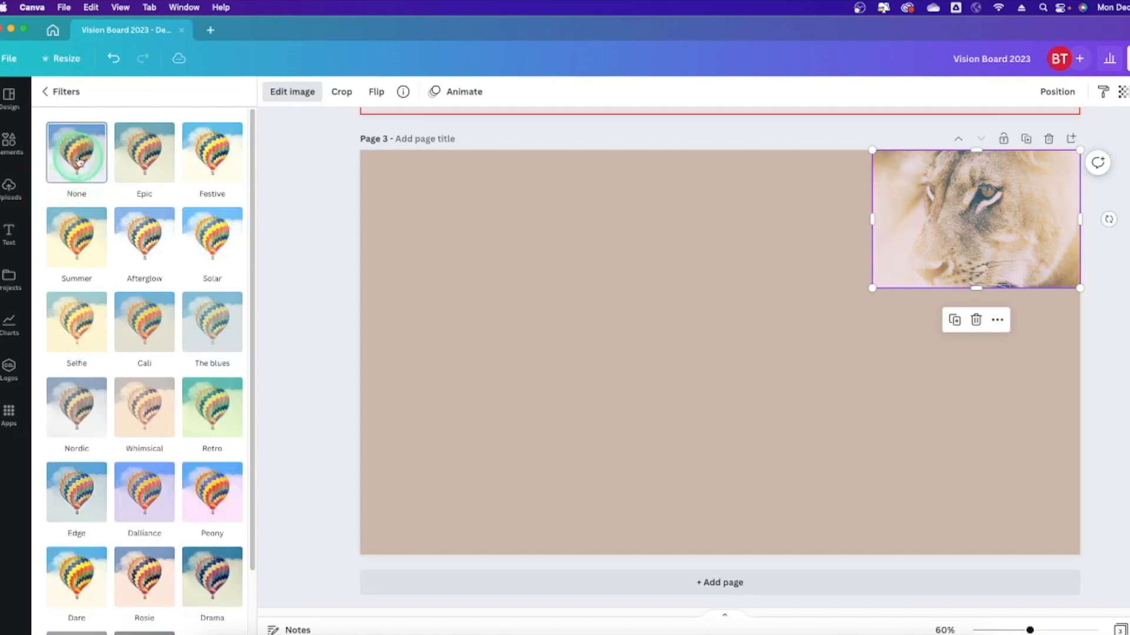
Scroll through the remaining image effects and return to the Elements library.
{"action": "left_click", "coordinate": [46, 92]}
{"action": "scroll", "coordinate": [177, 276], "scroll_direction": "down", "scroll_amount": 3}
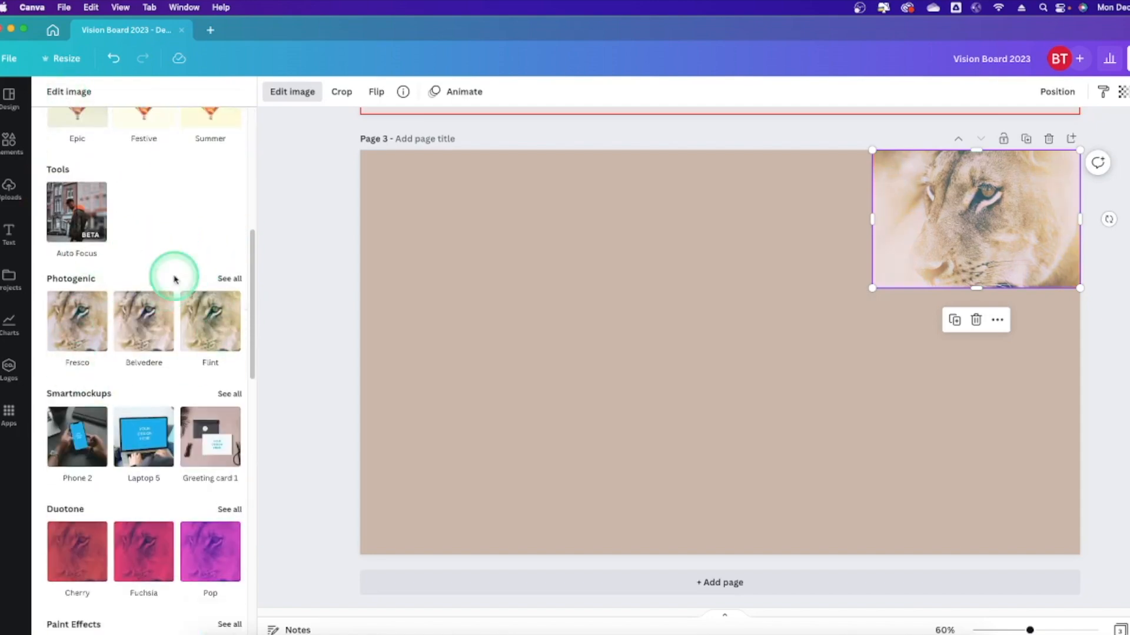
{"action": "scroll", "coordinate": [165, 298], "scroll_direction": "down", "scroll_amount": 4}
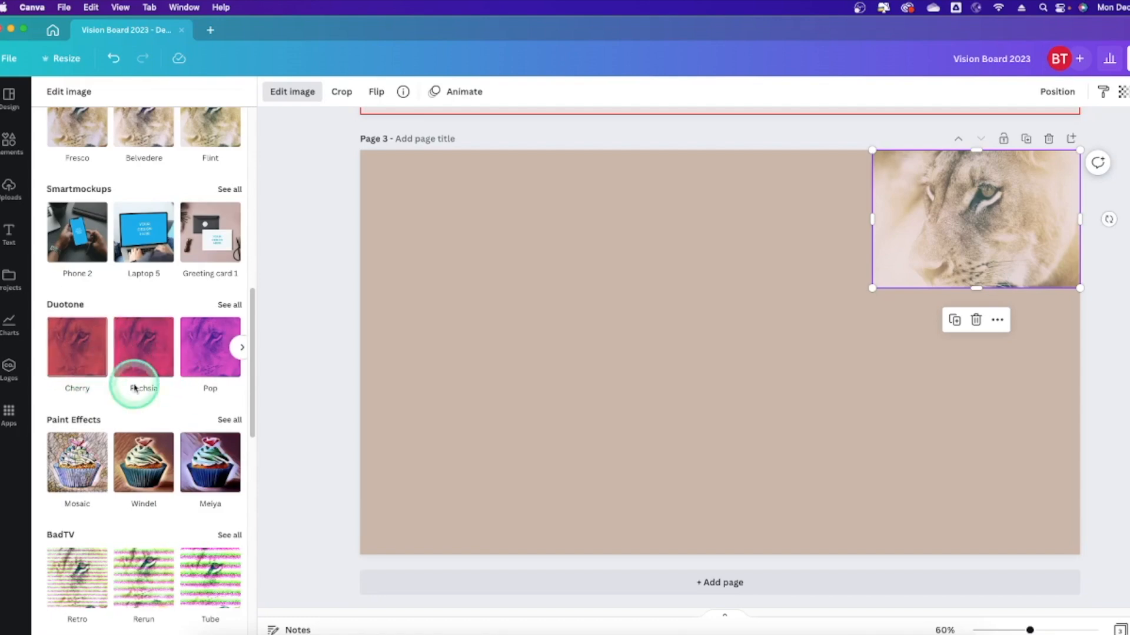
{"action": "scroll", "coordinate": [217, 347], "scroll_direction": "down", "scroll_amount": 4}
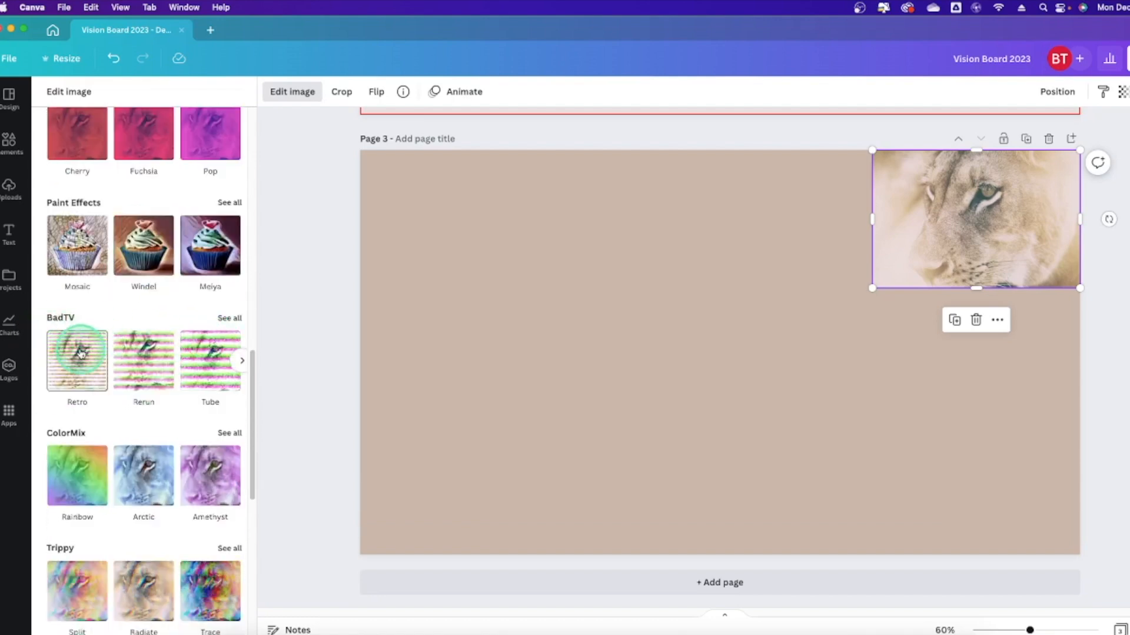
{"action": "scroll", "coordinate": [86, 353], "scroll_direction": "down", "scroll_amount": 2}
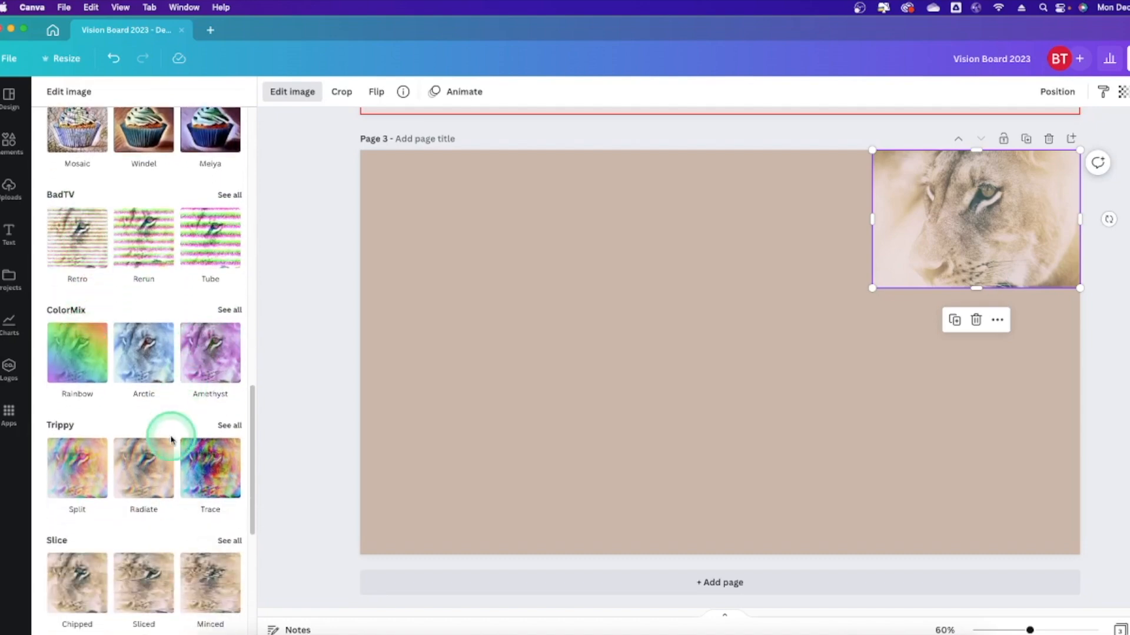
{"action": "scroll", "coordinate": [189, 422], "scroll_direction": "down", "scroll_amount": 3}
{"action": "scroll", "coordinate": [164, 444], "scroll_direction": "up", "scroll_amount": 10}
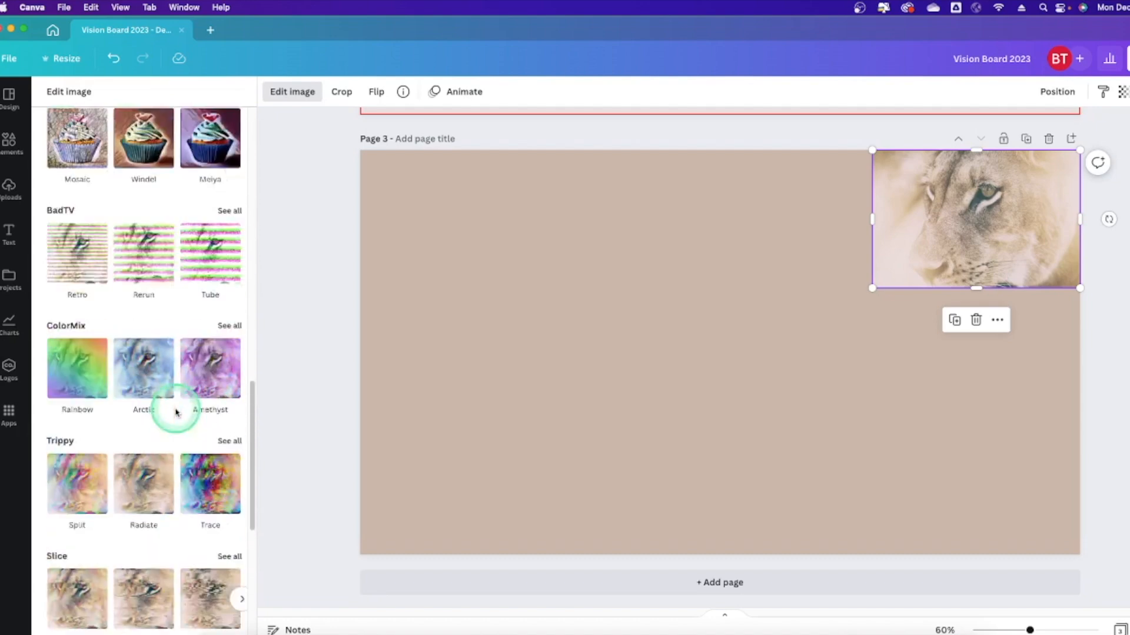
{"action": "scroll", "coordinate": [176, 412], "scroll_direction": "up", "scroll_amount": 5}
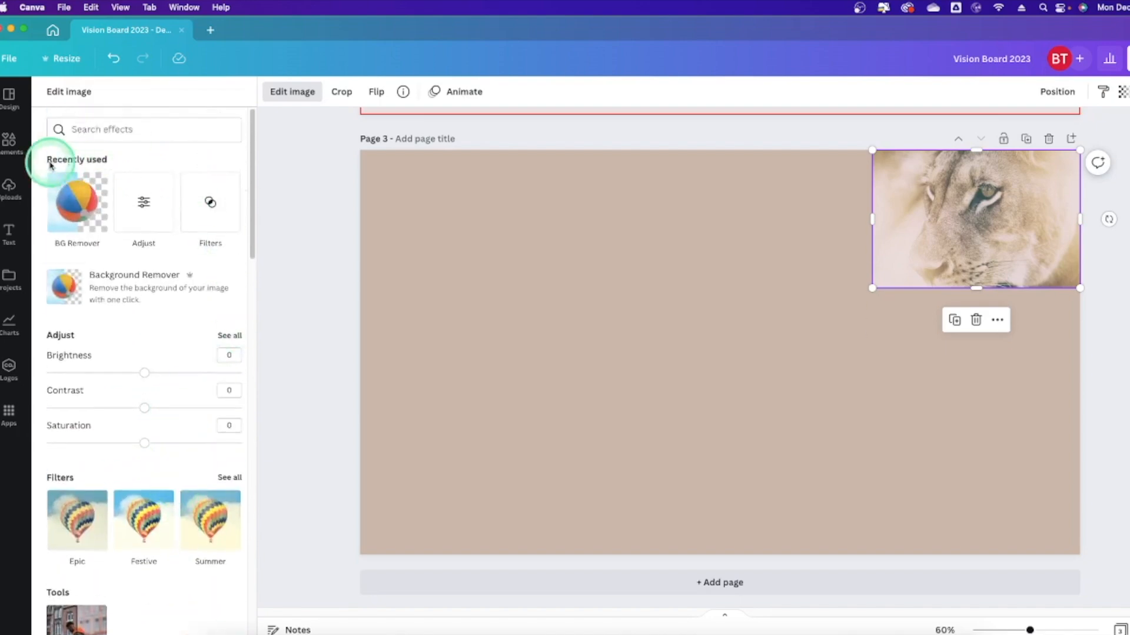
{"action": "left_click", "coordinate": [9, 141]}
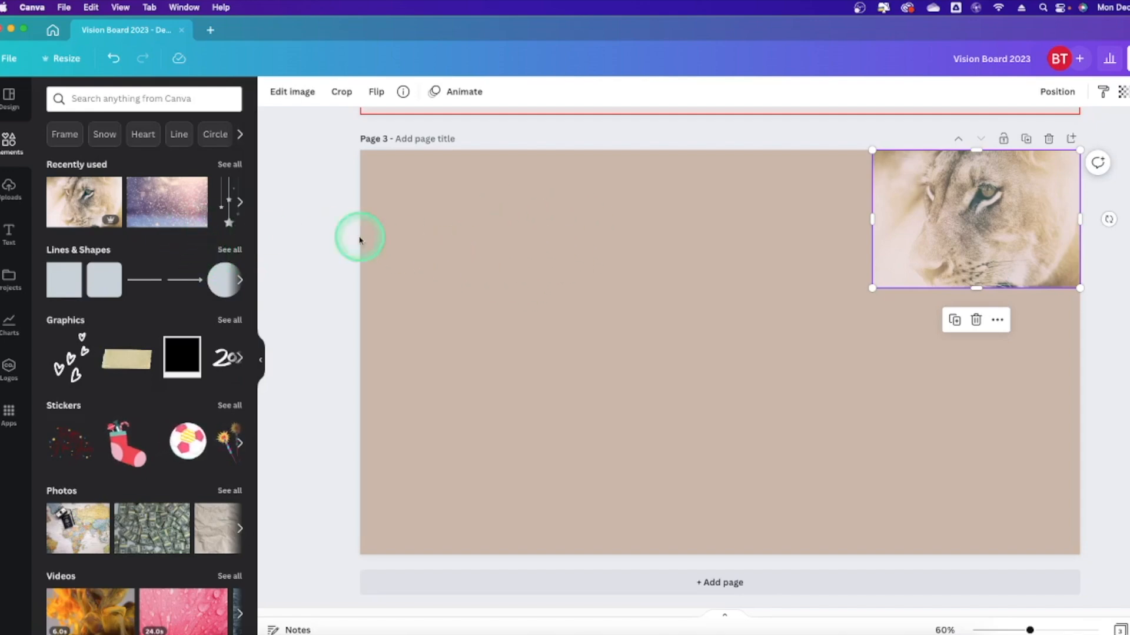
Search Elements photos for 'neutral wallpaper' and add the pink gradient photo to page 3.
{"action": "left_click", "coordinate": [205, 103]}
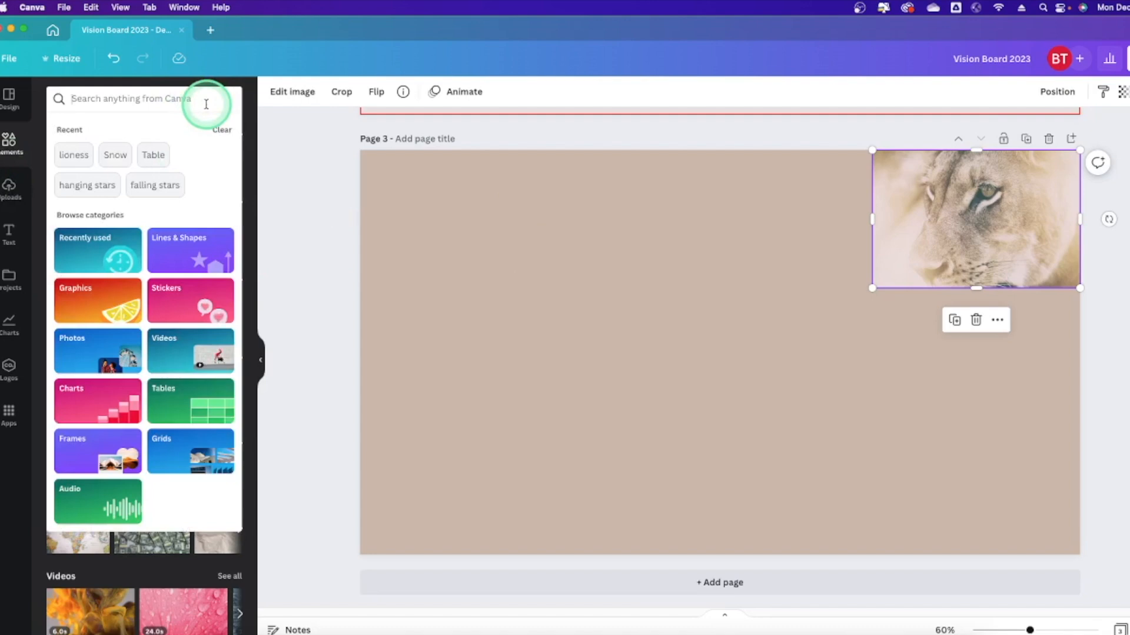
{"action": "type", "text": "neutral wallpaper"}
{"action": "key", "text": "Return"}
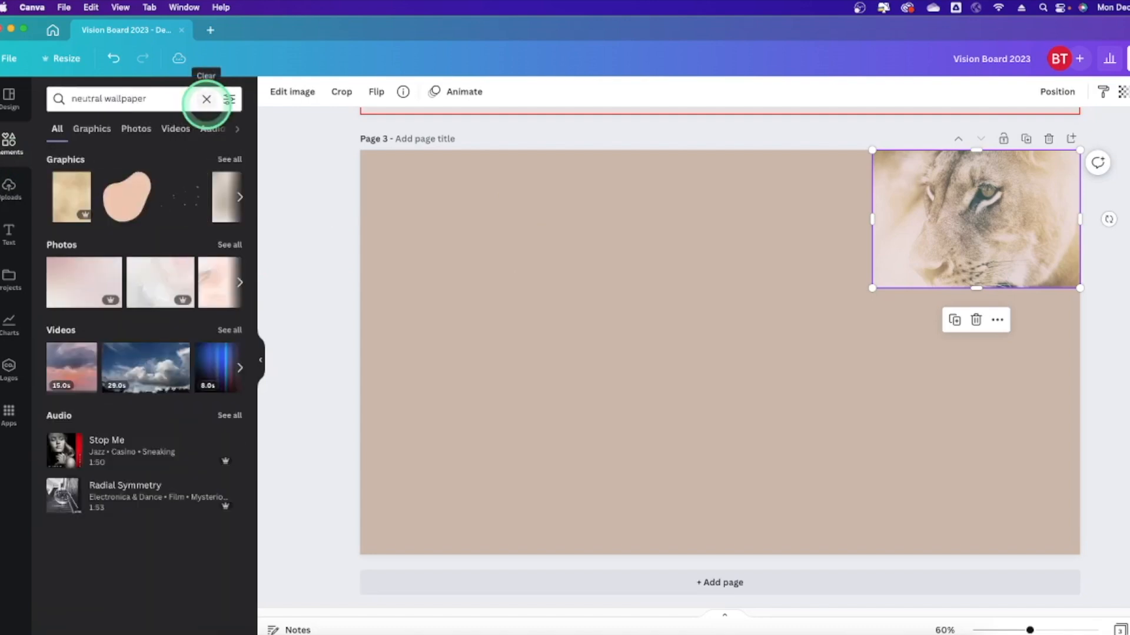
{"action": "left_click", "coordinate": [134, 129]}
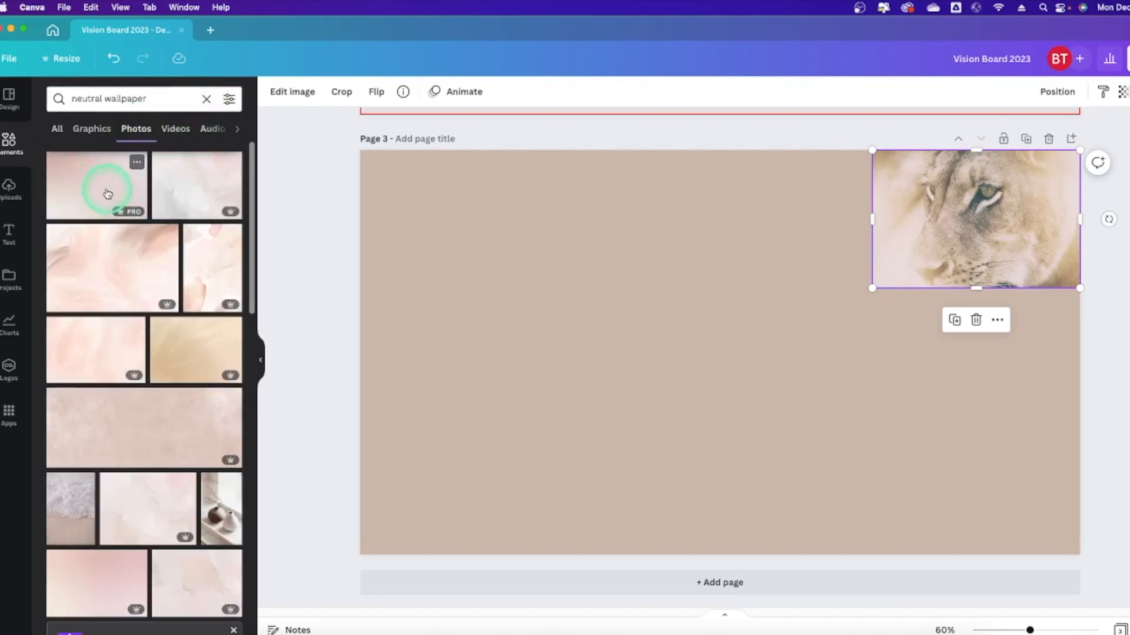
{"action": "scroll", "coordinate": [177, 404], "scroll_direction": "down", "scroll_amount": 4}
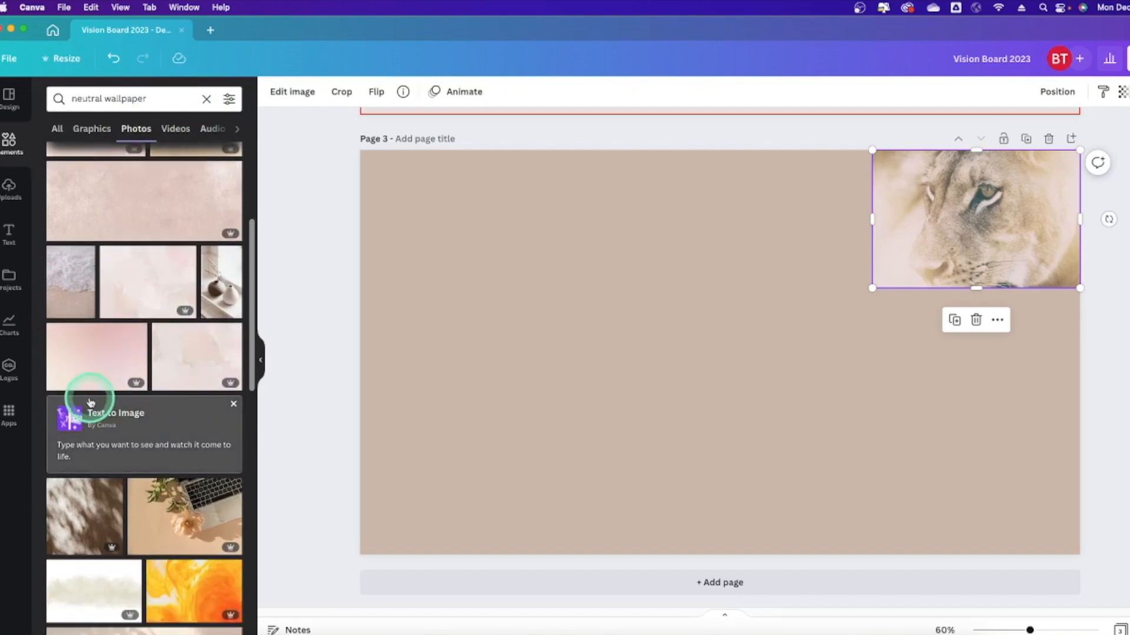
{"action": "scroll", "coordinate": [165, 338], "scroll_direction": "up", "scroll_amount": 4}
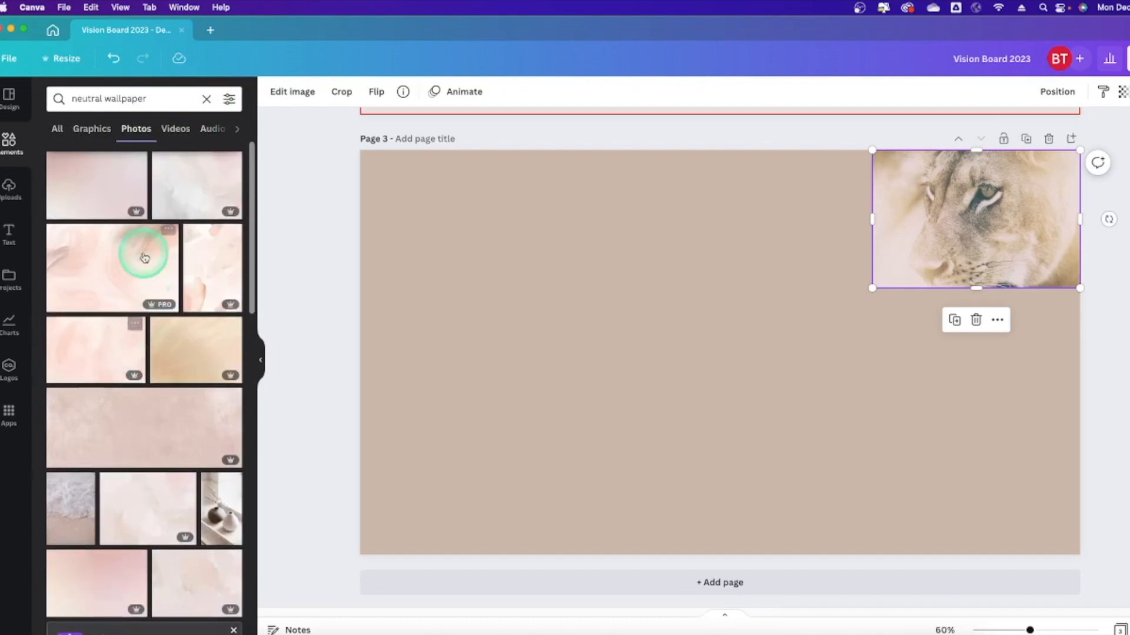
{"action": "left_click", "coordinate": [96, 185]}
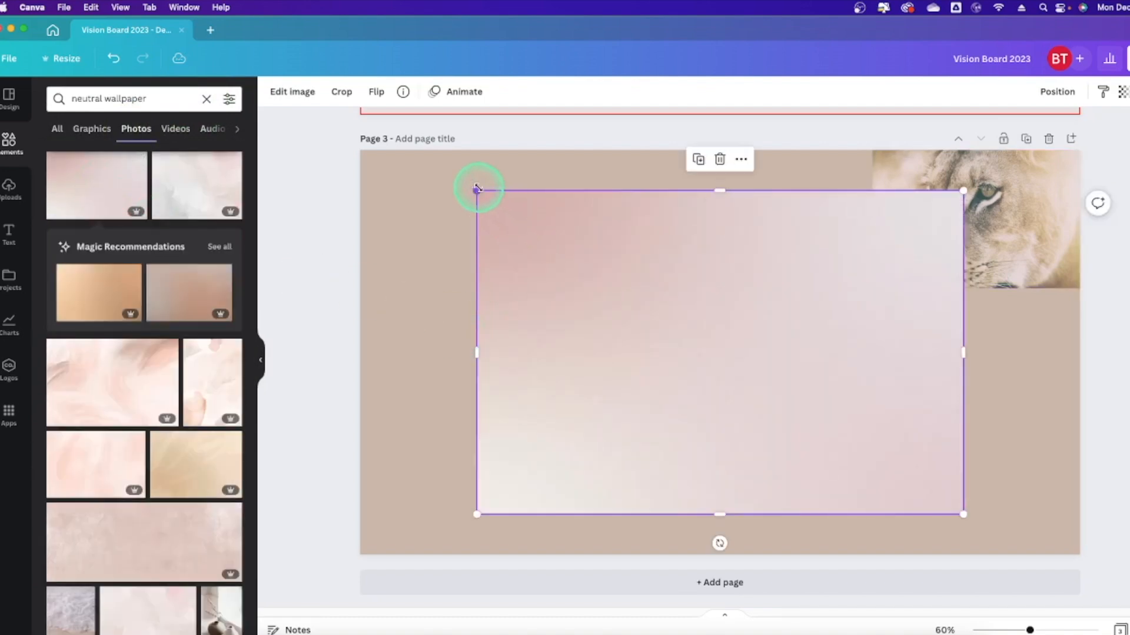
Stretch the pink wallpaper photo to cover all of page 3 behind the lioness photo.
{"action": "left_click_drag", "start_coordinate": [455, 189], "coordinate": [323, 174]}
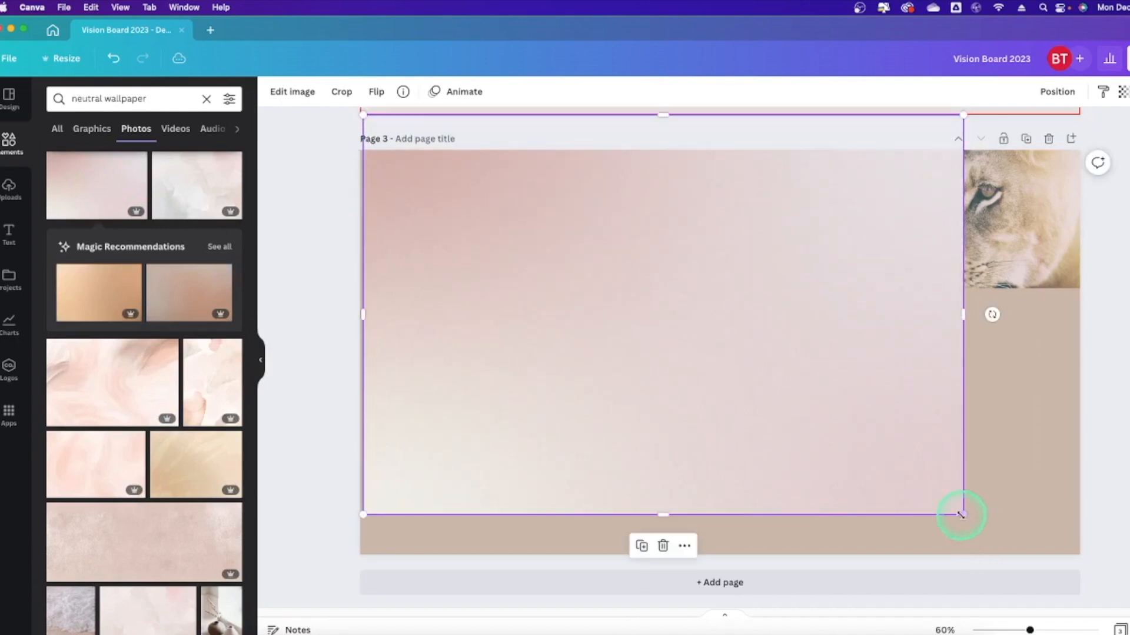
{"action": "left_click_drag", "start_coordinate": [961, 315], "coordinate": [1080, 321]}
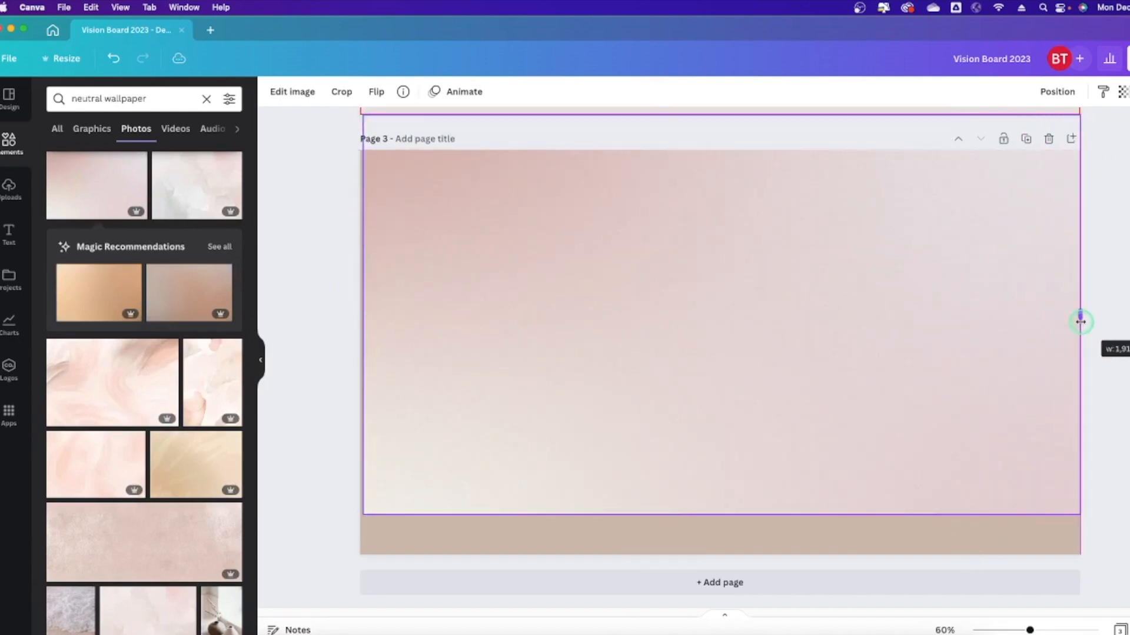
{"action": "left_click_drag", "start_coordinate": [721, 514], "coordinate": [721, 554]}
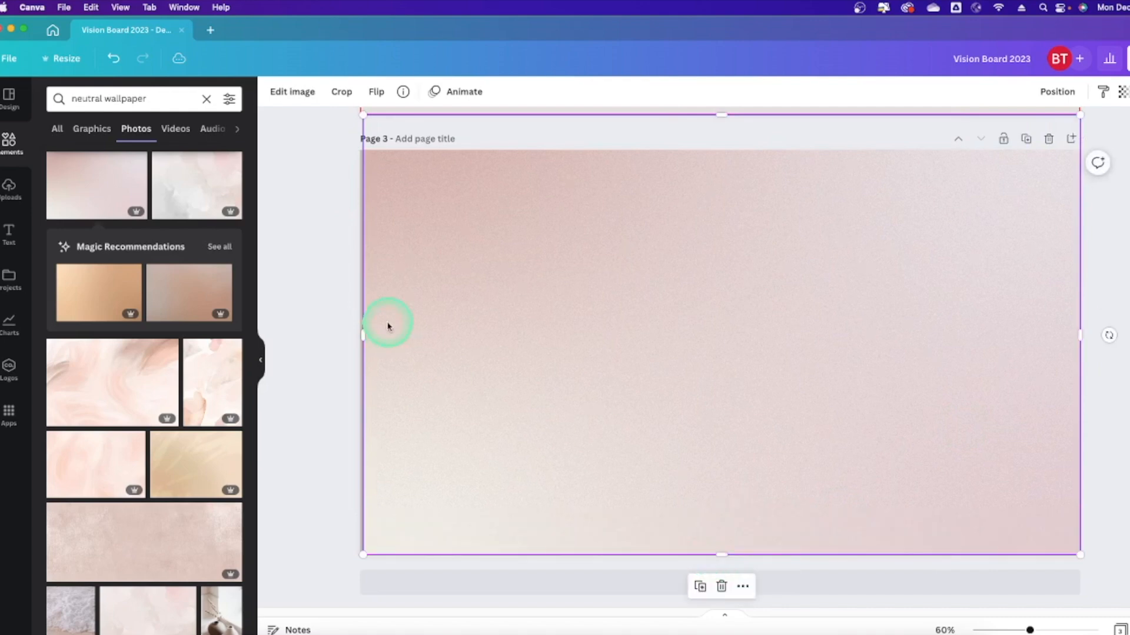
{"action": "left_click_drag", "start_coordinate": [362, 336], "coordinate": [358, 331]}
{"action": "left_click_drag", "start_coordinate": [718, 114], "coordinate": [710, 152]}
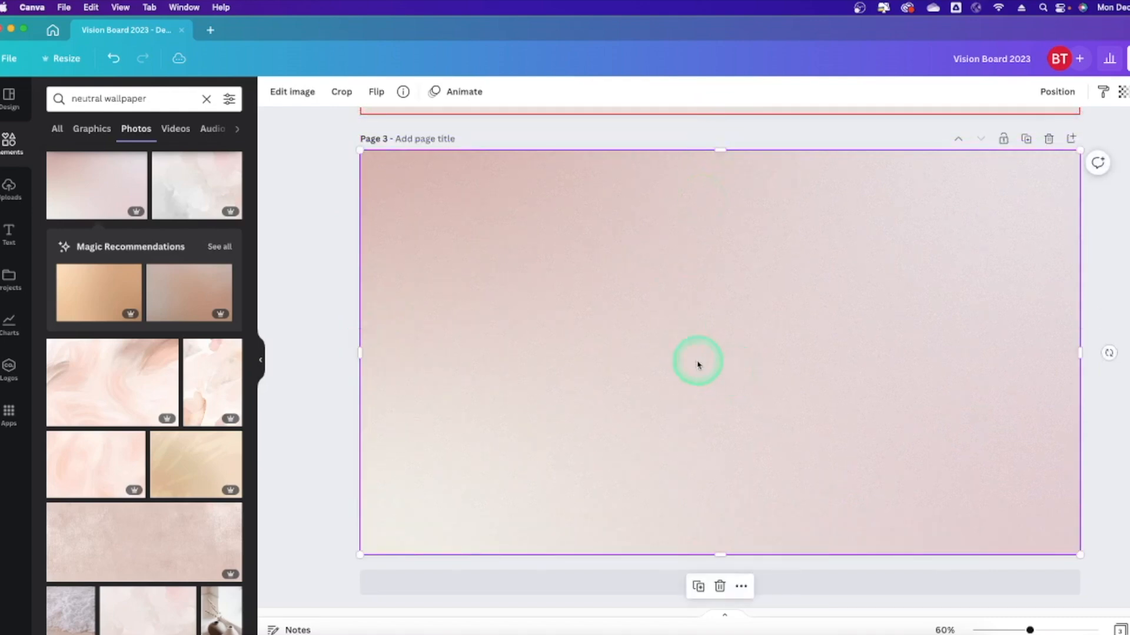
{"action": "double_click", "coordinate": [776, 305]}
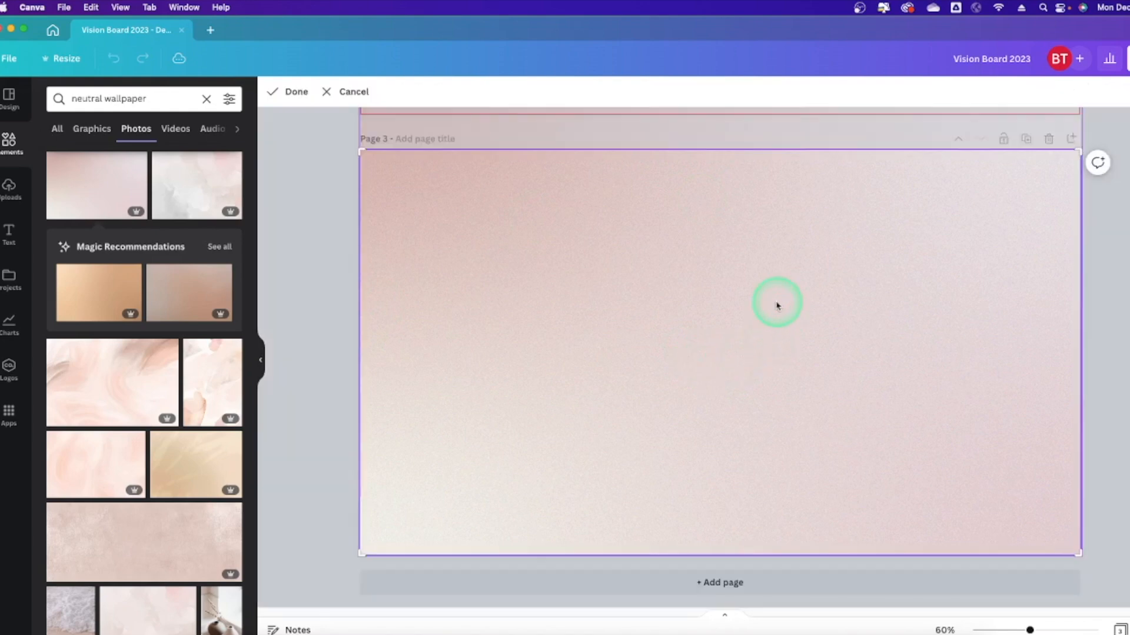
{"action": "left_click", "coordinate": [1124, 298]}
{"action": "left_click", "coordinate": [1125, 381]}
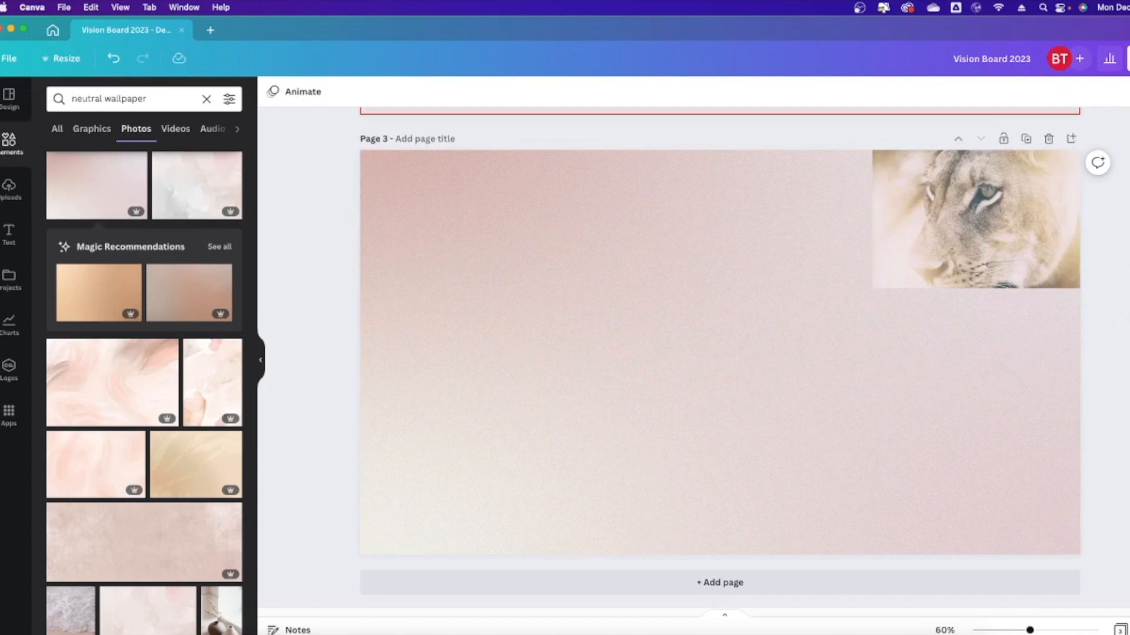
{"action": "left_click", "coordinate": [11, 141]}
Search Elements for 'quotes' and show the Graphics results.
{"action": "left_click", "coordinate": [146, 99]}
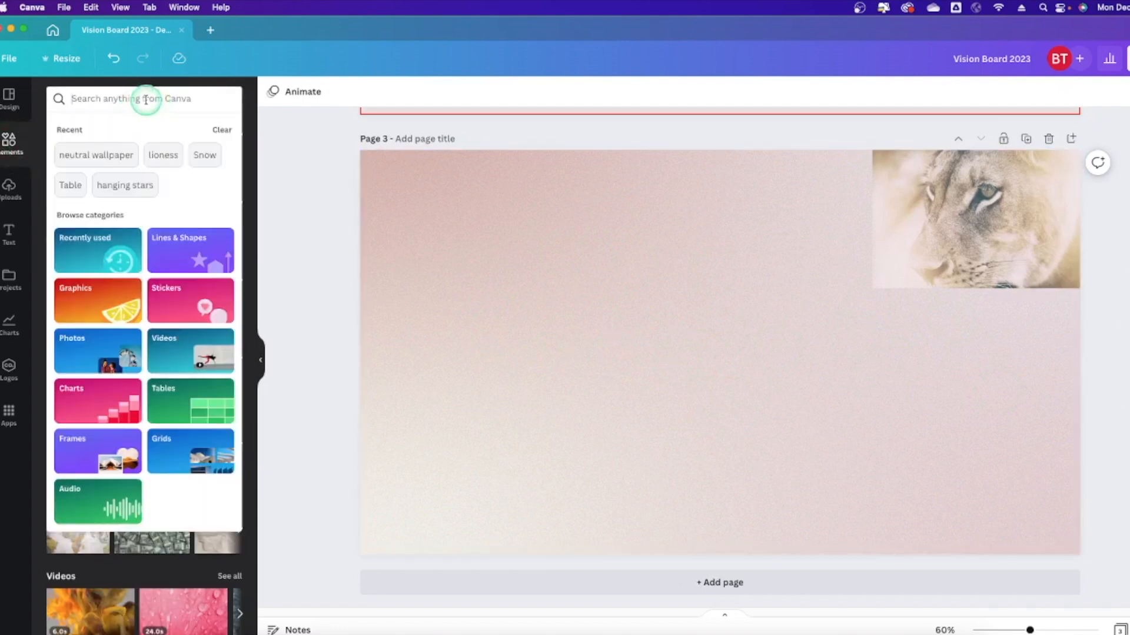
{"action": "type", "text": "qfu"}
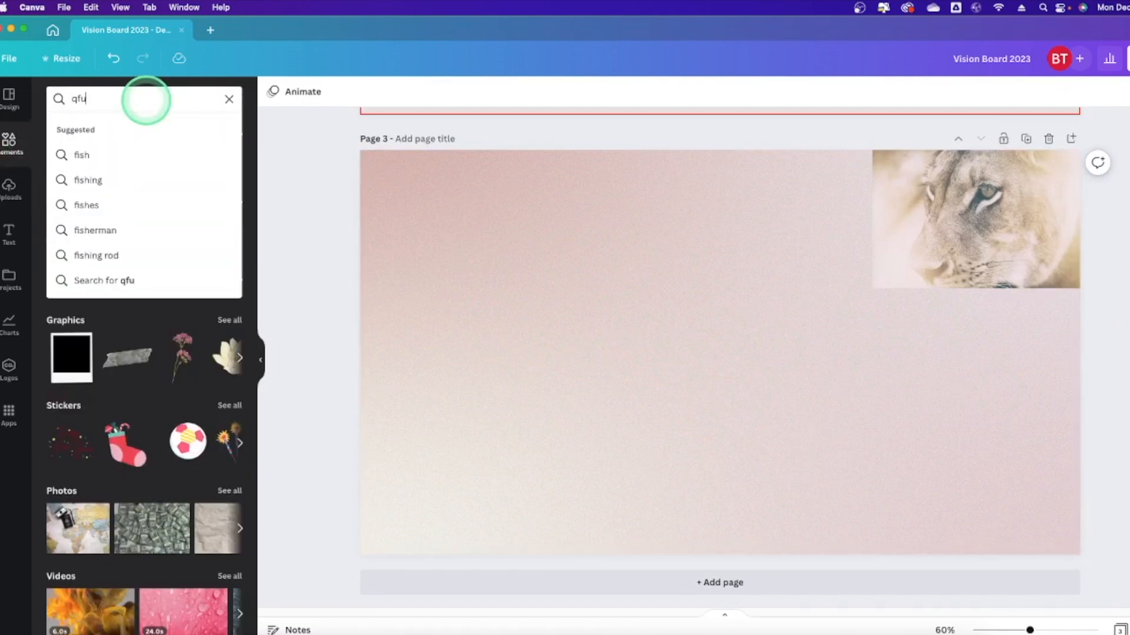
{"action": "key", "text": "BackSpace"}
{"action": "type", "text": "uotes"}
{"action": "key", "text": "Return"}
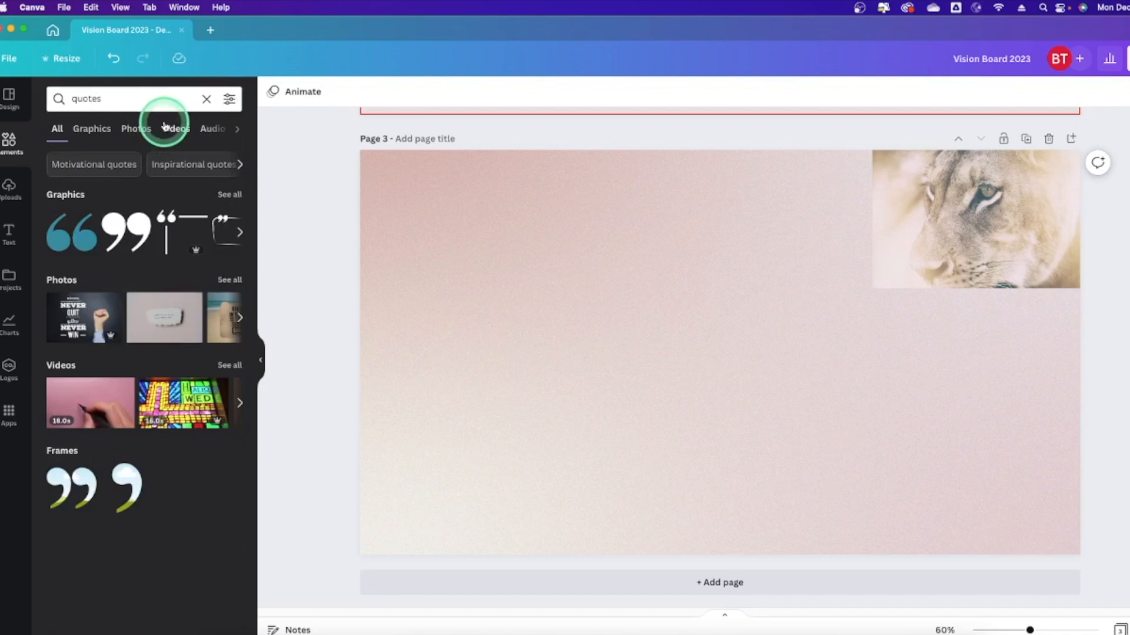
{"action": "left_click", "coordinate": [92, 128]}
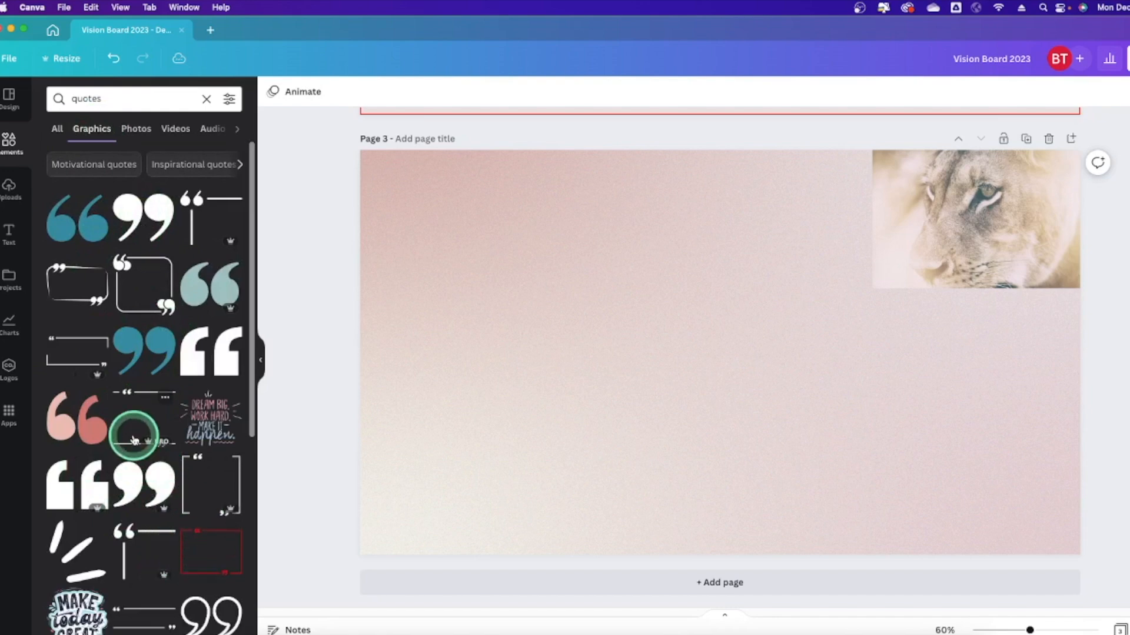
Add the 'YOU CAN DO IT' graphic, then delete it.
{"action": "scroll", "coordinate": [134, 438], "scroll_direction": "down", "scroll_amount": 3}
{"action": "scroll", "coordinate": [134, 440], "scroll_direction": "down", "scroll_amount": 2}
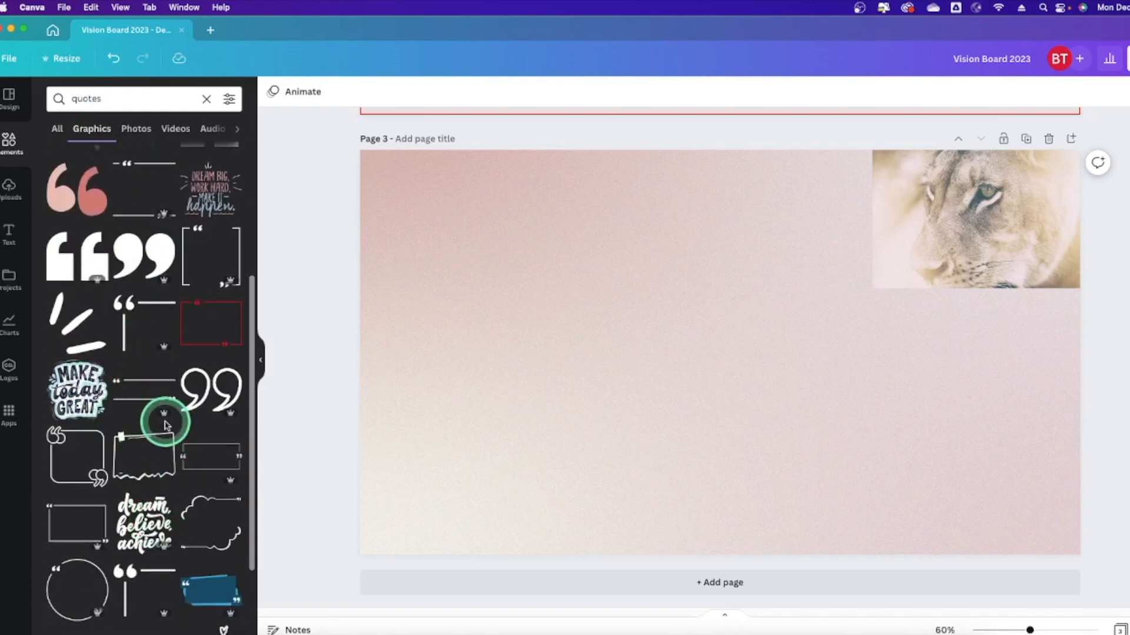
{"action": "scroll", "coordinate": [165, 418], "scroll_direction": "down", "scroll_amount": 3}
{"action": "scroll", "coordinate": [163, 421], "scroll_direction": "down", "scroll_amount": 6}
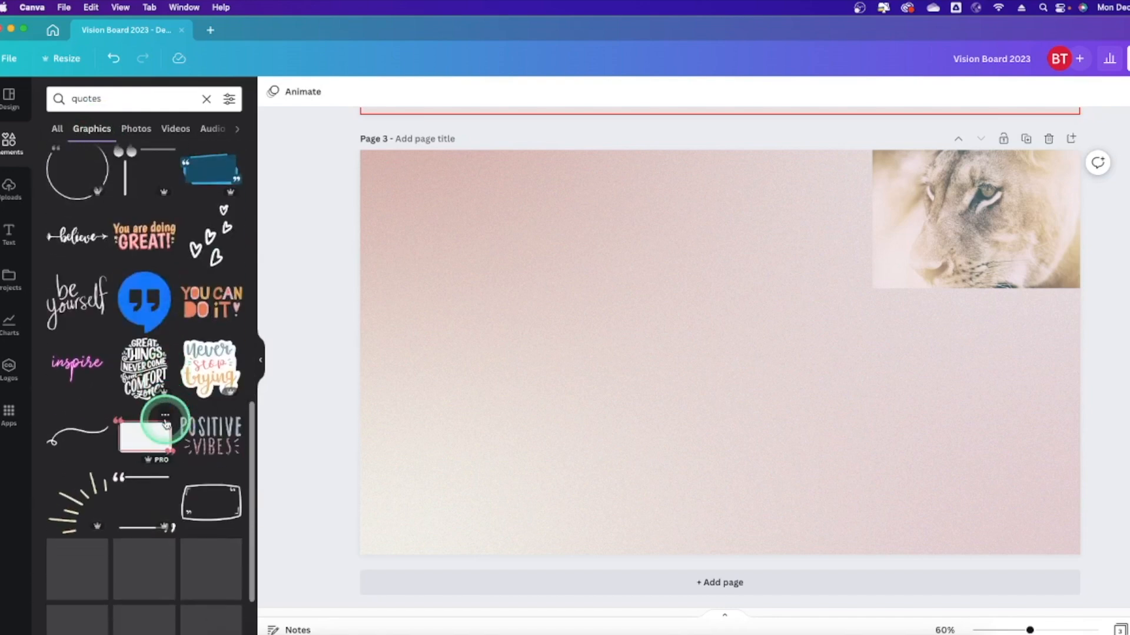
{"action": "left_click", "coordinate": [211, 302]}
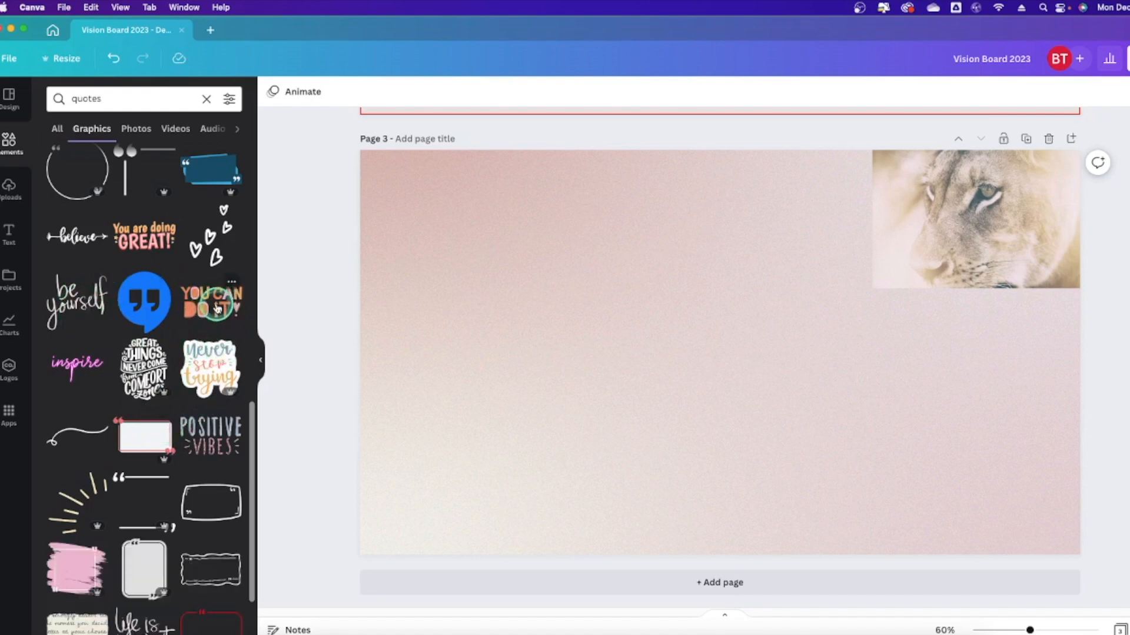
{"action": "left_click_drag", "start_coordinate": [573, 424], "coordinate": [635, 385]}
{"action": "key", "text": "Delete"}
Add the 'Never stop trying' sticker, shrink it and place it at the lioness photo's lower-left.
{"action": "left_click", "coordinate": [228, 447]}
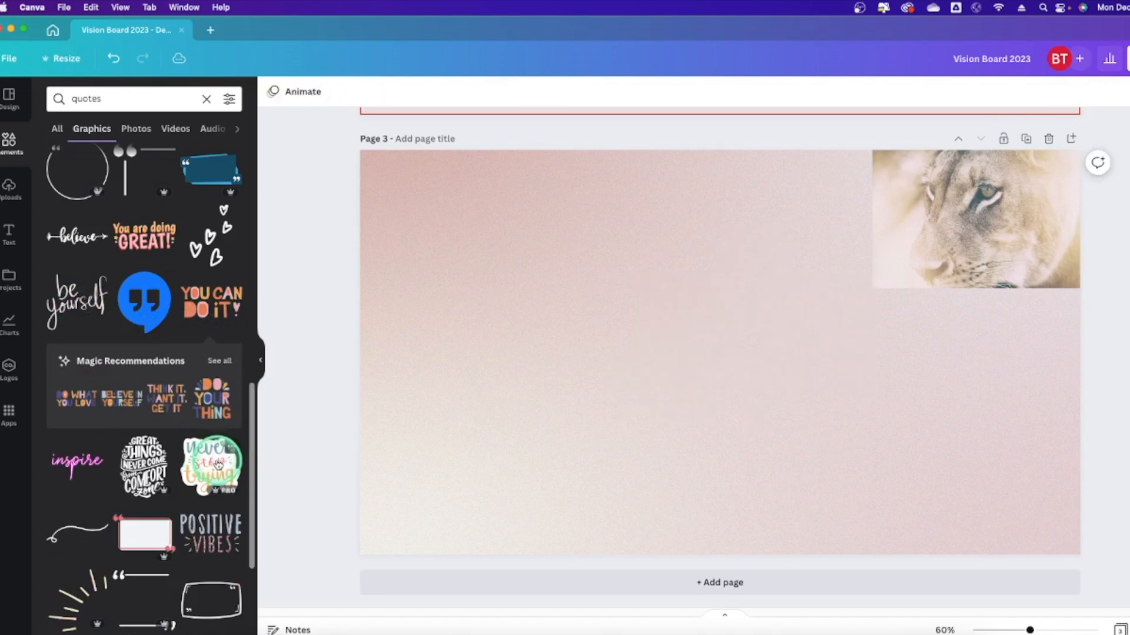
{"action": "left_click_drag", "start_coordinate": [637, 433], "coordinate": [748, 345]}
{"action": "left_click_drag", "start_coordinate": [754, 327], "coordinate": [869, 304]}
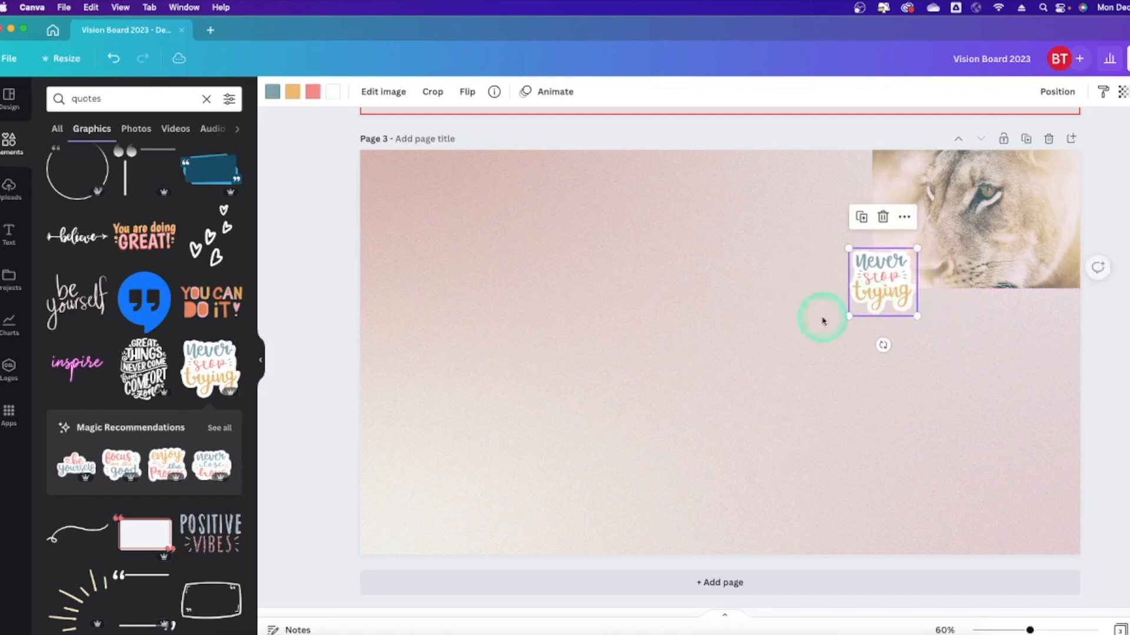
{"action": "left_click", "coordinate": [770, 327]}
Show quote photos, add the torn-paper quote photo, then delete it.
{"action": "left_click", "coordinate": [130, 130]}
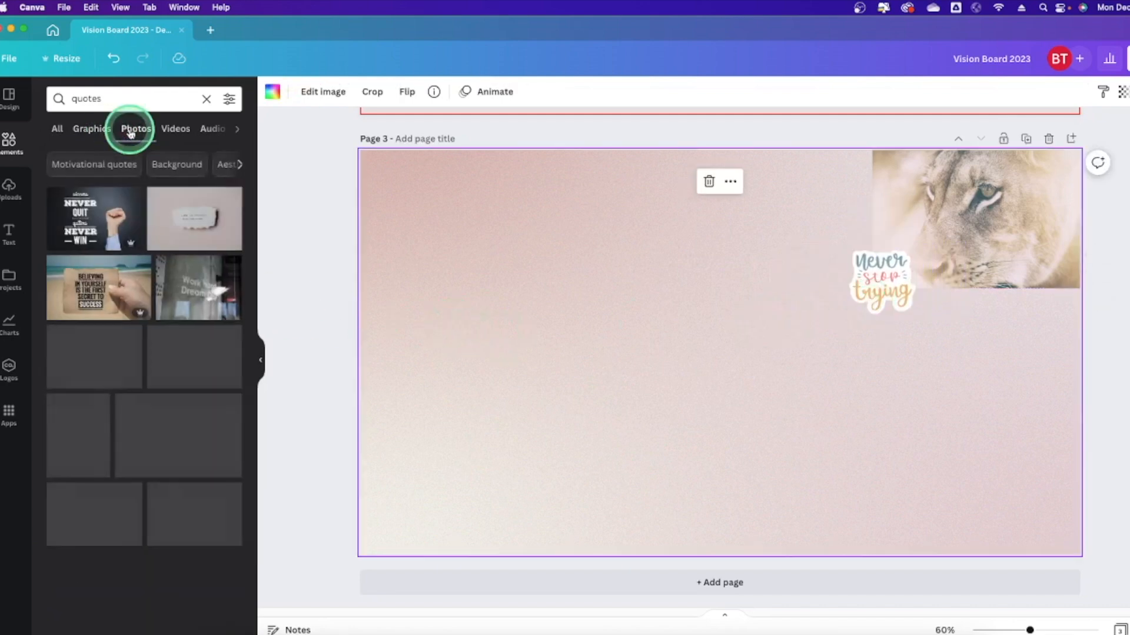
{"action": "left_click", "coordinate": [165, 227]}
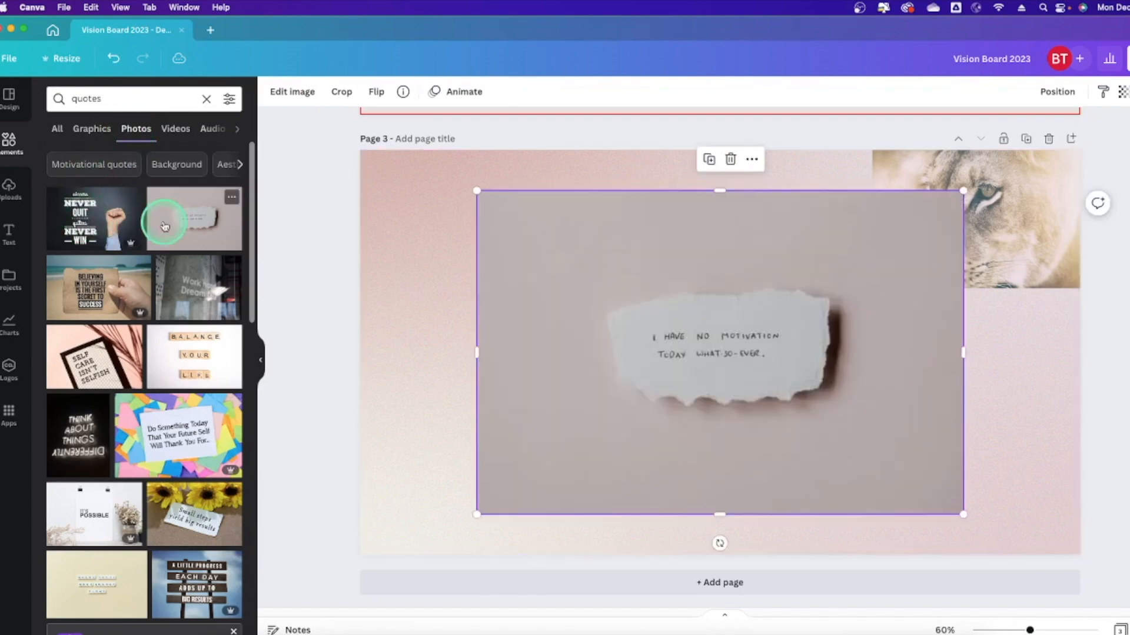
{"action": "left_click", "coordinate": [670, 344]}
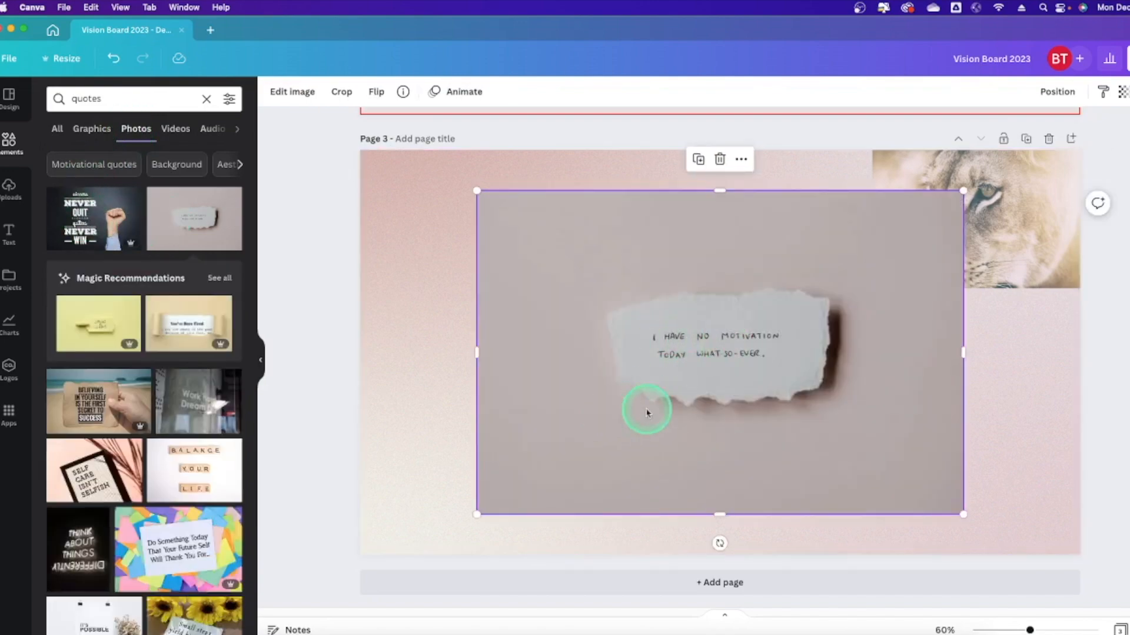
{"action": "key", "text": "Delete"}
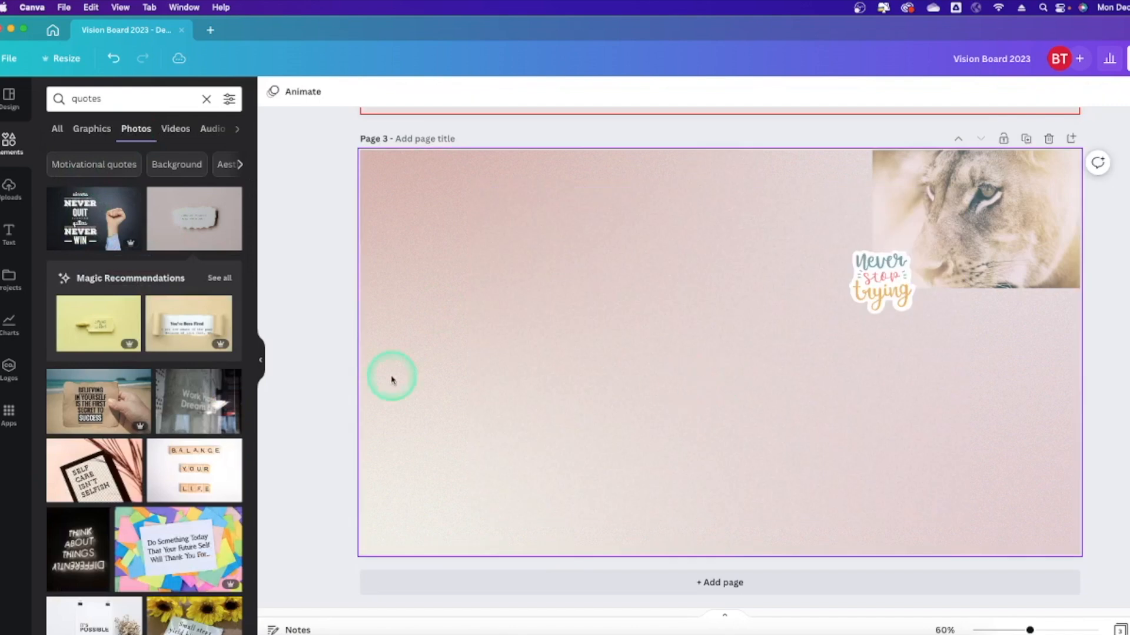
Move the comfort-zone quote photo left and crop off its outer edges.
{"action": "scroll", "coordinate": [187, 326], "scroll_direction": "down", "scroll_amount": 4}
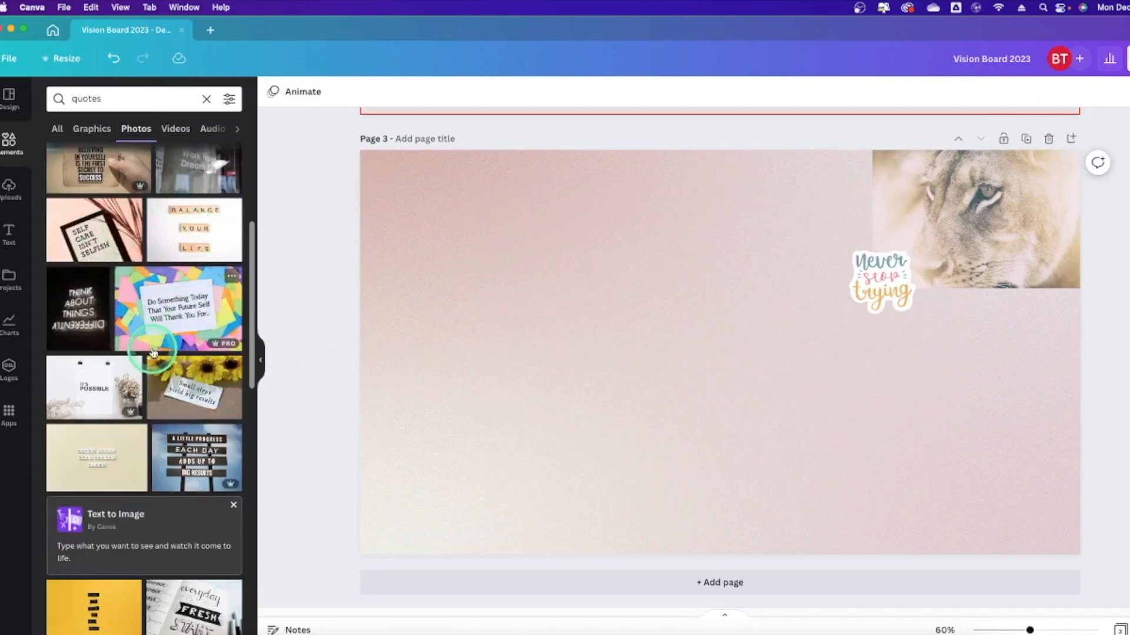
{"action": "scroll", "coordinate": [153, 353], "scroll_direction": "down", "scroll_amount": 3}
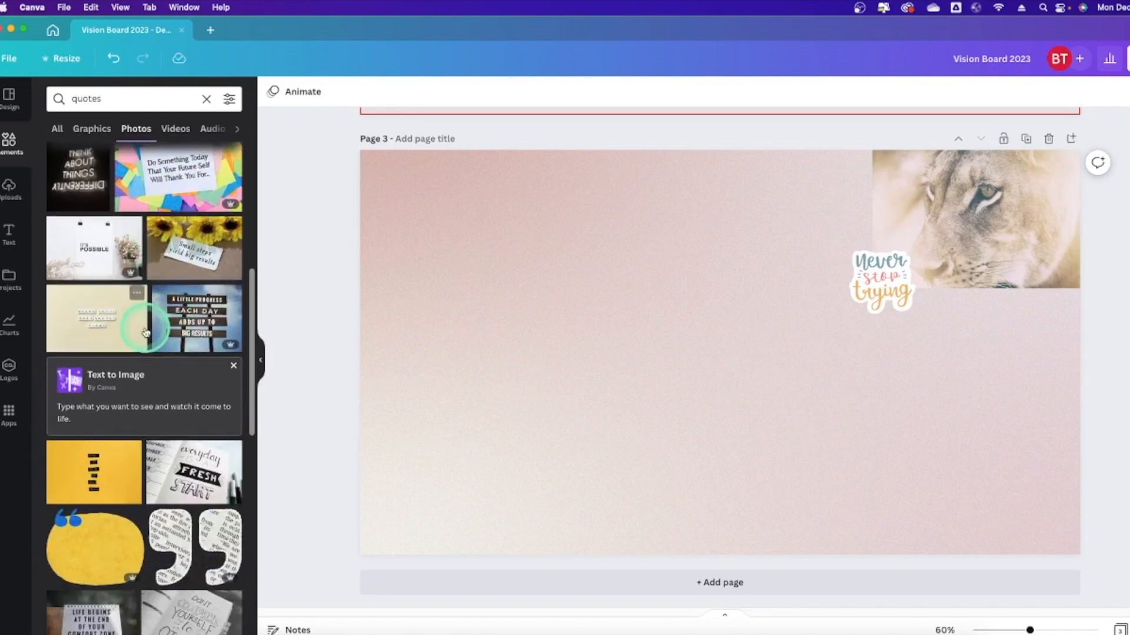
{"action": "scroll", "coordinate": [150, 327], "scroll_direction": "down", "scroll_amount": 4}
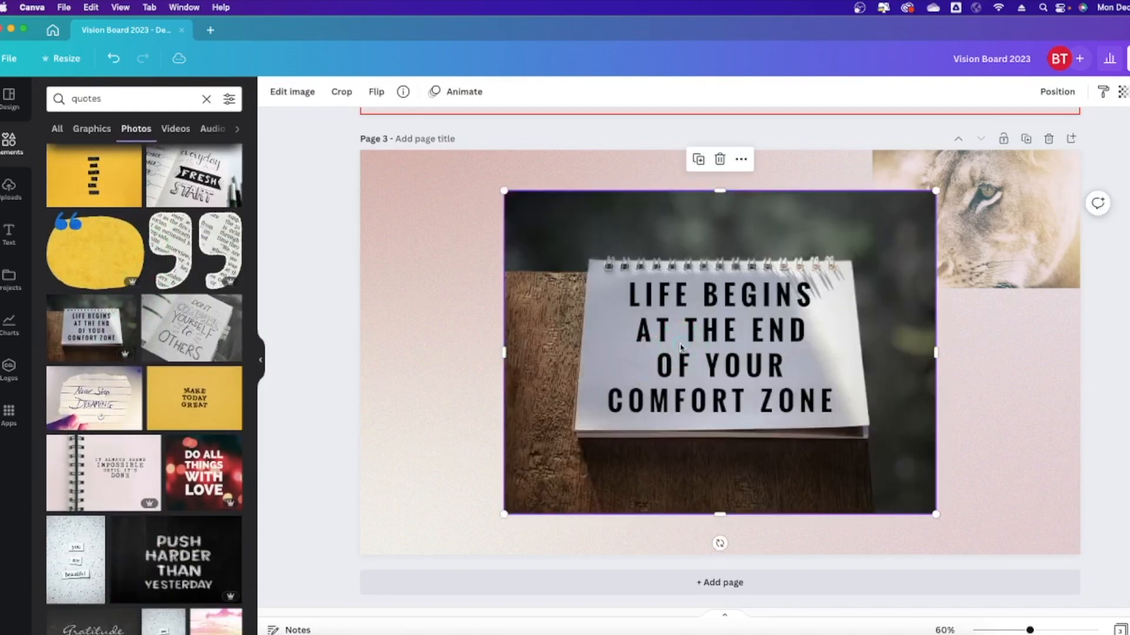
{"action": "left_click_drag", "start_coordinate": [680, 348], "coordinate": [562, 349]}
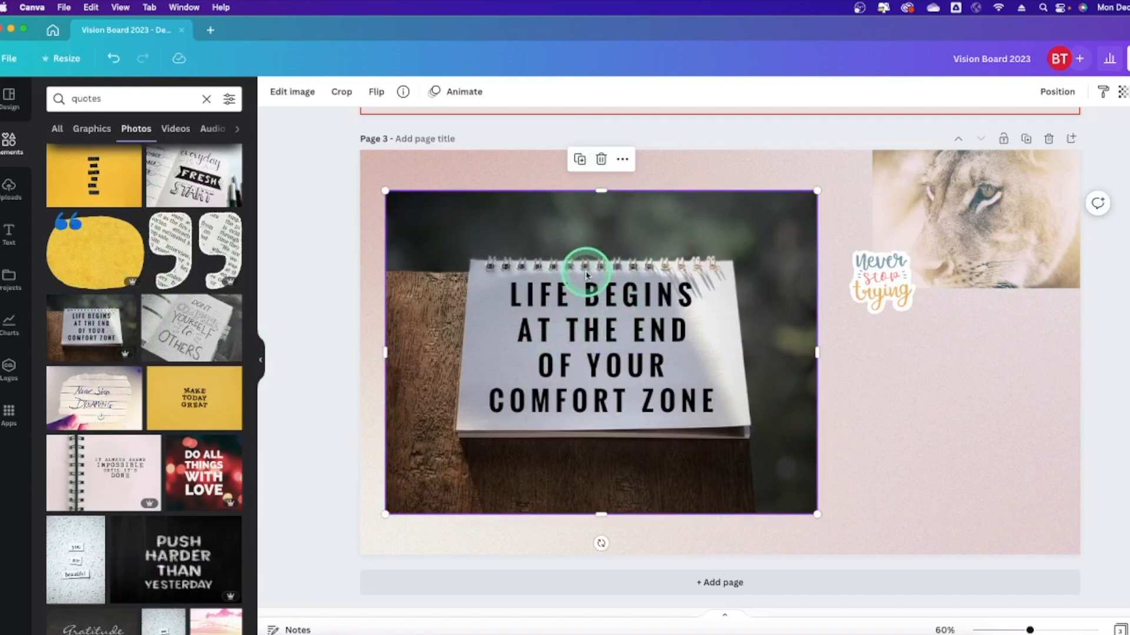
{"action": "left_click", "coordinate": [340, 92]}
{"action": "left_click_drag", "start_coordinate": [387, 192], "coordinate": [450, 250]}
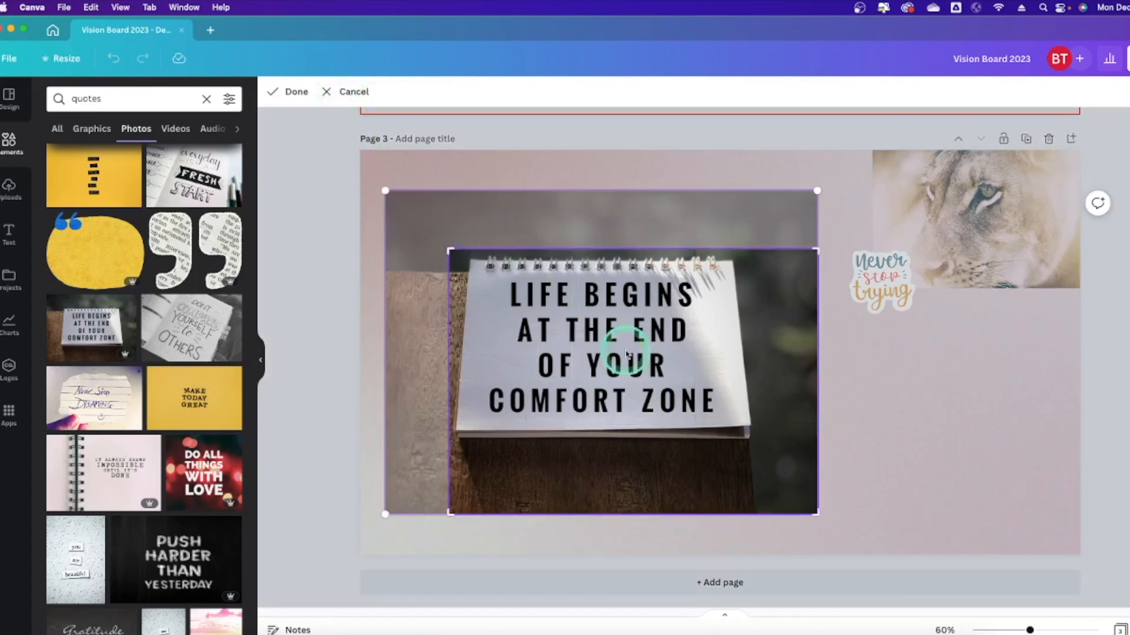
{"action": "left_click_drag", "start_coordinate": [625, 353], "coordinate": [629, 361]}
{"action": "left_click_drag", "start_coordinate": [819, 513], "coordinate": [767, 453]}
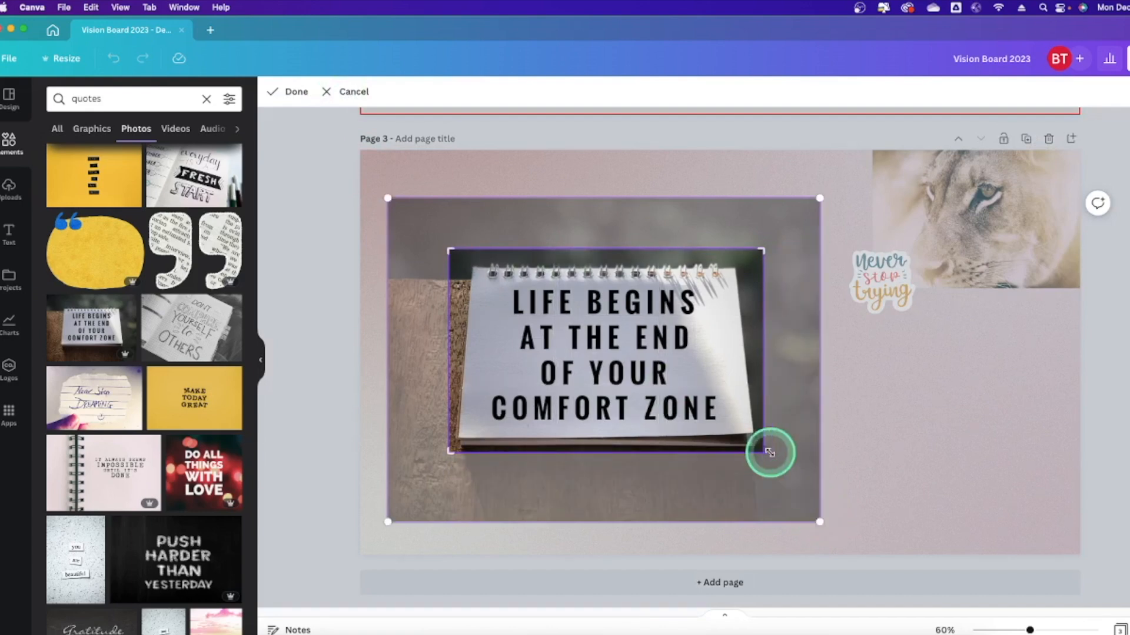
{"action": "left_click", "coordinate": [882, 453]}
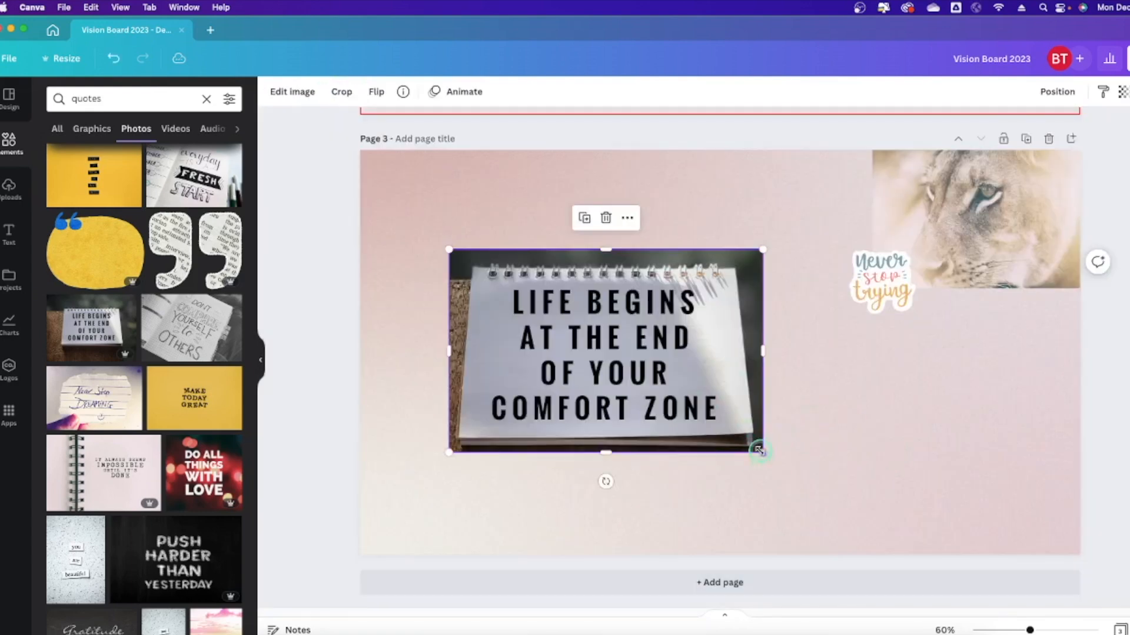
Shrink the cropped quote photo to about 380 by 246 beneath the lioness photo.
{"action": "left_click_drag", "start_coordinate": [701, 408], "coordinate": [701, 407]}
{"action": "left_click_drag", "start_coordinate": [762, 453], "coordinate": [1036, 350]}
{"action": "left_click", "coordinate": [537, 340]}
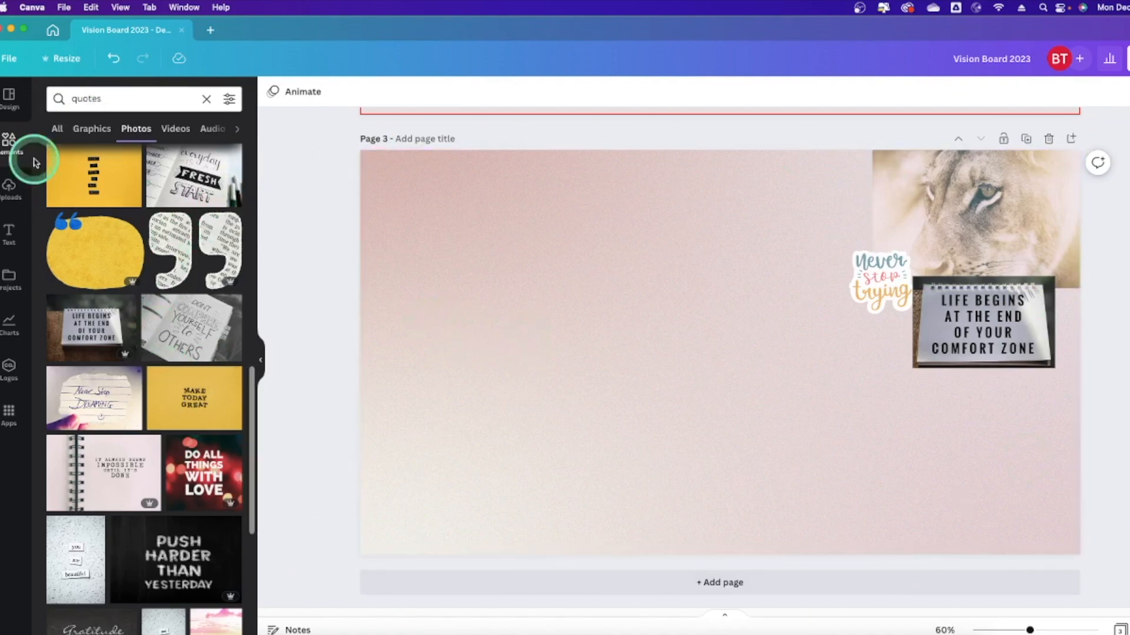
Bring Chrome forward, glance through the Pixabay tab, and return to the Unsplash tab.
{"action": "left_click_drag", "start_coordinate": [38, 30], "coordinate": [40, 146]}
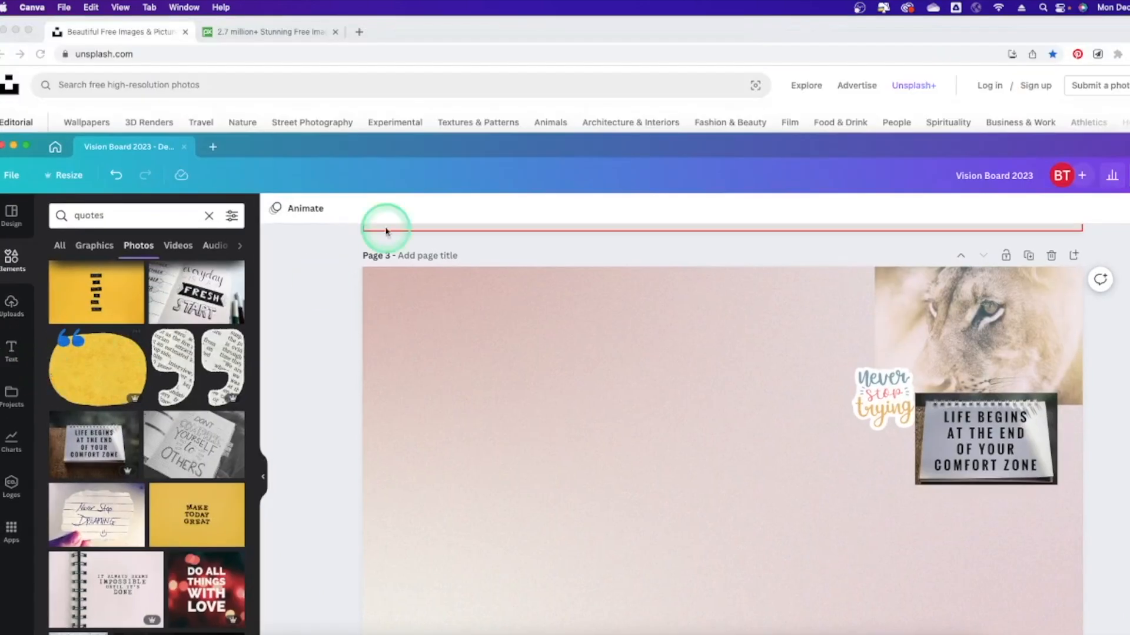
{"action": "left_click_drag", "start_coordinate": [339, 149], "coordinate": [337, 30]}
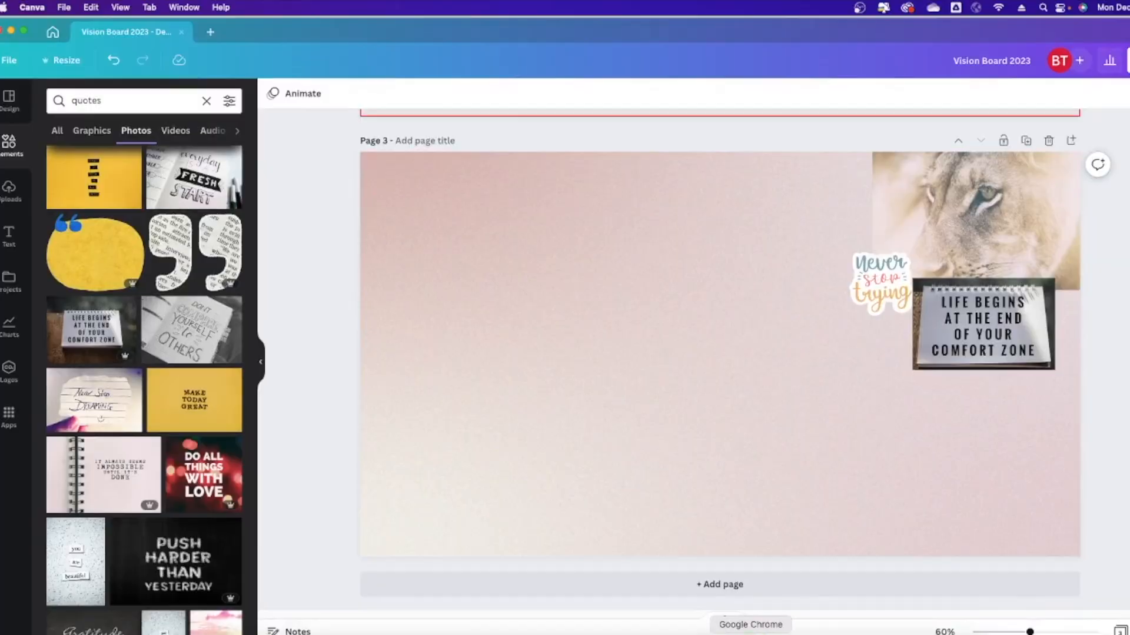
{"action": "left_click", "coordinate": [751, 633]}
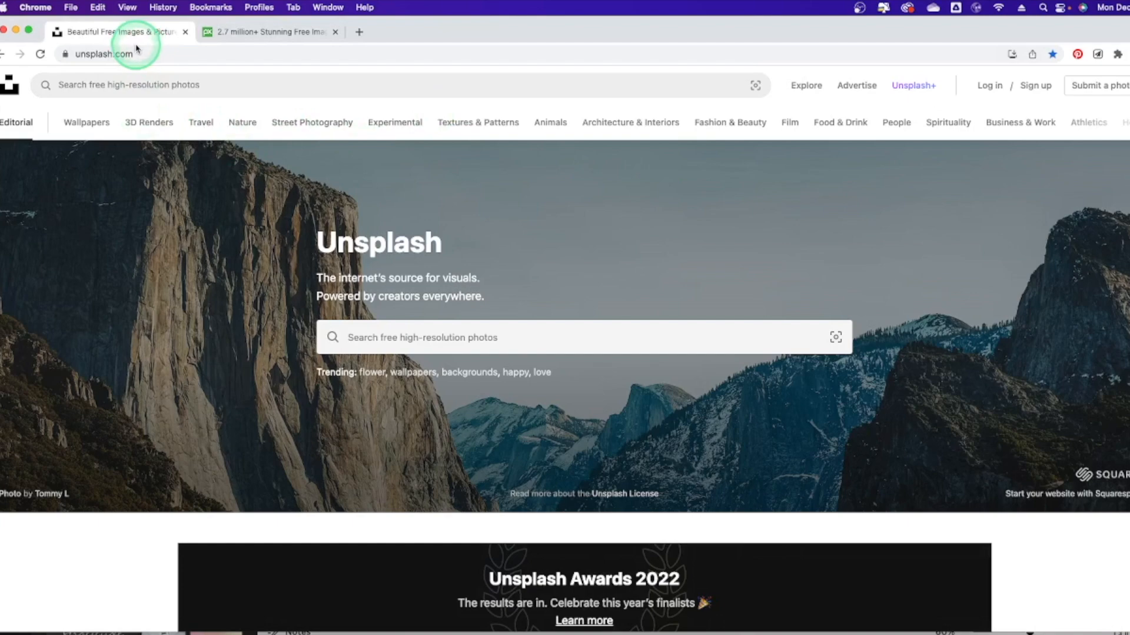
{"action": "left_click", "coordinate": [262, 30]}
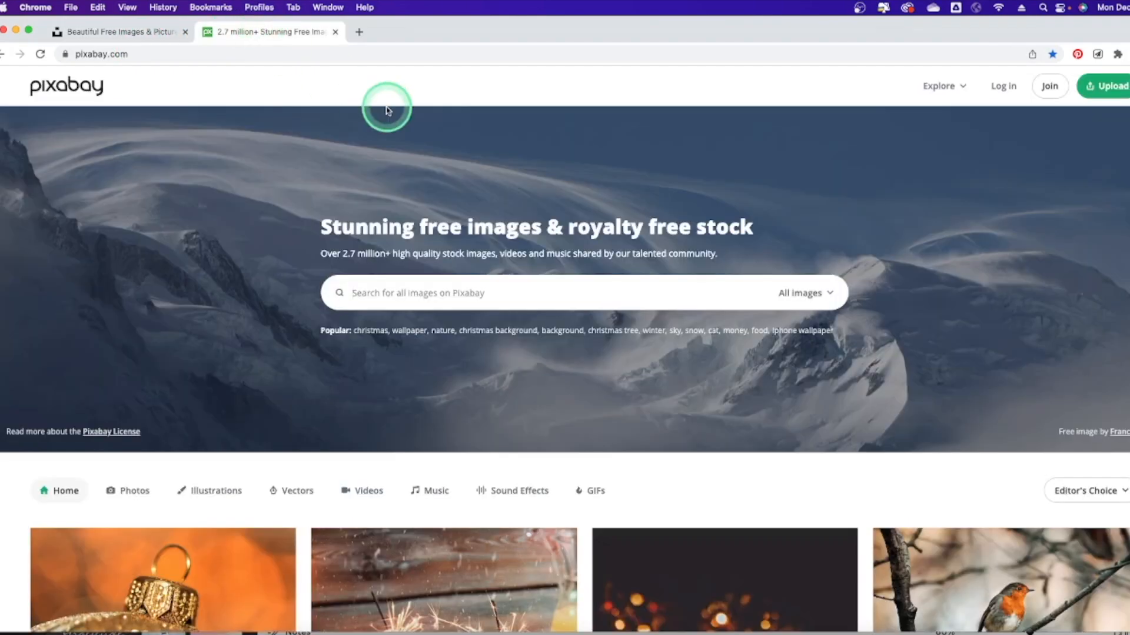
{"action": "scroll", "coordinate": [553, 245], "scroll_direction": "down", "scroll_amount": 5}
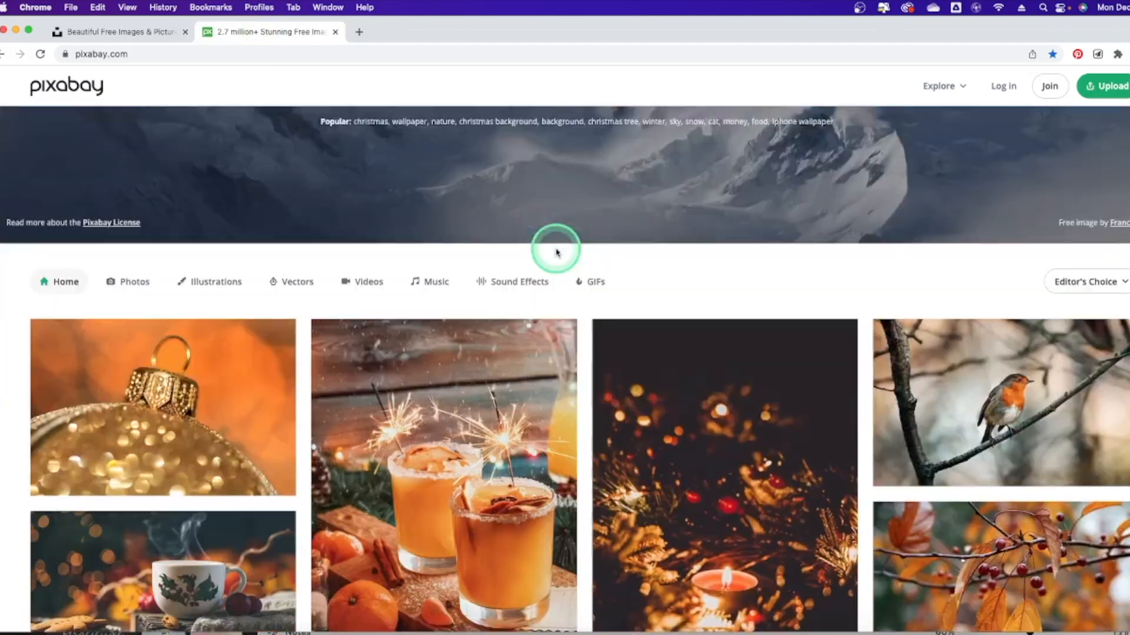
{"action": "scroll", "coordinate": [556, 252], "scroll_direction": "down", "scroll_amount": 4}
{"action": "scroll", "coordinate": [556, 252], "scroll_direction": "up", "scroll_amount": 8}
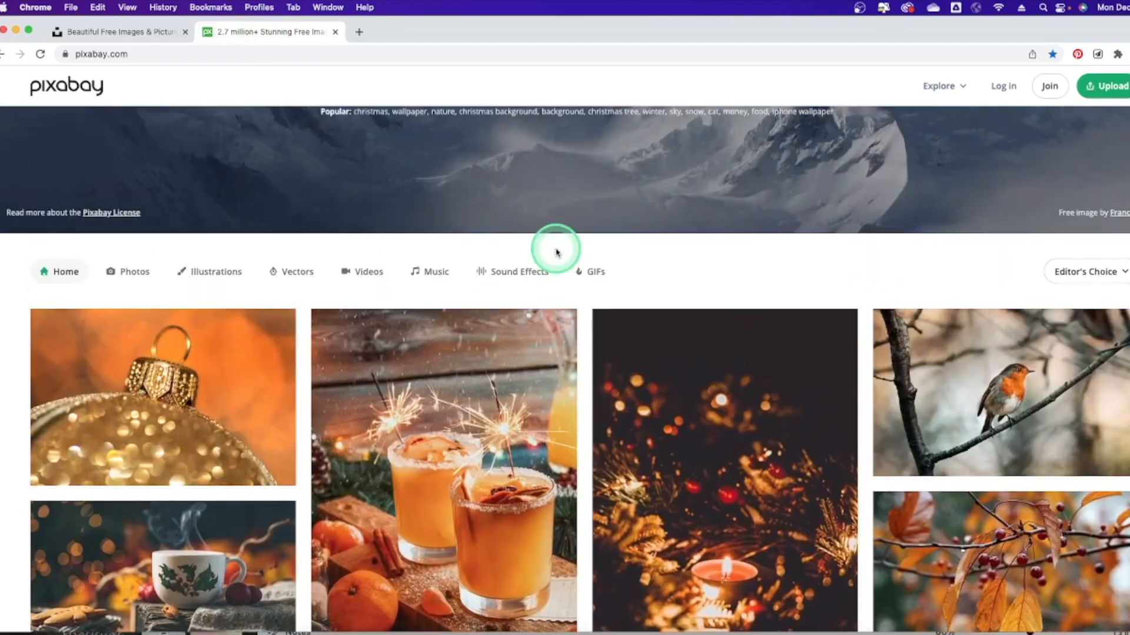
{"action": "left_click", "coordinate": [194, 33]}
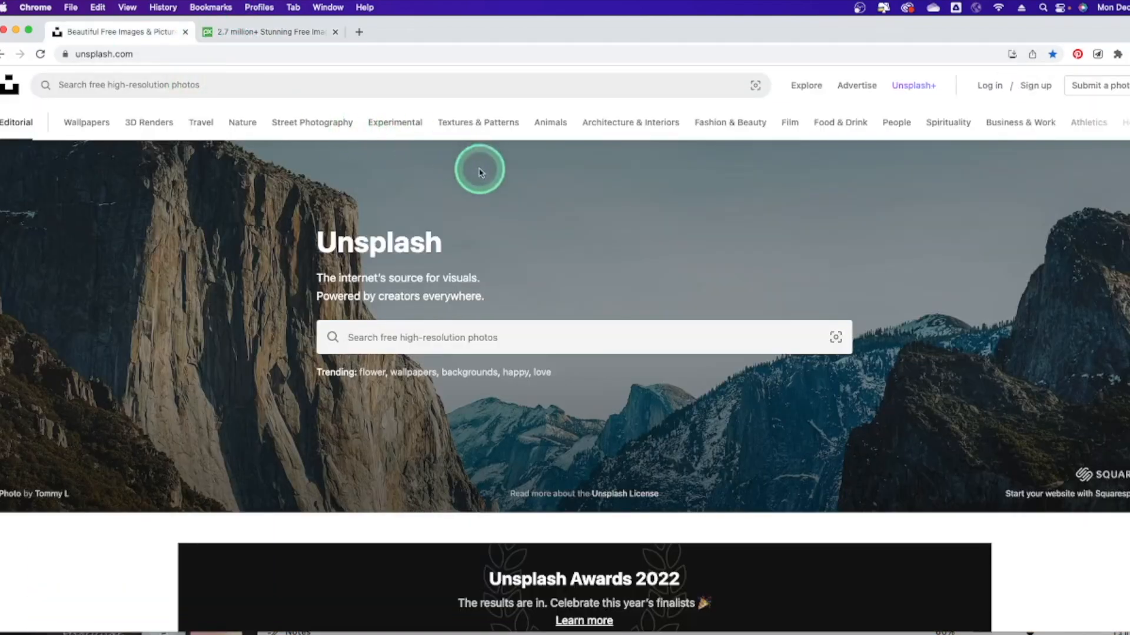
Search Unsplash for quotes and scroll through the results.
{"action": "left_click", "coordinate": [512, 326]}
{"action": "type", "text": "quotes"}
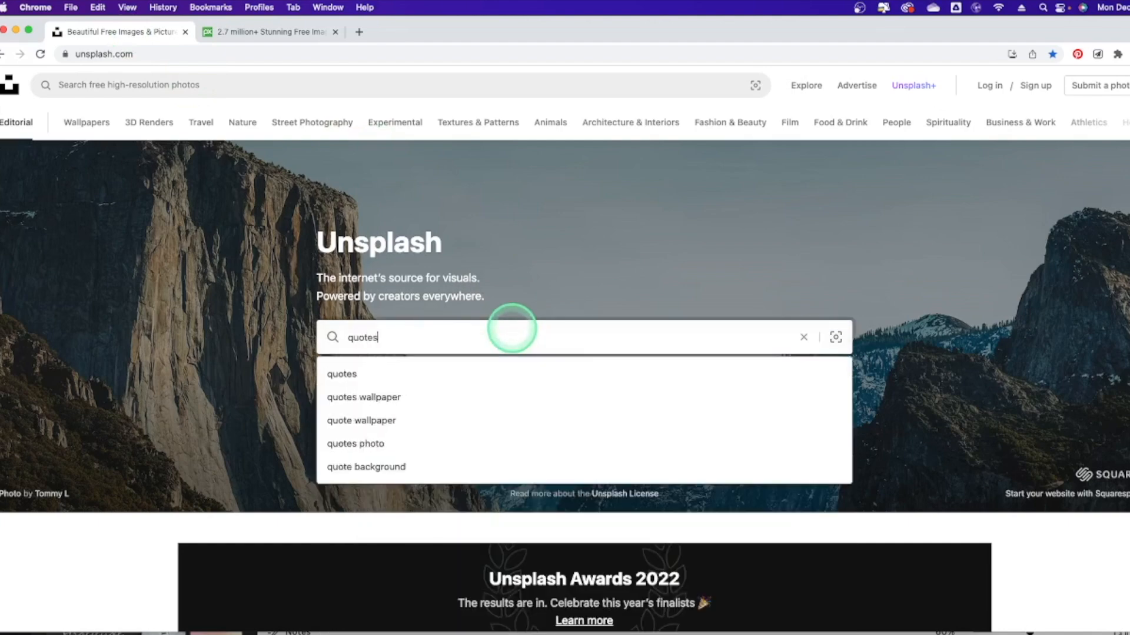
{"action": "key", "text": "Return"}
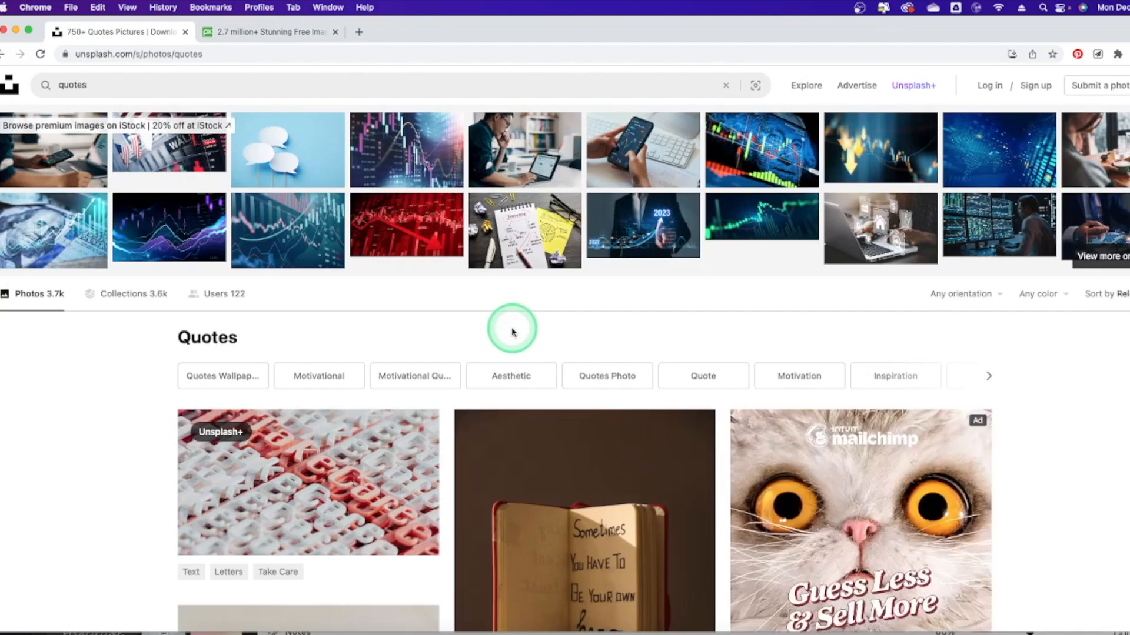
{"action": "scroll", "coordinate": [527, 280], "scroll_direction": "down", "scroll_amount": 10}
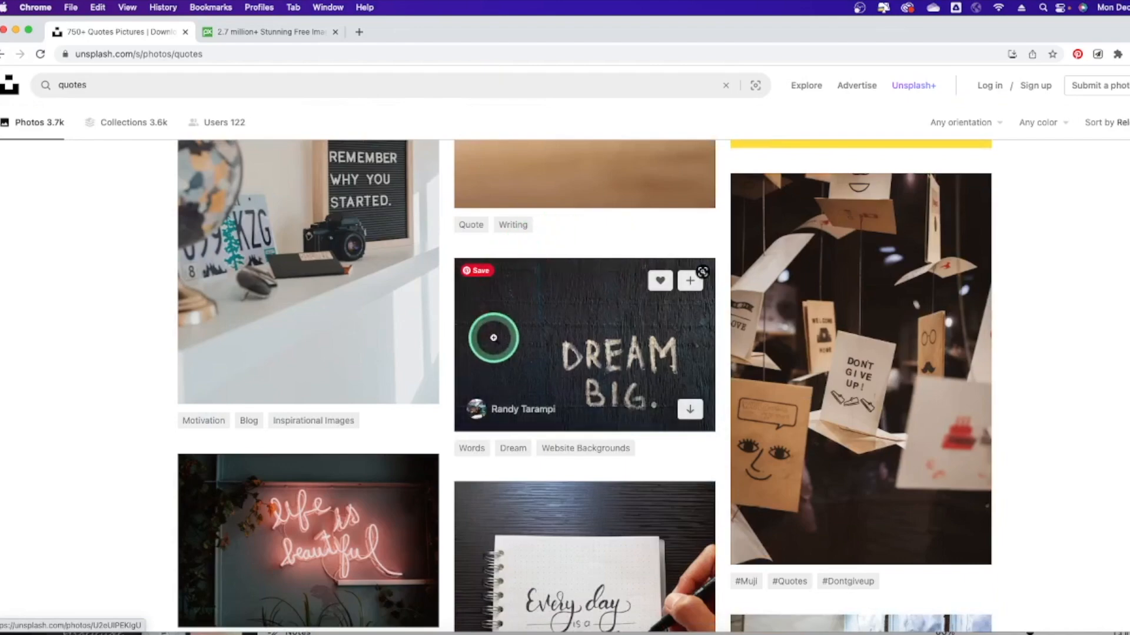
{"action": "scroll", "coordinate": [524, 345], "scroll_direction": "down", "scroll_amount": 5}
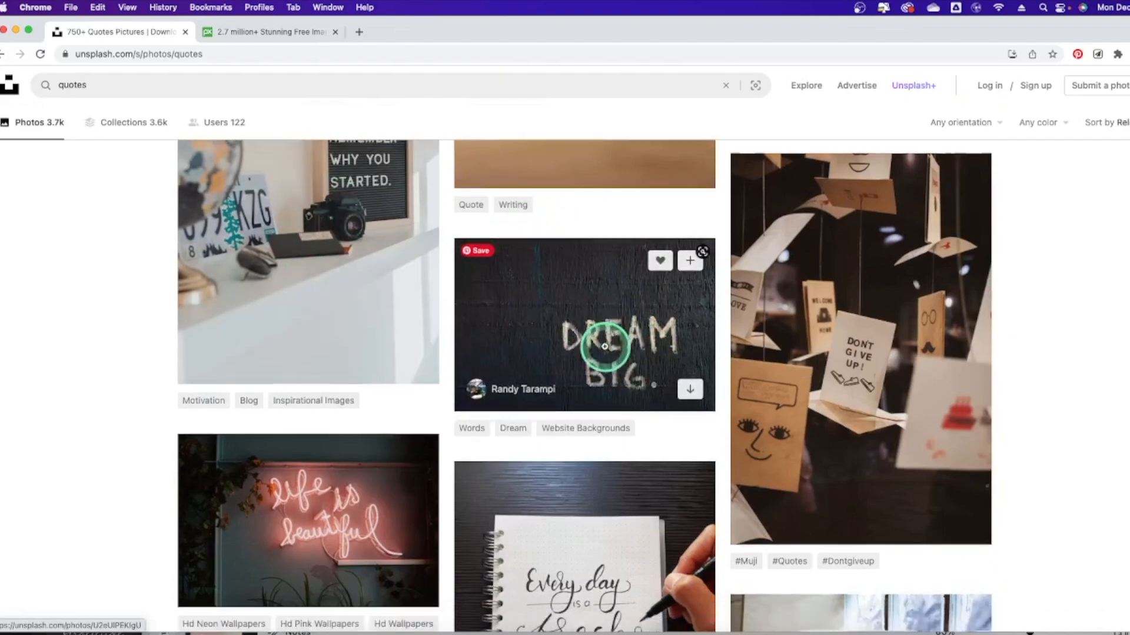
{"action": "scroll", "coordinate": [630, 378], "scroll_direction": "down", "scroll_amount": 6}
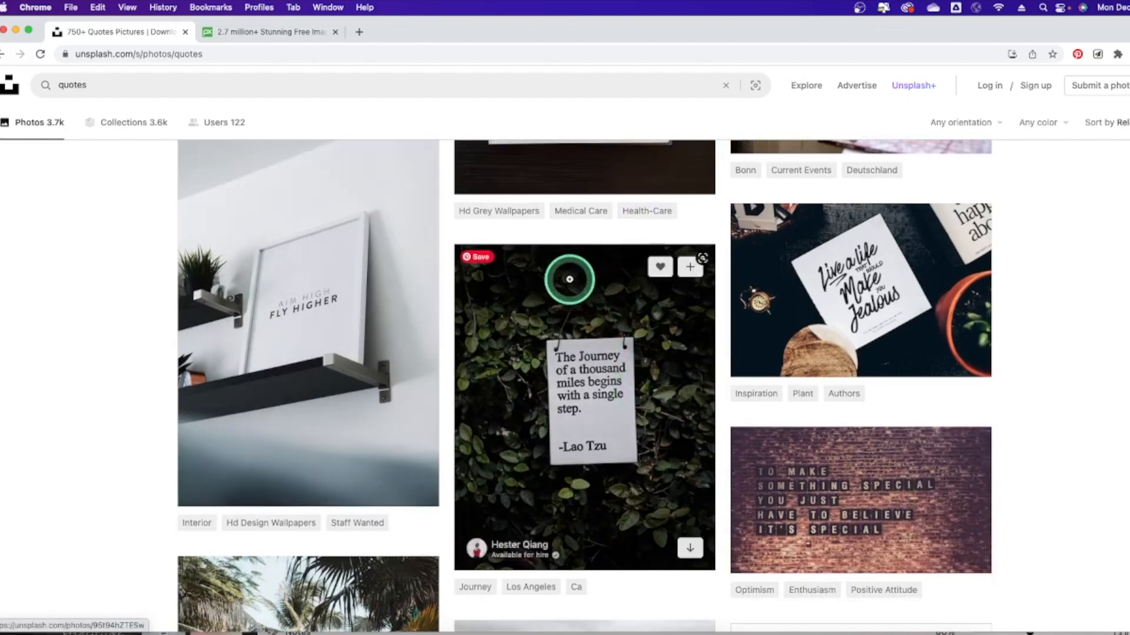
{"action": "scroll", "coordinate": [571, 289], "scroll_direction": "down", "scroll_amount": 5}
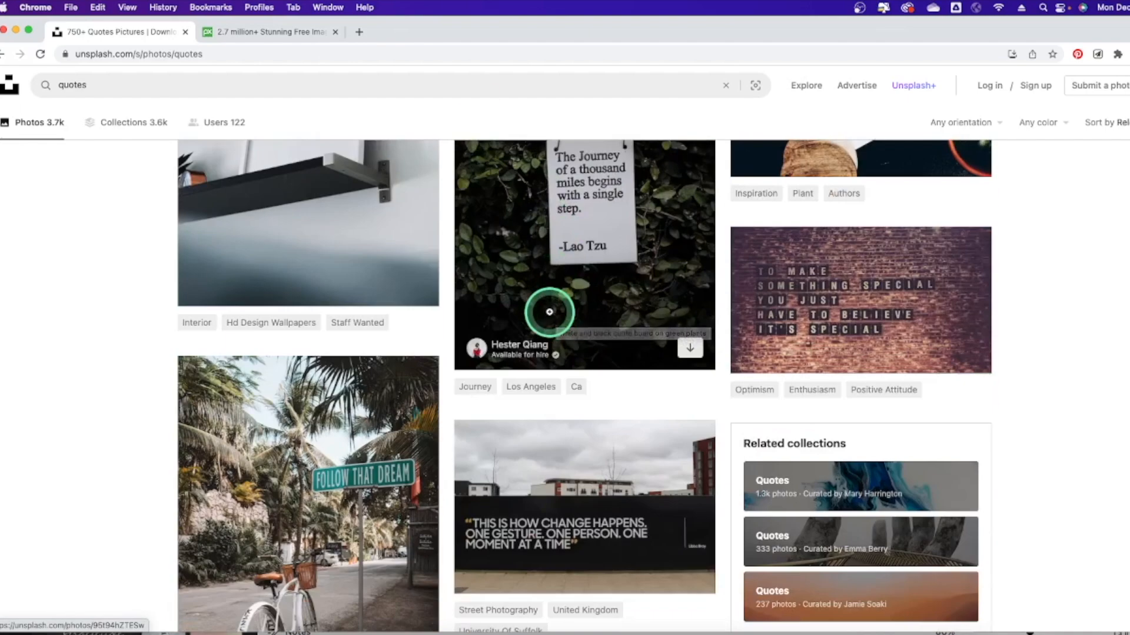
{"action": "scroll", "coordinate": [552, 312], "scroll_direction": "up", "scroll_amount": 10}
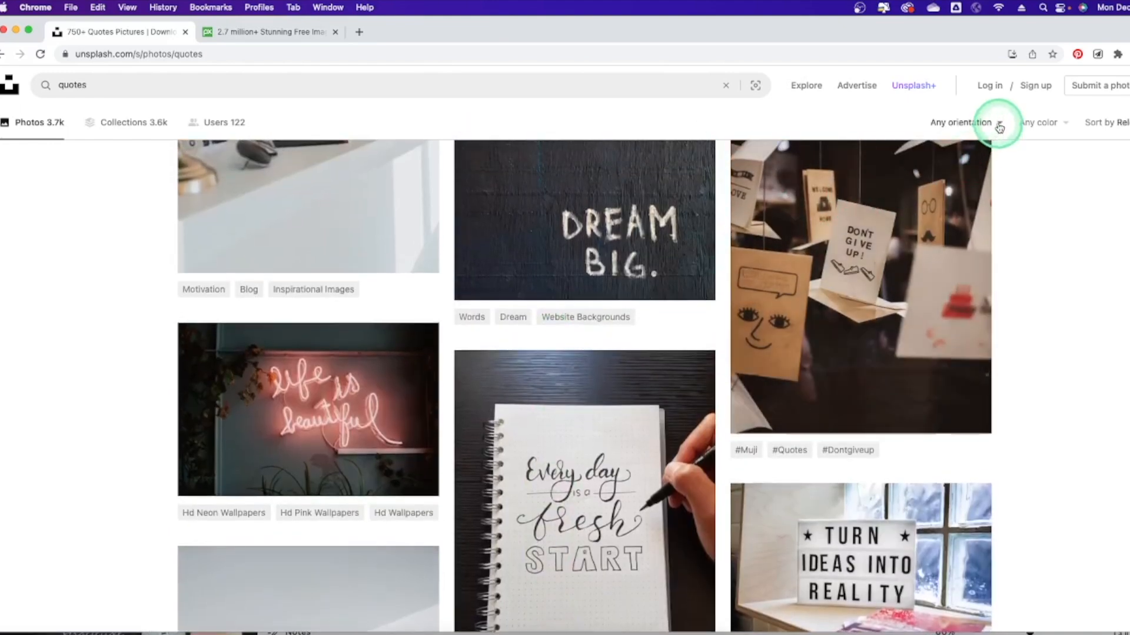
Filter the quotes results to black and white and open the right-arrow-on-wall photo.
{"action": "left_click", "coordinate": [999, 125]}
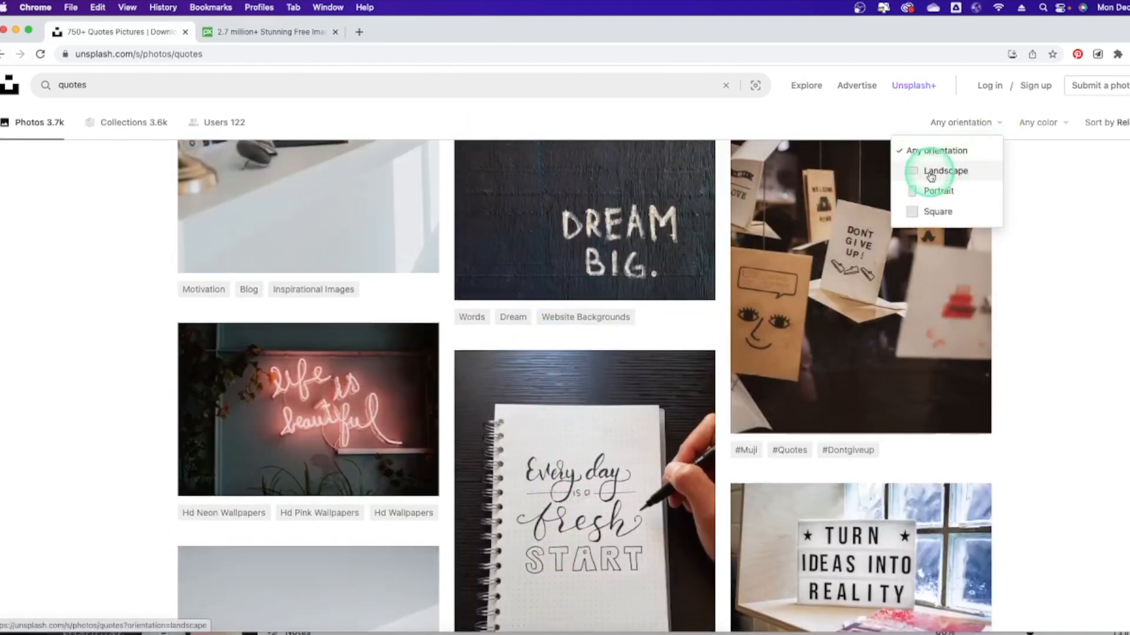
{"action": "left_click", "coordinate": [1057, 122]}
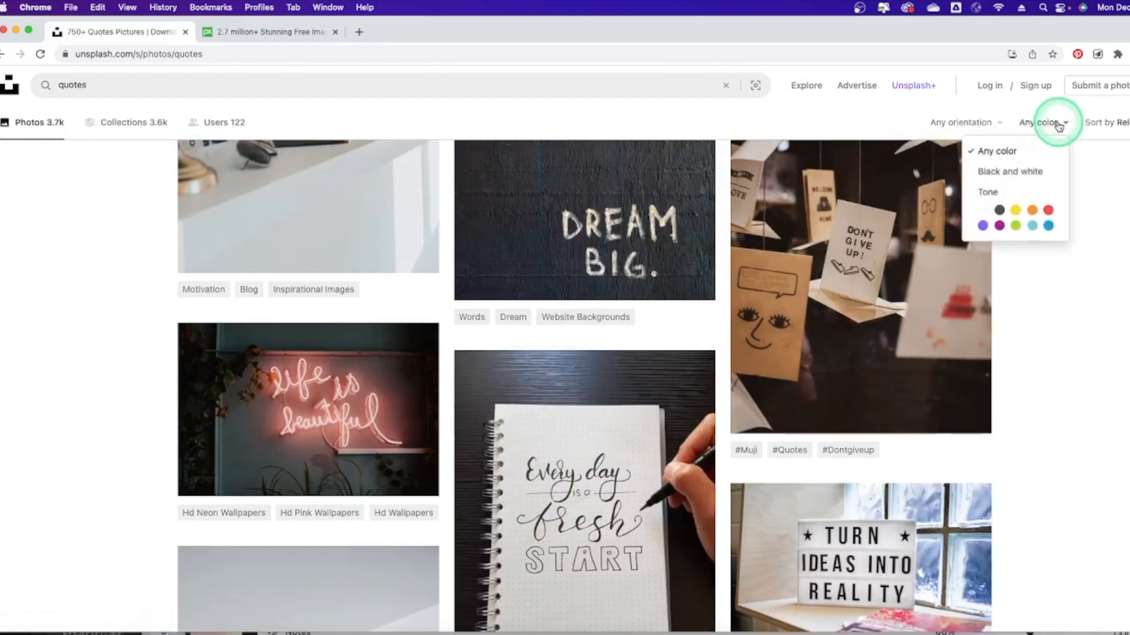
{"action": "left_click", "coordinate": [1010, 171]}
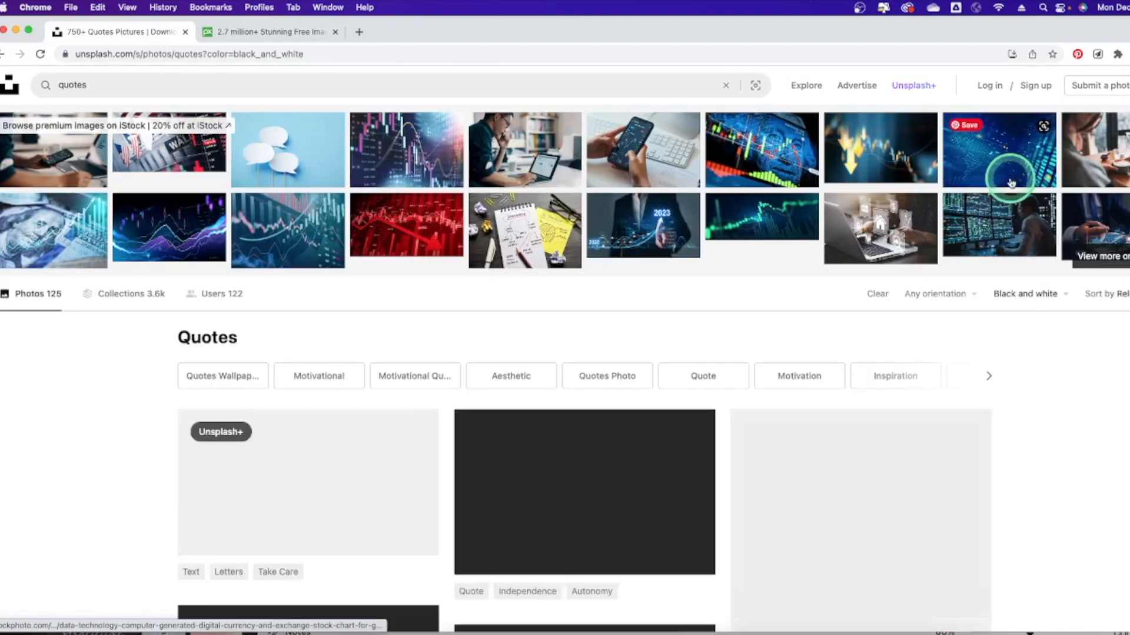
{"action": "scroll", "coordinate": [489, 268], "scroll_direction": "down", "scroll_amount": 6}
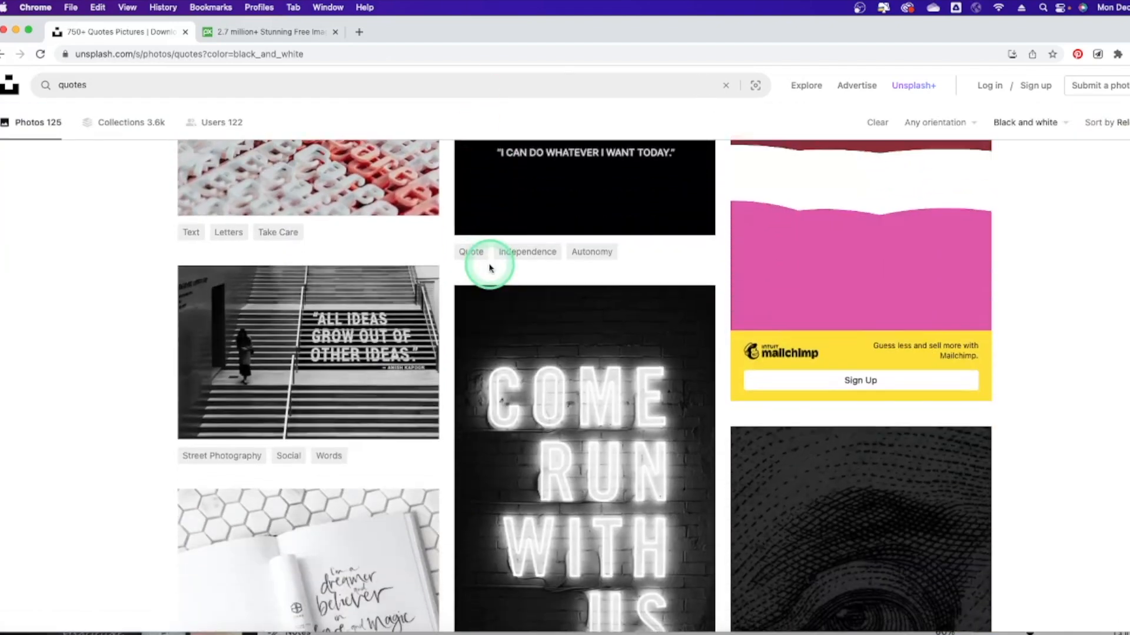
{"action": "left_click", "coordinate": [489, 268]}
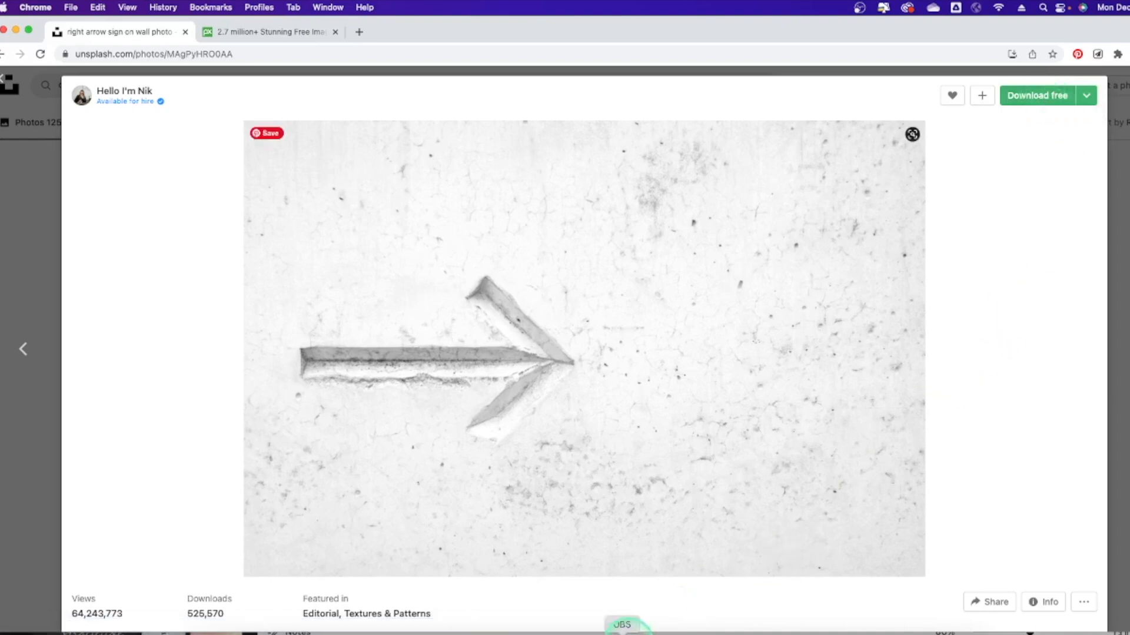
In Canva's Uploads, start a file upload and then cancel it.
{"action": "left_click", "coordinate": [570, 630]}
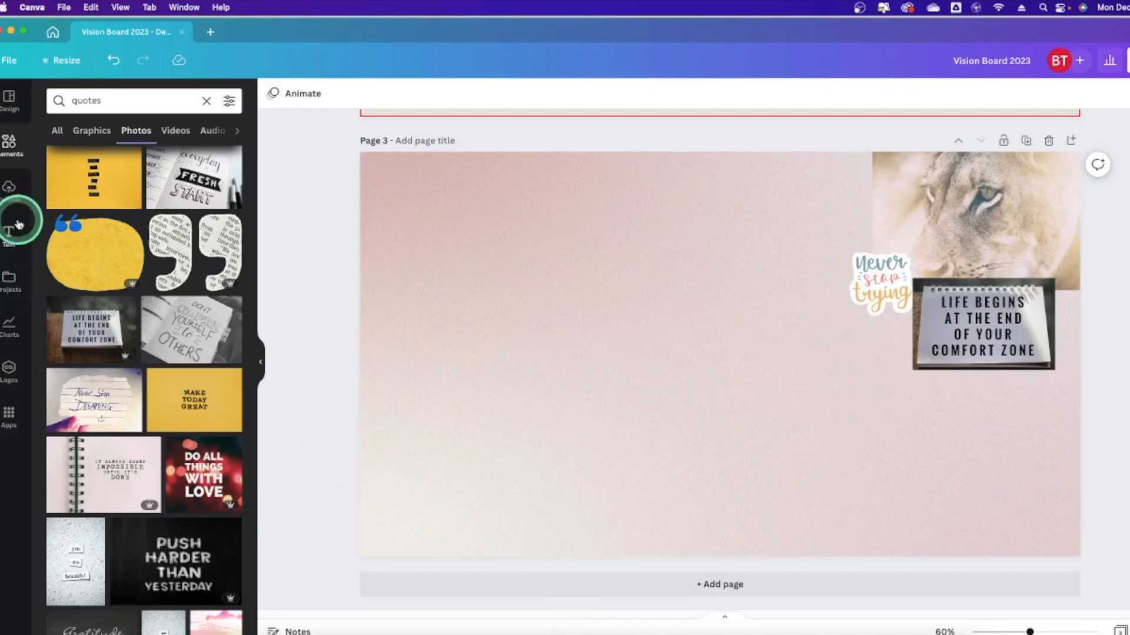
{"action": "left_click", "coordinate": [12, 185]}
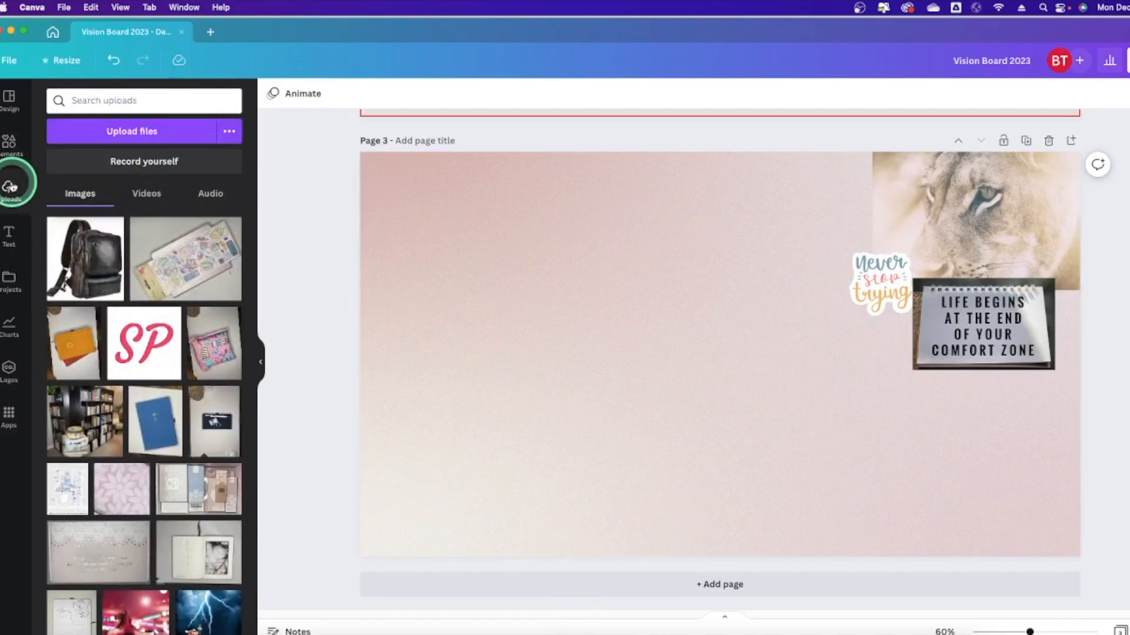
{"action": "left_click", "coordinate": [166, 139]}
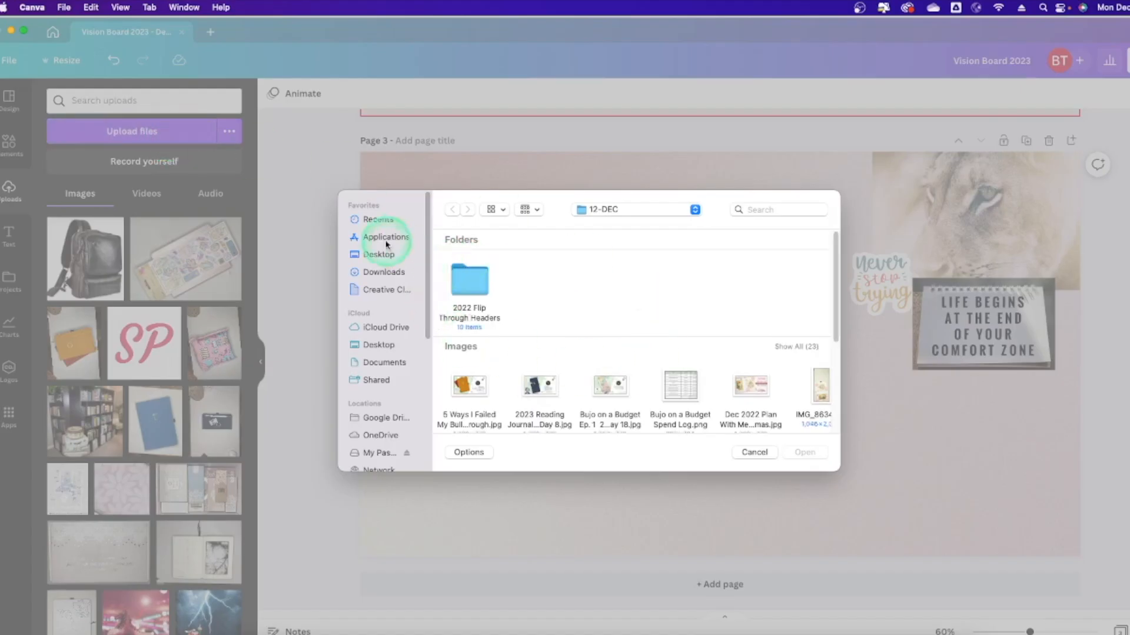
{"action": "left_click", "coordinate": [755, 452]}
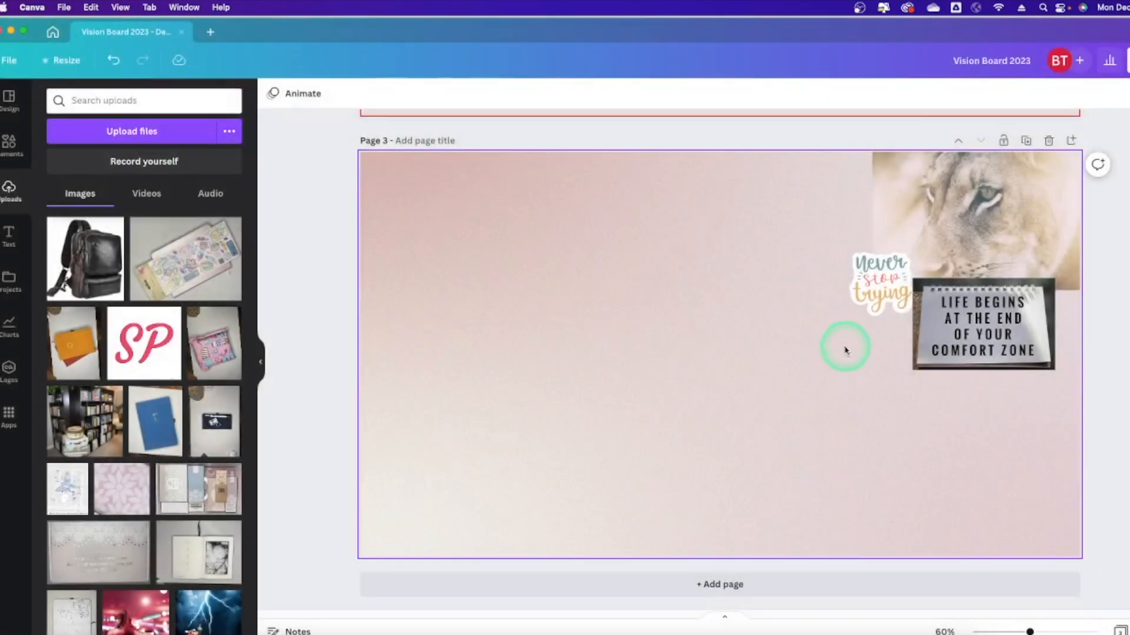
Copy the Unsplash arrow photo and paste it onto page 3 in Canva.
{"action": "left_click", "coordinate": [751, 630]}
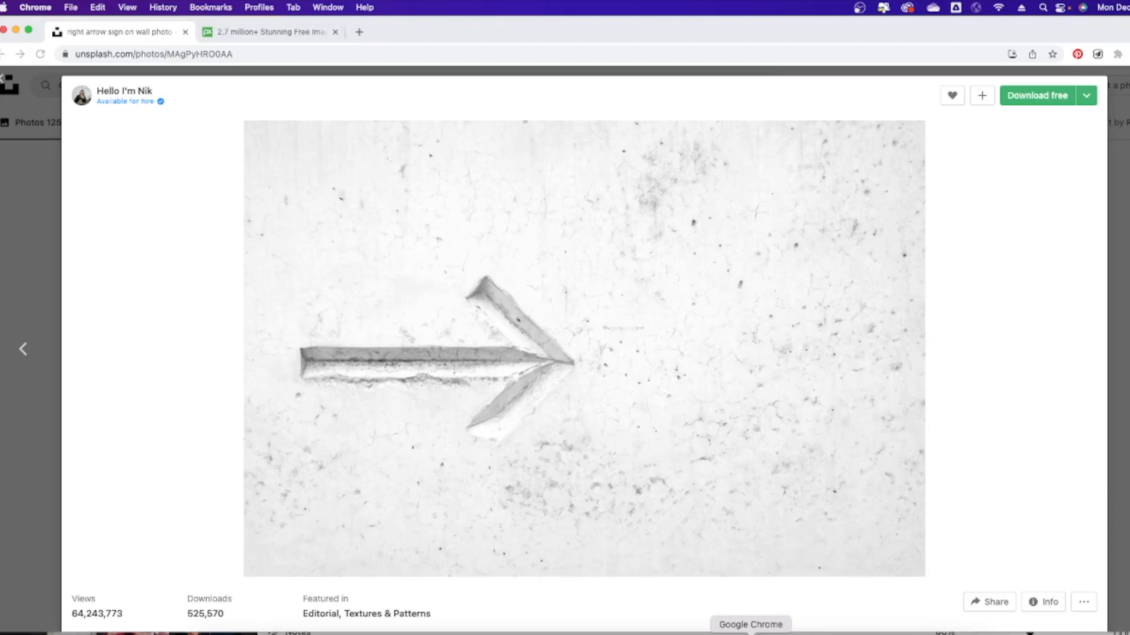
{"action": "right_click", "coordinate": [483, 286]}
{"action": "left_click", "coordinate": [529, 320]}
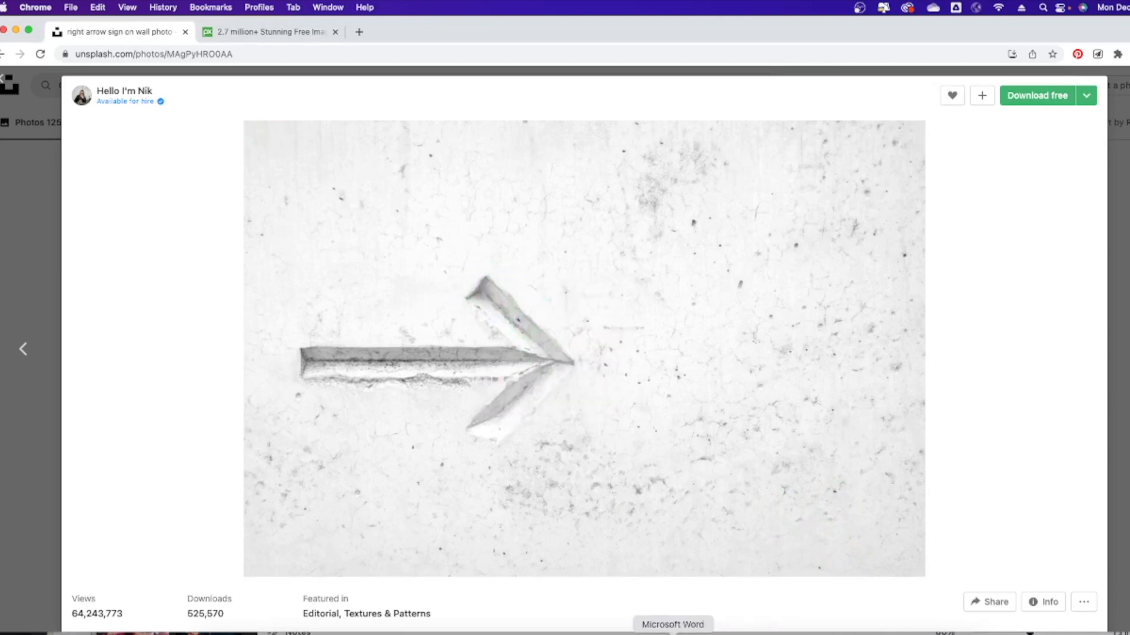
{"action": "left_click", "coordinate": [569, 631]}
{"action": "left_click", "coordinate": [598, 504]}
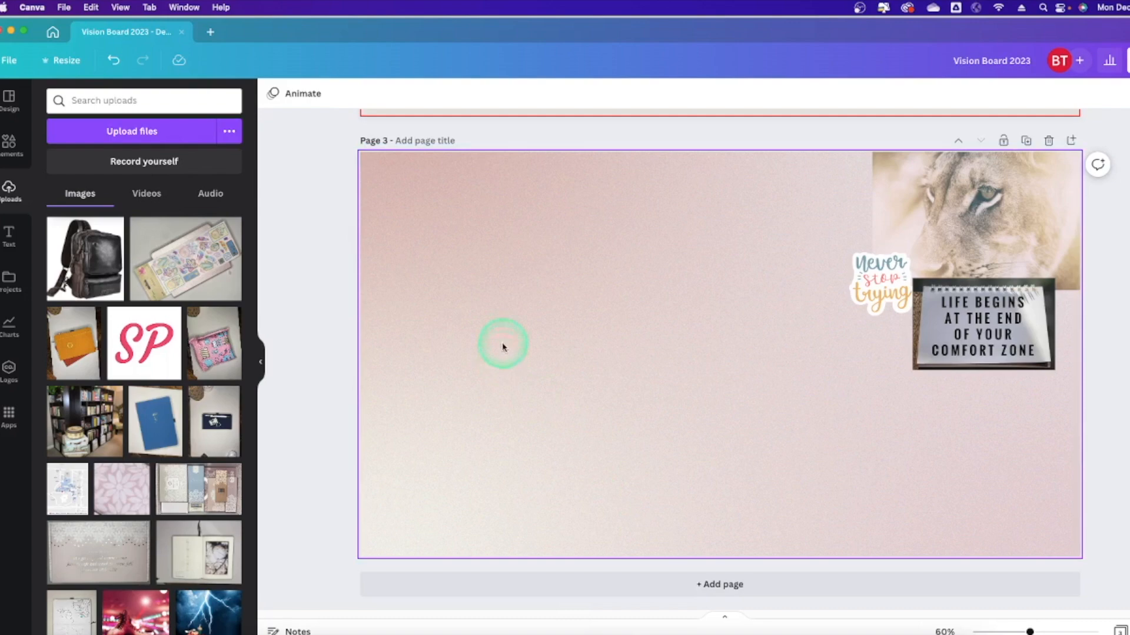
{"action": "right_click", "coordinate": [506, 309]}
{"action": "left_click", "coordinate": [533, 348]}
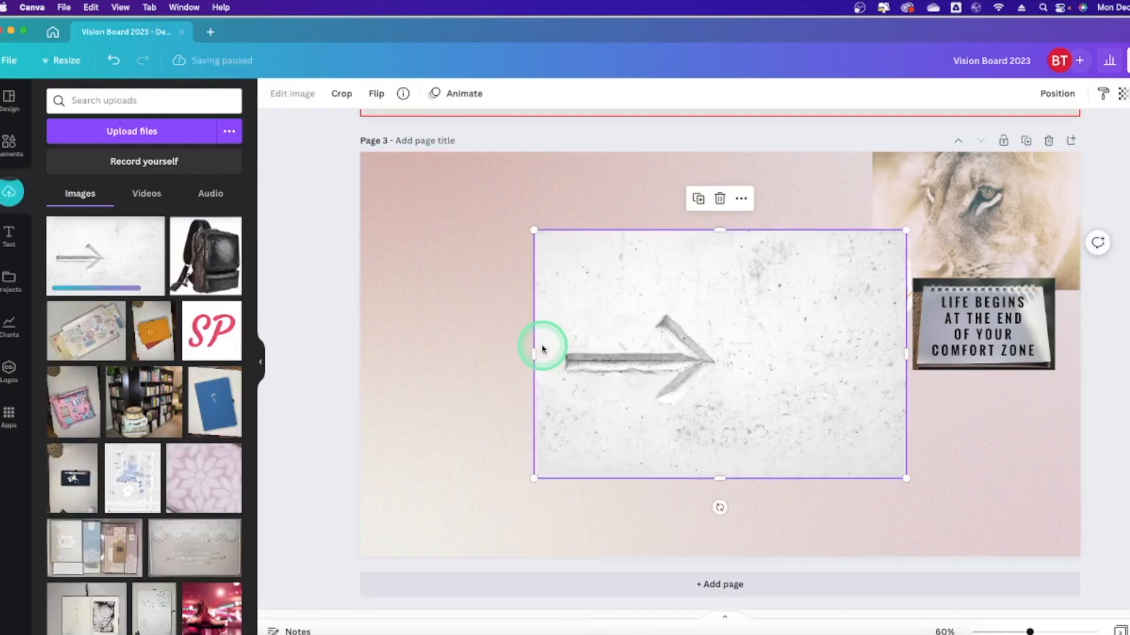
Shrink the arrow photo to about 467 by 312 and move it to page 3's top-left.
{"action": "left_click_drag", "start_coordinate": [906, 478], "coordinate": [735, 310]}
{"action": "left_click_drag", "start_coordinate": [642, 271], "coordinate": [467, 194]}
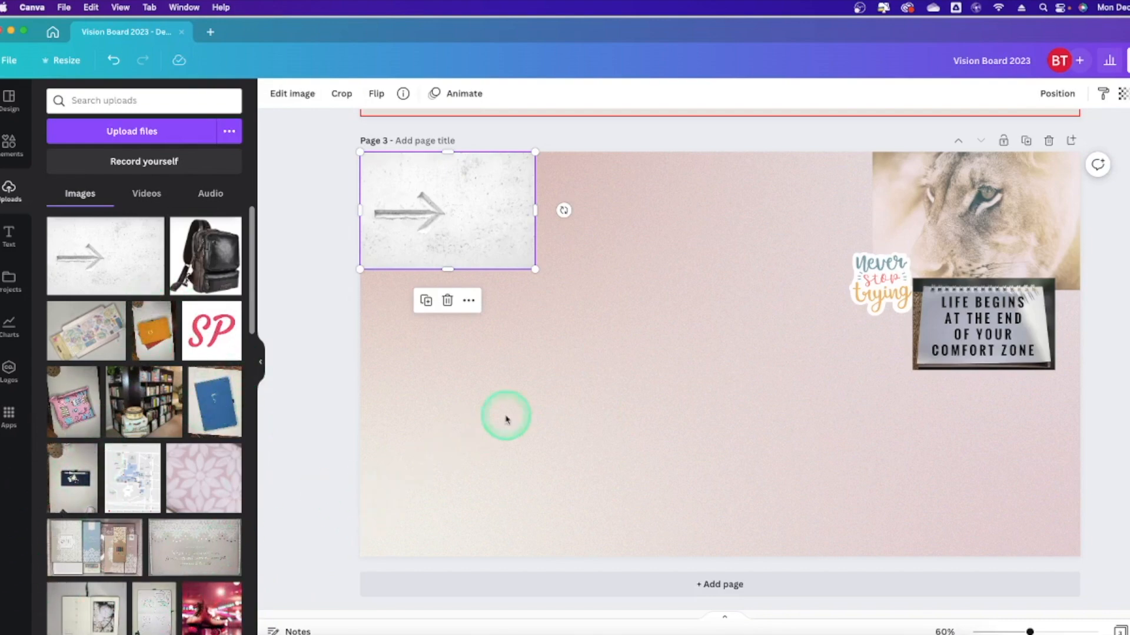
{"action": "left_click", "coordinate": [621, 285]}
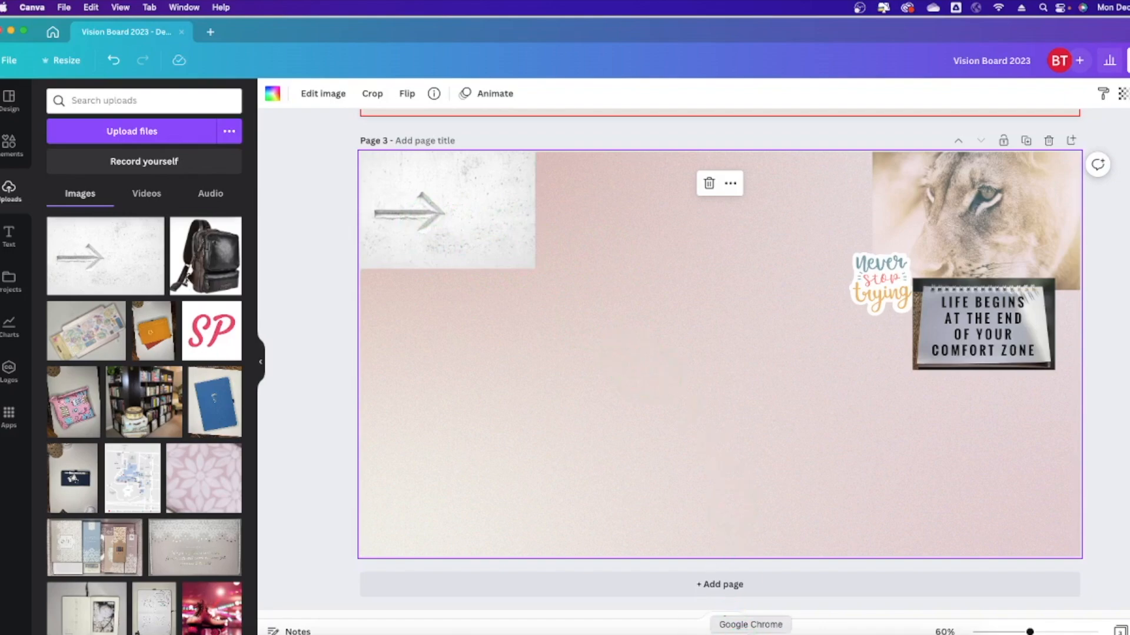
{"action": "left_click", "coordinate": [751, 633]}
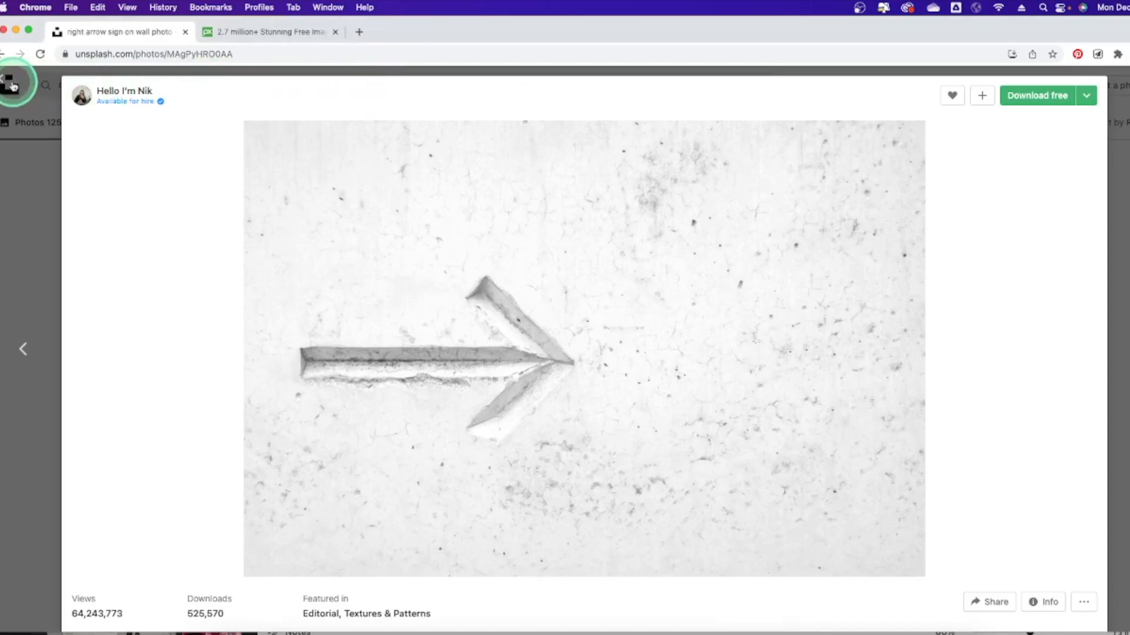
Close the arrow photo and scroll through the black-and-white quotes results.
{"action": "left_click", "coordinate": [6, 83]}
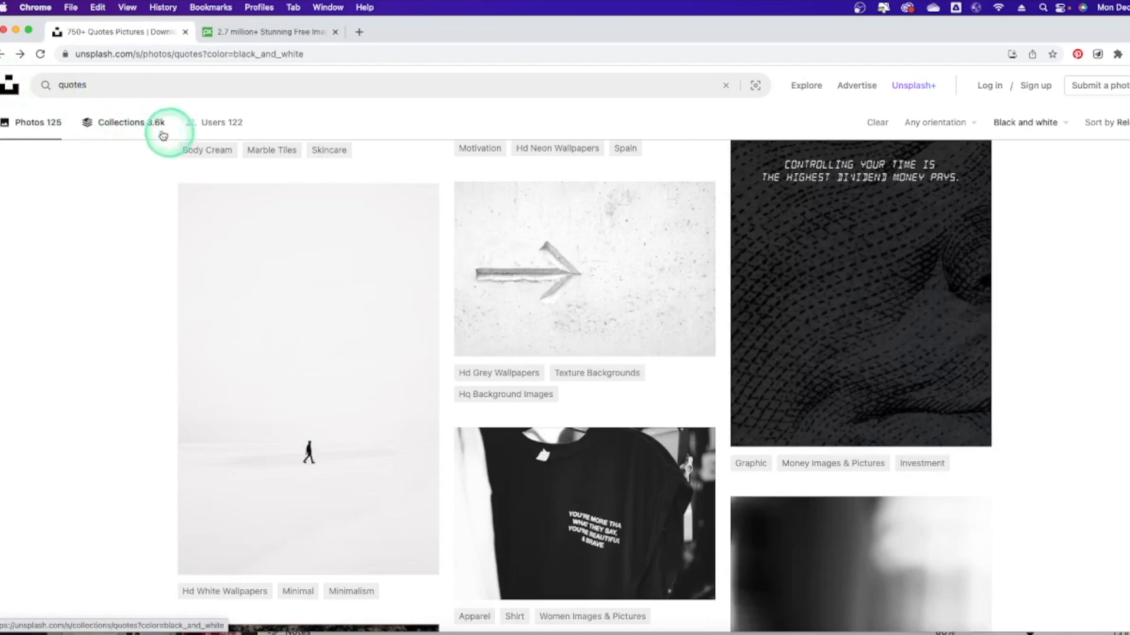
{"action": "scroll", "coordinate": [422, 245], "scroll_direction": "down", "scroll_amount": 10}
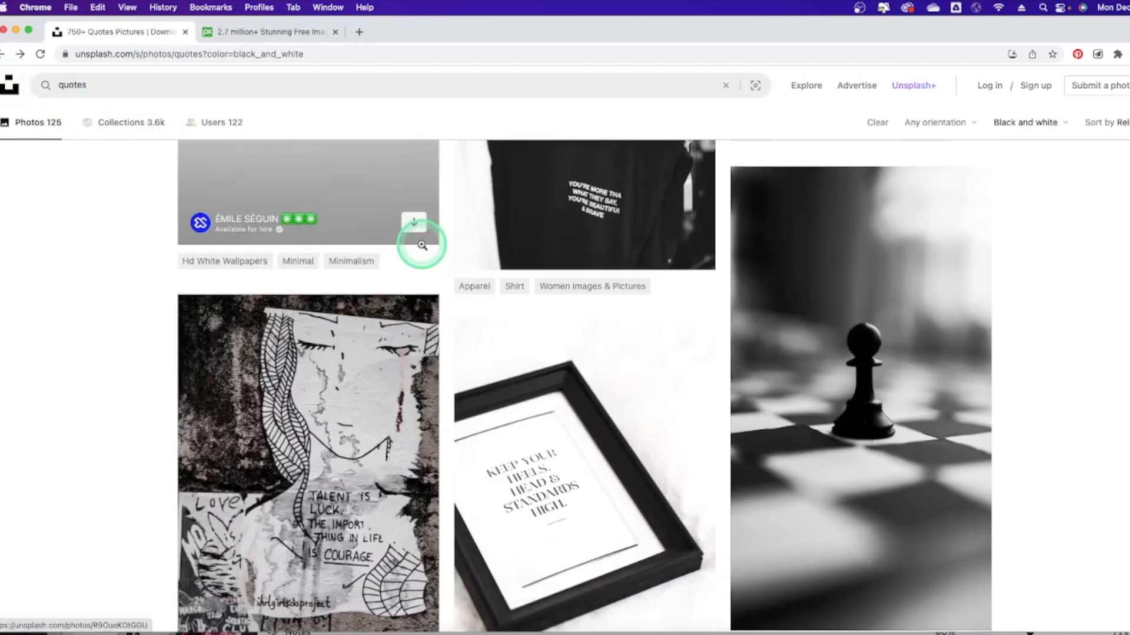
{"action": "scroll", "coordinate": [421, 244], "scroll_direction": "down", "scroll_amount": 3}
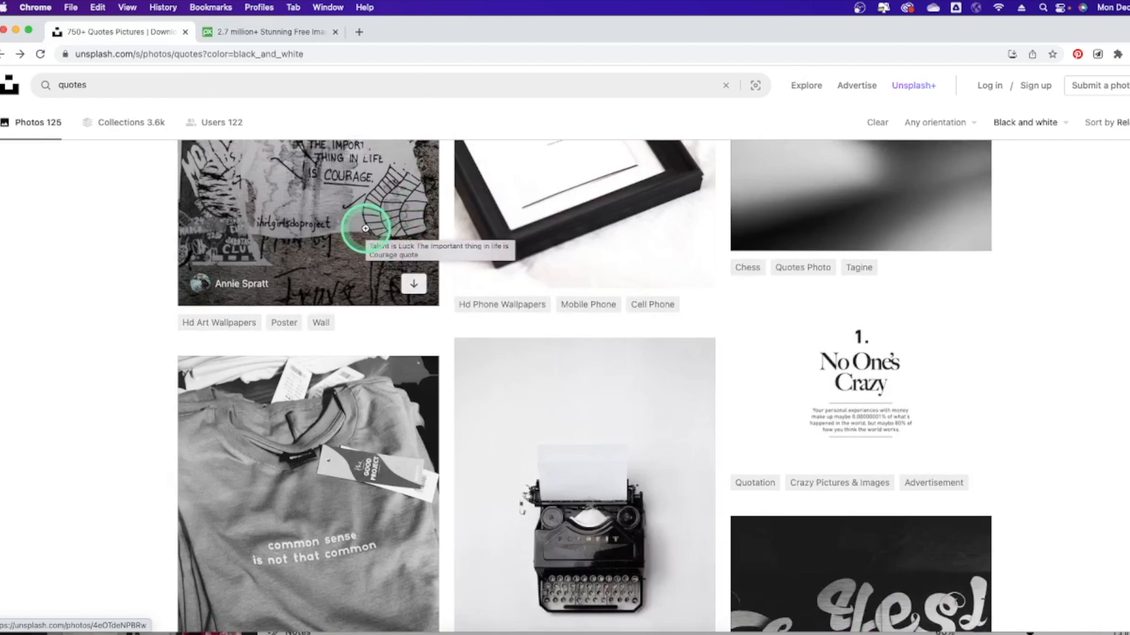
{"action": "scroll", "coordinate": [365, 228], "scroll_direction": "up", "scroll_amount": 1}
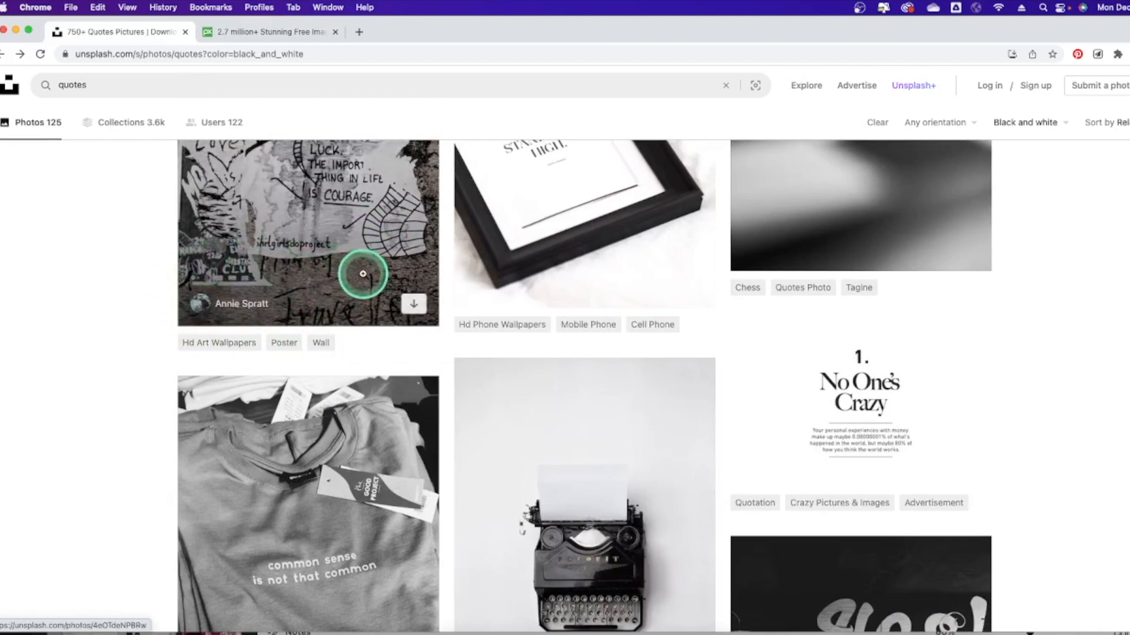
{"action": "scroll", "coordinate": [359, 277], "scroll_direction": "up", "scroll_amount": 5}
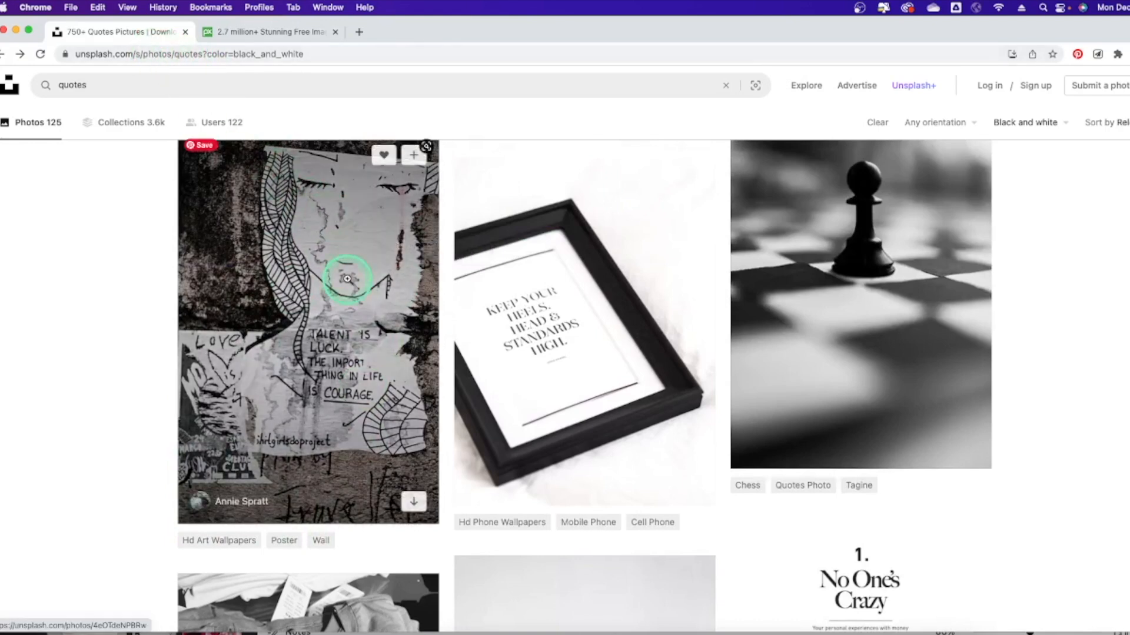
{"action": "scroll", "coordinate": [912, 216], "scroll_direction": "up", "scroll_amount": 4}
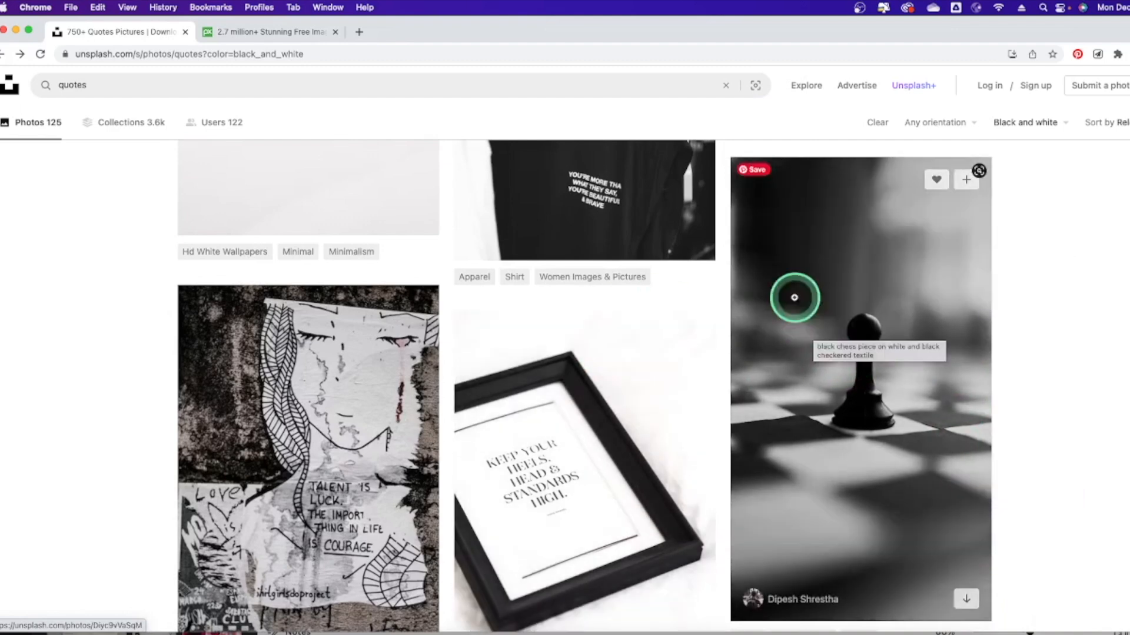
Open the chess pawn photo, start its free download and cancel the save, then switch to Pixabay.
{"action": "left_click", "coordinate": [878, 302]}
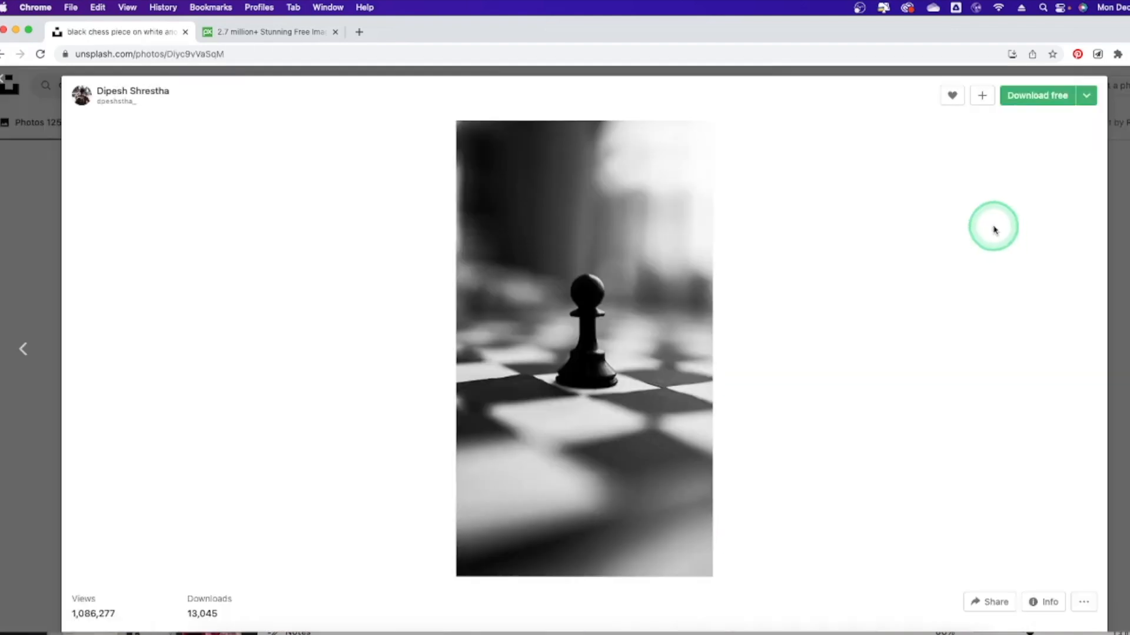
{"action": "left_click", "coordinate": [1037, 96]}
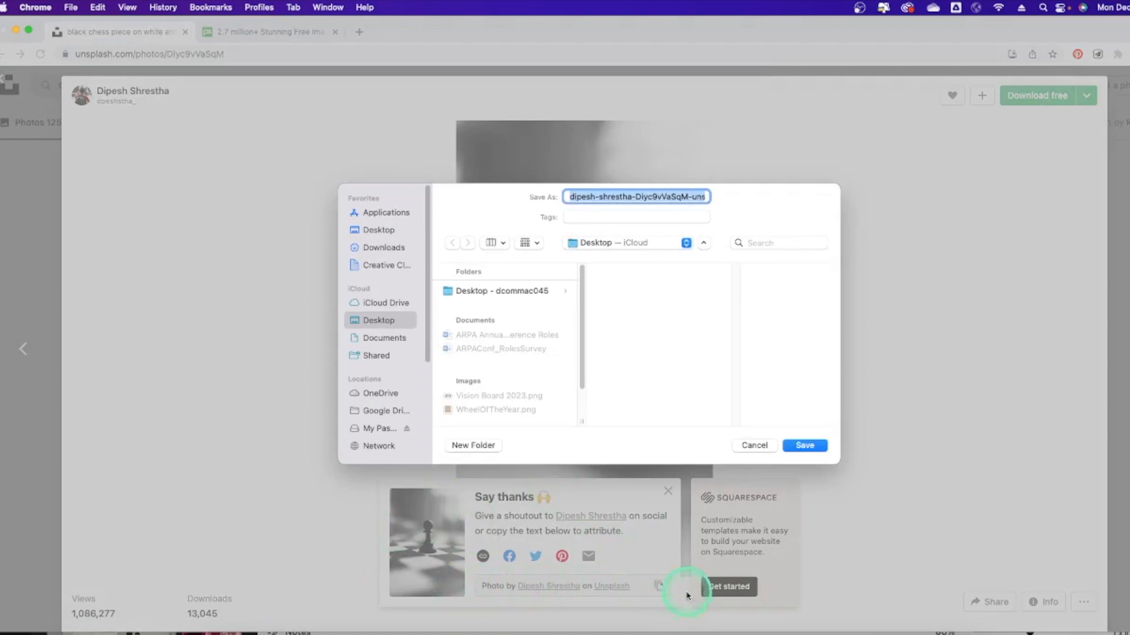
{"action": "left_click", "coordinate": [763, 446]}
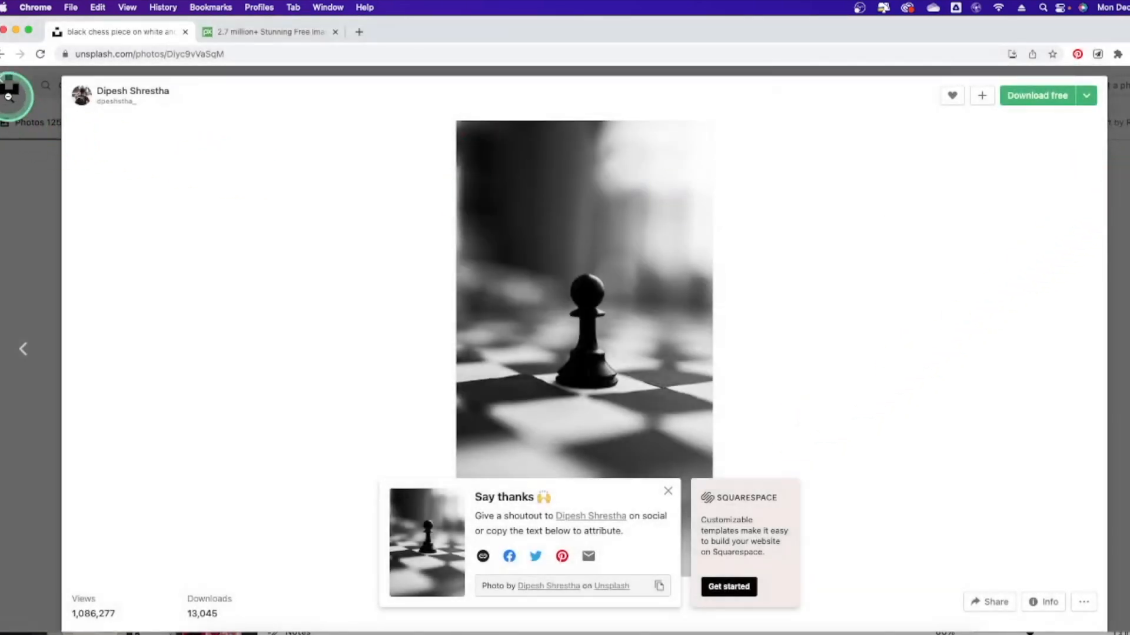
{"action": "left_click", "coordinate": [4, 84]}
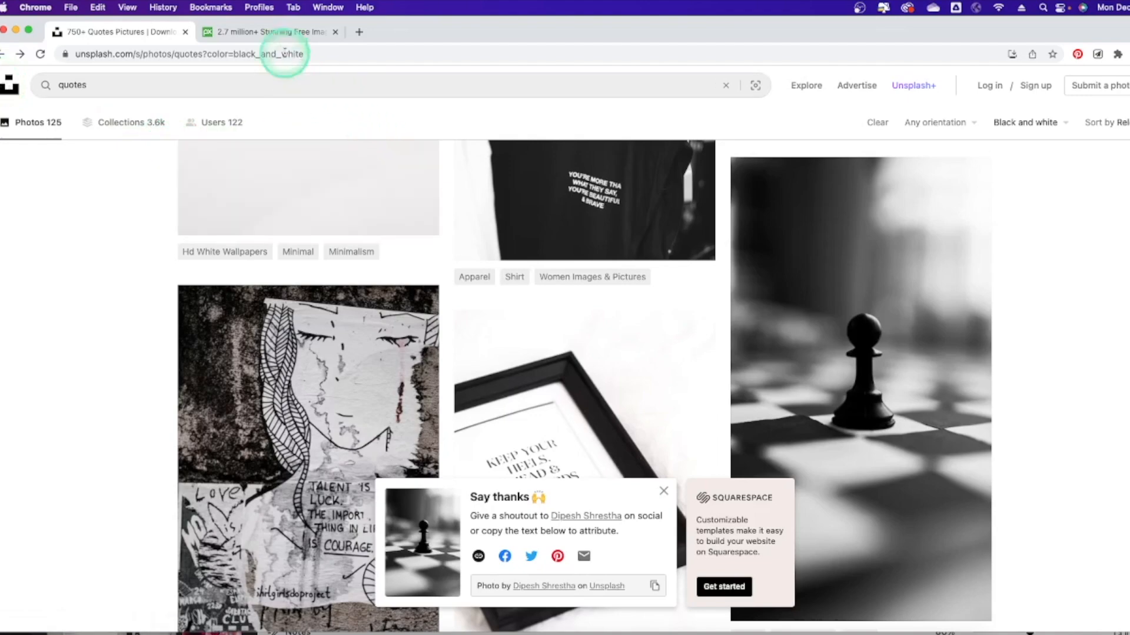
{"action": "left_click", "coordinate": [270, 33]}
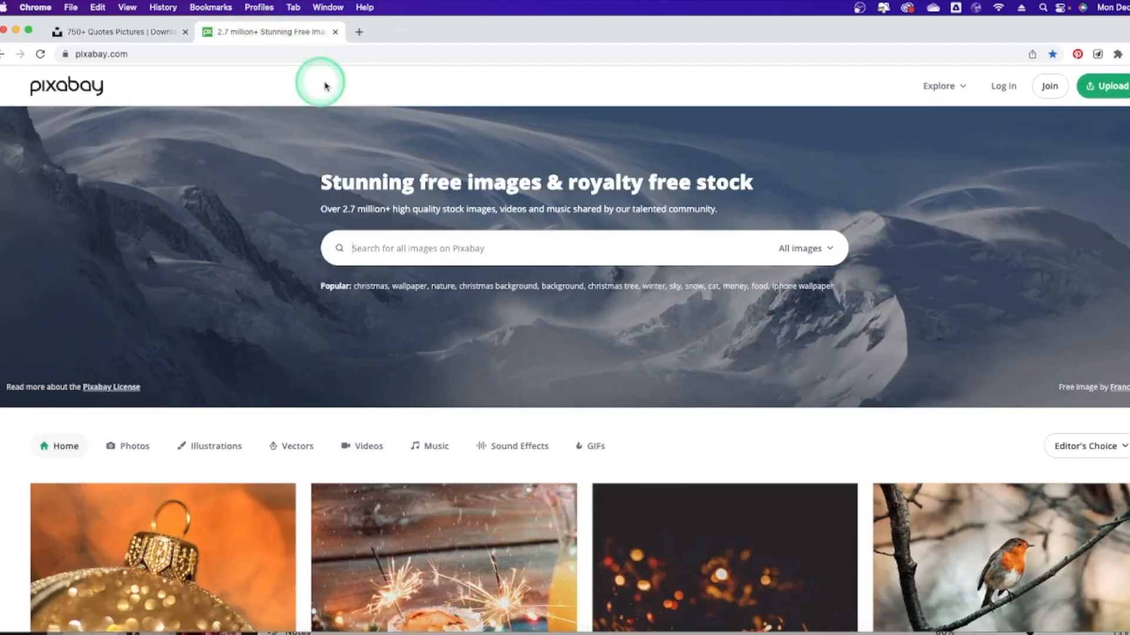
Scroll through the Pixabay homepage to browse its images.
{"action": "scroll", "coordinate": [584, 320], "scroll_direction": "down", "scroll_amount": 5}
{"action": "scroll", "coordinate": [584, 320], "scroll_direction": "down", "scroll_amount": 15}
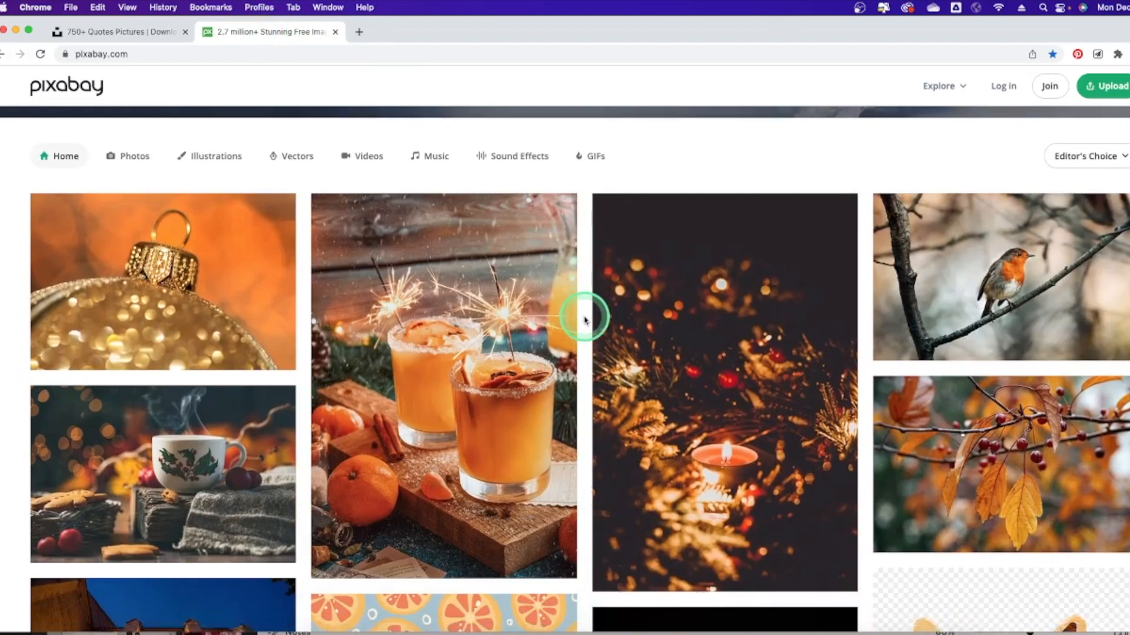
{"action": "scroll", "coordinate": [585, 319], "scroll_direction": "down", "scroll_amount": 1}
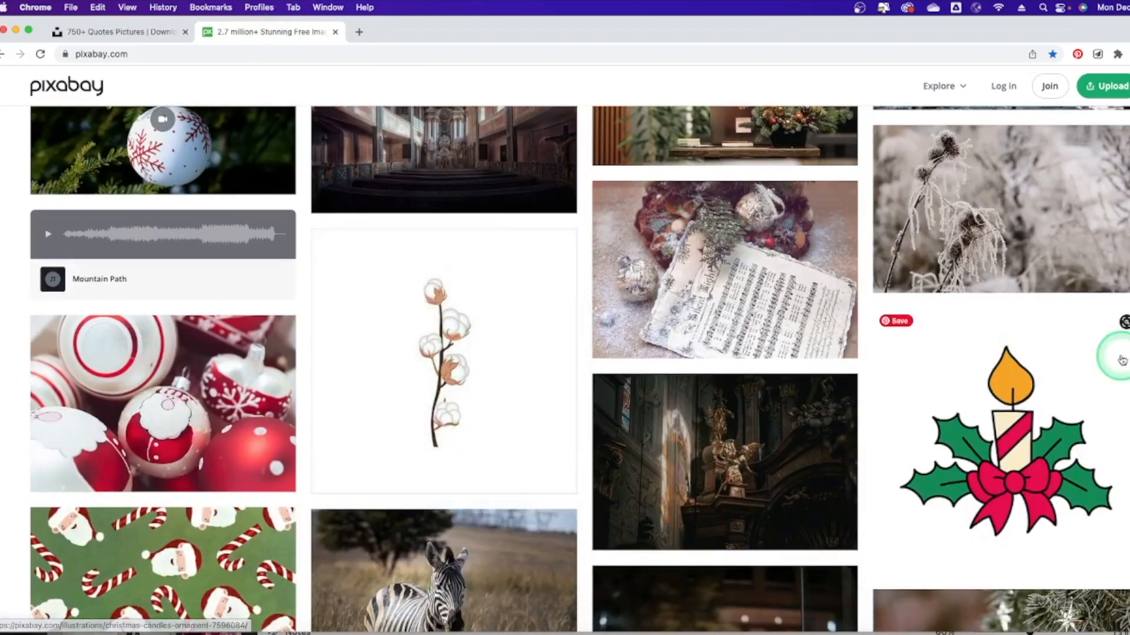
{"action": "scroll", "coordinate": [445, 288], "scroll_direction": "down", "scroll_amount": 5}
{"action": "scroll", "coordinate": [446, 288], "scroll_direction": "down", "scroll_amount": 5}
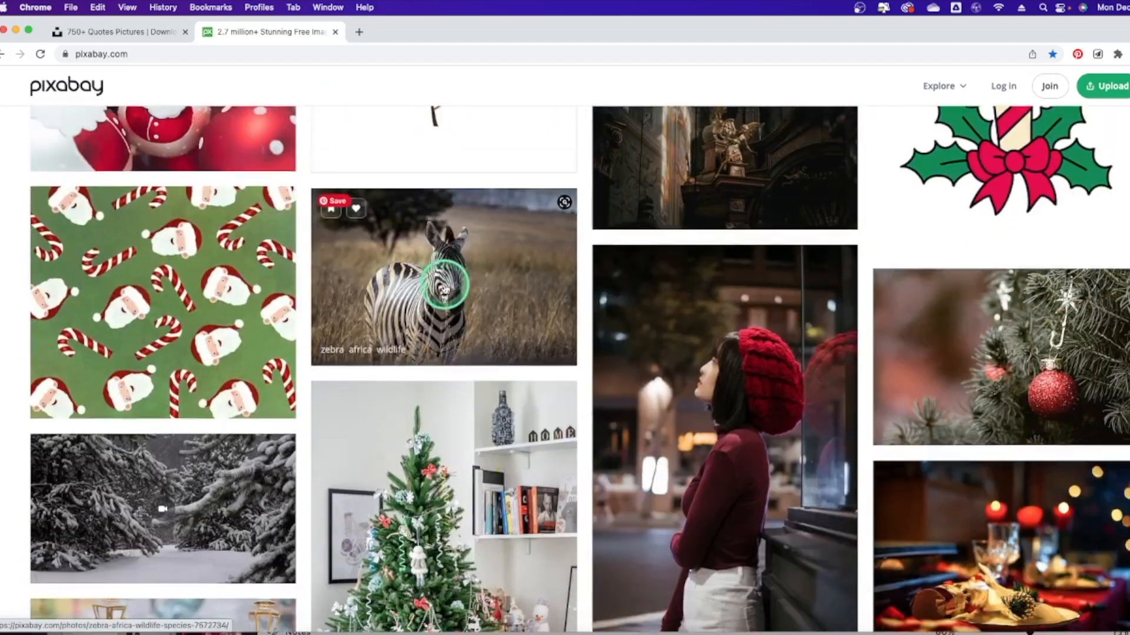
{"action": "scroll", "coordinate": [445, 289], "scroll_direction": "down", "scroll_amount": 3}
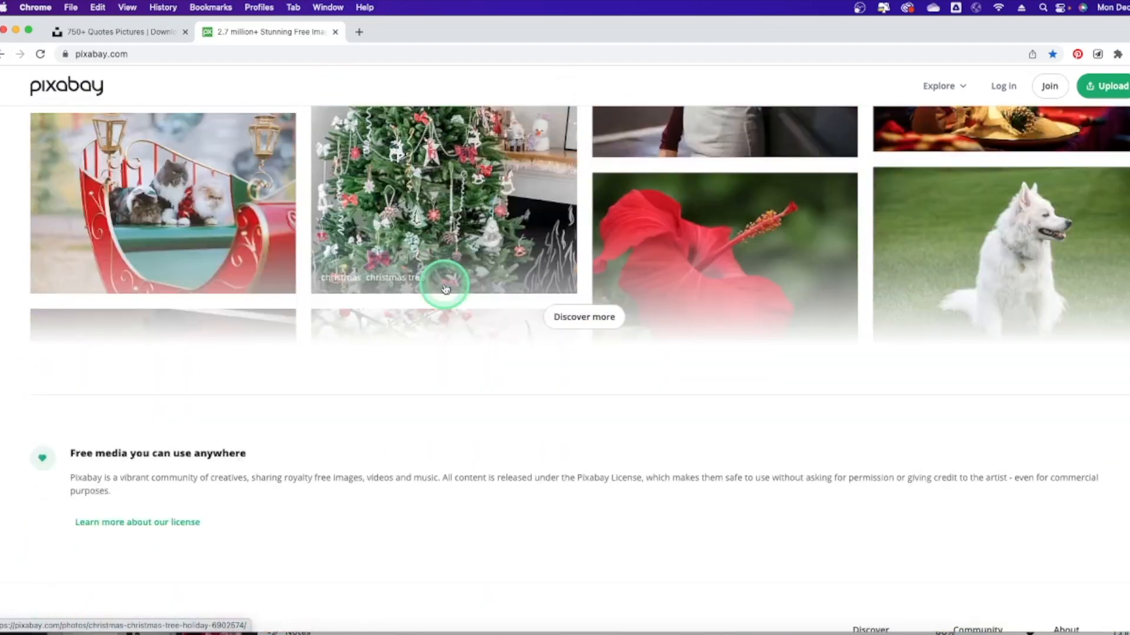
{"action": "scroll", "coordinate": [446, 288], "scroll_direction": "up", "scroll_amount": 10}
{"action": "scroll", "coordinate": [445, 287], "scroll_direction": "up", "scroll_amount": 15}
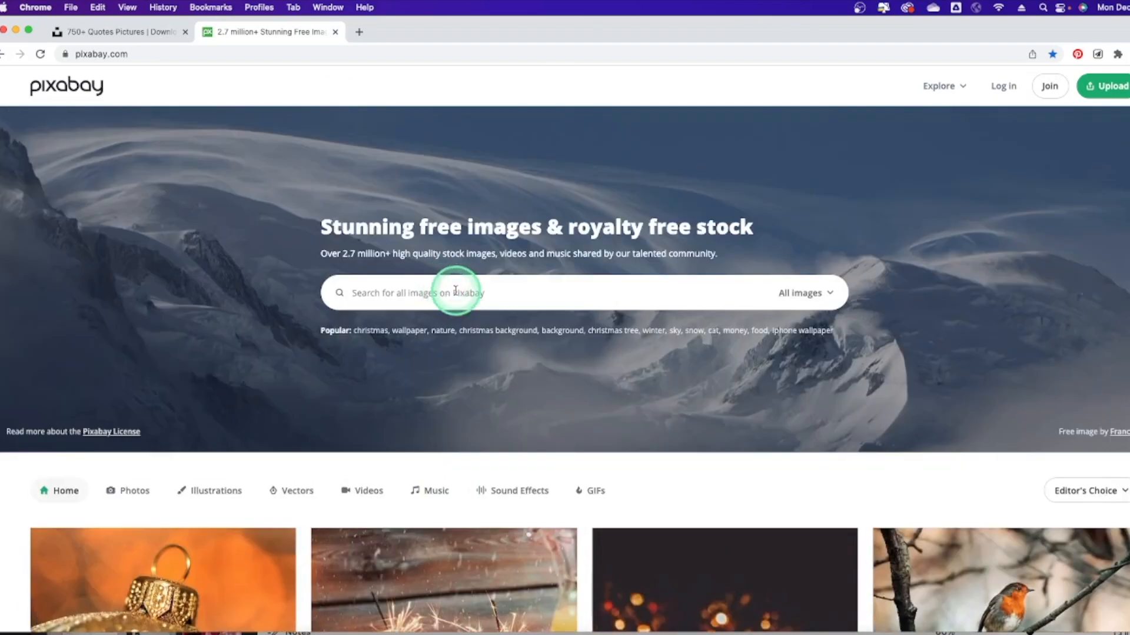
Search Pixabay for fantasy images, browse the results, then return to the Canva board.
{"action": "left_click", "coordinate": [455, 291]}
{"action": "type", "text": "fantasy"}
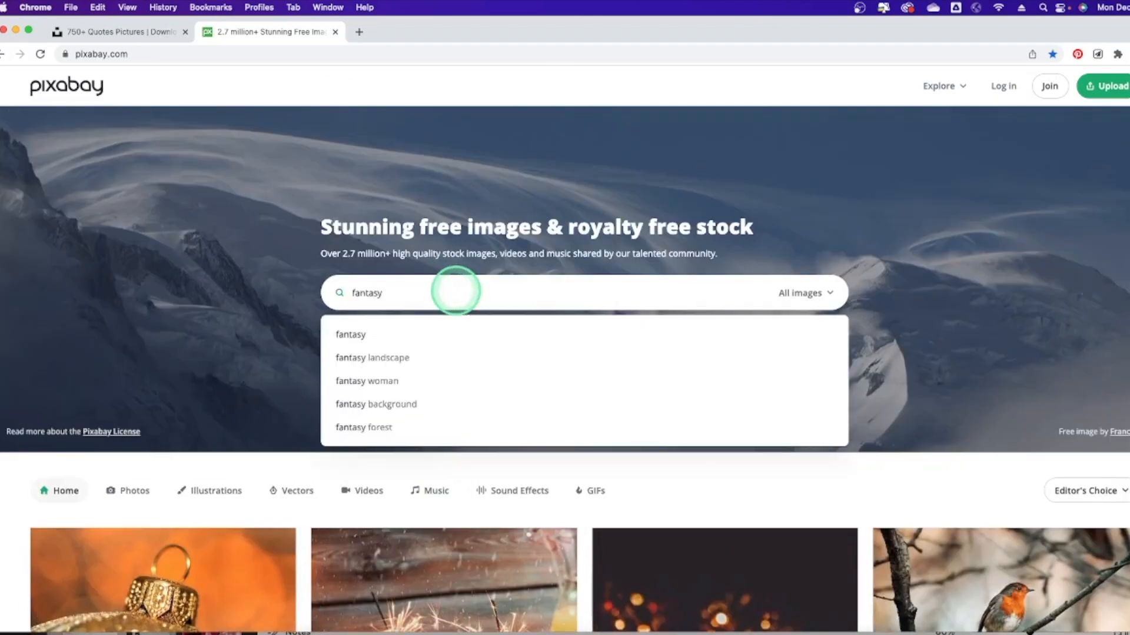
{"action": "key", "text": "Return"}
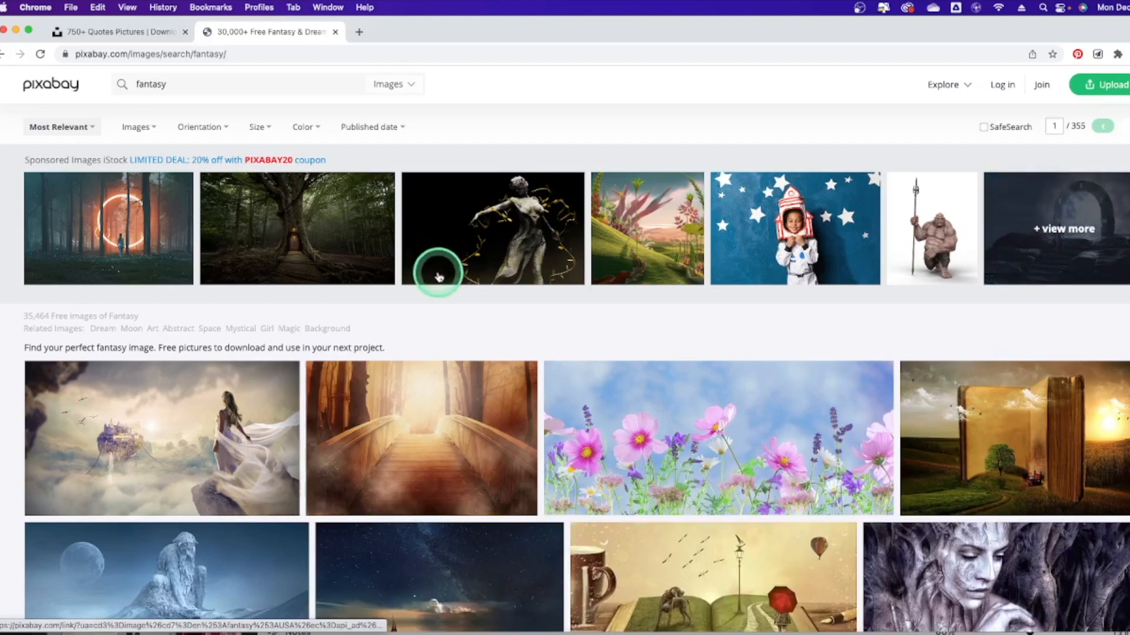
{"action": "scroll", "coordinate": [486, 306], "scroll_direction": "down", "scroll_amount": 3}
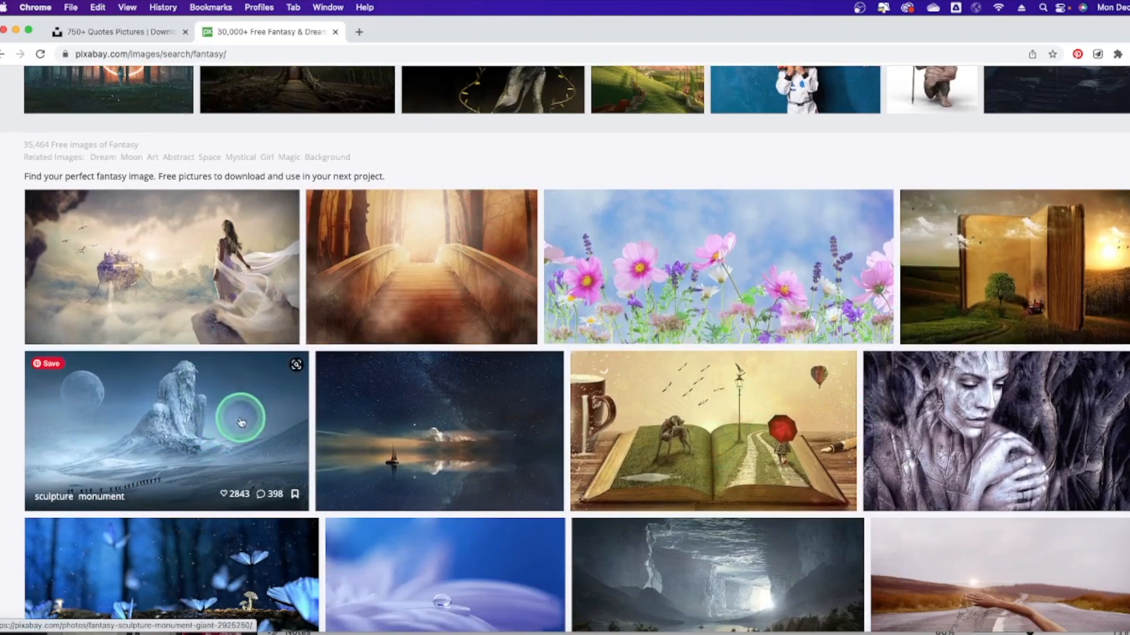
{"action": "scroll", "coordinate": [234, 423], "scroll_direction": "down", "scroll_amount": 5}
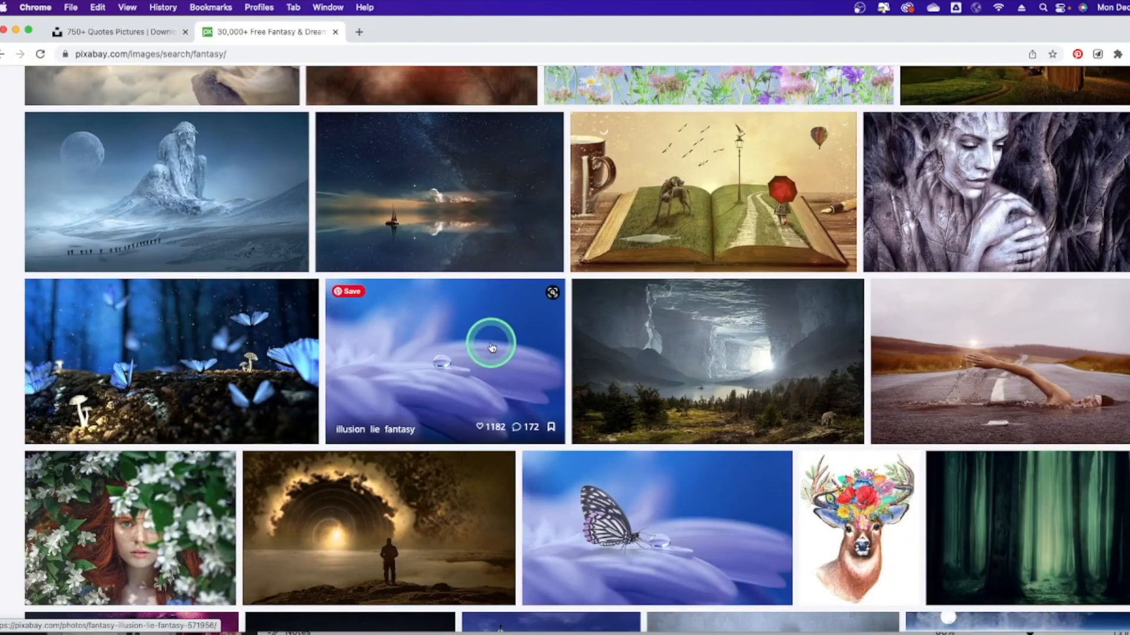
{"action": "scroll", "coordinate": [492, 347], "scroll_direction": "down", "scroll_amount": 2}
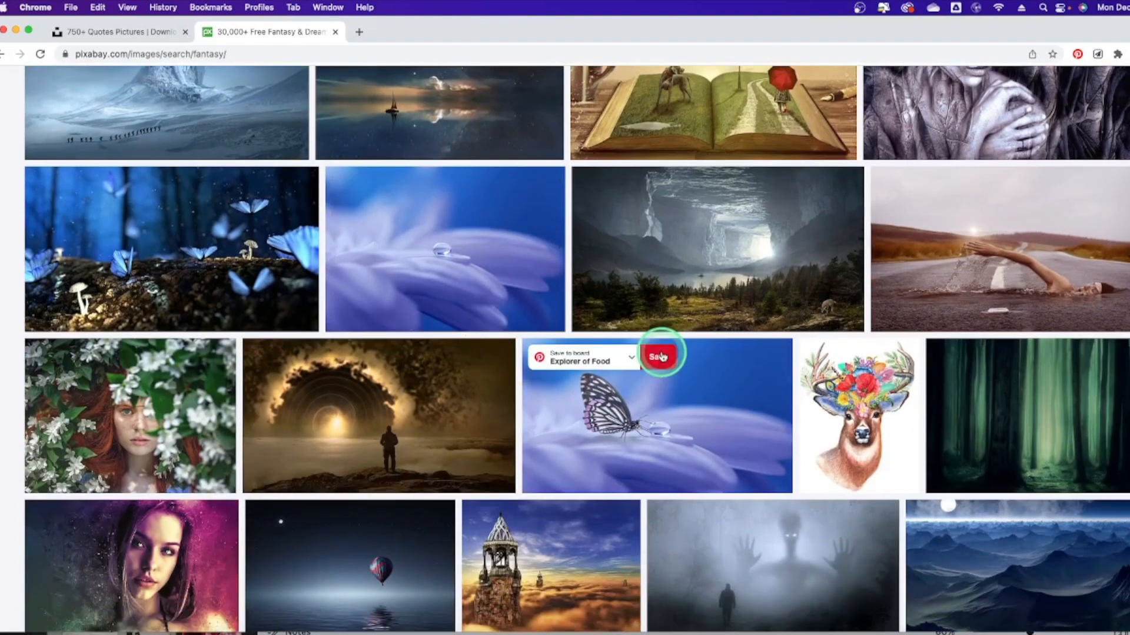
{"action": "scroll", "coordinate": [426, 370], "scroll_direction": "down", "scroll_amount": 3}
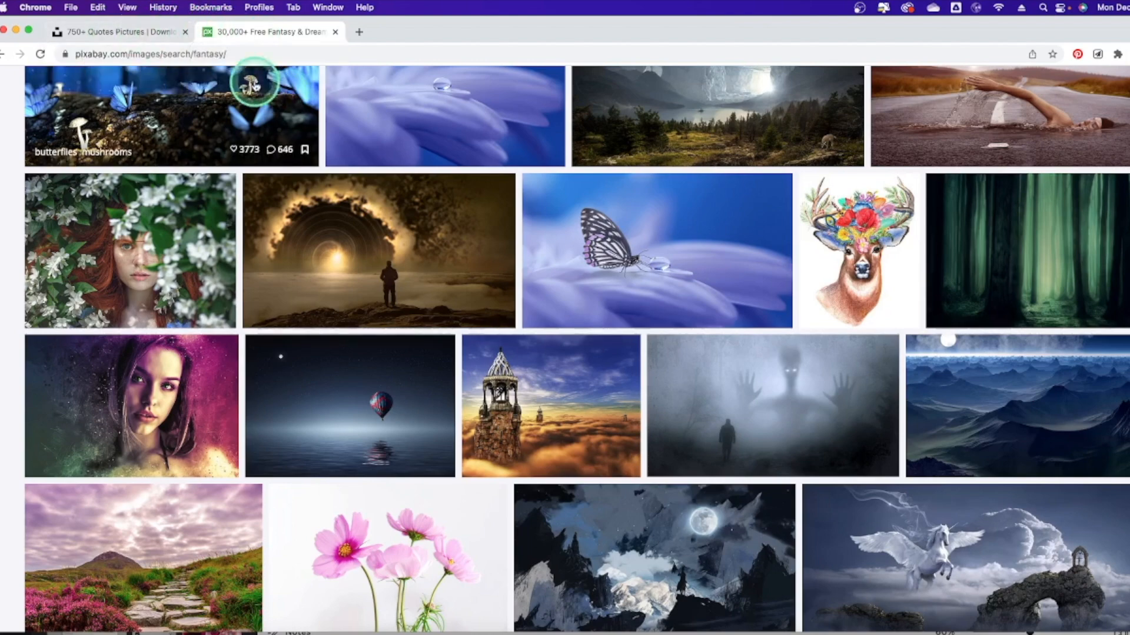
{"action": "scroll", "coordinate": [670, 282], "scroll_direction": "down", "scroll_amount": 3}
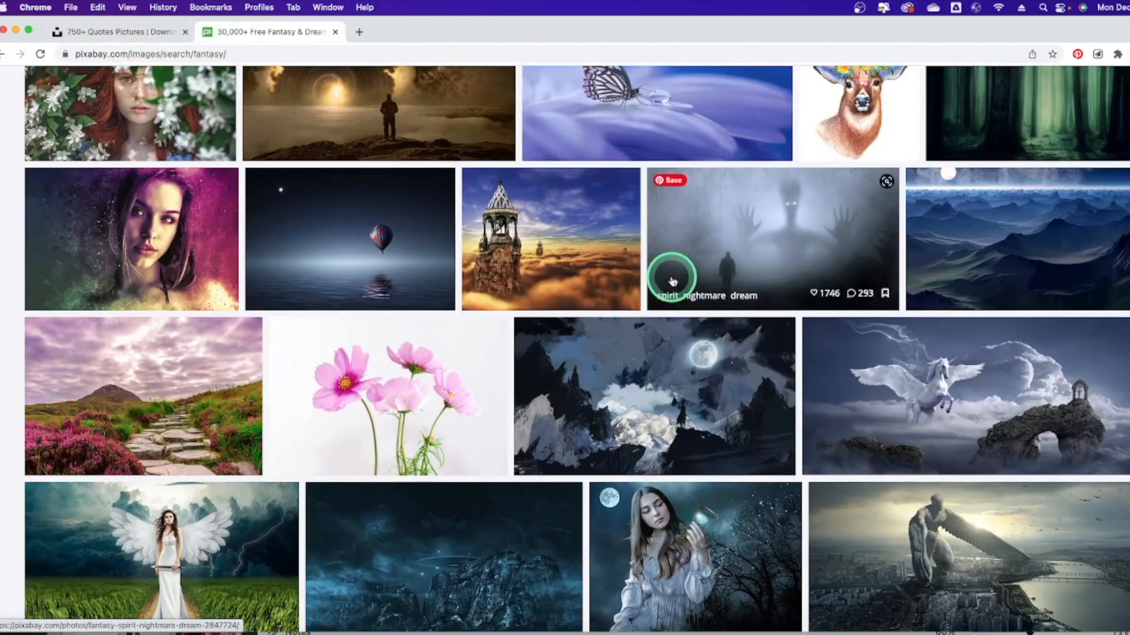
{"action": "scroll", "coordinate": [617, 312], "scroll_direction": "down", "scroll_amount": 3}
{"action": "scroll", "coordinate": [568, 347], "scroll_direction": "down", "scroll_amount": 2}
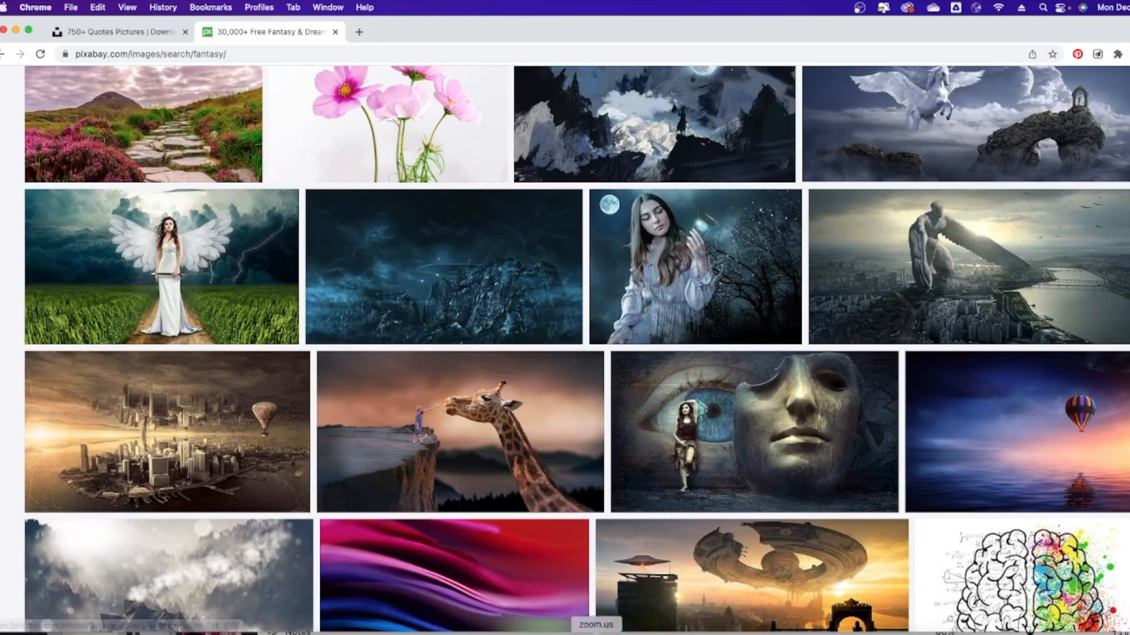
{"action": "left_click", "coordinate": [659, 207]}
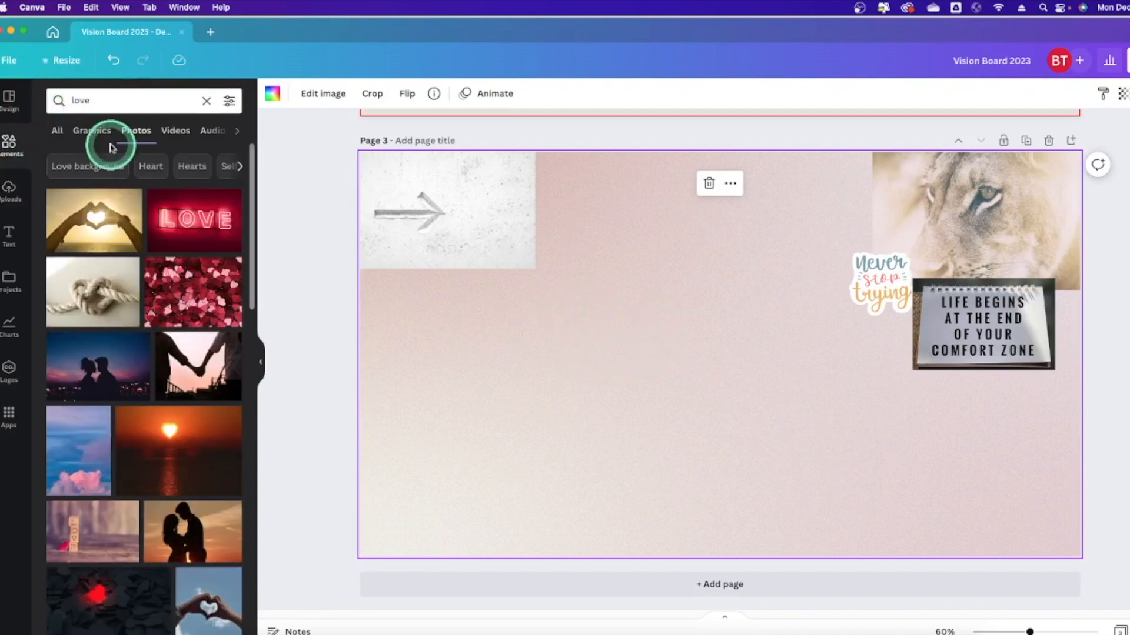
Finish the rope heart photo's background edit and add a GIRL BOSS photo.
{"action": "left_click", "coordinate": [127, 213]}
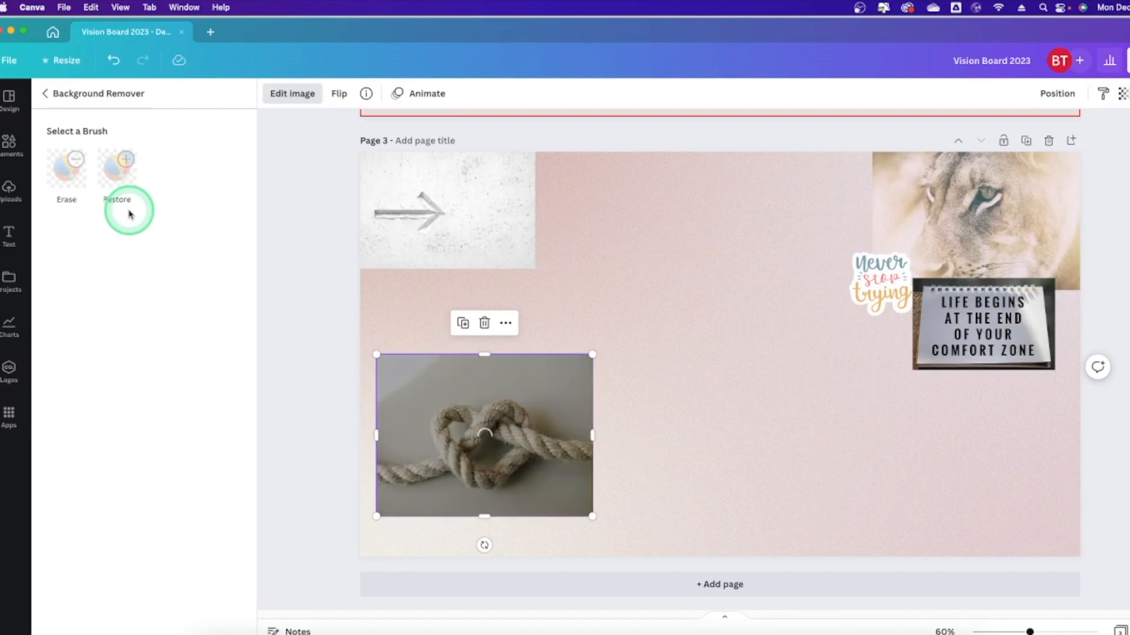
{"action": "left_click", "coordinate": [580, 504]}
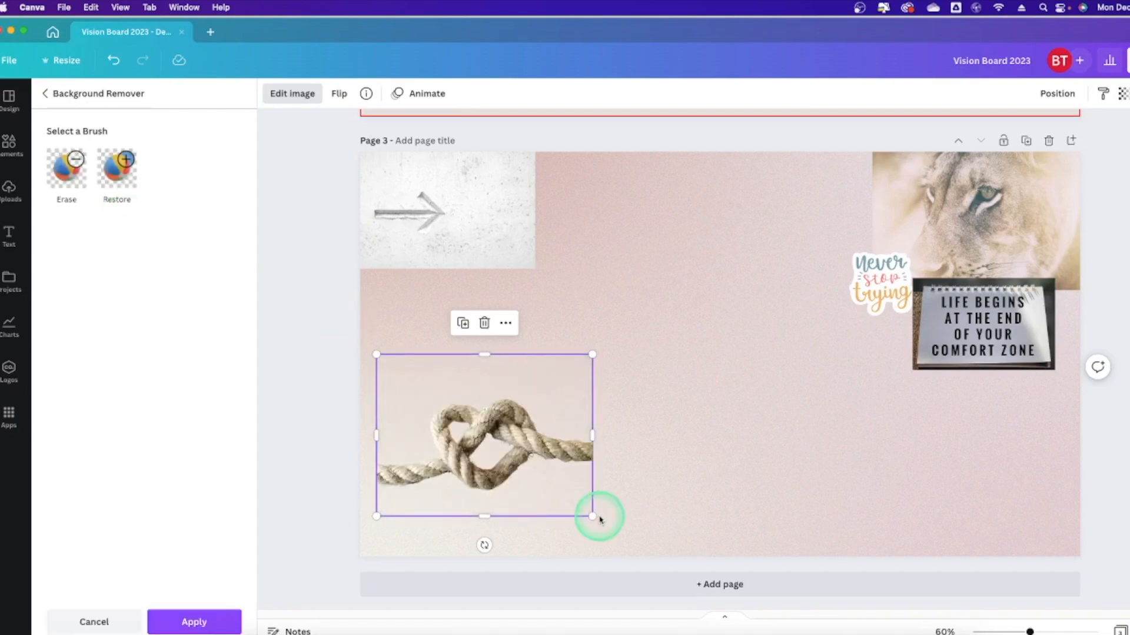
{"action": "type", "text": "girl boss"}
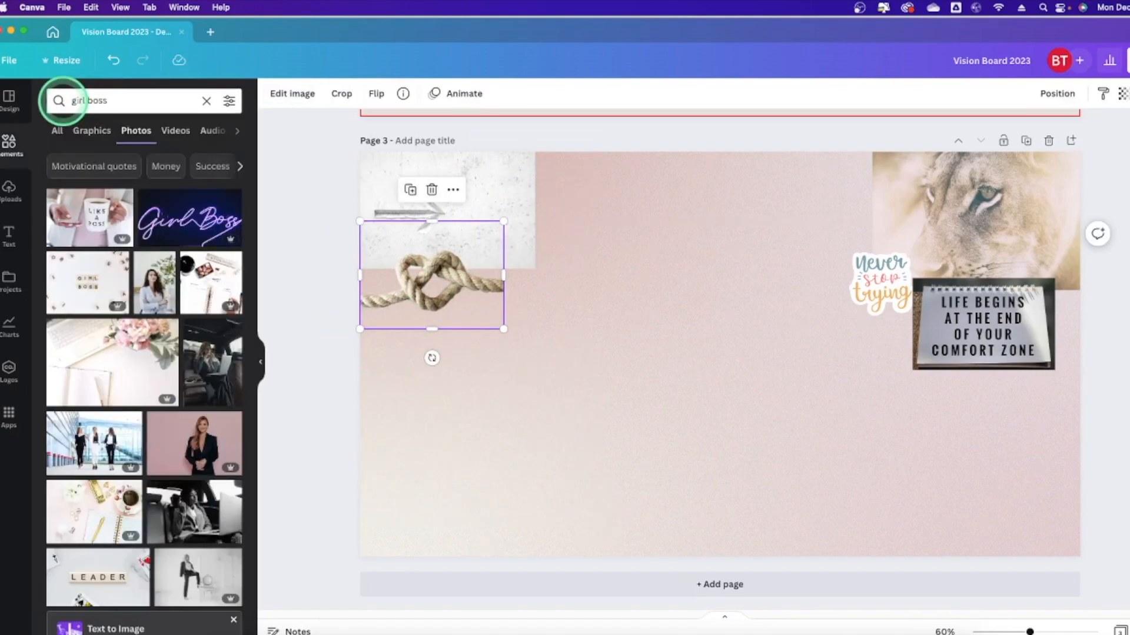
{"action": "scroll", "coordinate": [151, 252], "scroll_direction": "down", "scroll_amount": 10}
{"action": "left_click", "coordinate": [672, 355]}
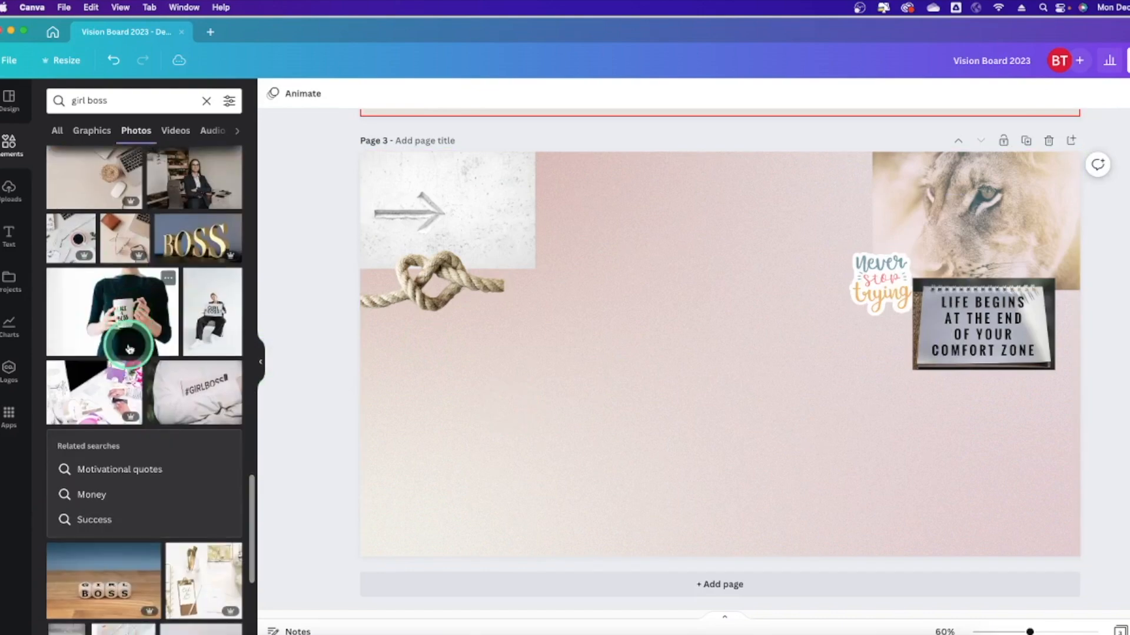
{"action": "left_click", "coordinate": [126, 335]}
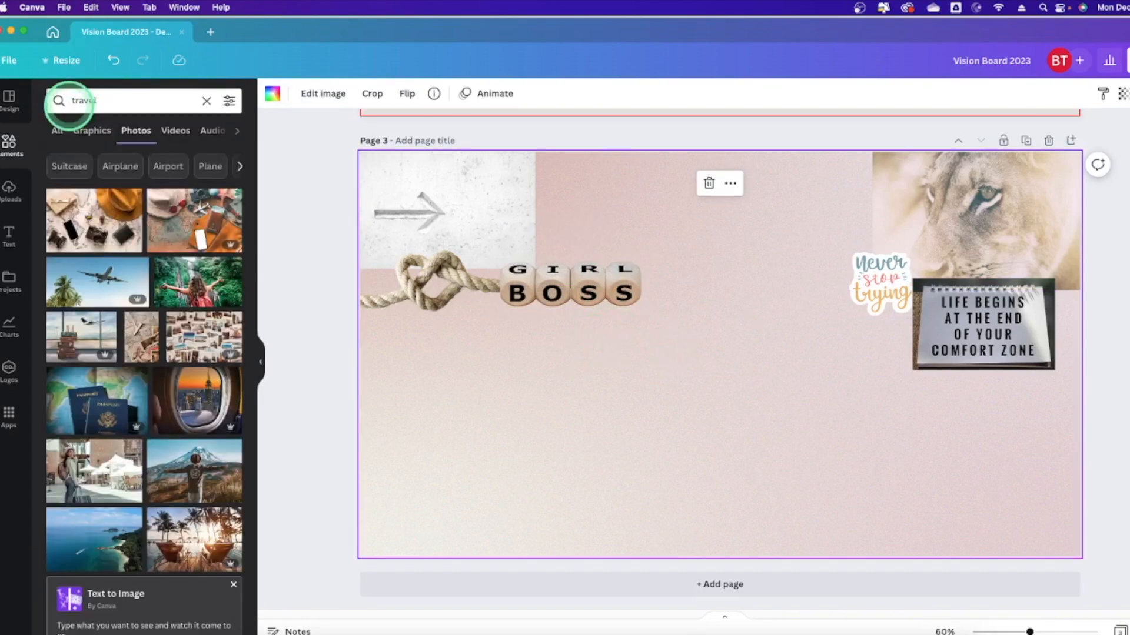
Add travel photos: one bottom-left, and the postcard collage under the lion photo.
{"action": "left_click", "coordinate": [94, 220]}
{"action": "left_click", "coordinate": [577, 399]}
{"action": "left_click_drag", "start_coordinate": [589, 453], "coordinate": [807, 312]}
{"action": "left_click", "coordinate": [172, 463]}
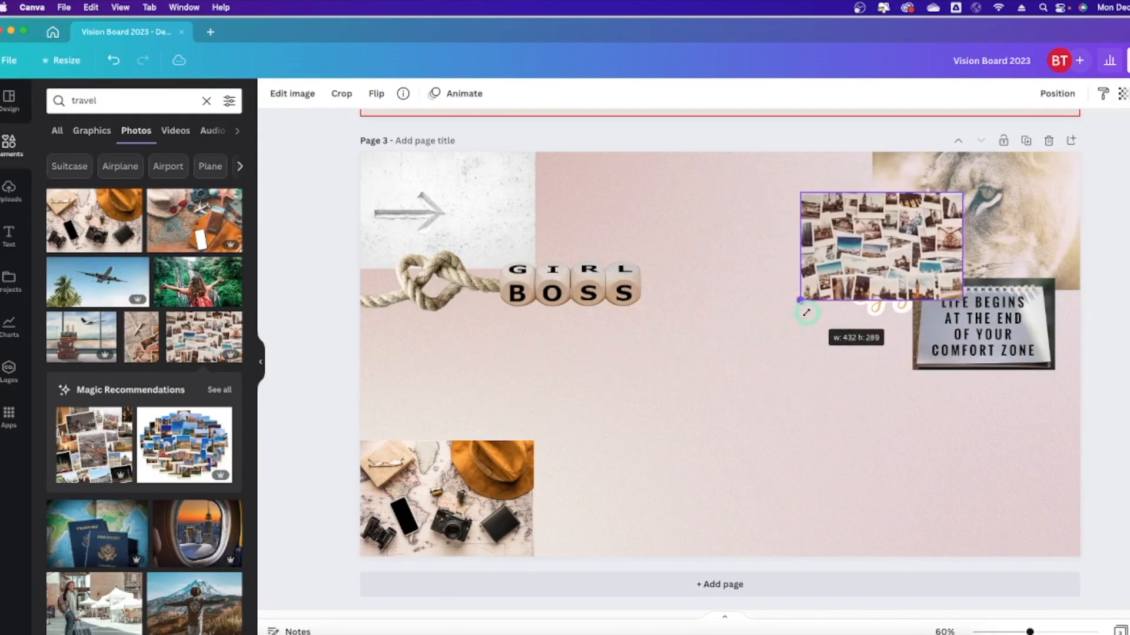
{"action": "left_click_drag", "start_coordinate": [883, 247], "coordinate": [998, 345]}
{"action": "left_click_drag", "start_coordinate": [917, 399], "coordinate": [848, 446]}
{"action": "left_click", "coordinate": [1055, 94]}
{"action": "left_click", "coordinate": [880, 275]}
{"action": "left_click", "coordinate": [1055, 94]}
{"action": "left_click", "coordinate": [715, 247]}
Add a pink typewriter graphic, shrink it, and tuck it behind GIRL BOSS.
{"action": "scroll", "coordinate": [144, 353], "scroll_direction": "down", "scroll_amount": 10}
{"action": "left_click_drag", "start_coordinate": [98, 101], "coordinate": [37, 98]}
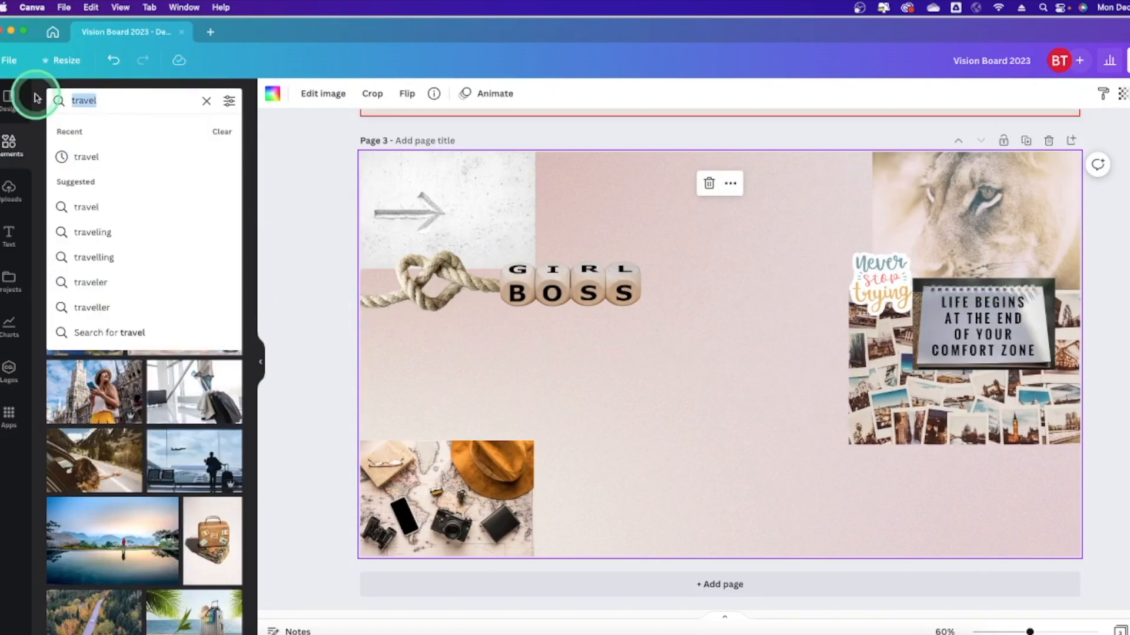
{"action": "type", "text": "typewriter"}
{"action": "key", "text": "Return"}
{"action": "left_click", "coordinate": [92, 131]}
{"action": "scroll", "coordinate": [197, 379], "scroll_direction": "down", "scroll_amount": 2}
{"action": "left_click", "coordinate": [211, 285]}
{"action": "left_click_drag", "start_coordinate": [828, 436], "coordinate": [778, 399]}
{"action": "left_click_drag", "start_coordinate": [695, 336], "coordinate": [531, 211]}
{"action": "left_click_drag", "start_coordinate": [613, 149], "coordinate": [592, 165]}
{"action": "left_click", "coordinate": [1056, 93]}
{"action": "left_click", "coordinate": [1000, 131]}
Add a beige play-button graphic from a 'youtube' search, above the map photo.
{"action": "left_click", "coordinate": [206, 100]}
{"action": "type", "text": "youtube"}
{"action": "key", "text": "Return"}
{"action": "left_click", "coordinate": [89, 130]}
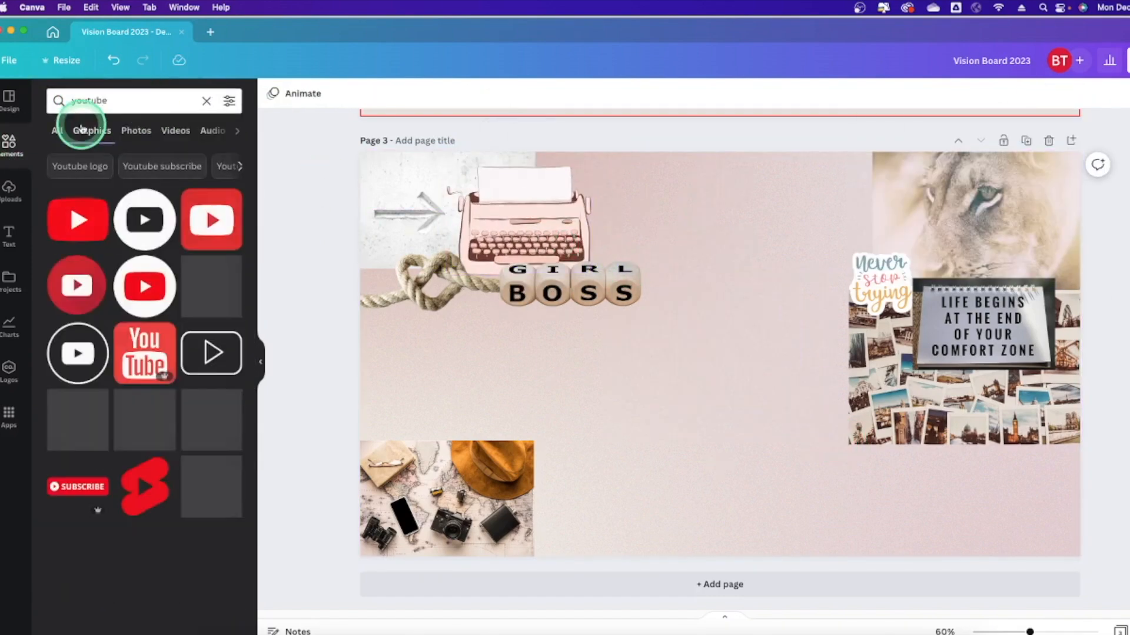
{"action": "scroll", "coordinate": [144, 376], "scroll_direction": "down", "scroll_amount": 5}
{"action": "left_click", "coordinate": [211, 371]}
{"action": "left_click_drag", "start_coordinate": [608, 434], "coordinate": [743, 339]}
{"action": "left_click_drag", "start_coordinate": [812, 312], "coordinate": [428, 429]}
{"action": "left_click", "coordinate": [302, 352]}
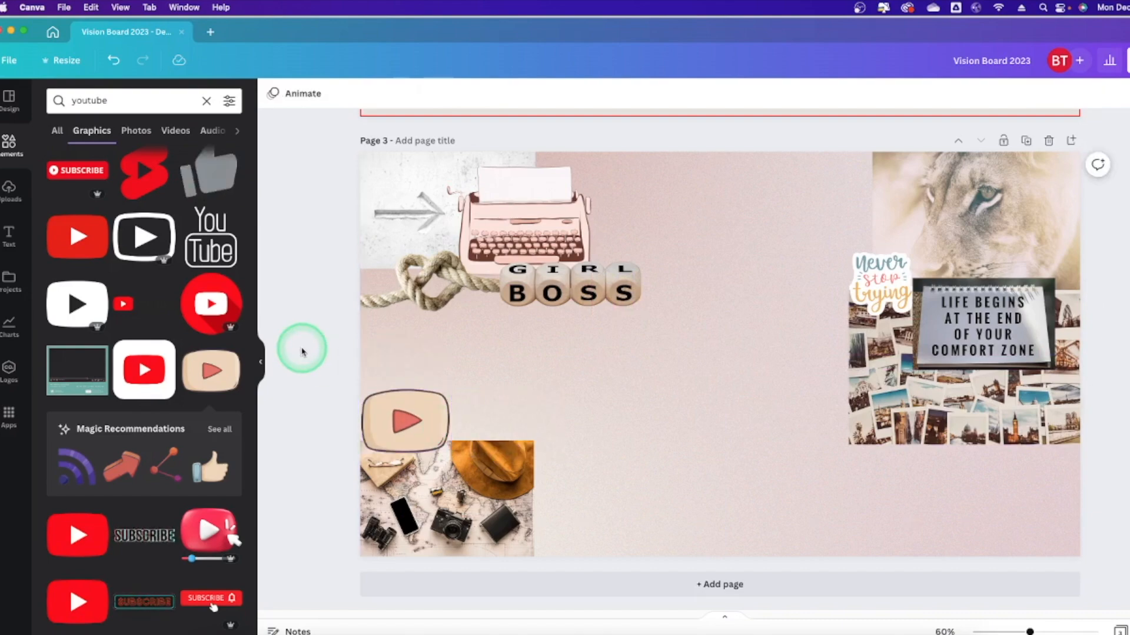
Search photos for 'strong quote' and add the IT'S POSSIBLE photo.
{"action": "scroll", "coordinate": [147, 329], "scroll_direction": "down", "scroll_amount": 10}
{"action": "left_click", "coordinate": [21, 130]}
{"action": "left_click", "coordinate": [134, 101]}
{"action": "type", "text": "strong quote"}
{"action": "key", "text": "Return"}
{"action": "left_click", "coordinate": [135, 132]}
{"action": "scroll", "coordinate": [135, 283], "scroll_direction": "down", "scroll_amount": 4}
{"action": "left_click", "coordinate": [112, 286]}
Crop the IT'S POSSIBLE photo to its text and place it beside the map photo.
{"action": "left_click_drag", "start_coordinate": [720, 516], "coordinate": [727, 387]}
{"action": "left_click_drag", "start_coordinate": [720, 193], "coordinate": [720, 310]}
{"action": "left_click_drag", "start_coordinate": [963, 289], "coordinate": [812, 348]}
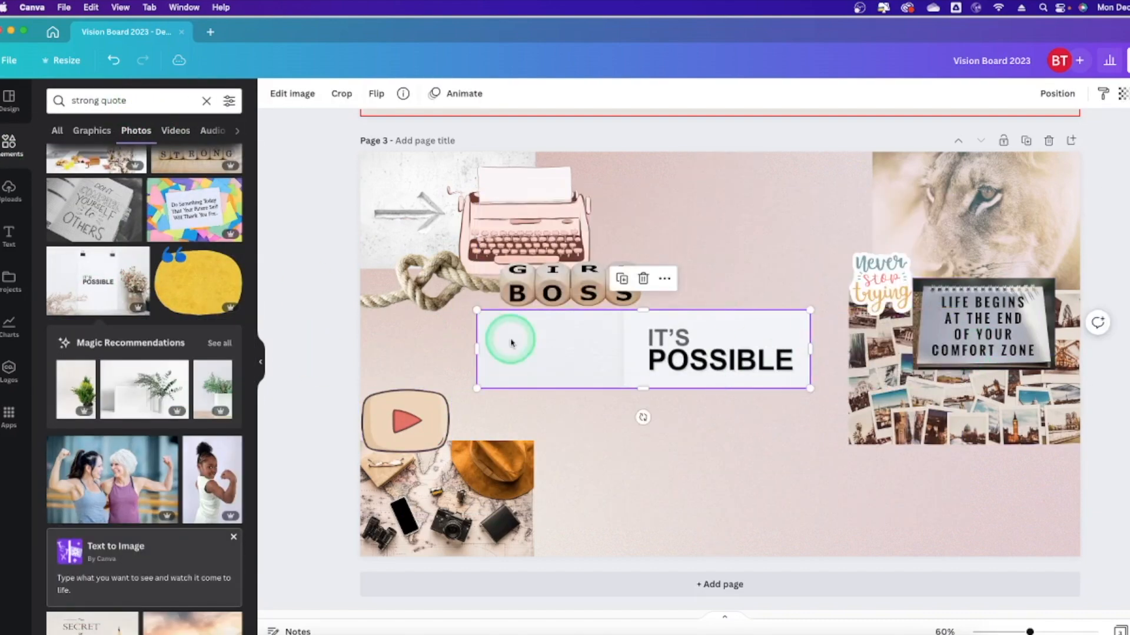
{"action": "left_click_drag", "start_coordinate": [477, 348], "coordinate": [625, 352]}
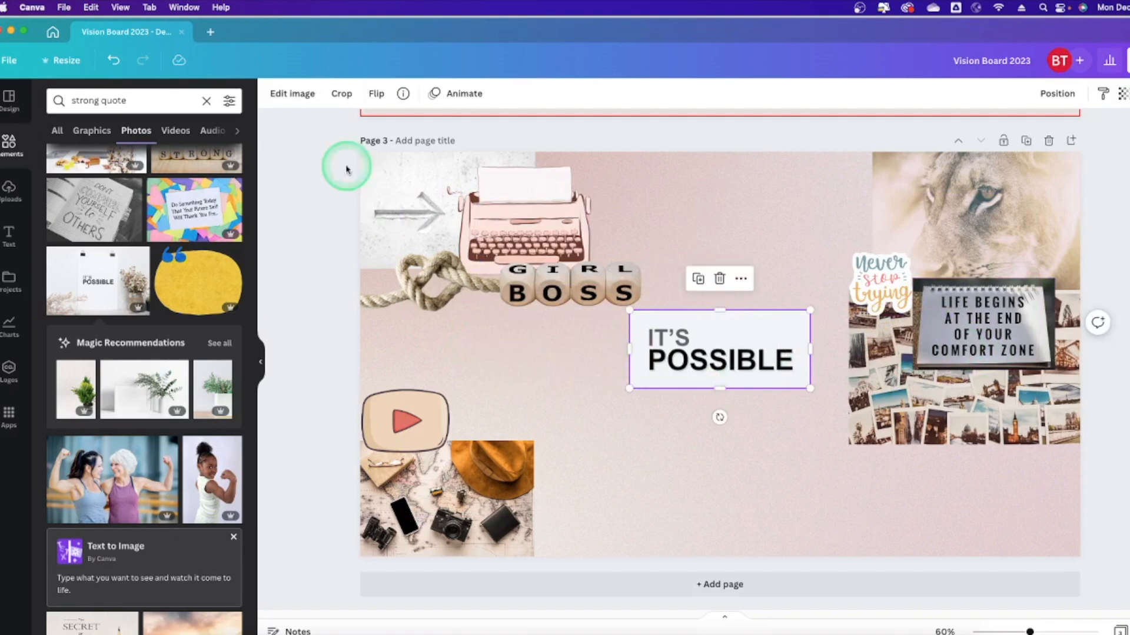
{"action": "left_click_drag", "start_coordinate": [728, 357], "coordinate": [891, 447]}
{"action": "left_click_drag", "start_coordinate": [973, 479], "coordinate": [904, 446]}
{"action": "left_click_drag", "start_coordinate": [826, 414], "coordinate": [536, 525]}
{"action": "left_click", "coordinate": [518, 352]}
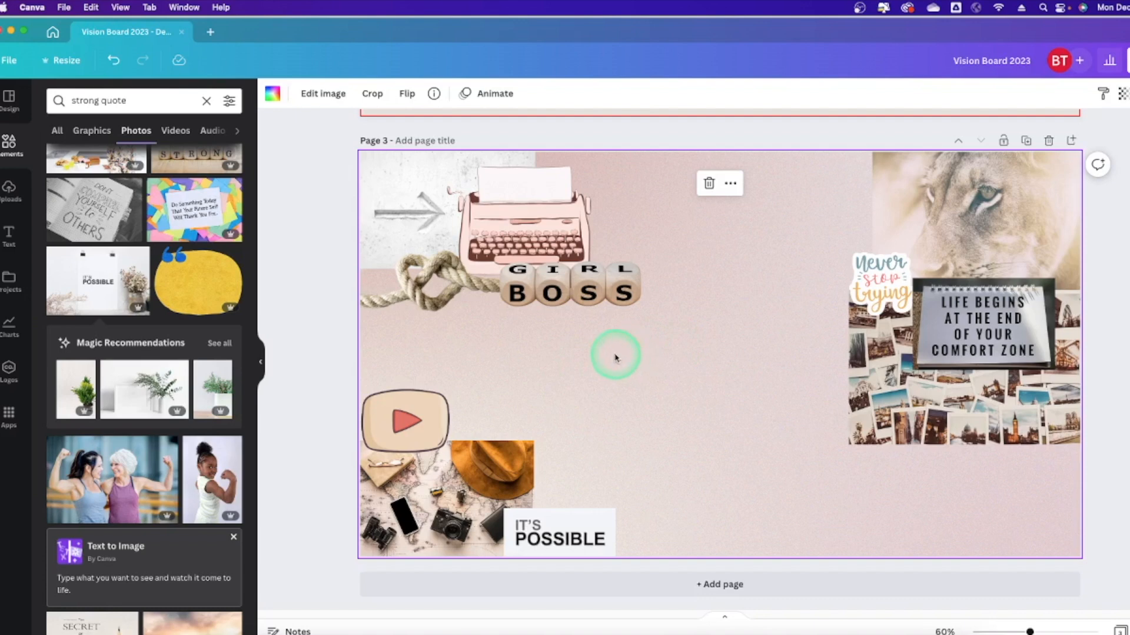
Add a new text box and enlarge it mid-page between GIRL BOSS and the notepad.
{"action": "left_click", "coordinate": [9, 236]}
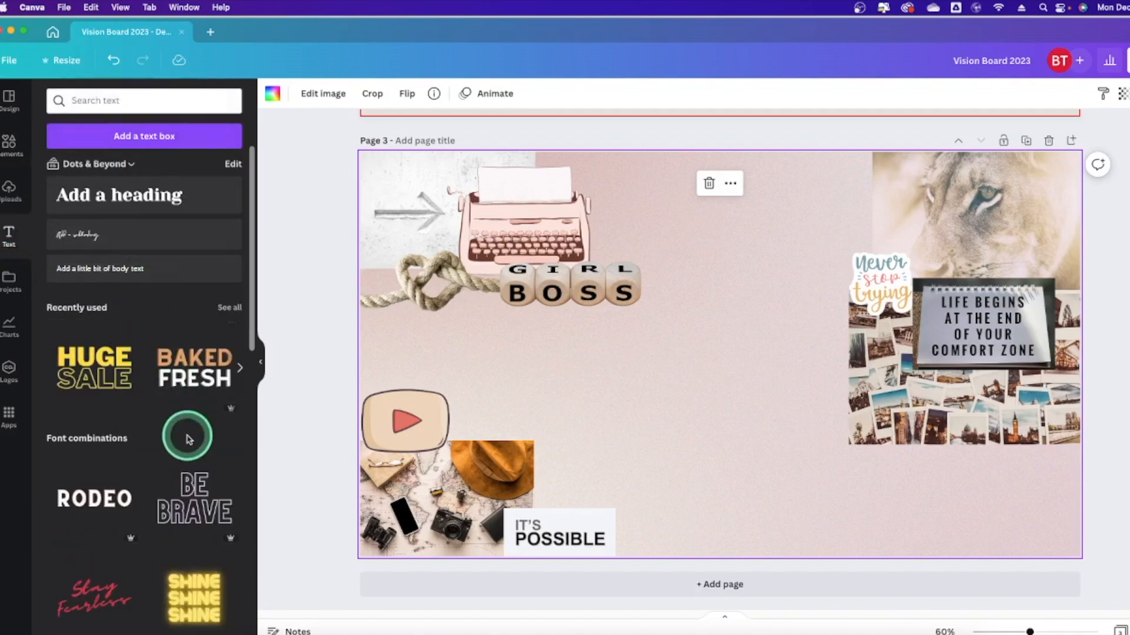
{"action": "scroll", "coordinate": [184, 475], "scroll_direction": "down", "scroll_amount": 12}
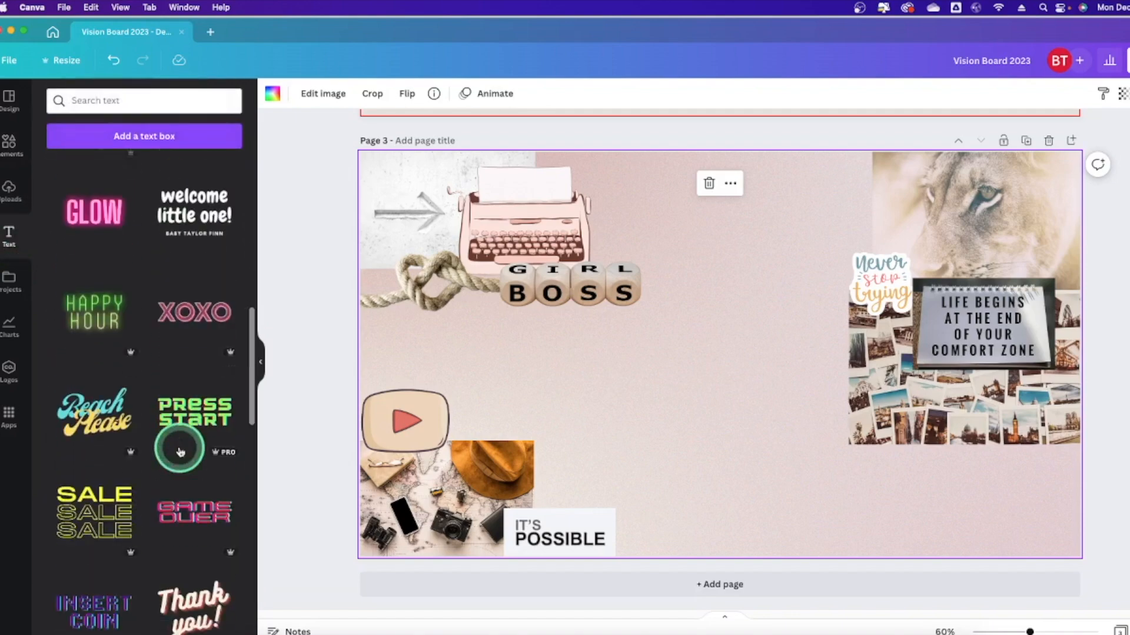
{"action": "scroll", "coordinate": [180, 452], "scroll_direction": "down", "scroll_amount": 8}
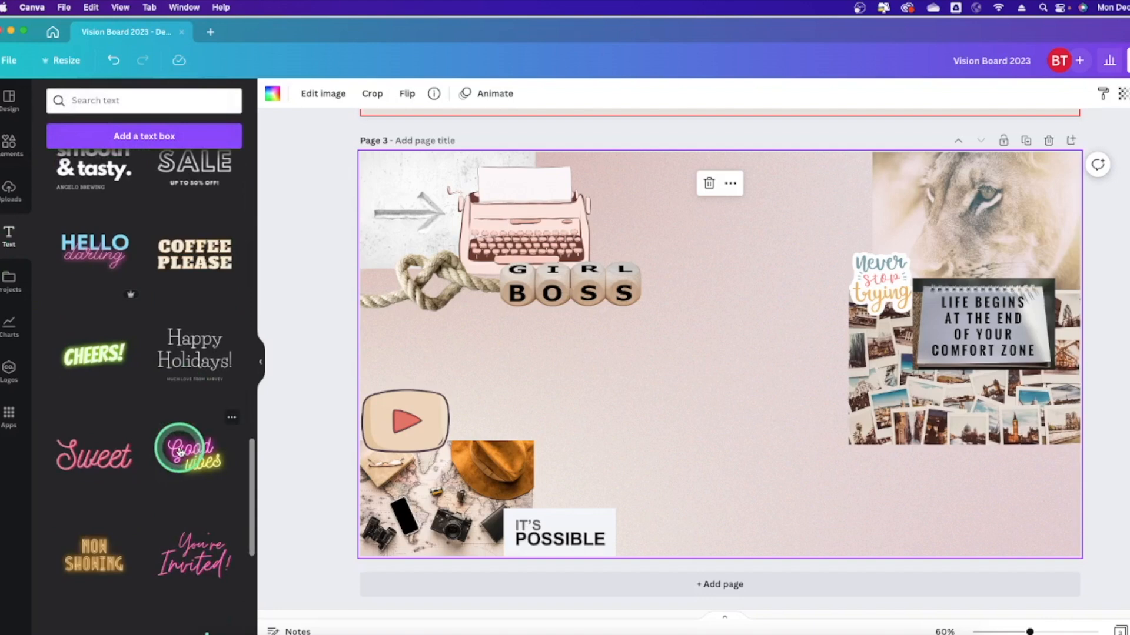
{"action": "mouse_move", "coordinate": [128, 297]}
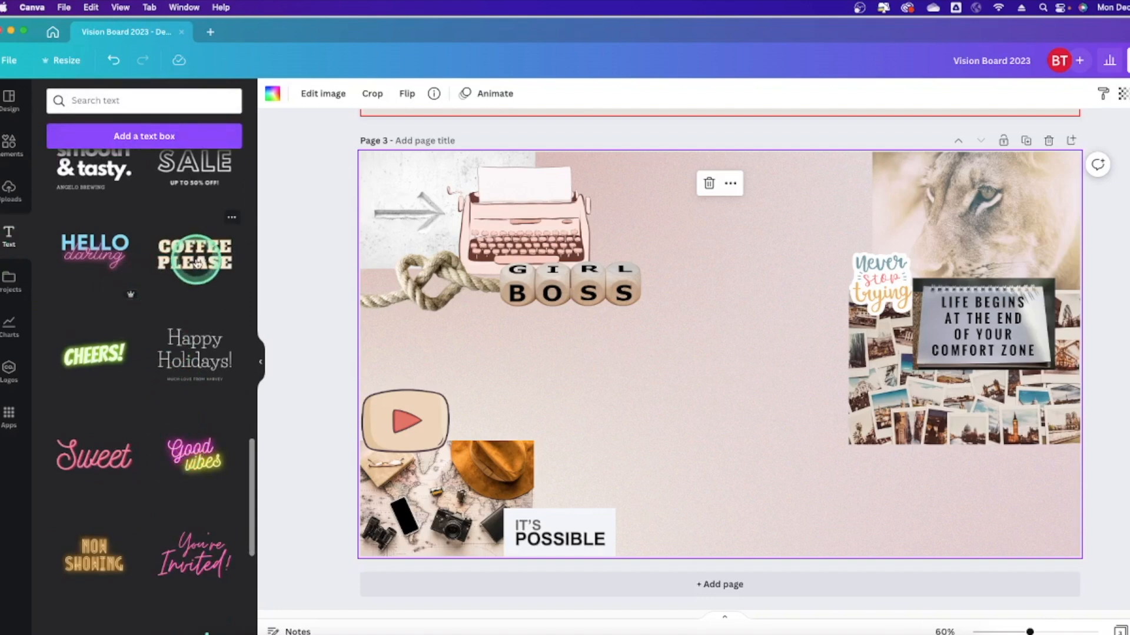
{"action": "scroll", "coordinate": [101, 327], "scroll_direction": "up", "scroll_amount": 4}
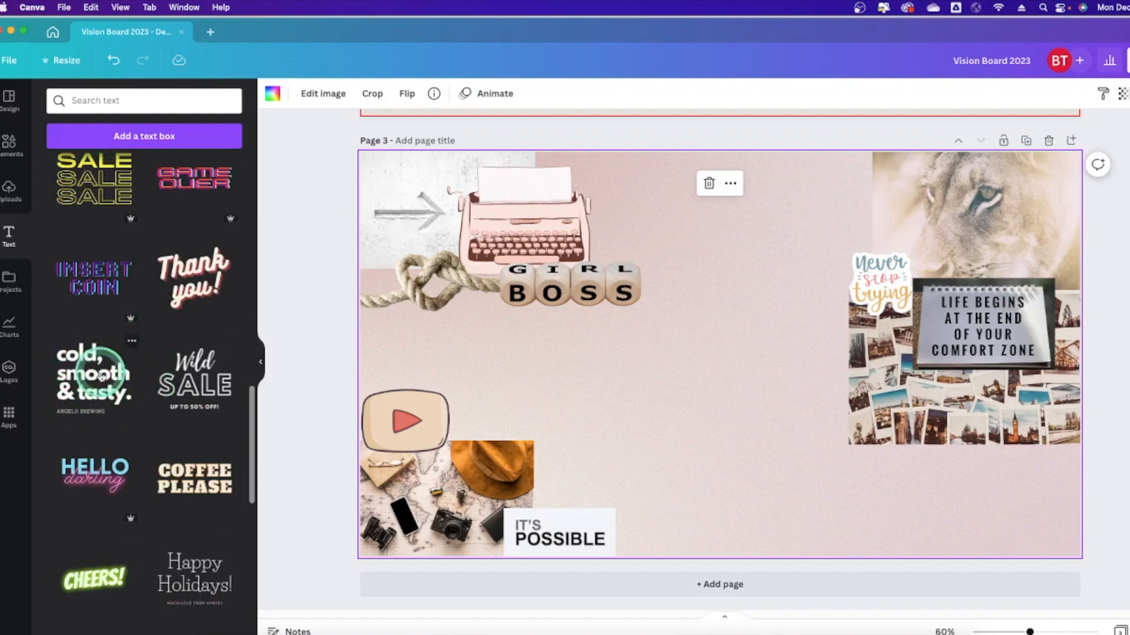
{"action": "scroll", "coordinate": [174, 218], "scroll_direction": "up", "scroll_amount": 5}
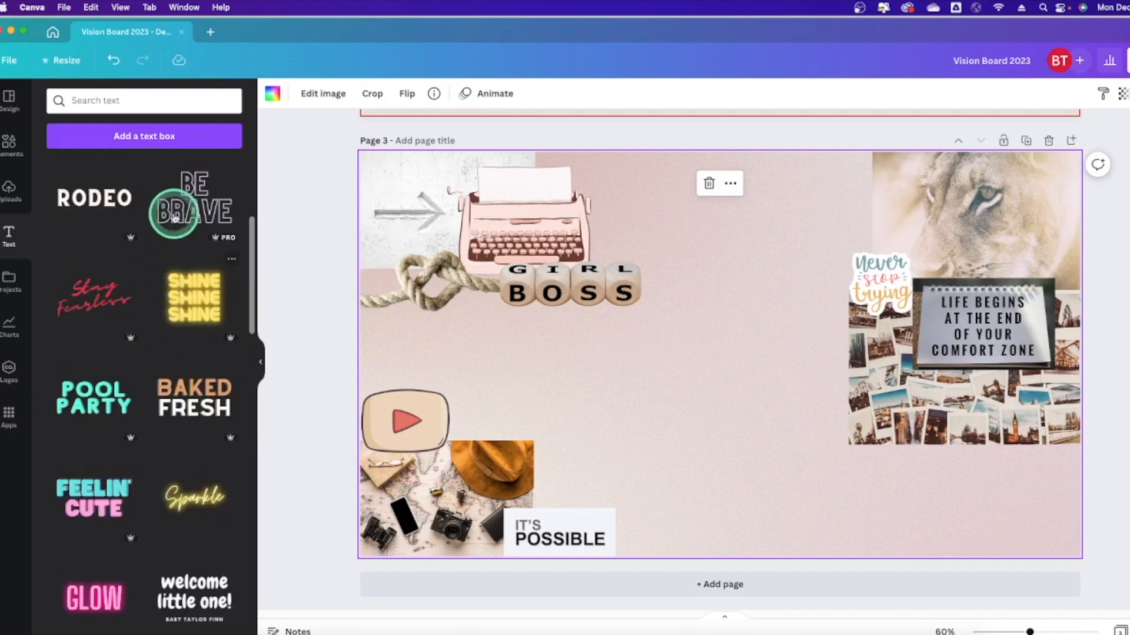
{"action": "left_click", "coordinate": [161, 135]}
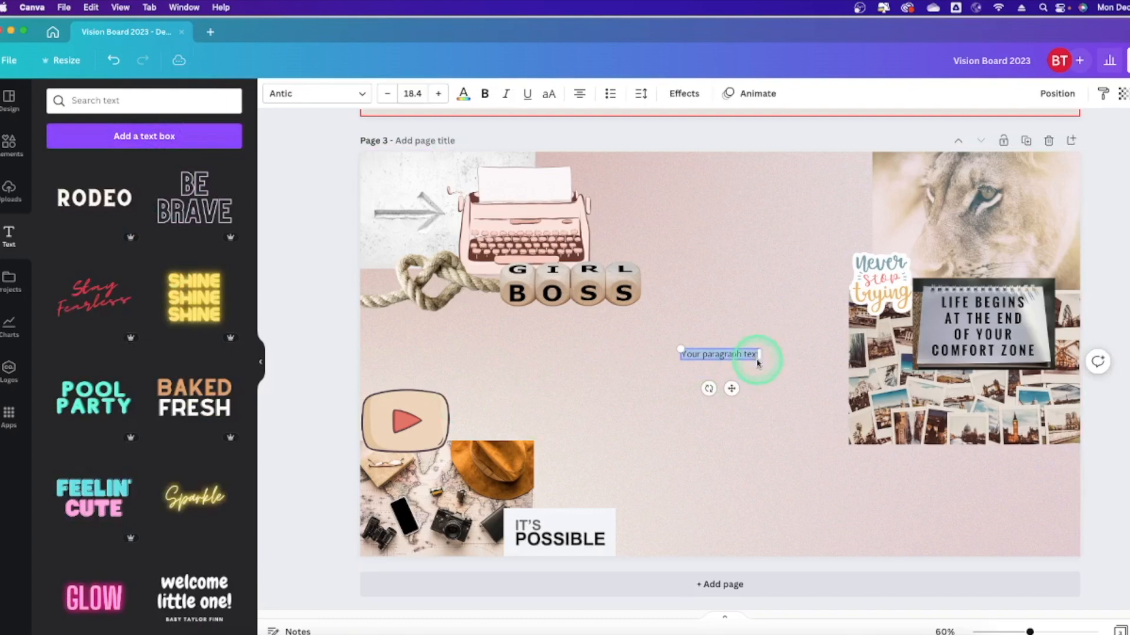
{"action": "left_click_drag", "start_coordinate": [756, 359], "coordinate": [742, 349]}
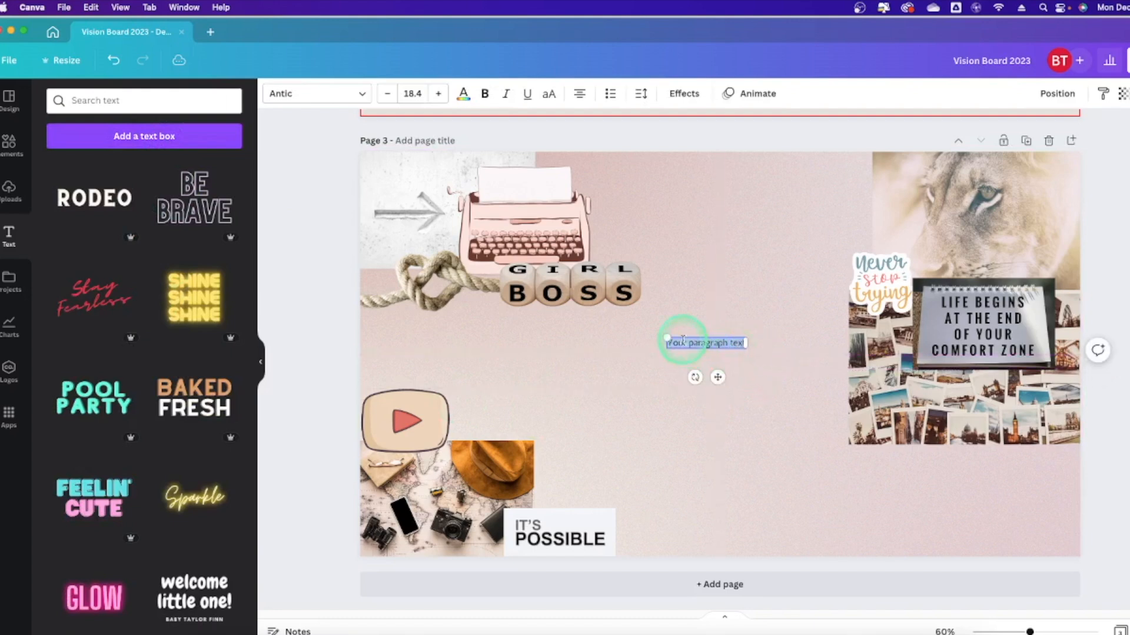
{"action": "left_click_drag", "start_coordinate": [665, 336], "coordinate": [641, 310]}
Set the text box's font size to 50.
{"action": "left_click", "coordinate": [388, 97]}
{"action": "left_click", "coordinate": [389, 97]}
{"action": "left_click", "coordinate": [438, 93]}
{"action": "left_click", "coordinate": [438, 93]}
{"action": "left_click", "coordinate": [416, 94]}
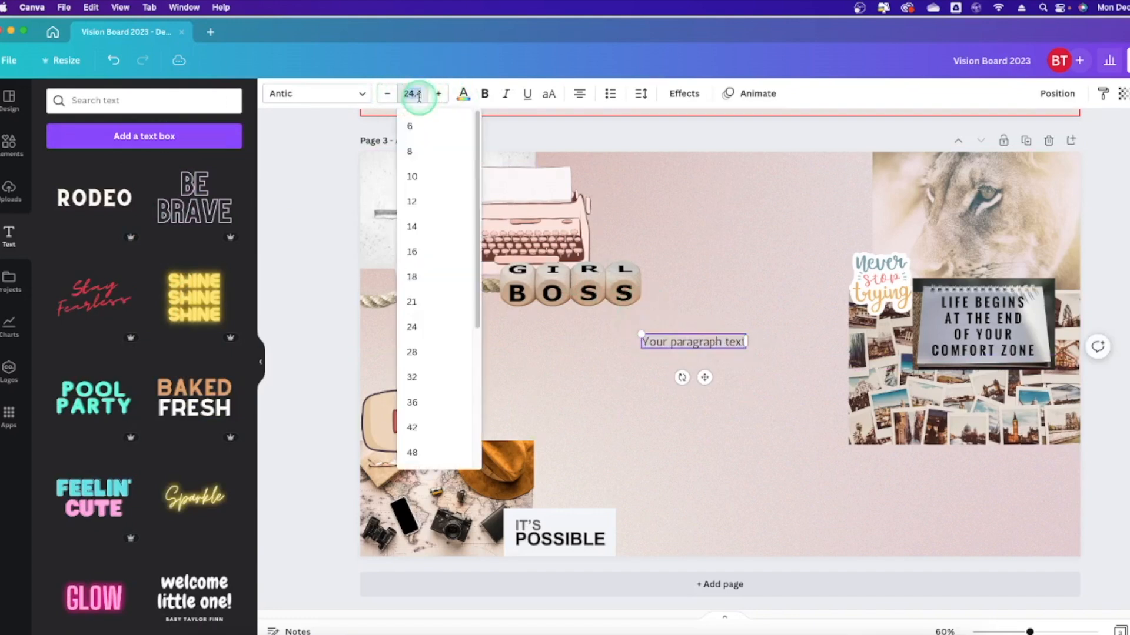
{"action": "type", "text": "50"}
{"action": "key", "text": "Return"}
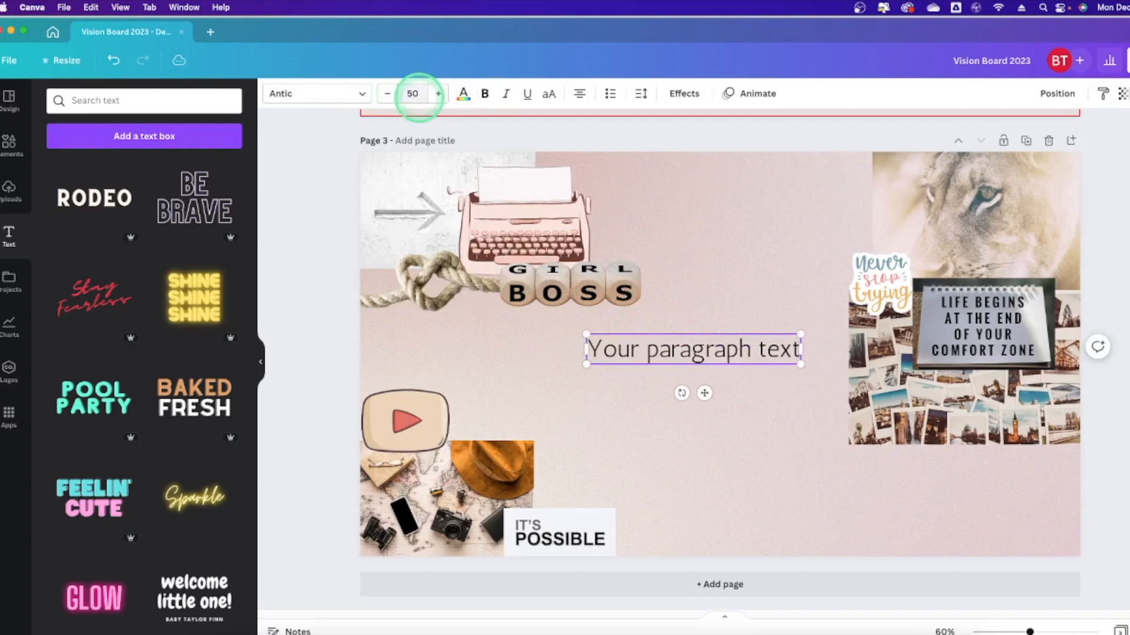
{"action": "left_click", "coordinate": [345, 93]}
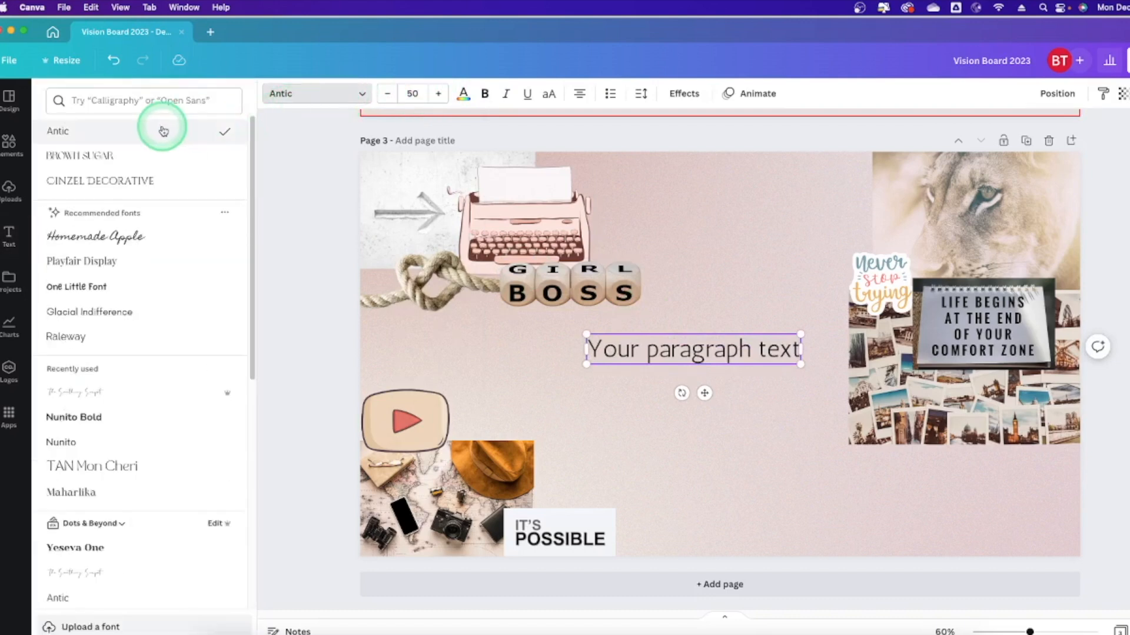
Change the font from Antic to cursive Feeling Passionate everywhere.
{"action": "scroll", "coordinate": [157, 252], "scroll_direction": "down", "scroll_amount": 5}
{"action": "scroll", "coordinate": [157, 256], "scroll_direction": "down", "scroll_amount": 2}
{"action": "scroll", "coordinate": [157, 256], "scroll_direction": "up", "scroll_amount": 8}
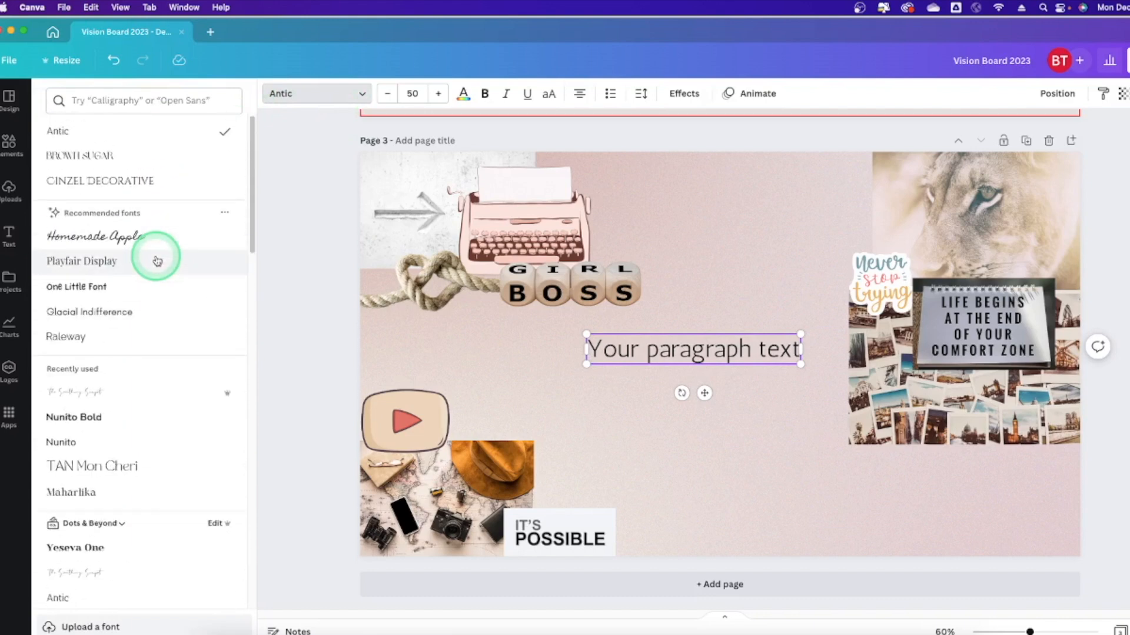
{"action": "left_click", "coordinate": [147, 101]}
{"action": "type", "text": "q"}
{"action": "type", "text": "ursive"}
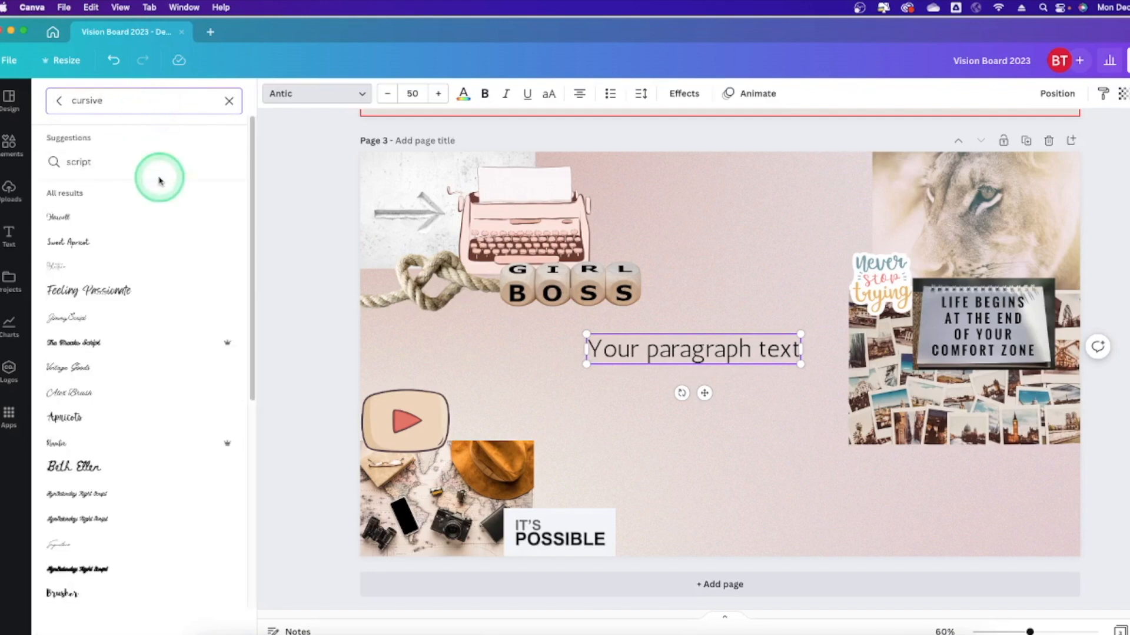
{"action": "left_click", "coordinate": [109, 293]}
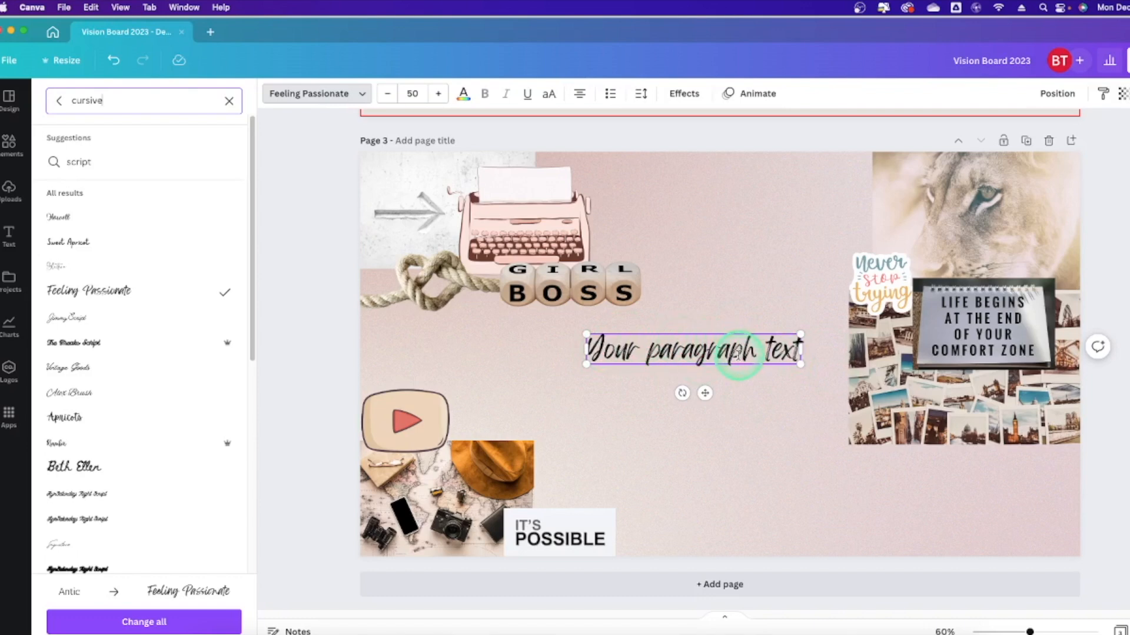
{"action": "left_click", "coordinate": [76, 594]}
{"action": "left_click", "coordinate": [168, 593]}
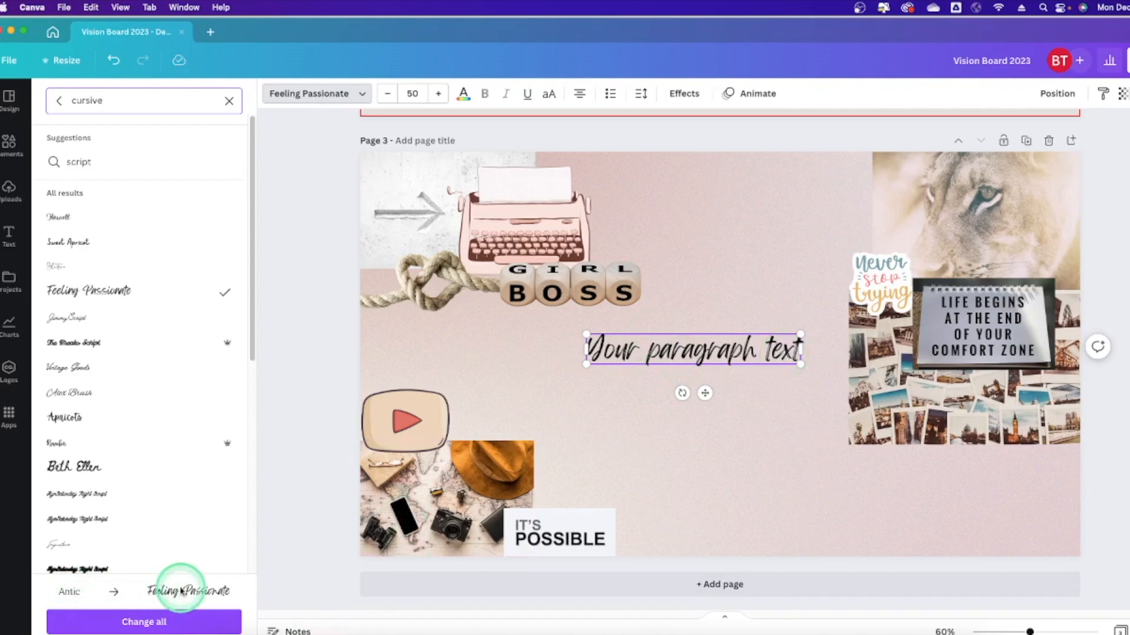
{"action": "left_click", "coordinate": [167, 627]}
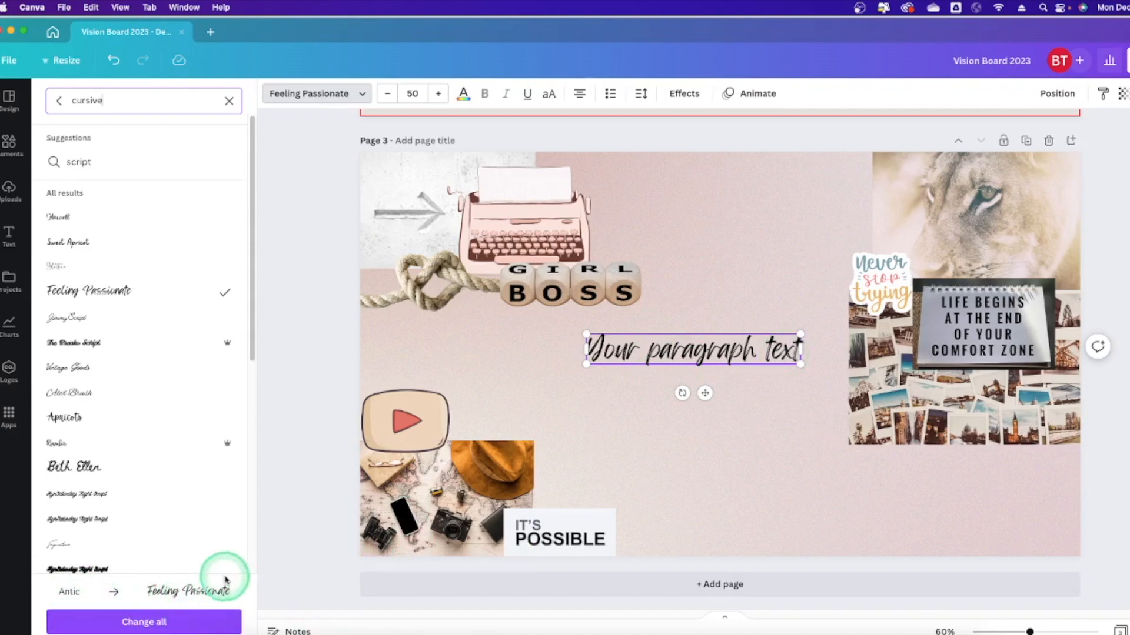
Replace the placeholder text with 'The beginning is always today.'.
{"action": "double_click", "coordinate": [749, 354]}
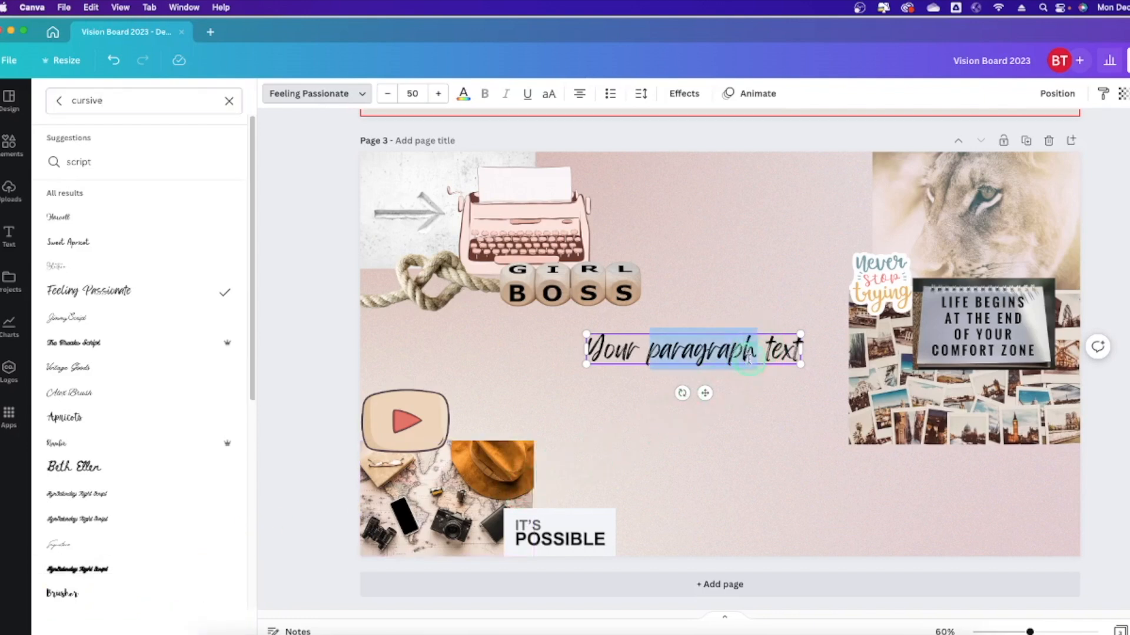
{"action": "left_click", "coordinate": [791, 353]}
{"action": "left_click_drag", "start_coordinate": [794, 353], "coordinate": [634, 348]}
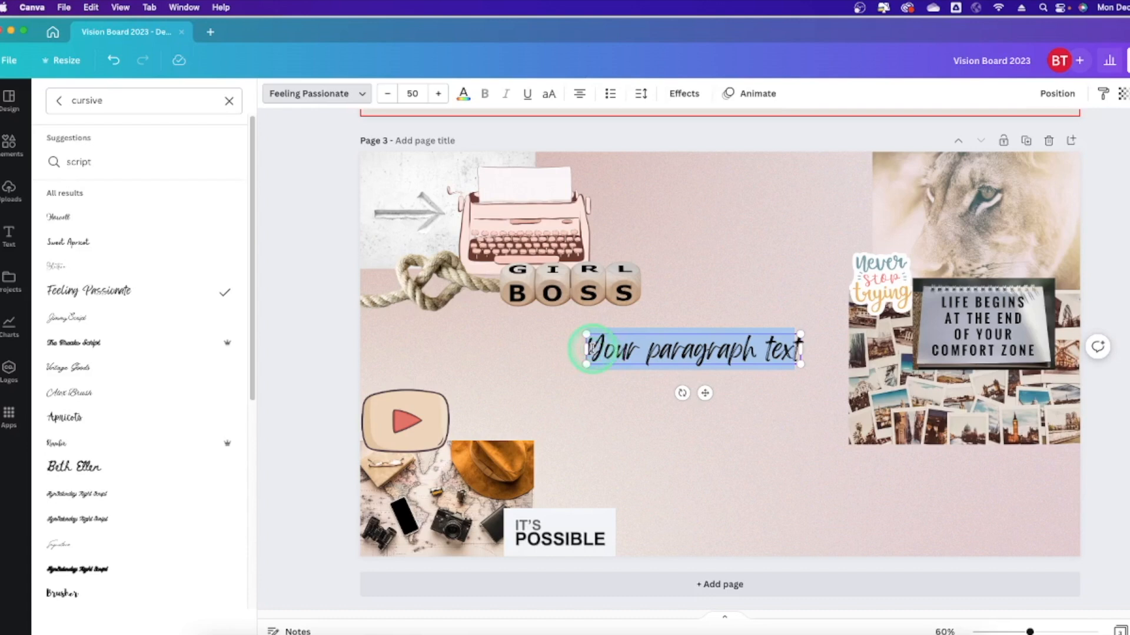
{"action": "type", "text": "Thet"}
{"action": "key", "text": "BackSpace"}
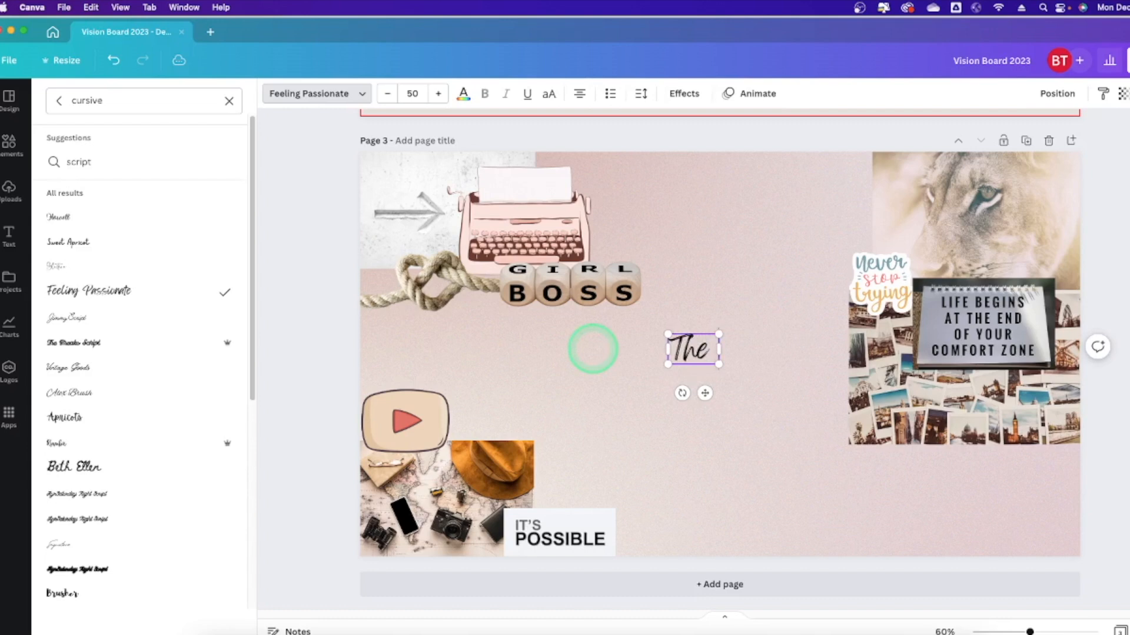
{"action": "type", "text": "beginning is"}
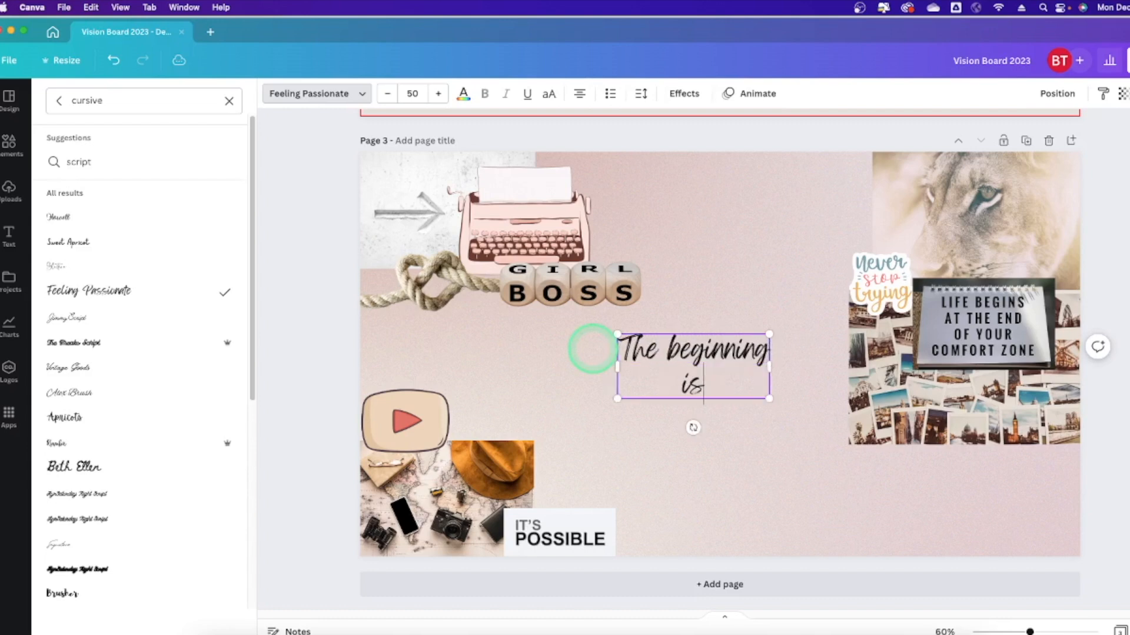
{"action": "type", "text": " always today."}
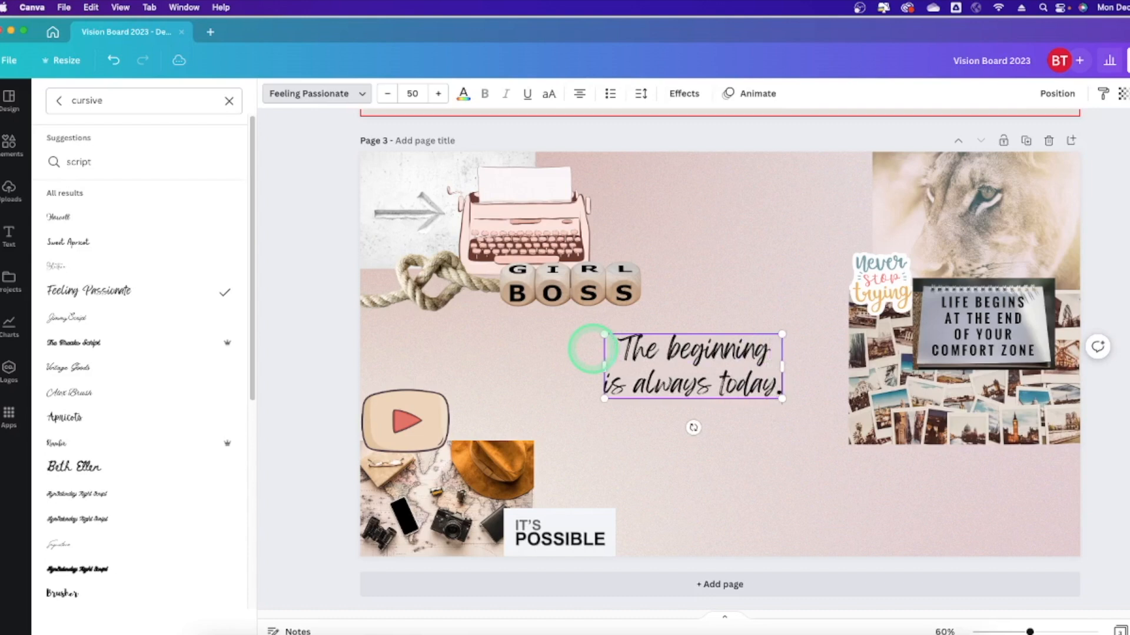
{"action": "left_click", "coordinate": [560, 389]}
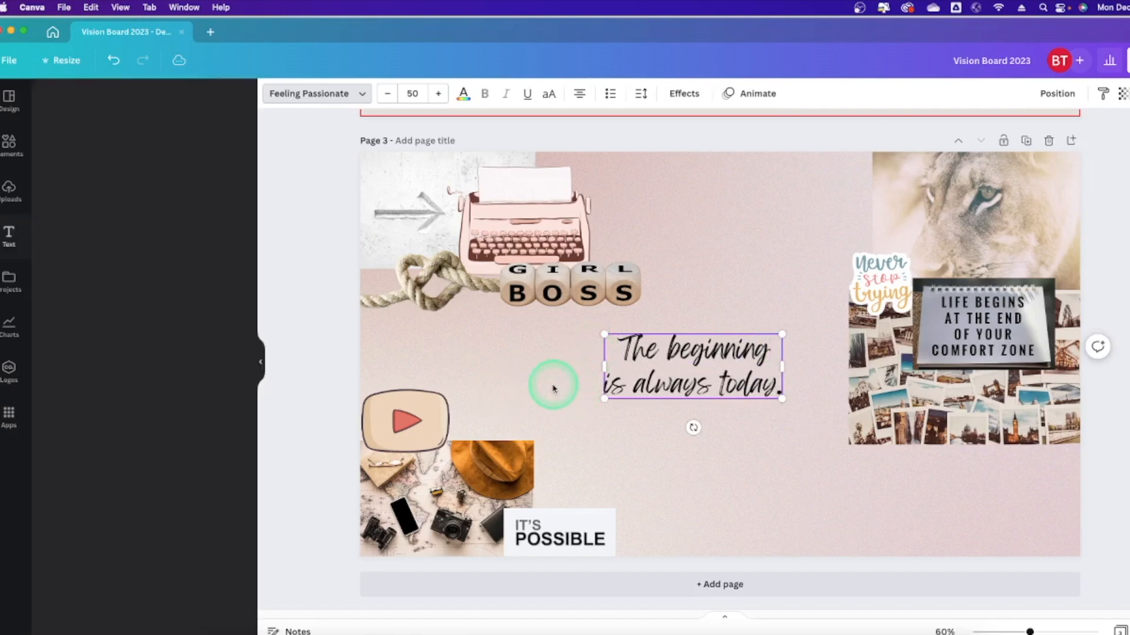
Colour the quote text terracotta.
{"action": "left_click", "coordinate": [553, 346]}
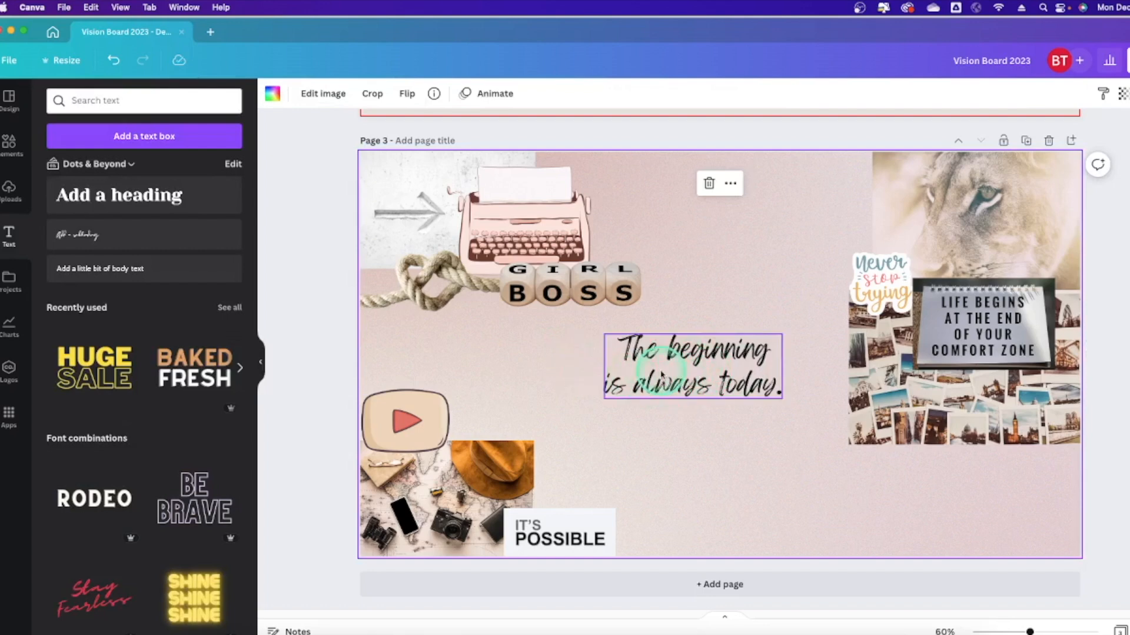
{"action": "left_click", "coordinate": [702, 373]}
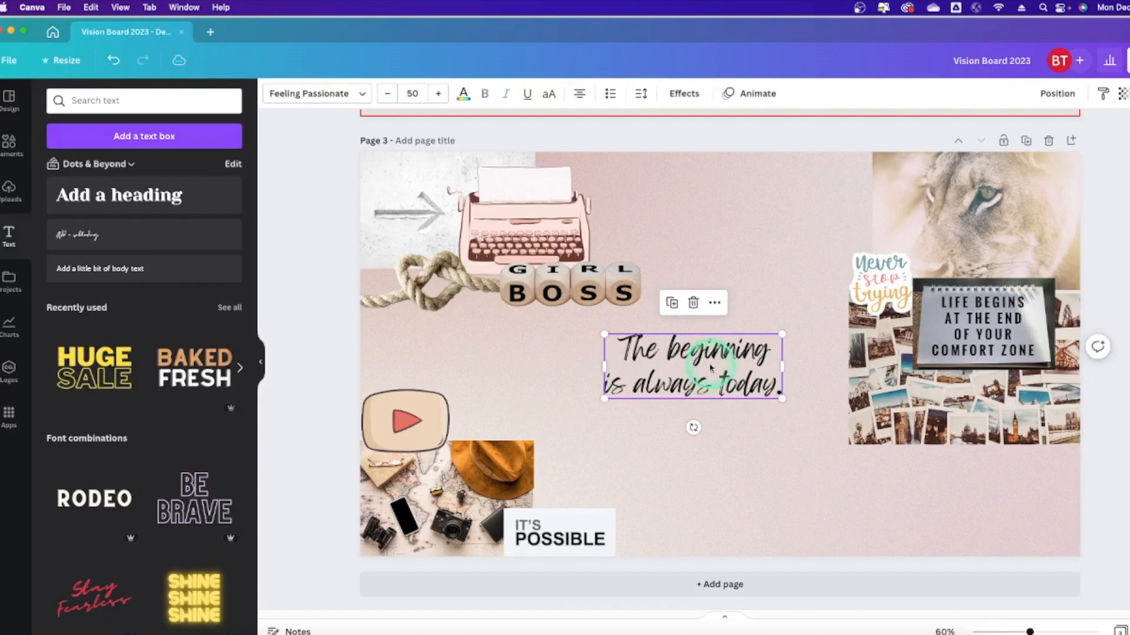
{"action": "left_click", "coordinate": [463, 95]}
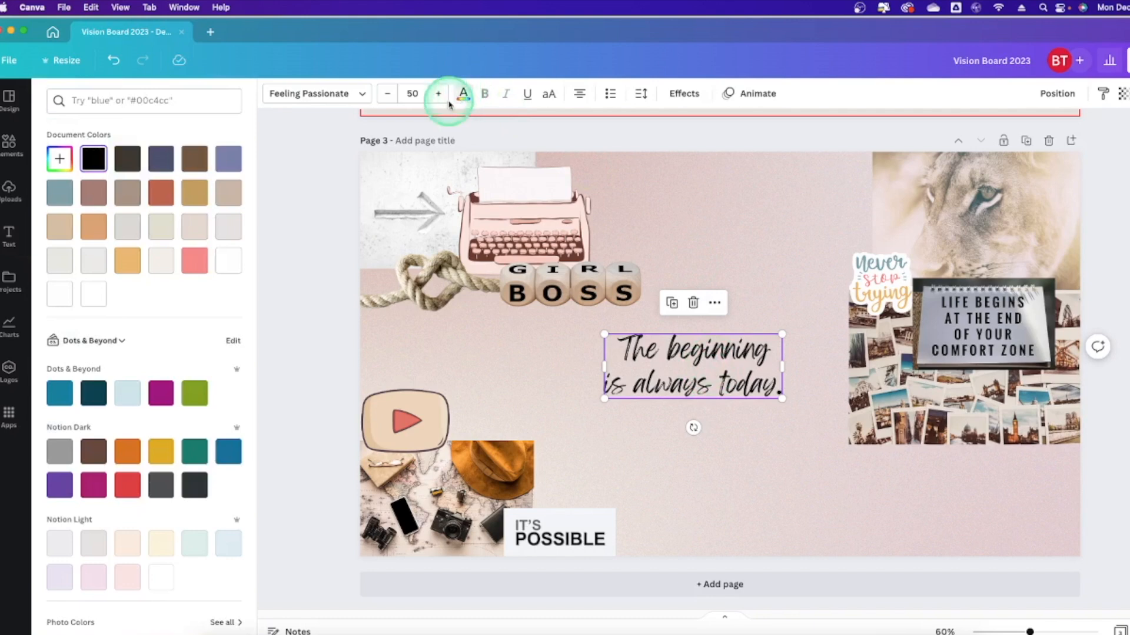
{"action": "left_click", "coordinate": [161, 193]}
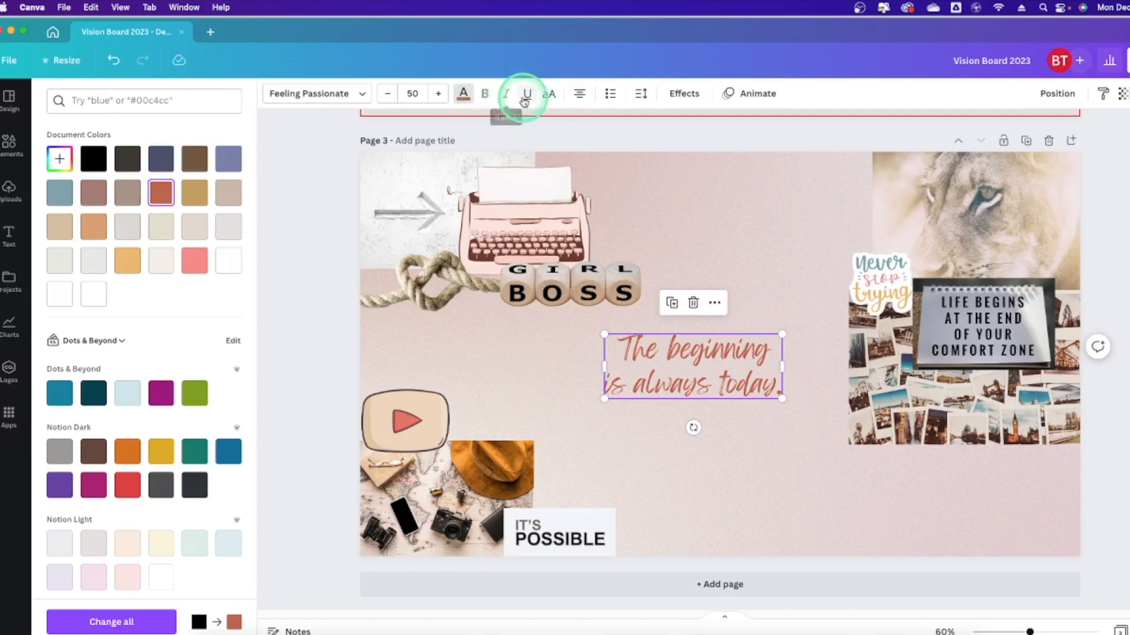
Centre-align the quote and leave it without bullets or numbering.
{"action": "left_click", "coordinate": [580, 95]}
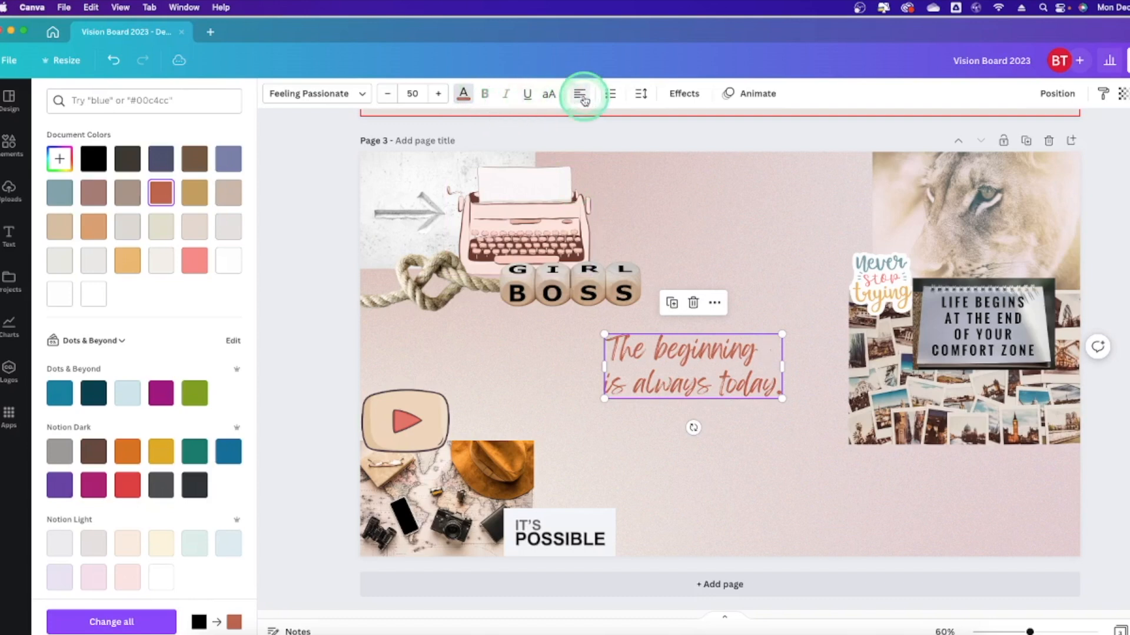
{"action": "left_click", "coordinate": [583, 97]}
{"action": "left_click", "coordinate": [582, 98]}
{"action": "left_click", "coordinate": [583, 98]}
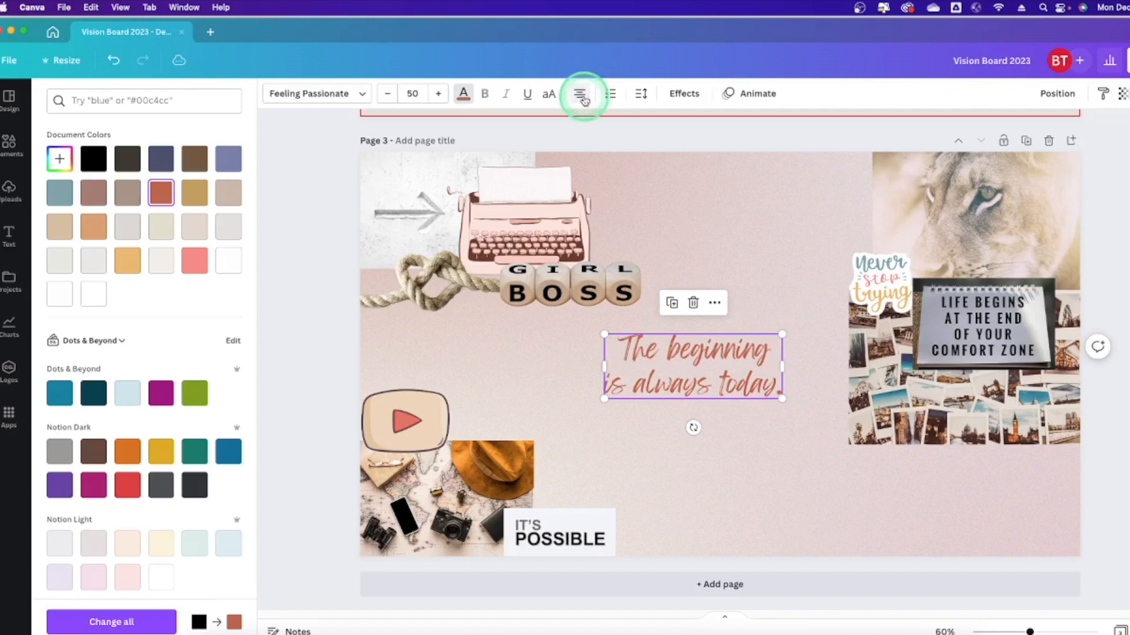
{"action": "left_click", "coordinate": [582, 97]}
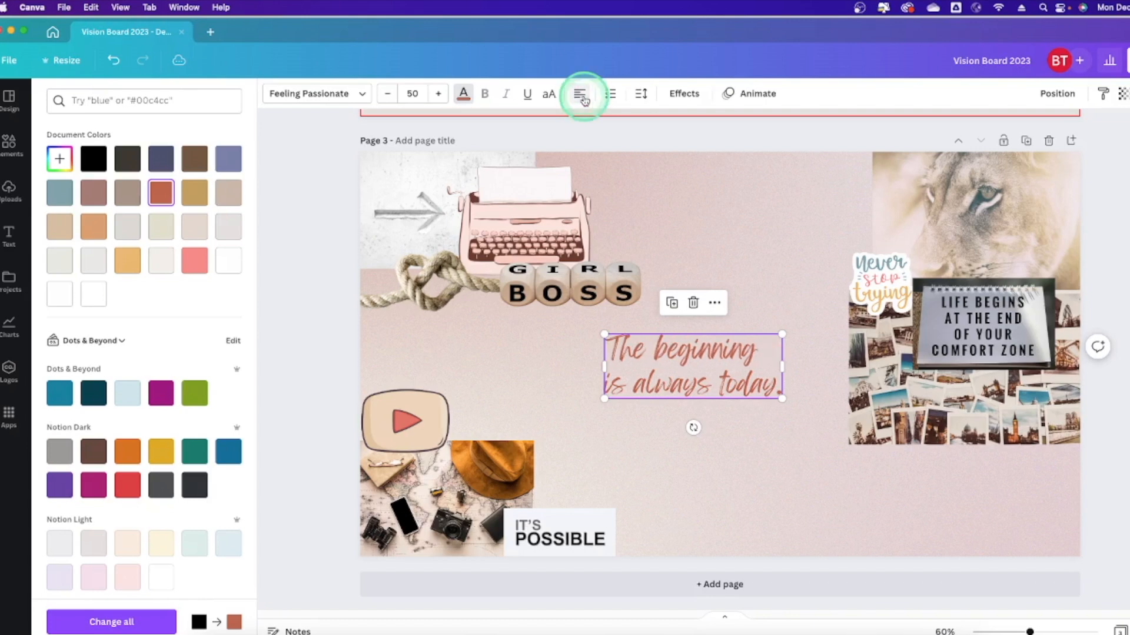
{"action": "left_click", "coordinate": [582, 97]}
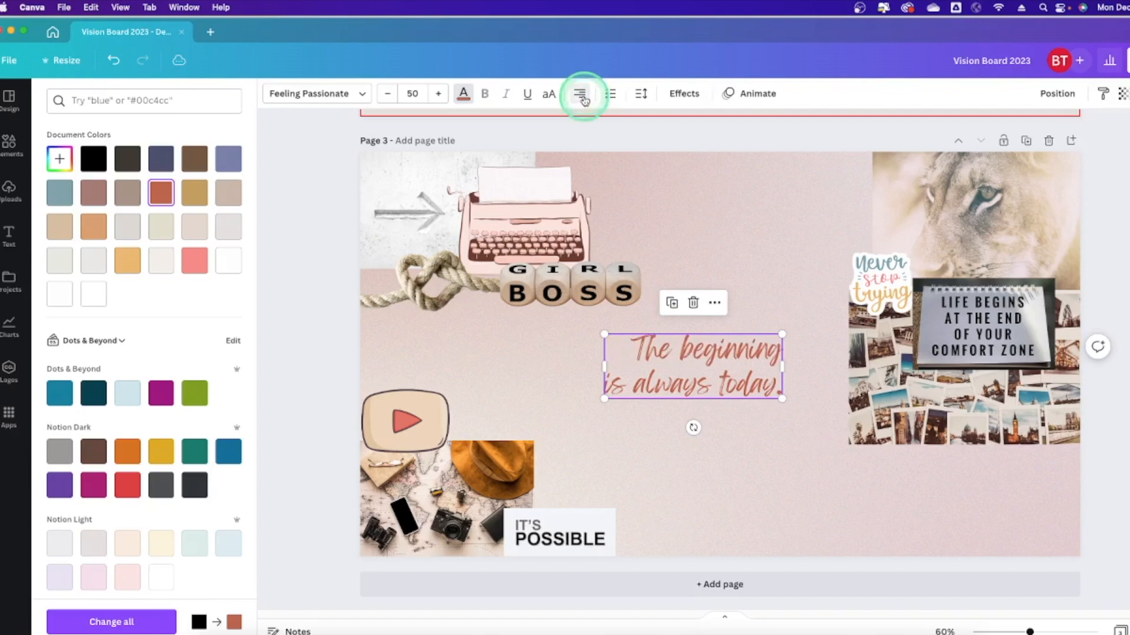
{"action": "left_click", "coordinate": [583, 98]}
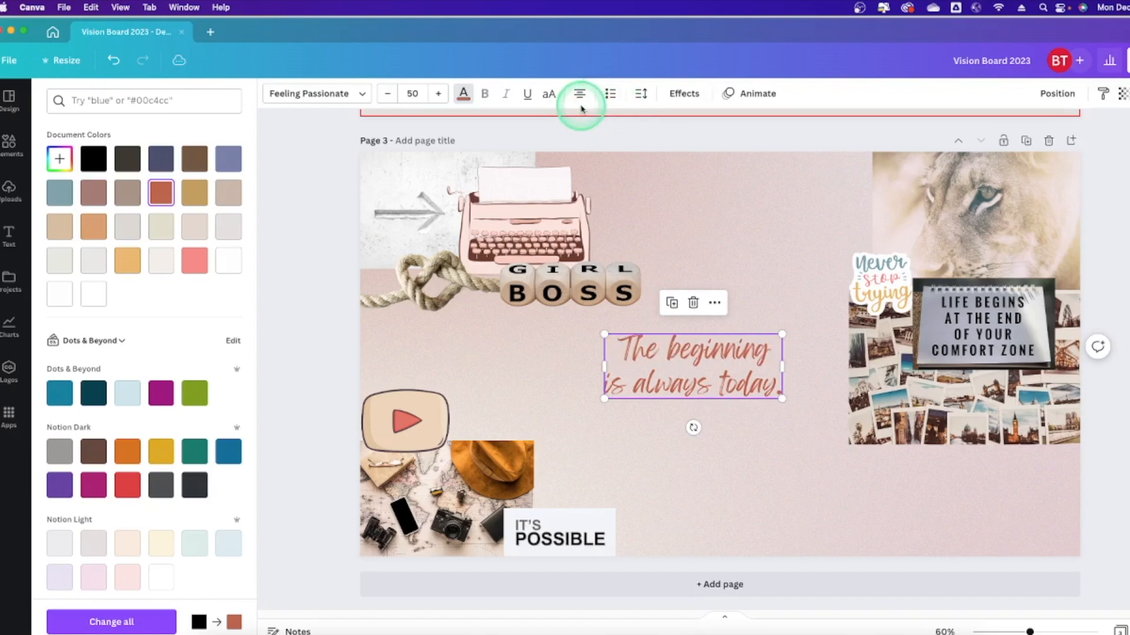
{"action": "left_click", "coordinate": [612, 98]}
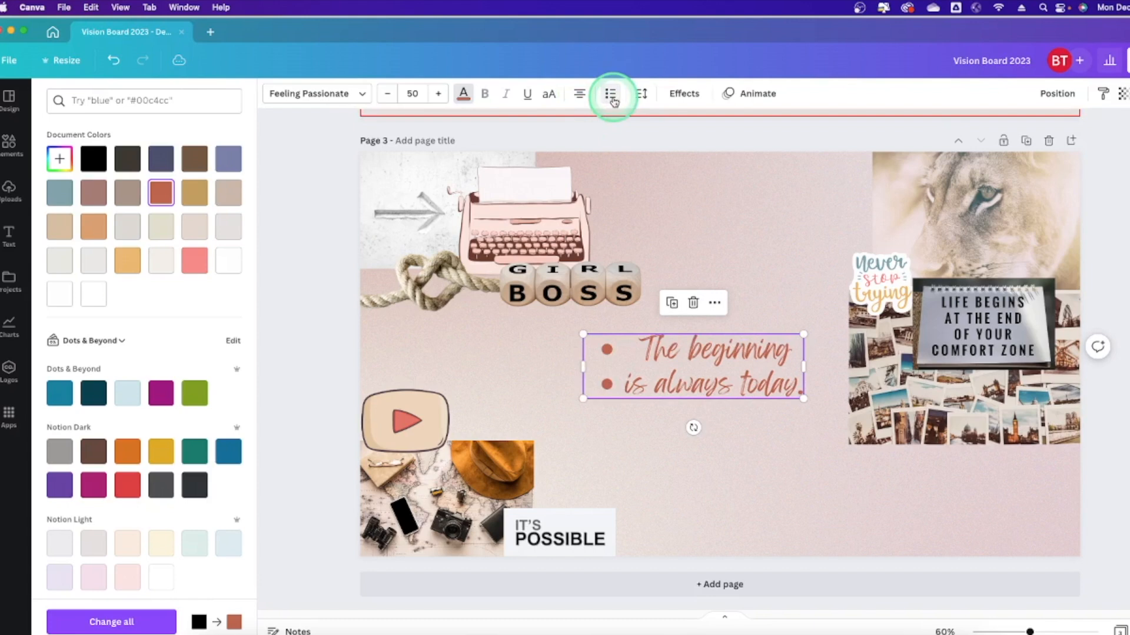
{"action": "left_click", "coordinate": [612, 100]}
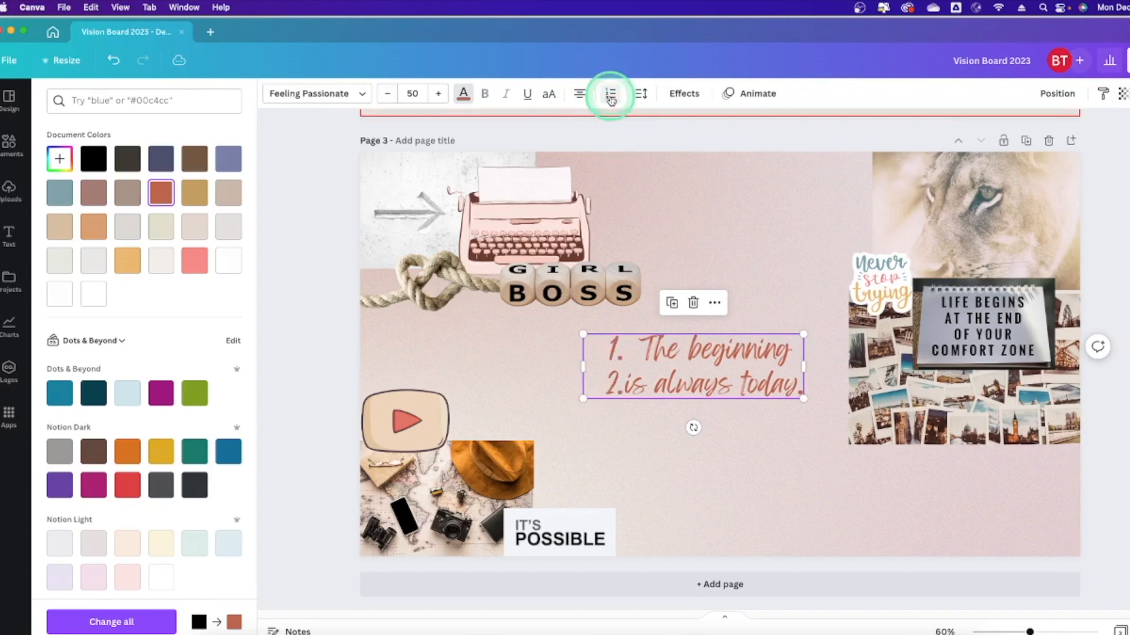
{"action": "left_click", "coordinate": [612, 100]}
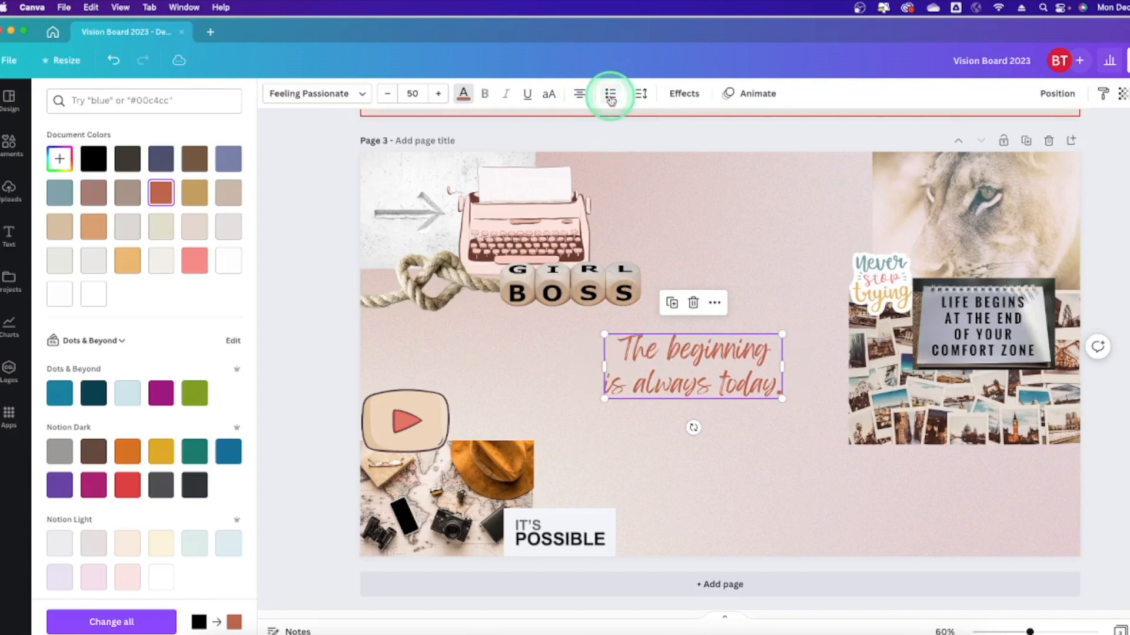
Set the quote's line spacing to 0.98, keeping letter spacing at 0.
{"action": "left_click", "coordinate": [645, 96]}
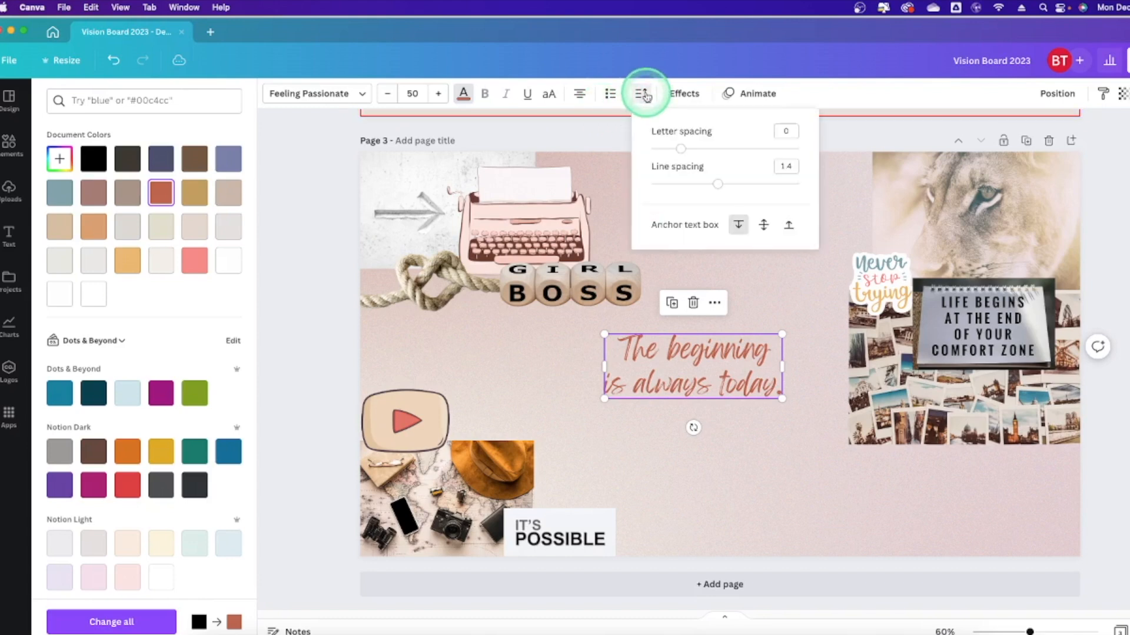
{"action": "mouse_move", "coordinate": [717, 186]}
{"action": "left_mouse_down"}
{"action": "mouse_move", "coordinate": [664, 187]}
{"action": "mouse_move", "coordinate": [827, 186]}
{"action": "mouse_move", "coordinate": [710, 184]}
{"action": "left_mouse_up"}
{"action": "left_click", "coordinate": [637, 357]}
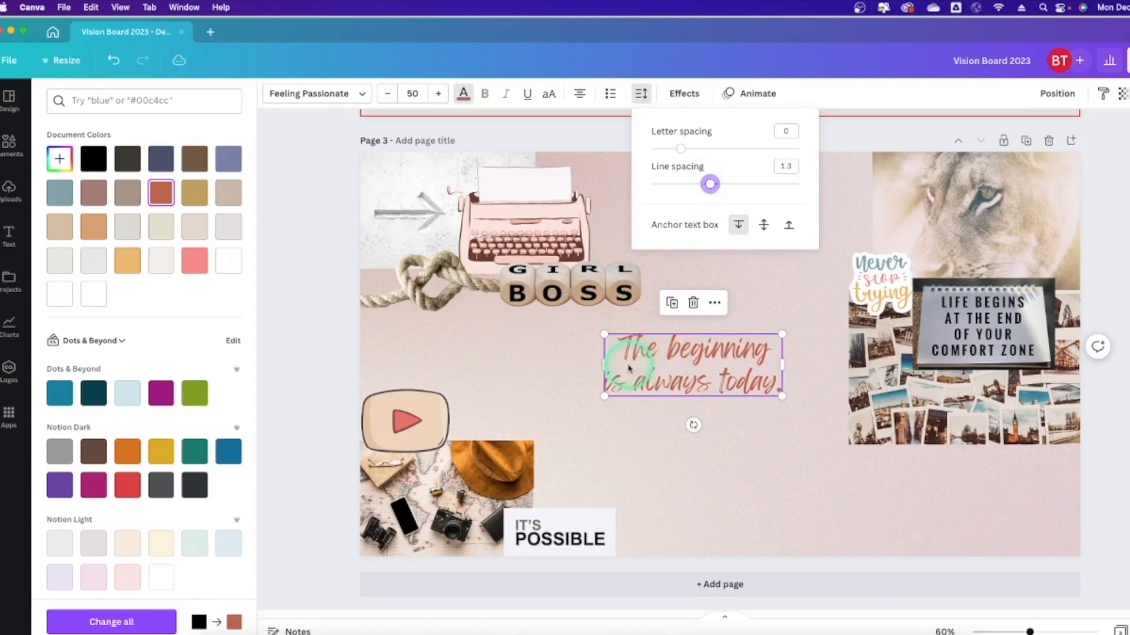
{"action": "left_click_drag", "start_coordinate": [710, 183], "coordinate": [687, 197]}
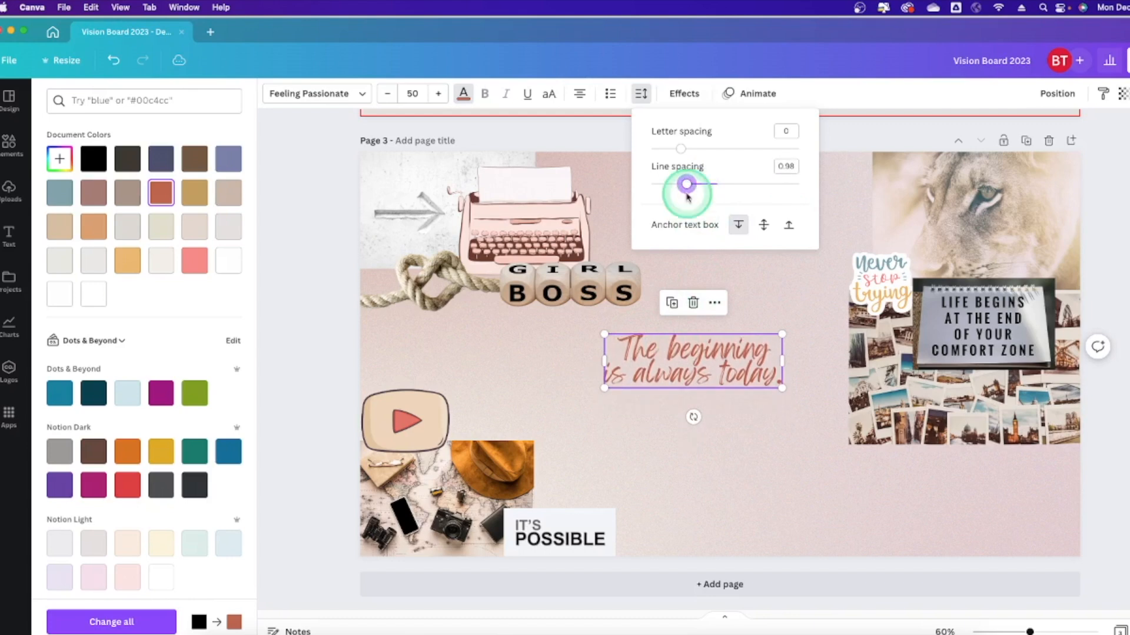
{"action": "mouse_move", "coordinate": [681, 148]}
{"action": "left_mouse_down"}
{"action": "mouse_move", "coordinate": [704, 151]}
{"action": "mouse_move", "coordinate": [680, 155]}
{"action": "left_mouse_up"}
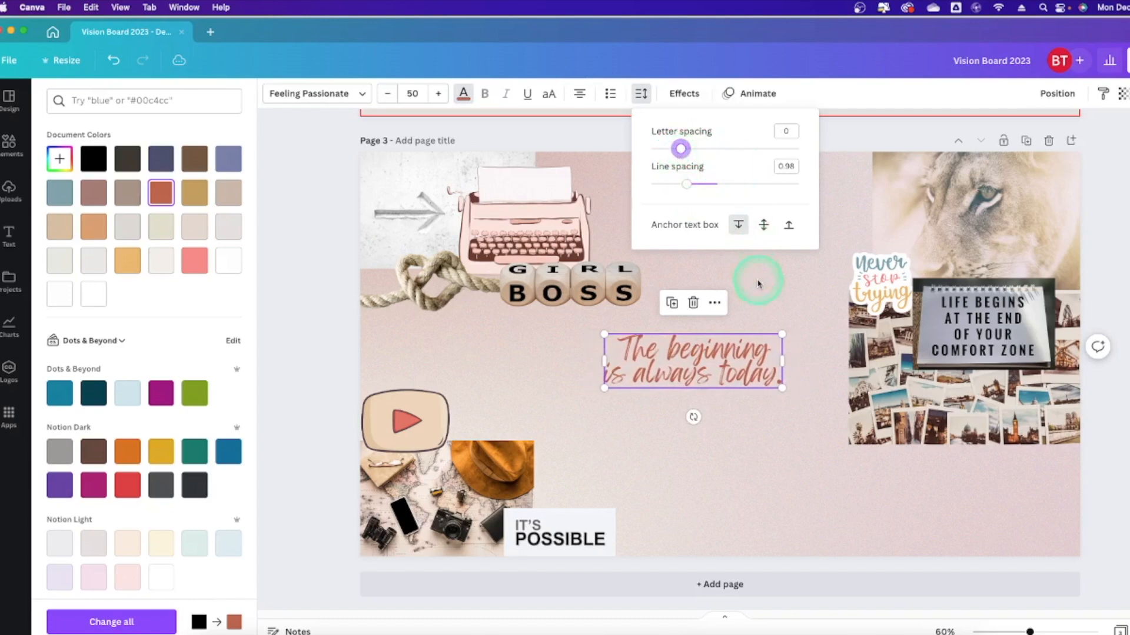
{"action": "left_click", "coordinate": [772, 313]}
Shrink the quote to about size 26.9 and move it onto the typewriter paper.
{"action": "left_click_drag", "start_coordinate": [708, 366], "coordinate": [528, 354]}
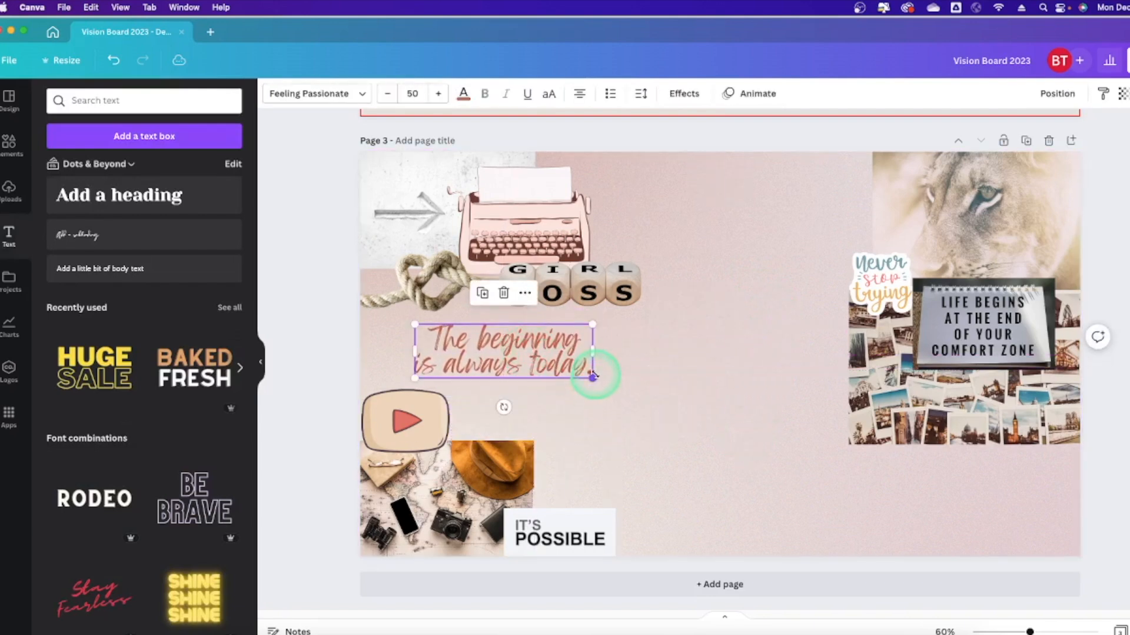
{"action": "left_click_drag", "start_coordinate": [592, 379], "coordinate": [560, 365]}
{"action": "left_click_drag", "start_coordinate": [519, 329], "coordinate": [566, 154]}
{"action": "left_click_drag", "start_coordinate": [608, 202], "coordinate": [552, 185]}
Nudge the quote into place on the paper, then show 'financial security' photo results.
{"action": "left_click", "coordinate": [651, 208]}
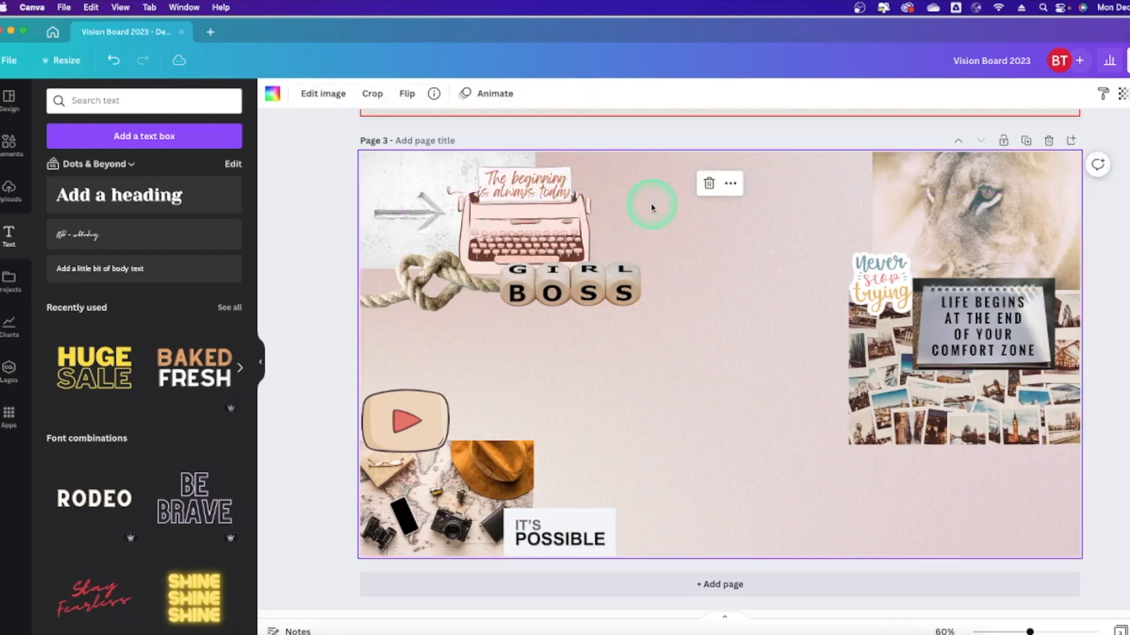
{"action": "left_click", "coordinate": [527, 183]}
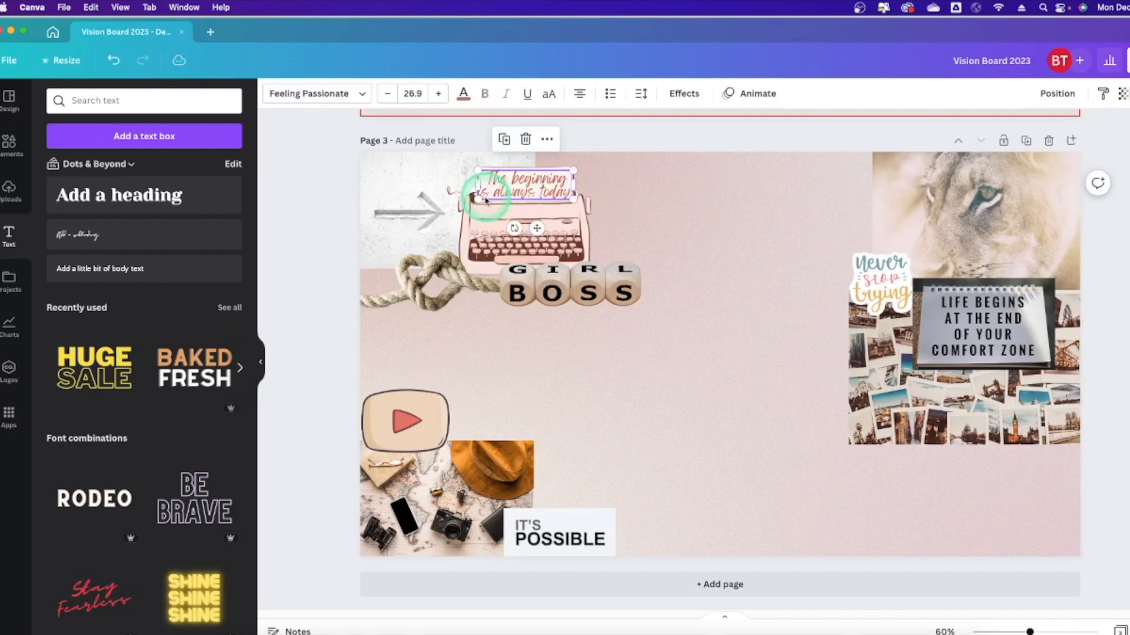
{"action": "left_click", "coordinate": [685, 200]}
{"action": "left_click_drag", "start_coordinate": [542, 185], "coordinate": [540, 182]}
{"action": "left_click", "coordinate": [731, 224]}
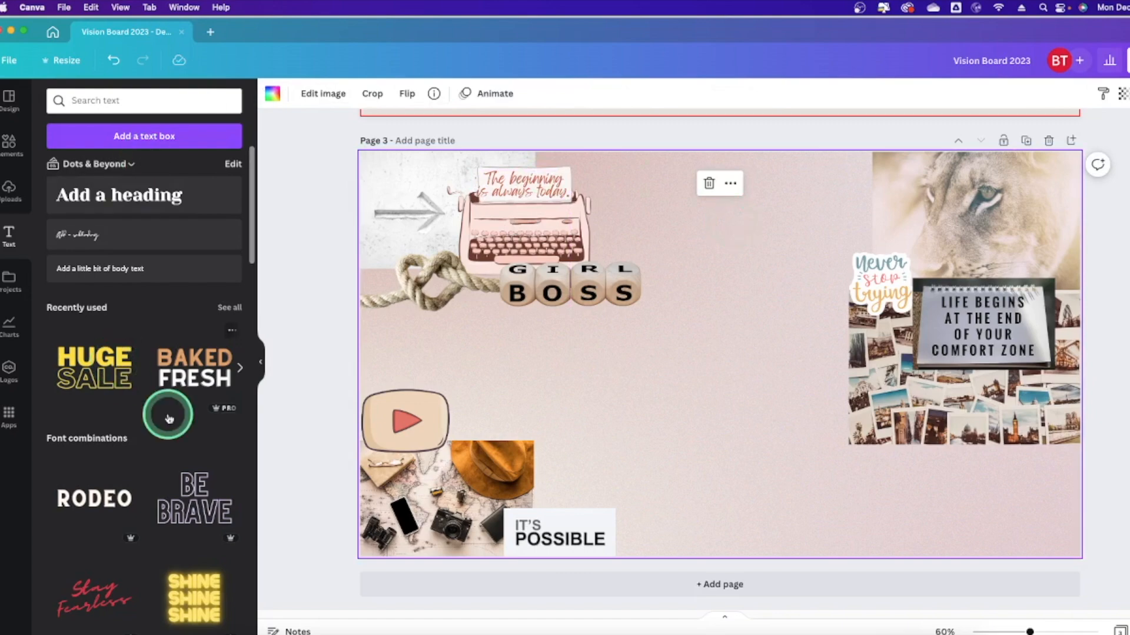
{"action": "scroll", "coordinate": [118, 386], "scroll_direction": "down", "scroll_amount": 10}
{"action": "left_click", "coordinate": [133, 132]}
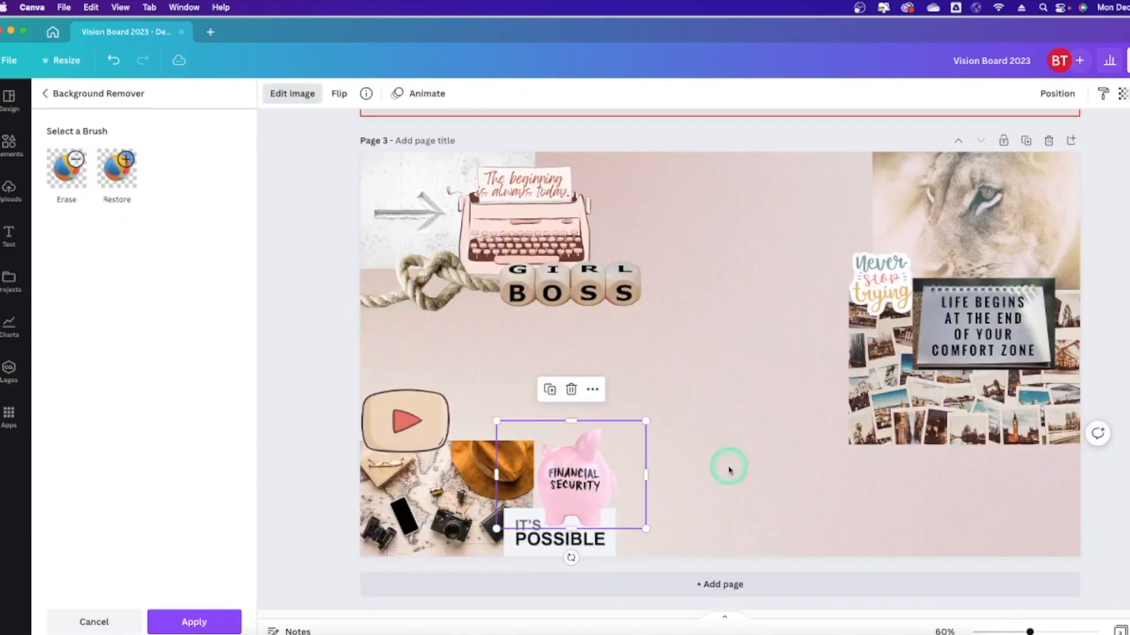
Remove the piggy bank's background and add the graduate illustration mid-page.
{"action": "left_click", "coordinate": [92, 131]}
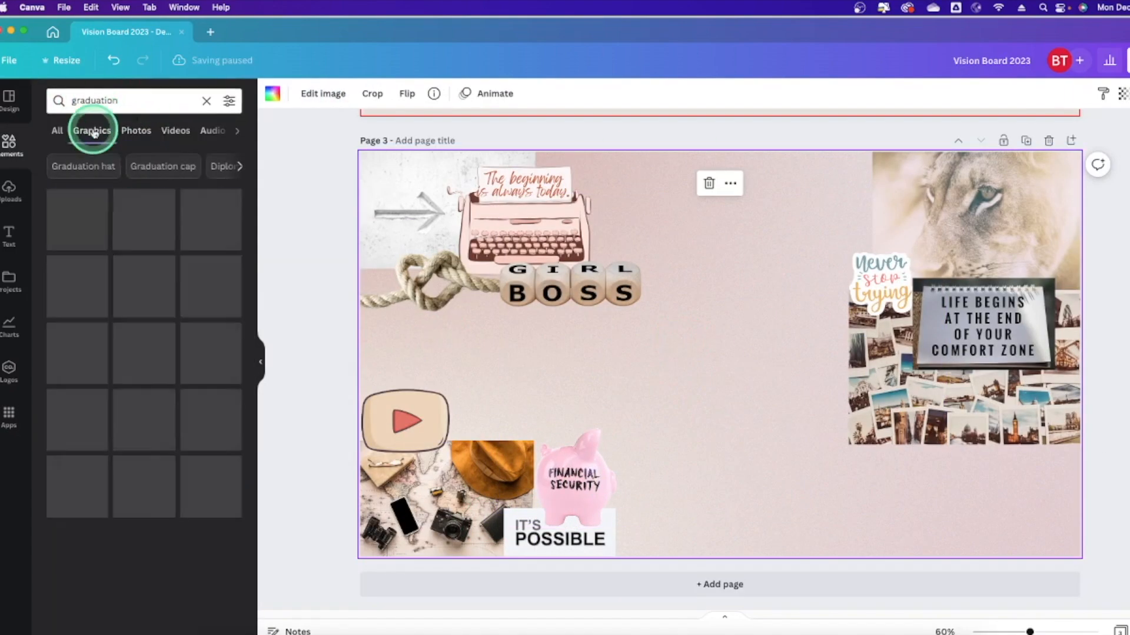
{"action": "left_click", "coordinate": [151, 341]}
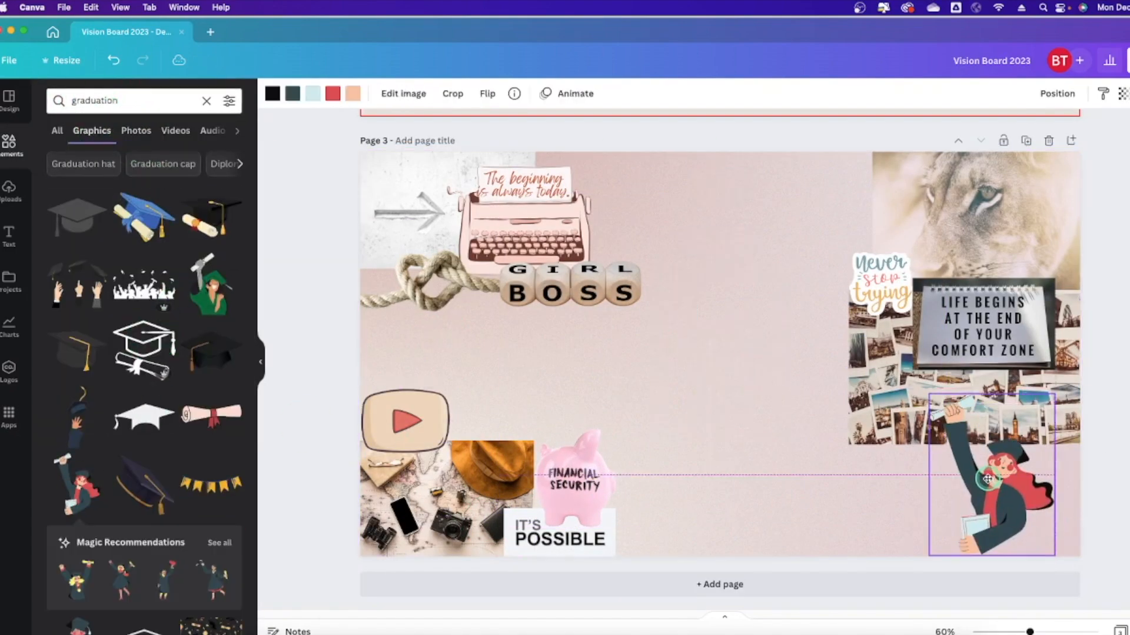
{"action": "left_click", "coordinate": [723, 310]}
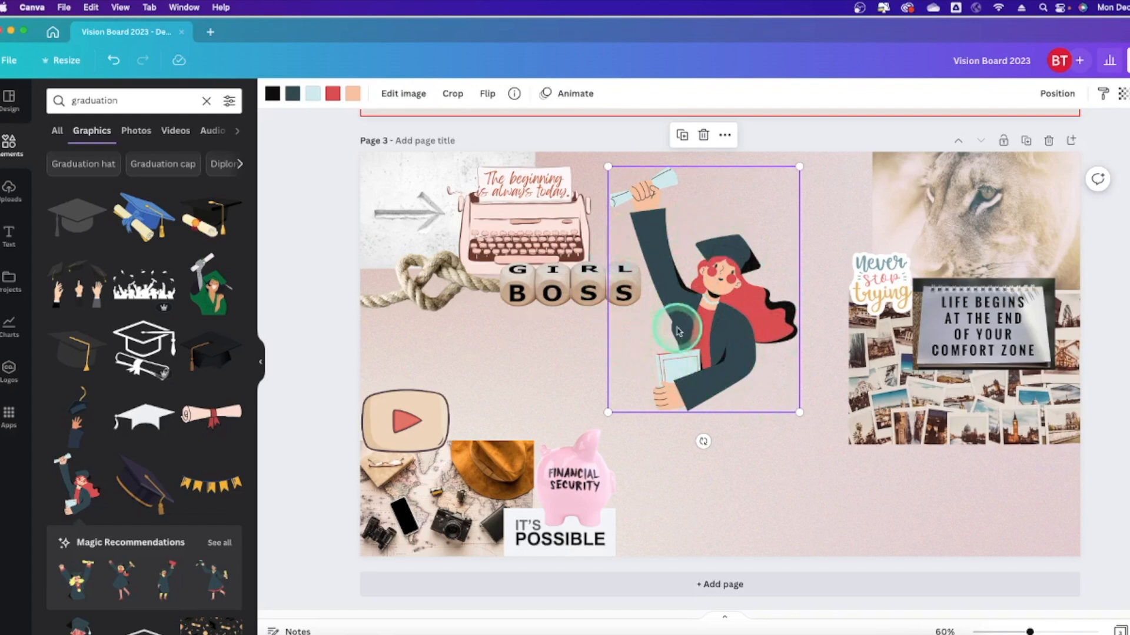
Try beige, brown and mauve-brown Document Colors on the graduate illustration's skin.
{"action": "left_click", "coordinate": [379, 105]}
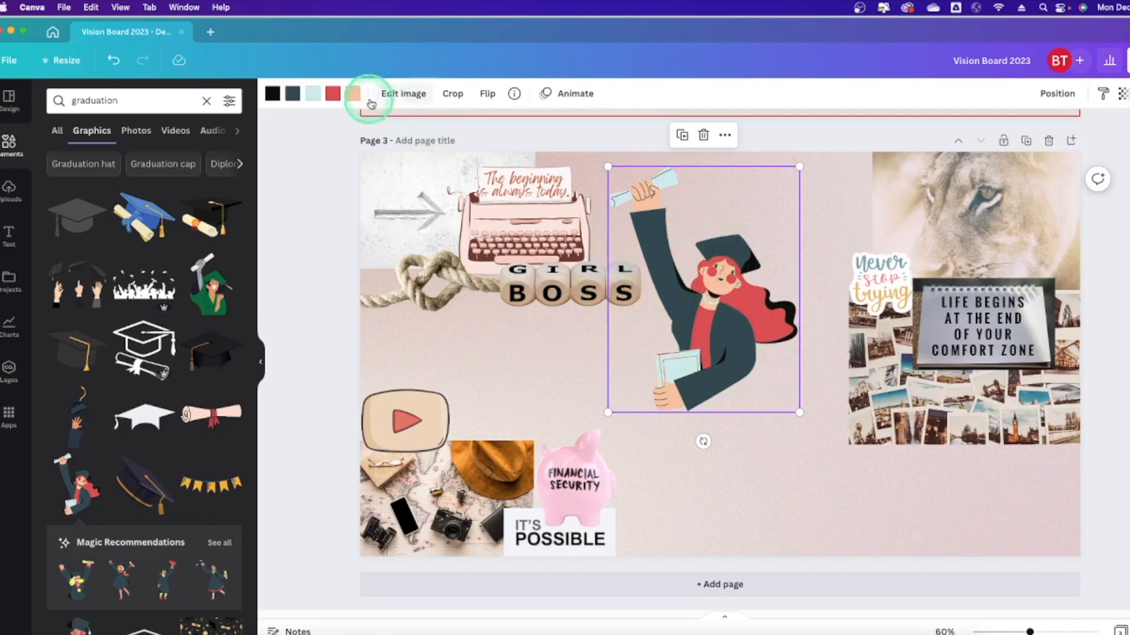
{"action": "left_click", "coordinate": [357, 97]}
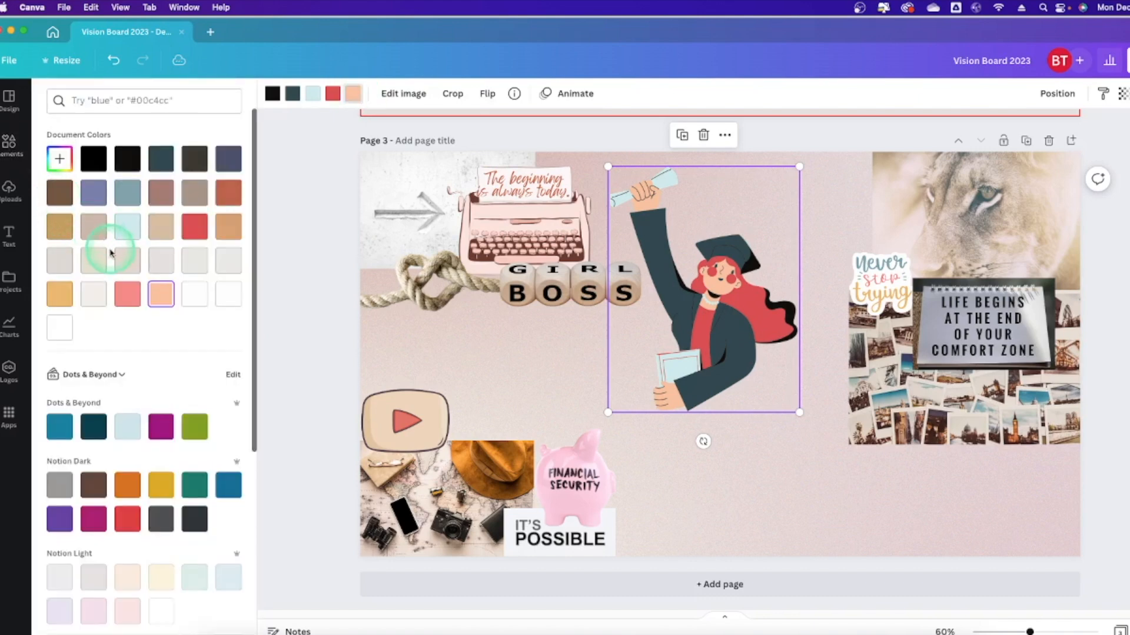
{"action": "left_click", "coordinate": [101, 236]}
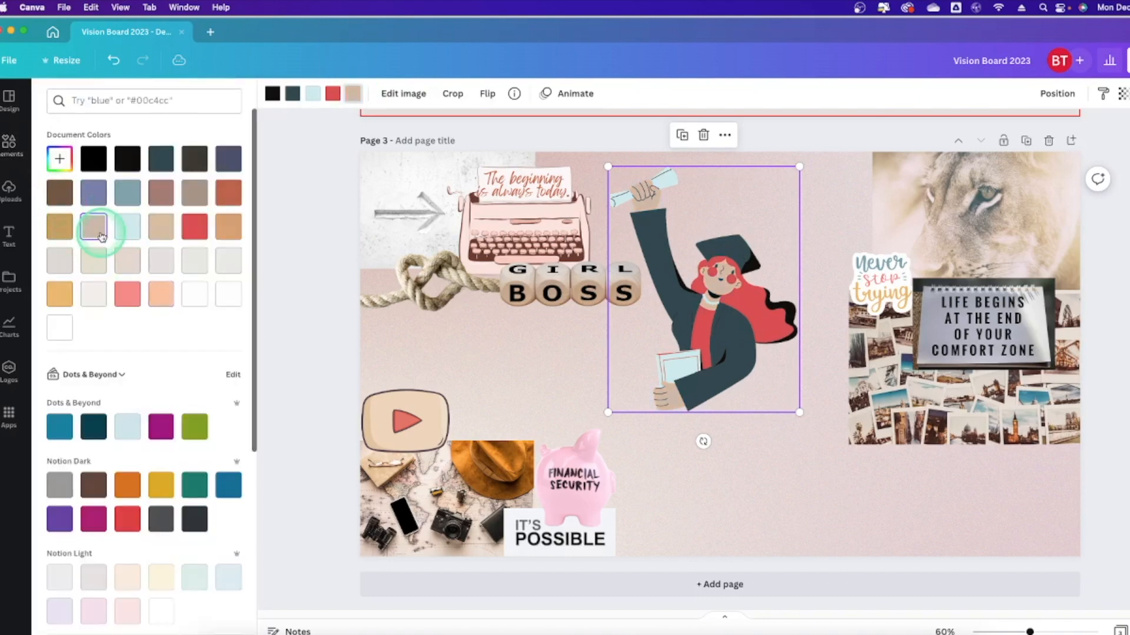
{"action": "left_click", "coordinate": [61, 200]}
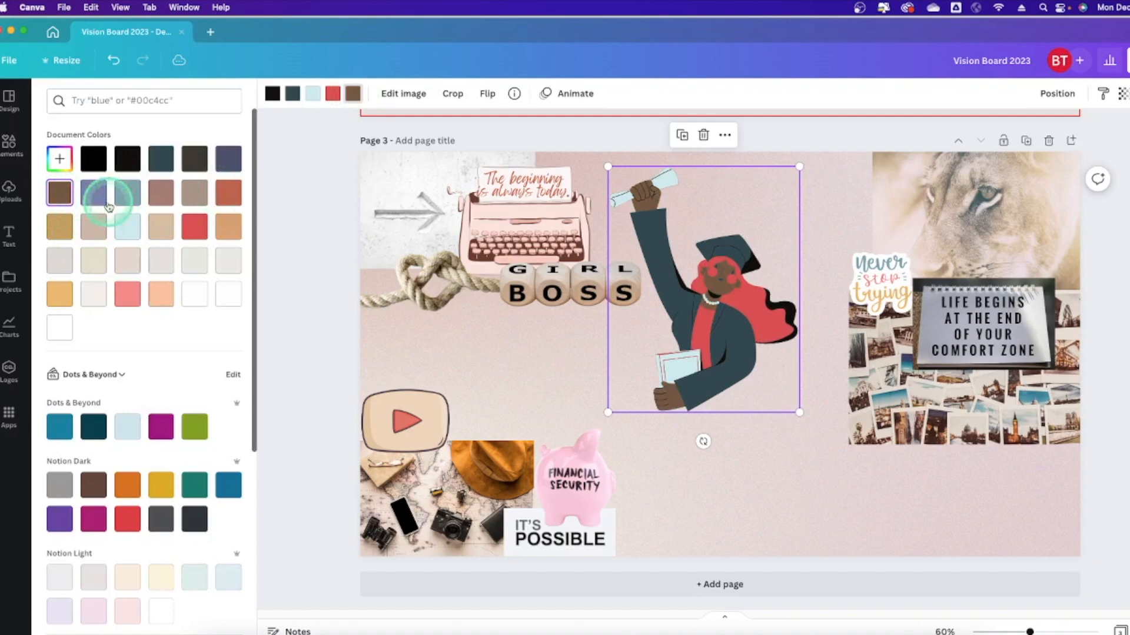
{"action": "left_click", "coordinate": [158, 192]}
{"action": "left_click", "coordinate": [746, 267]}
Undo the dark-brown hair and skin changes back to the light skin, then make hair and top coral.
{"action": "left_click", "coordinate": [344, 131]}
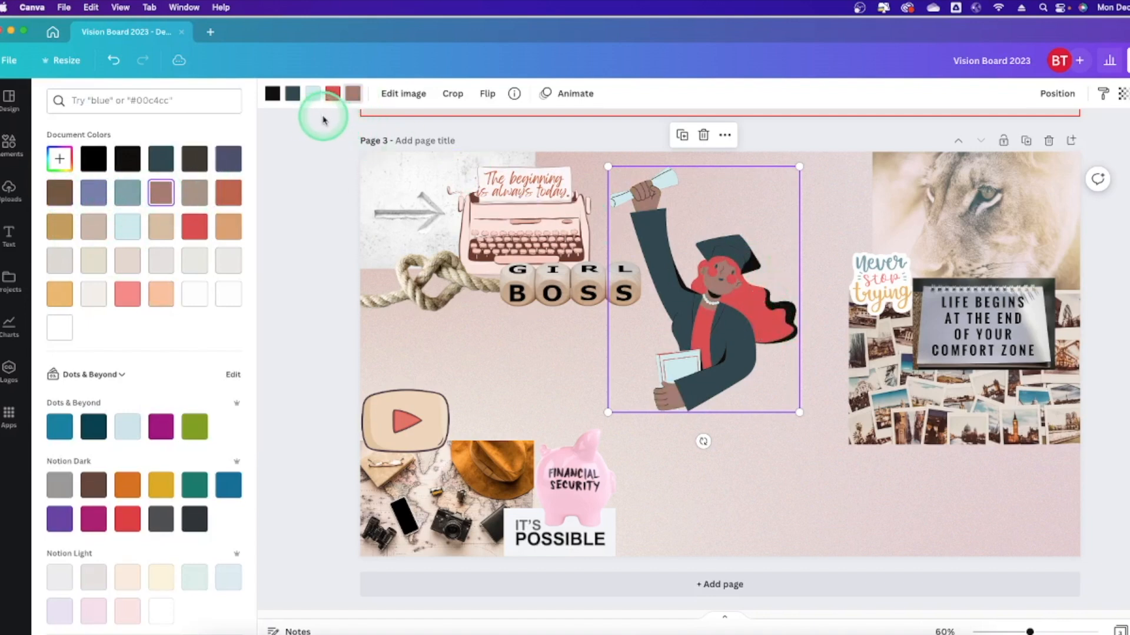
{"action": "left_click", "coordinate": [194, 160]}
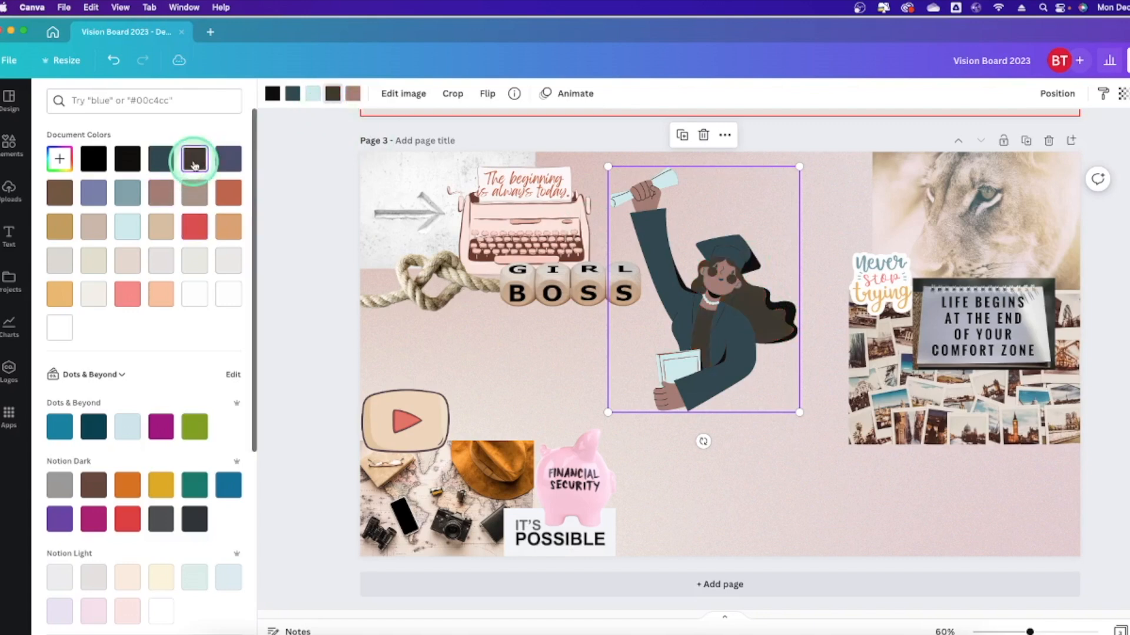
{"action": "left_click", "coordinate": [336, 122]}
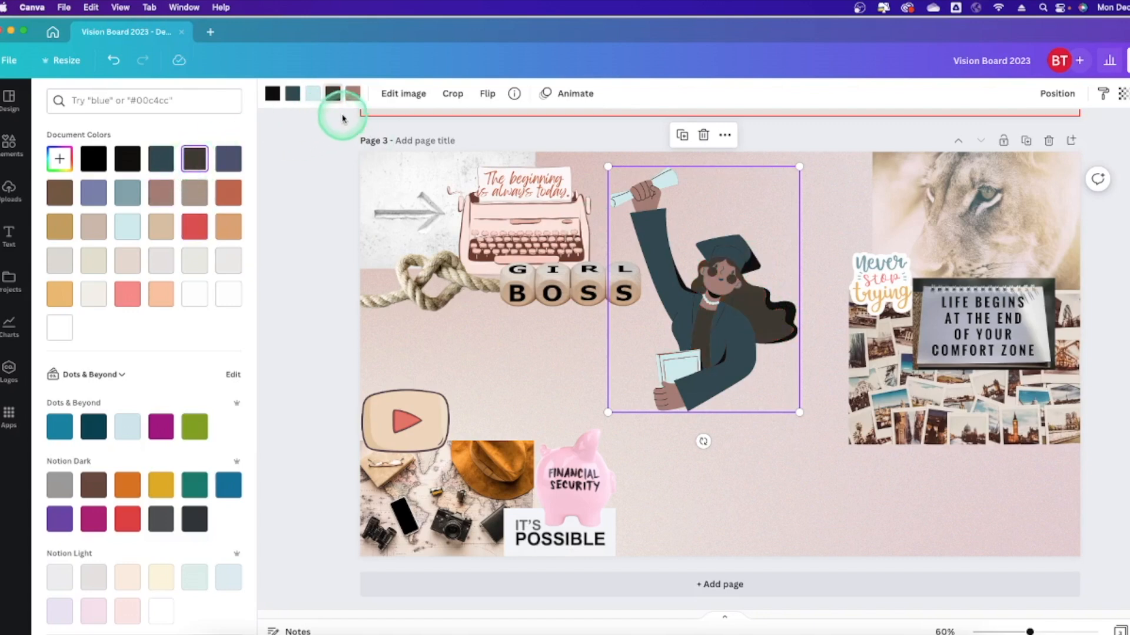
{"action": "key", "text": "super+z"}
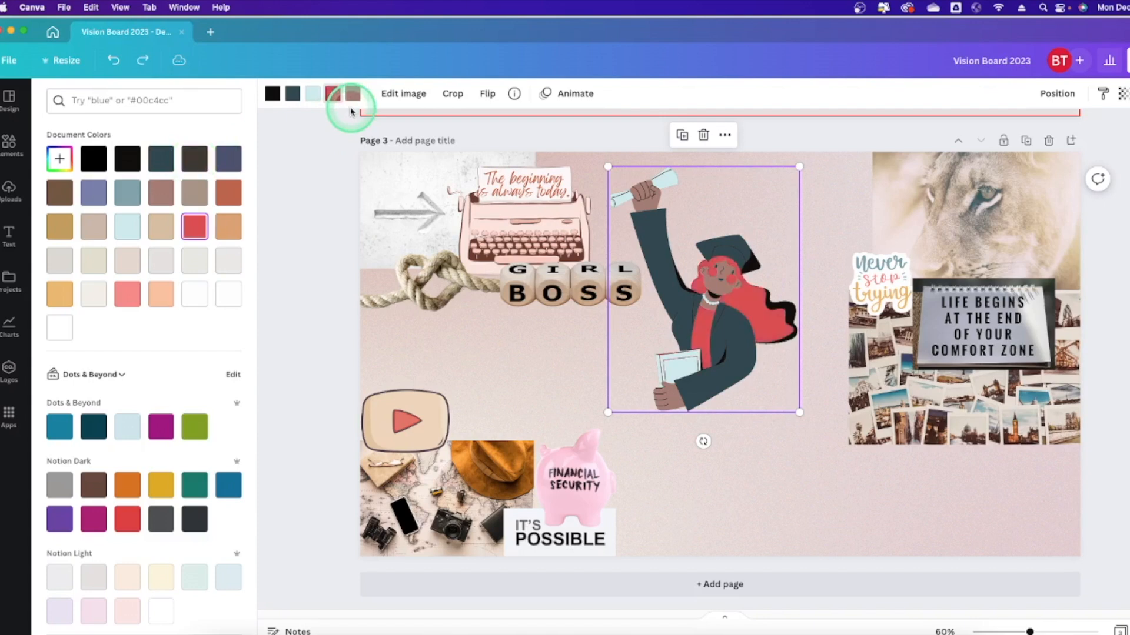
{"action": "key", "text": "super+z"}
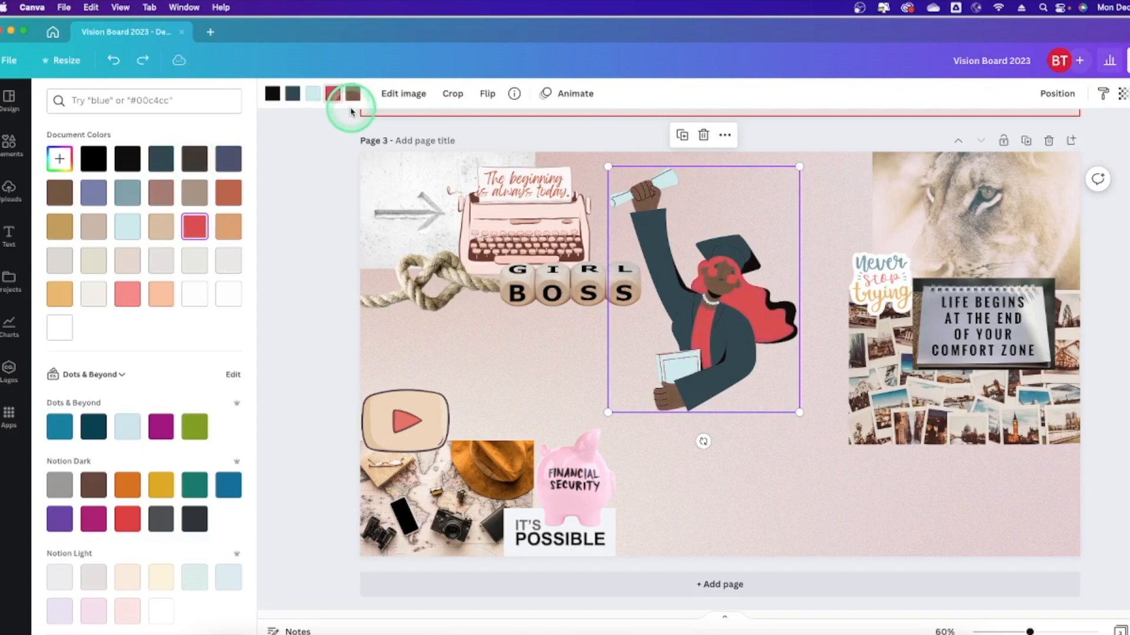
{"action": "key", "text": "super+z"}
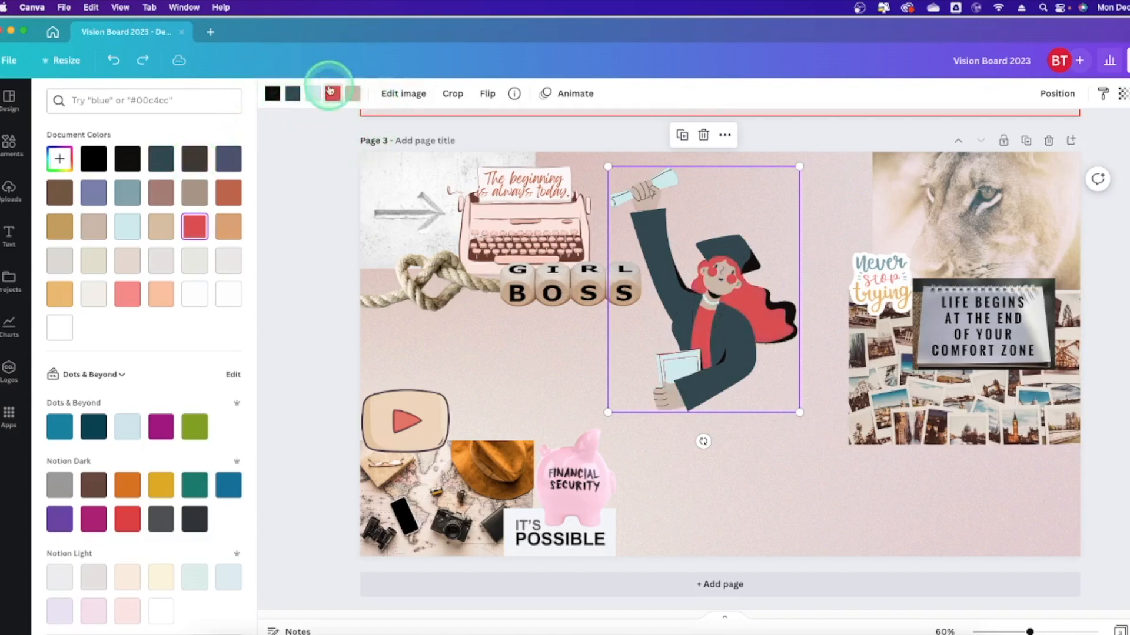
{"action": "key", "text": "super+z"}
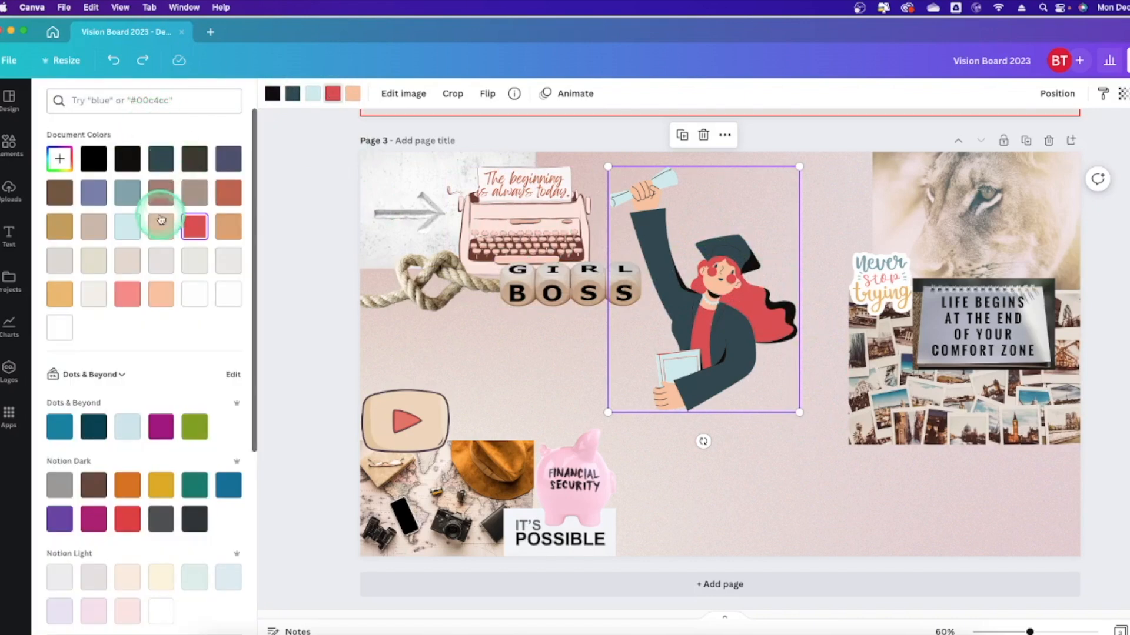
{"action": "left_click", "coordinate": [129, 292]}
Resize and reposition the graduate illustration, layering it behind the GIRL BOSS dice.
{"action": "left_click", "coordinate": [608, 364]}
{"action": "left_click_drag", "start_coordinate": [798, 412], "coordinate": [744, 341]}
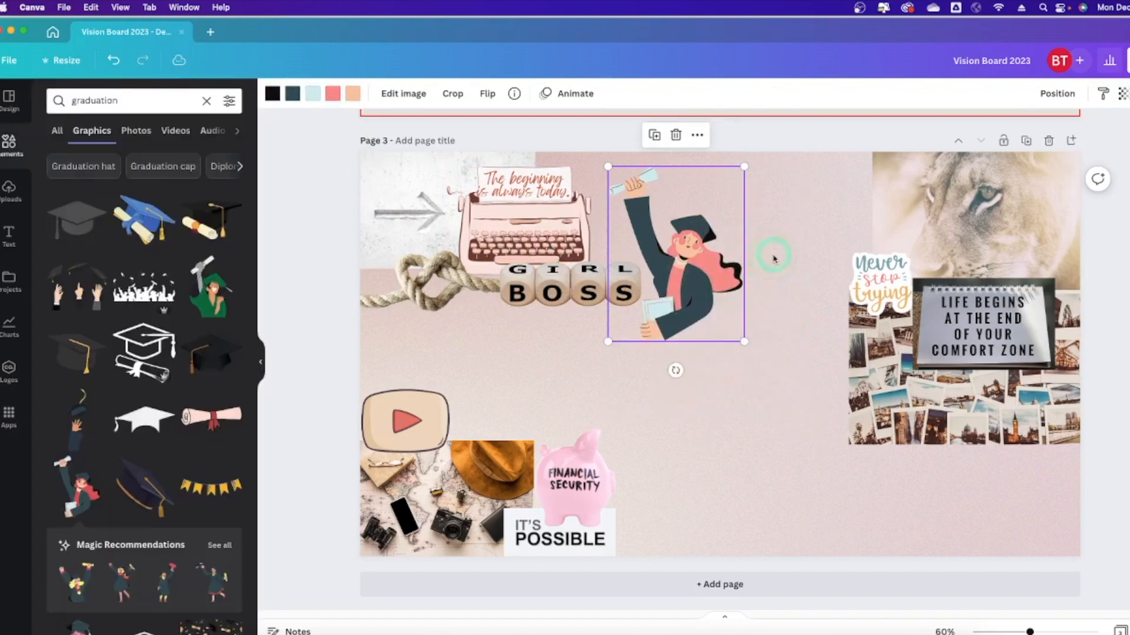
{"action": "left_click", "coordinate": [769, 252]}
{"action": "left_click", "coordinate": [706, 287]}
{"action": "left_click_drag", "start_coordinate": [702, 291], "coordinate": [664, 274]}
{"action": "left_click", "coordinate": [1058, 94]}
{"action": "left_click", "coordinate": [1009, 126]}
{"action": "left_click_drag", "start_coordinate": [708, 325], "coordinate": [735, 348]}
{"action": "left_click", "coordinate": [710, 229]}
Add a 'books' stack graphic at bottom left behind the piggy bank and stand the graduate on it.
{"action": "left_click_drag", "start_coordinate": [120, 101], "coordinate": [67, 100]}
{"action": "type", "text": "books"}
{"action": "key", "text": "Return"}
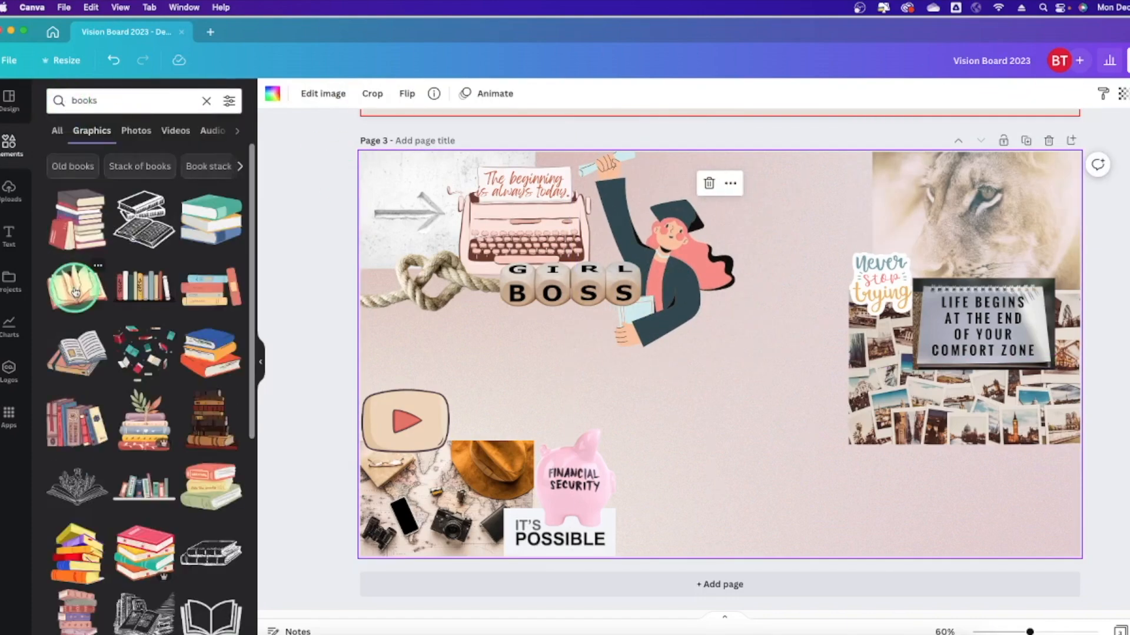
{"action": "scroll", "coordinate": [96, 253], "scroll_direction": "down", "scroll_amount": 3}
{"action": "left_click", "coordinate": [78, 471]}
{"action": "left_click_drag", "start_coordinate": [720, 355], "coordinate": [645, 476]}
{"action": "left_click", "coordinate": [1057, 94]}
{"action": "left_click_drag", "start_coordinate": [101, 101], "coordinate": [67, 99]}
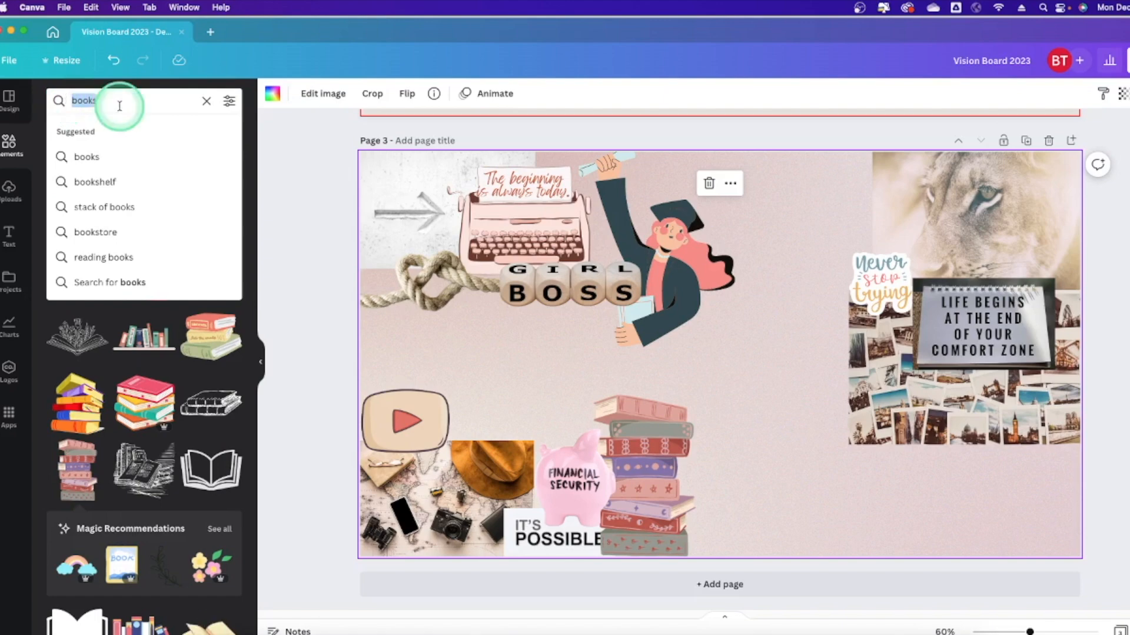
{"action": "left_click_drag", "start_coordinate": [670, 276], "coordinate": [722, 493]}
{"action": "left_click", "coordinate": [1057, 94]}
{"action": "left_click", "coordinate": [915, 132]}
Add the 'It's time for a new job' photo, shrunk at bottom right behind the graduate.
{"action": "left_click_drag", "start_coordinate": [101, 101], "coordinate": [67, 105]}
{"action": "type", "text": "new job"}
{"action": "key", "text": "Return"}
{"action": "scroll", "coordinate": [144, 329], "scroll_direction": "down", "scroll_amount": 10}
{"action": "left_click", "coordinate": [136, 131]}
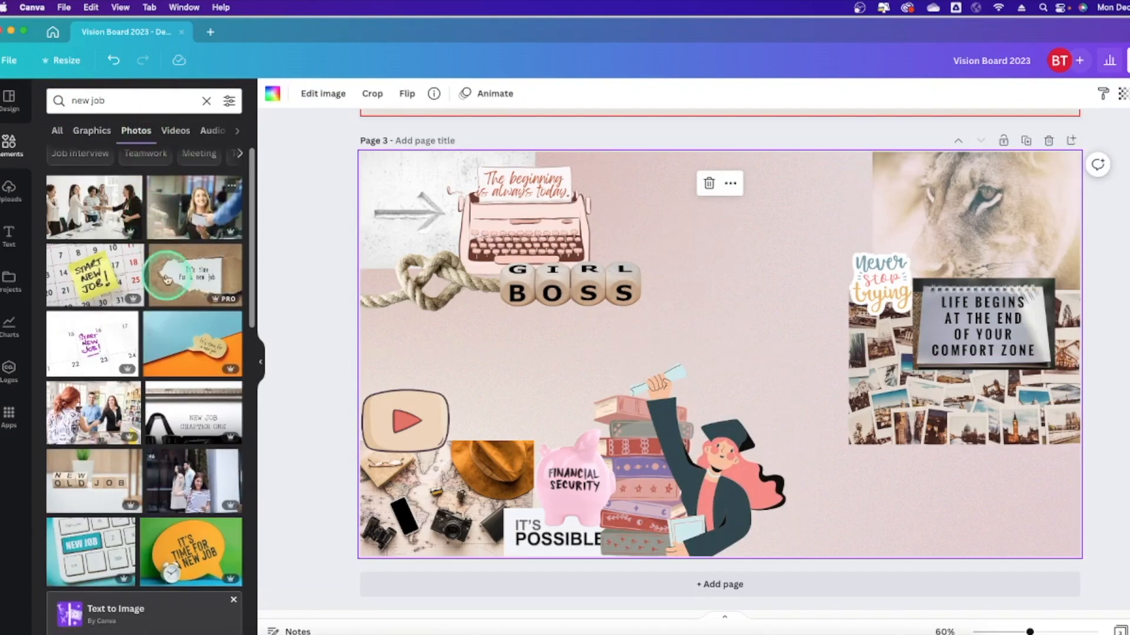
{"action": "left_click", "coordinate": [168, 279]}
{"action": "left_click_drag", "start_coordinate": [517, 220], "coordinate": [680, 328]}
{"action": "left_click_drag", "start_coordinate": [788, 457], "coordinate": [870, 545]}
{"action": "left_click_drag", "start_coordinate": [681, 407], "coordinate": [723, 433]}
{"action": "left_click", "coordinate": [1057, 94]}
{"action": "left_click", "coordinate": [1026, 132]}
{"action": "left_click_drag", "start_coordinate": [715, 500], "coordinate": [716, 512]}
{"action": "left_click", "coordinate": [310, 205]}
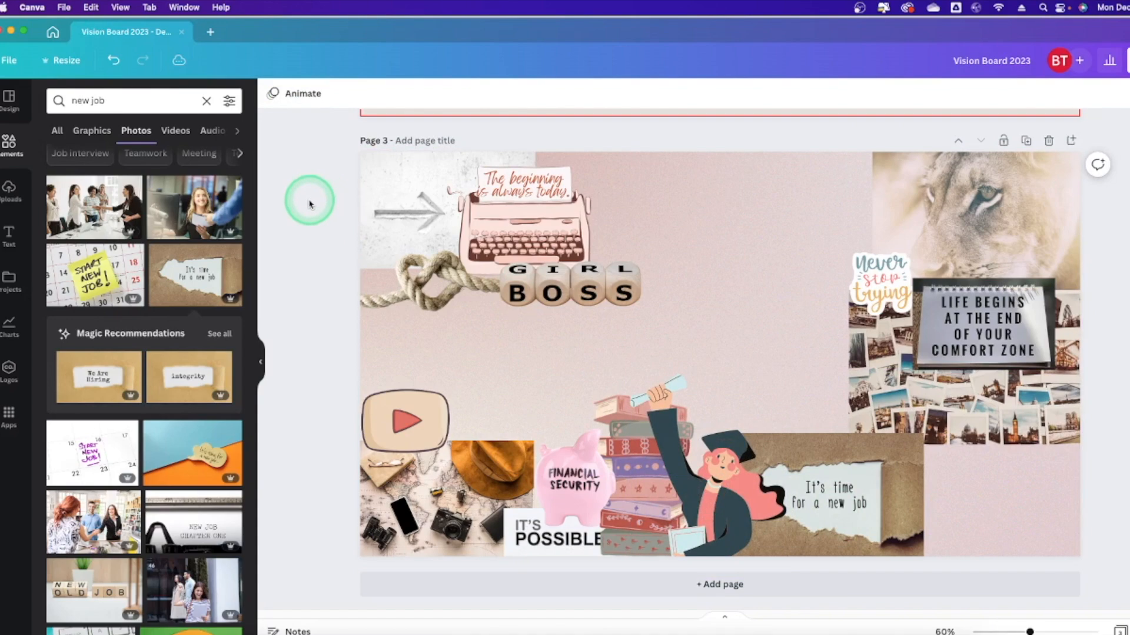
Add a 'get married' wedding rings graphic, recoloured white and shrunk at bottom right.
{"action": "left_click_drag", "start_coordinate": [103, 101], "coordinate": [56, 102]}
{"action": "type", "text": "get married"}
{"action": "key", "text": "Return"}
{"action": "left_click", "coordinate": [144, 187]}
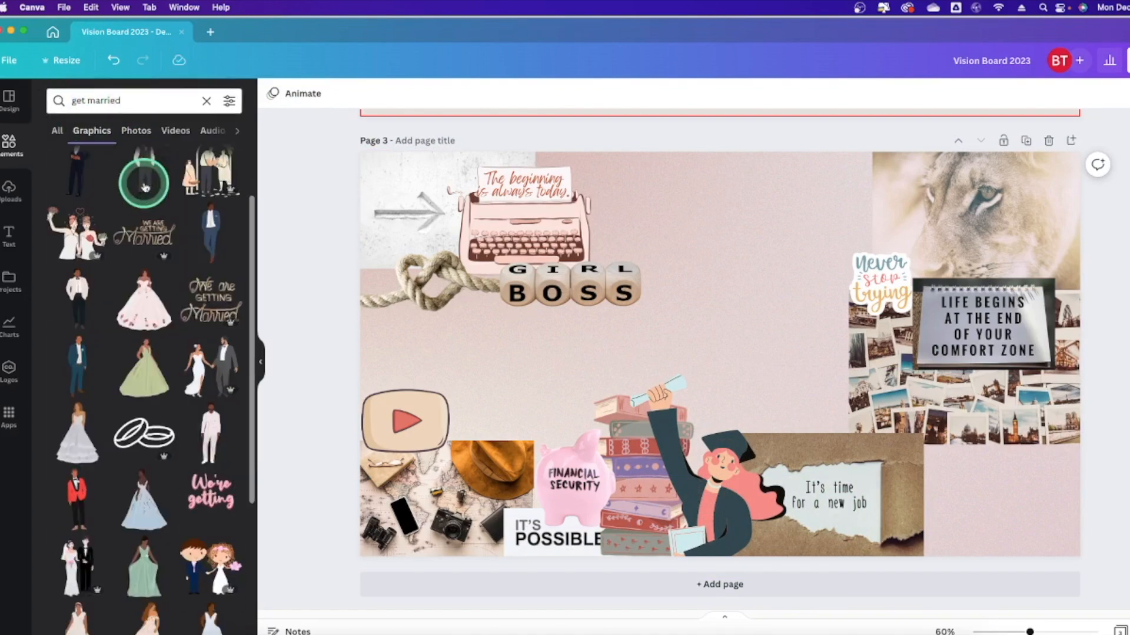
{"action": "scroll", "coordinate": [145, 187], "scroll_direction": "down", "scroll_amount": 15}
{"action": "left_click", "coordinate": [144, 323]}
{"action": "left_click", "coordinate": [273, 94]}
{"action": "left_click", "coordinate": [162, 194]}
{"action": "left_click_drag", "start_coordinate": [720, 355], "coordinate": [559, 383]}
{"action": "left_click_drag", "start_coordinate": [668, 492], "coordinate": [527, 352]}
{"action": "left_click_drag", "start_coordinate": [487, 320], "coordinate": [900, 521]}
{"action": "left_click", "coordinate": [264, 234]}
Search 'new car' graphics and place the red car graphic on the right side.
{"action": "left_click", "coordinate": [129, 102]}
{"action": "type", "text": "car"}
{"action": "key", "text": "Return"}
{"action": "left_click_drag", "start_coordinate": [129, 101], "coordinate": [38, 110]}
{"action": "type", "text": "new car"}
{"action": "key", "text": "Return"}
{"action": "left_click", "coordinate": [136, 131]}
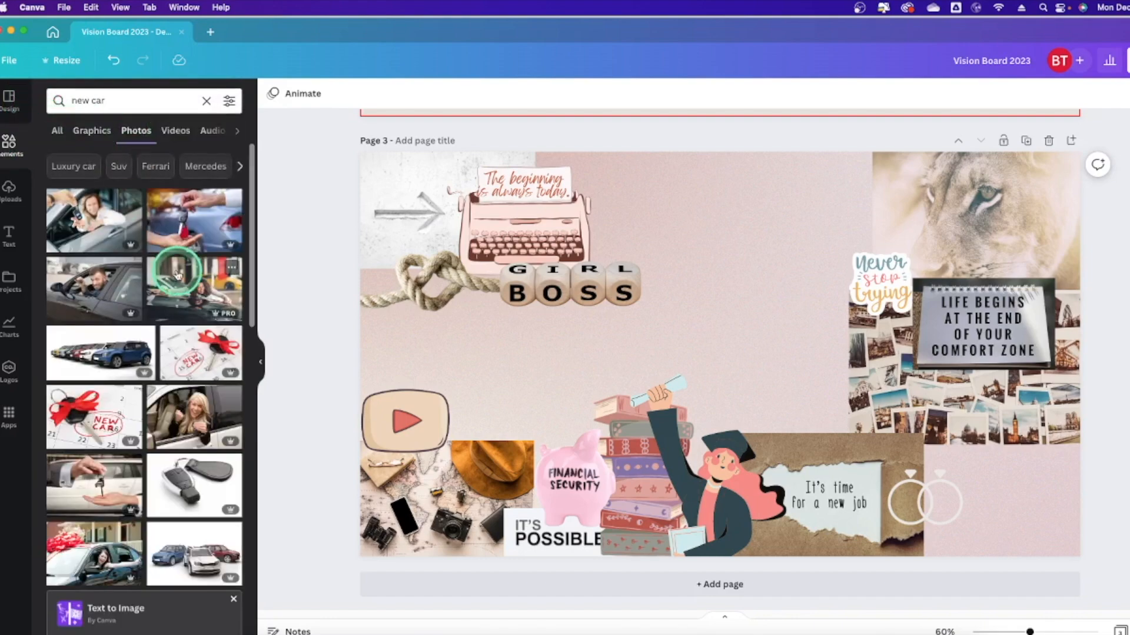
{"action": "left_click", "coordinate": [91, 131]}
{"action": "left_click", "coordinate": [144, 187]}
{"action": "left_click_drag", "start_coordinate": [723, 353], "coordinate": [825, 393]}
{"action": "left_click", "coordinate": [694, 341]}
Search Elements for 'get published', then begin typing 'nov' as the next search.
{"action": "type", "text": "get published"}
{"action": "key", "text": "Return"}
{"action": "left_click_drag", "start_coordinate": [114, 102], "coordinate": [36, 94]}
{"action": "left_click", "coordinate": [136, 130]}
{"action": "type", "text": "nov"}
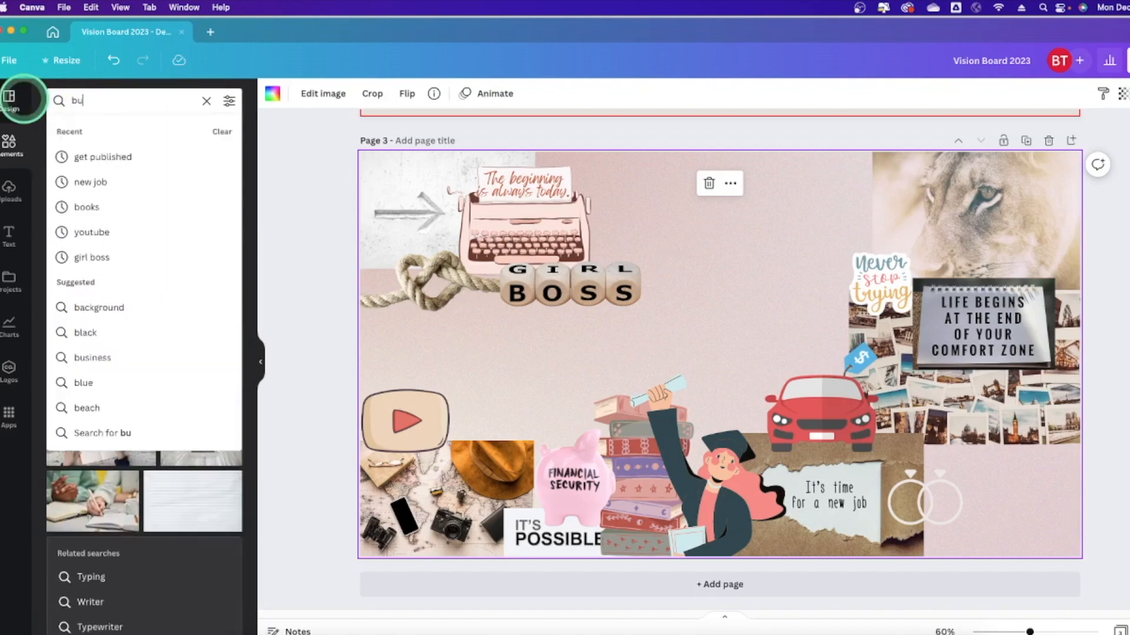
Add the autumn journal photo, shrink it into the bottom-right corner and send it to the back.
{"action": "scroll", "coordinate": [113, 268], "scroll_direction": "down", "scroll_amount": 7}
{"action": "left_click", "coordinate": [94, 301]}
{"action": "left_click_drag", "start_coordinate": [477, 517], "coordinate": [761, 330]}
{"action": "left_click_drag", "start_coordinate": [847, 271], "coordinate": [928, 500]}
{"action": "left_click", "coordinate": [1057, 93]}
{"action": "left_click", "coordinate": [1020, 154]}
{"action": "left_click", "coordinate": [922, 499]}
Add a Stay Happy sticker, shrunk and placed beside the red car.
{"action": "left_click_drag", "start_coordinate": [135, 101], "coordinate": [33, 99]}
{"action": "type", "text": "cir"}
{"action": "scroll", "coordinate": [99, 182], "scroll_direction": "down", "scroll_amount": 10}
{"action": "left_click", "coordinate": [210, 266]}
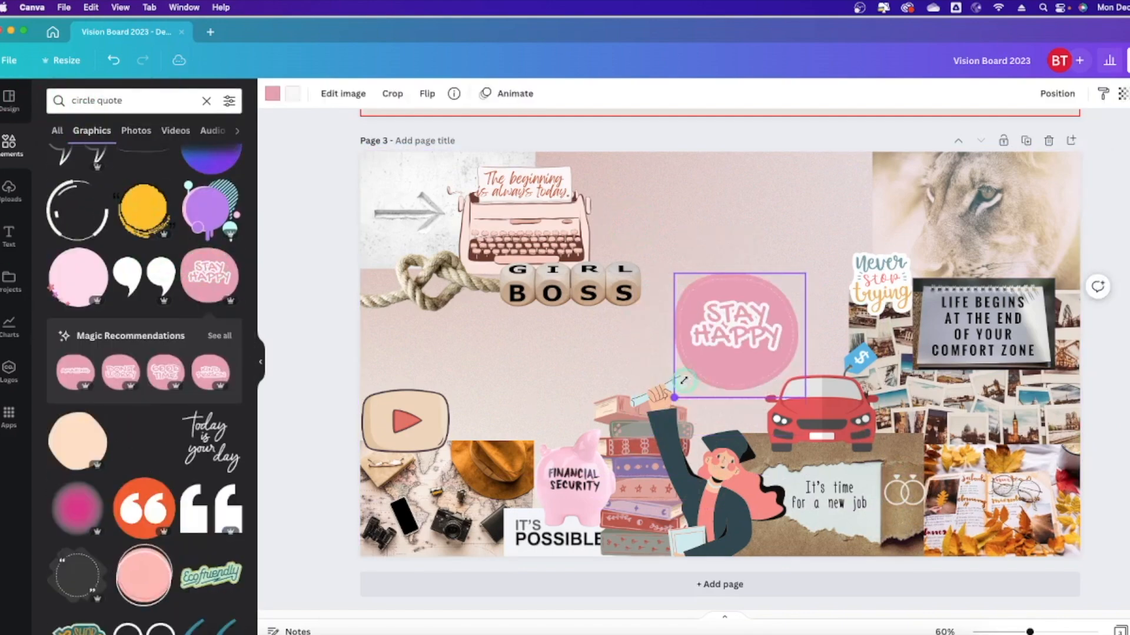
{"action": "left_click_drag", "start_coordinate": [635, 434], "coordinate": [752, 325]}
{"action": "left_click_drag", "start_coordinate": [779, 299], "coordinate": [915, 432]}
{"action": "left_click", "coordinate": [1104, 423]}
Add the Choose joy quote sticker from the recommended stickers and shrink it.
{"action": "left_click", "coordinate": [221, 336]}
{"action": "left_click", "coordinate": [143, 250]}
{"action": "left_click_drag", "start_coordinate": [806, 434], "coordinate": [387, 292]}
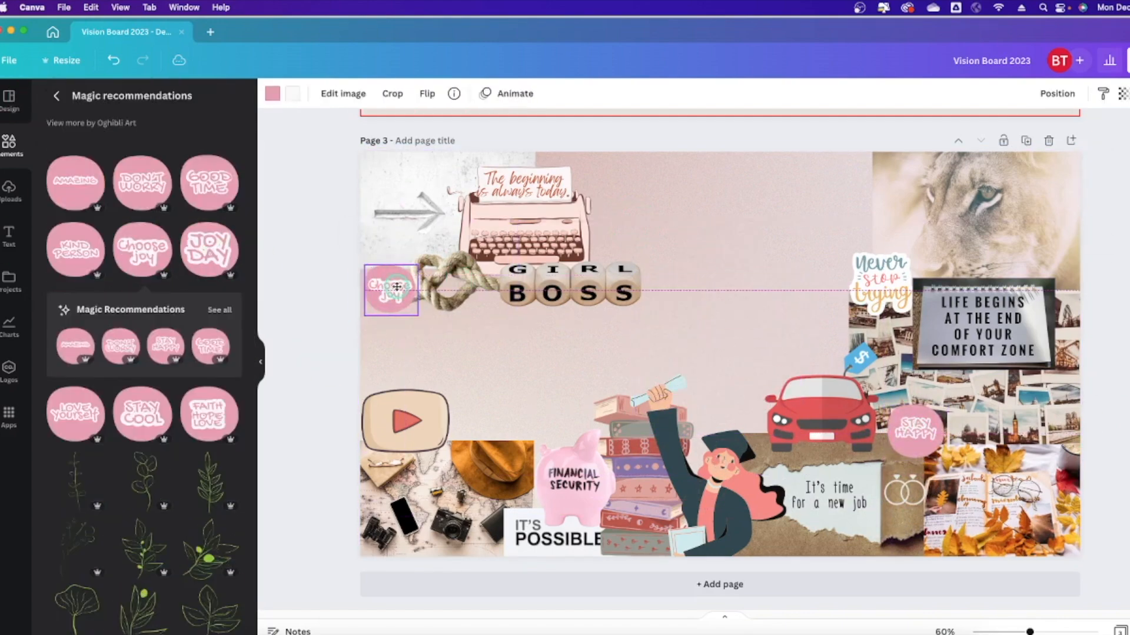
{"action": "scroll", "coordinate": [183, 318], "scroll_direction": "down", "scroll_amount": 7}
Search photos for 'marathon' and add the runner-shoe photo.
{"action": "left_click", "coordinate": [18, 147]}
{"action": "left_click", "coordinate": [93, 104]}
{"action": "type", "text": "marathon"}
{"action": "key", "text": "Return"}
{"action": "left_click", "coordinate": [136, 130]}
{"action": "scroll", "coordinate": [135, 200], "scroll_direction": "down", "scroll_amount": 15}
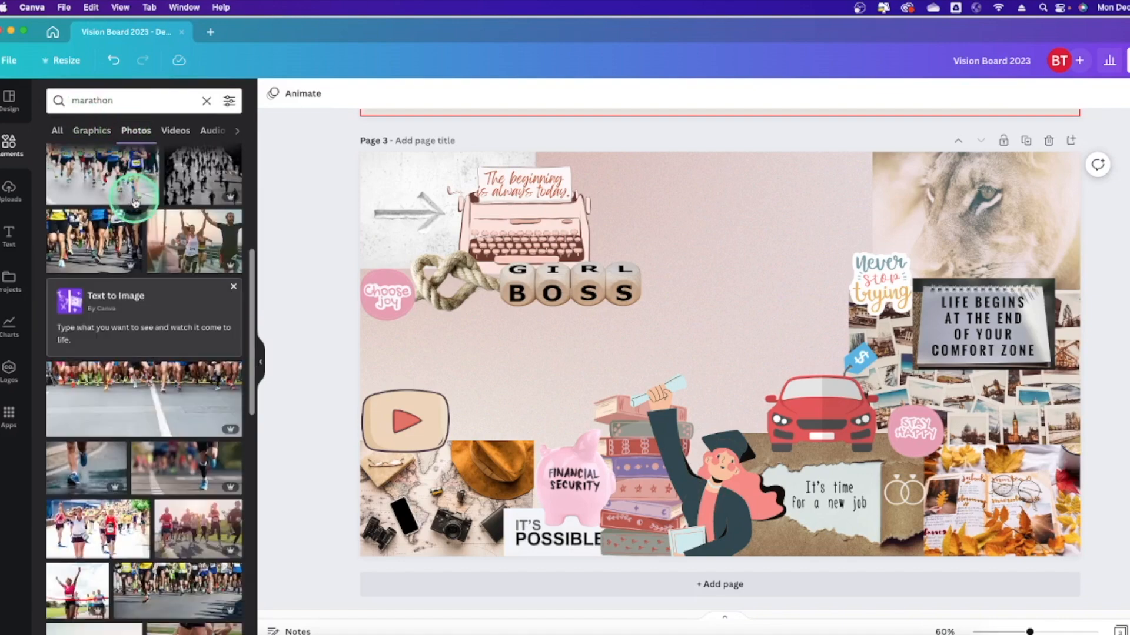
{"action": "left_click", "coordinate": [117, 348]}
Crop the shoe photo, shrink it at the page top behind the others, and raise the Never stop trying sticker.
{"action": "left_click_drag", "start_coordinate": [1019, 354], "coordinate": [753, 354]}
{"action": "left_click_drag", "start_coordinate": [421, 354], "coordinate": [484, 354]}
{"action": "left_click_drag", "start_coordinate": [623, 347], "coordinate": [750, 306]}
{"action": "left_click_drag", "start_coordinate": [610, 475], "coordinate": [739, 318]}
{"action": "left_click", "coordinate": [1057, 94]}
{"action": "left_click", "coordinate": [613, 227]}
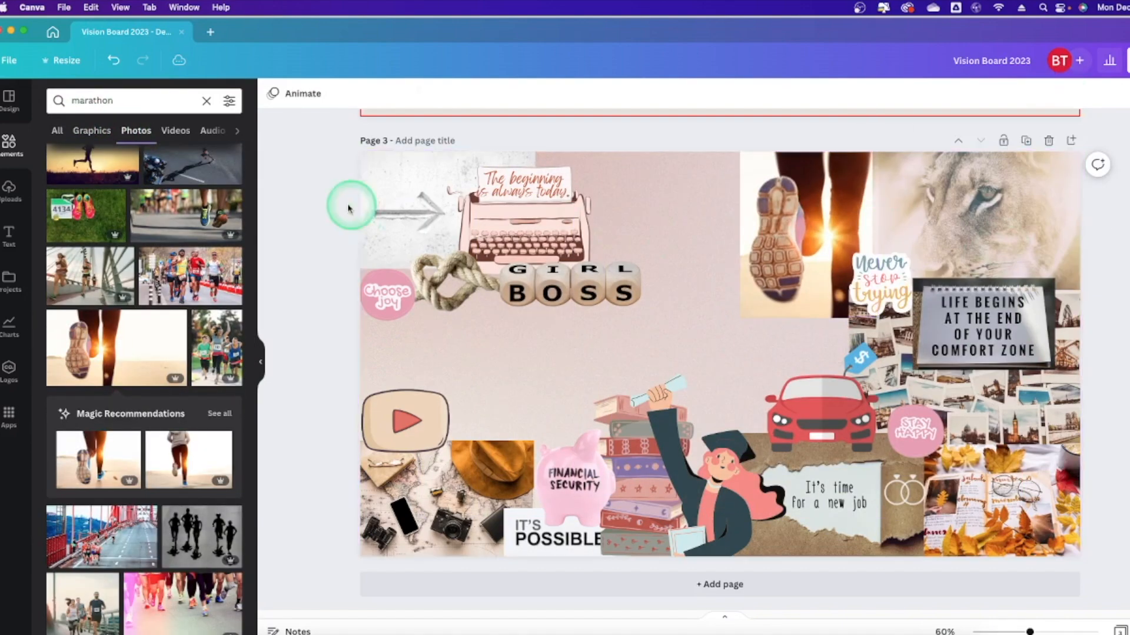
{"action": "left_click_drag", "start_coordinate": [882, 275], "coordinate": [882, 245]}
{"action": "left_click", "coordinate": [813, 293]}
Search the graphics for 'mountain climb'.
{"action": "scroll", "coordinate": [953, 277], "scroll_direction": "up", "scroll_amount": 5}
{"action": "scroll", "coordinate": [953, 277], "scroll_direction": "down", "scroll_amount": 5}
{"action": "left_click_drag", "start_coordinate": [116, 101], "coordinate": [51, 102]}
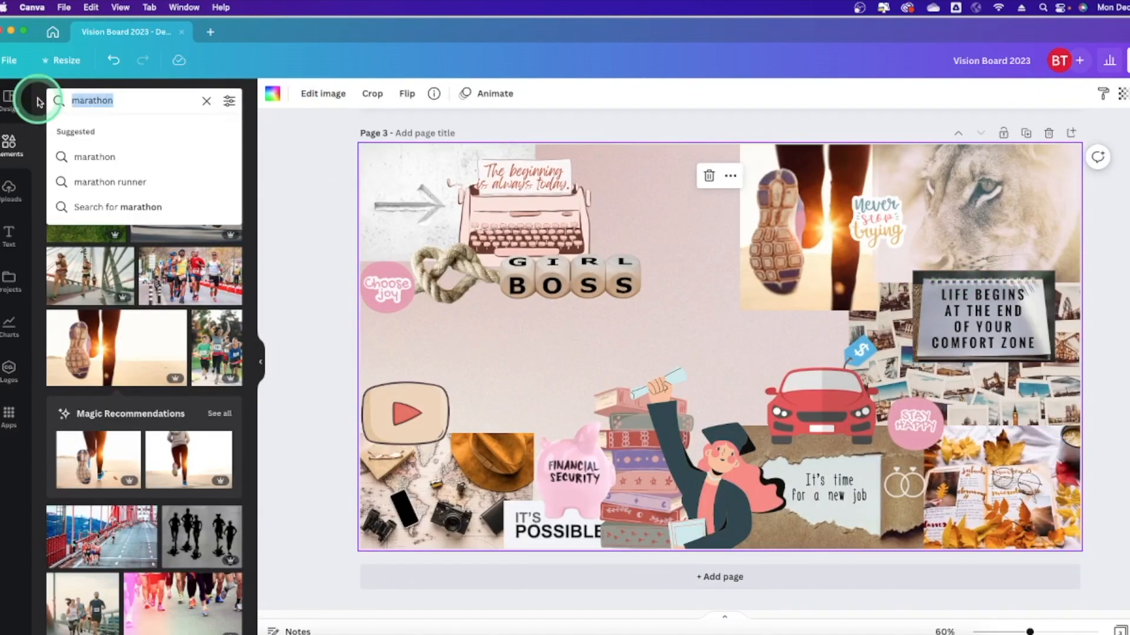
{"action": "type", "text": "mountain climb"}
{"action": "key", "text": "Return"}
{"action": "left_click", "coordinate": [88, 132]}
{"action": "scroll", "coordinate": [140, 174], "scroll_direction": "down", "scroll_amount": 10}
Search for 'hiking', add the hiker photo, crop it and move it left.
{"action": "left_click", "coordinate": [136, 130]}
{"action": "left_click_drag", "start_coordinate": [139, 100], "coordinate": [56, 97]}
{"action": "type", "text": "hiking"}
{"action": "key", "text": "Return"}
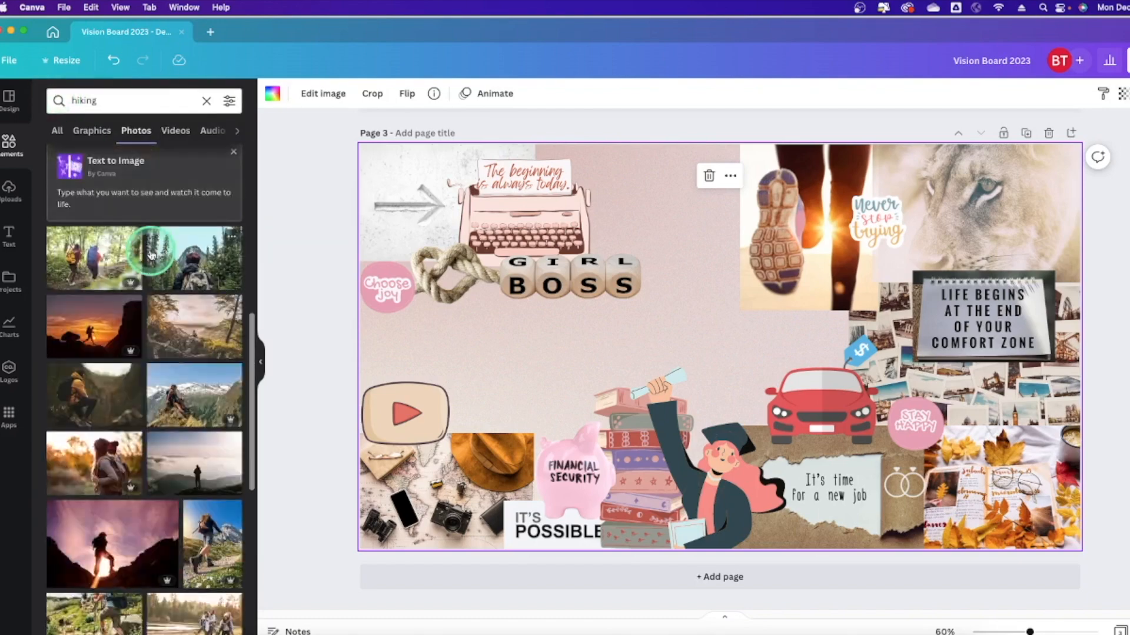
{"action": "left_click", "coordinate": [97, 377]}
{"action": "left_click_drag", "start_coordinate": [477, 347], "coordinate": [649, 346]}
{"action": "left_click", "coordinate": [292, 93]}
{"action": "left_click_drag", "start_coordinate": [788, 347], "coordinate": [580, 341]}
Remove the hiker photo's background, flip it horizontally and shrink it toward the lower left.
{"action": "left_click", "coordinate": [103, 211]}
{"action": "left_click", "coordinate": [339, 93]}
{"action": "left_click", "coordinate": [353, 129]}
{"action": "left_click_drag", "start_coordinate": [729, 502], "coordinate": [594, 345]}
{"action": "left_click_drag", "start_coordinate": [533, 284], "coordinate": [475, 369]}
{"action": "left_click", "coordinate": [996, 259]}
Search graphics for 'beach' and add a shrunken To Beach sign at the lower left.
{"action": "left_click_drag", "start_coordinate": [118, 100], "coordinate": [54, 100]}
{"action": "type", "text": "beach"}
{"action": "key", "text": "Return"}
{"action": "left_click", "coordinate": [84, 130]}
{"action": "scroll", "coordinate": [147, 259], "scroll_direction": "down", "scroll_amount": 5}
{"action": "left_click", "coordinate": [150, 263]}
{"action": "left_click_drag", "start_coordinate": [792, 428], "coordinate": [736, 366]}
{"action": "left_click_drag", "start_coordinate": [703, 295], "coordinate": [525, 417]}
Try a sand-and-shells beach photo behind the others, then delete it.
{"action": "left_click", "coordinate": [136, 131]}
{"action": "scroll", "coordinate": [153, 366], "scroll_direction": "down", "scroll_amount": 3}
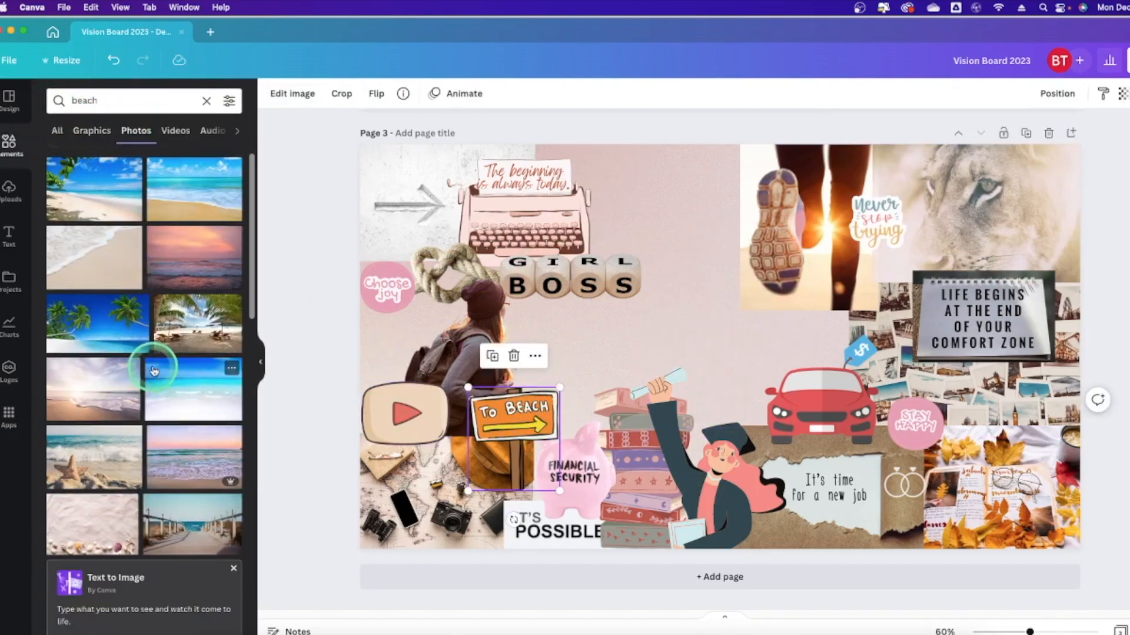
{"action": "left_click", "coordinate": [97, 479]}
{"action": "left_click_drag", "start_coordinate": [477, 507], "coordinate": [719, 348]}
{"action": "left_click_drag", "start_coordinate": [824, 282], "coordinate": [598, 381]}
{"action": "left_click_drag", "start_coordinate": [740, 446], "coordinate": [745, 417]}
{"action": "left_click", "coordinate": [1057, 94]}
{"action": "left_click", "coordinate": [1024, 157]}
{"action": "left_click_drag", "start_coordinate": [744, 342], "coordinate": [660, 333]}
{"action": "left_click_drag", "start_coordinate": [756, 423], "coordinate": [673, 381]}
{"action": "key", "text": "BackSpace"}
{"action": "mouse_move", "coordinate": [709, 477]}
{"action": "left_mouse_down"}
{"action": "mouse_move", "coordinate": [716, 464]}
{"action": "mouse_move", "coordinate": [705, 475]}
{"action": "left_mouse_up"}
{"action": "left_click", "coordinate": [763, 311]}
Add the aerial beach photo in the upper right, behind the other items.
{"action": "scroll", "coordinate": [176, 386], "scroll_direction": "down", "scroll_amount": 5}
{"action": "left_click", "coordinate": [106, 369]}
{"action": "left_click_drag", "start_coordinate": [504, 510], "coordinate": [764, 310]}
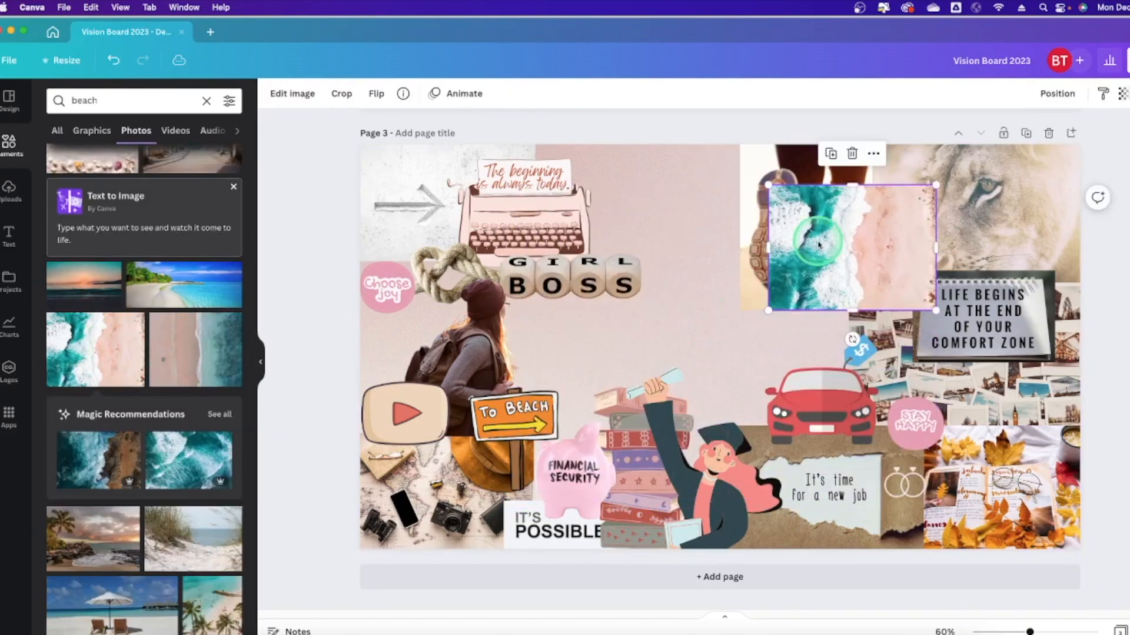
{"action": "left_click_drag", "start_coordinate": [850, 246], "coordinate": [764, 375]}
{"action": "left_click_drag", "start_coordinate": [677, 438], "coordinate": [653, 459]}
{"action": "left_click", "coordinate": [1057, 94]}
{"action": "left_click", "coordinate": [1024, 157]}
Move the To Beach sign up and bring the graduate graphic in front of the photos.
{"action": "left_click_drag", "start_coordinate": [519, 407], "coordinate": [612, 344]}
{"action": "left_click", "coordinate": [676, 445]}
{"action": "left_click", "coordinate": [1057, 94]}
{"action": "left_click", "coordinate": [926, 132]}
{"action": "left_click", "coordinate": [704, 263]}
Search for 'shells' and add a shrunken starfish photo.
{"action": "triple_click", "coordinate": [106, 101]}
{"action": "type", "text": "shells"}
{"action": "key", "text": "Return"}
{"action": "left_click", "coordinate": [94, 362]}
{"action": "left_click_drag", "start_coordinate": [847, 229], "coordinate": [707, 318]}
Search photos for 'buy house' and add the house-plan photo with keys.
{"action": "left_click_drag", "start_coordinate": [106, 101], "coordinate": [43, 103]}
{"action": "type", "text": "buy house"}
{"action": "key", "text": "Return"}
{"action": "left_click", "coordinate": [93, 130]}
{"action": "left_click", "coordinate": [136, 131]}
{"action": "scroll", "coordinate": [123, 220], "scroll_direction": "down", "scroll_amount": 5}
{"action": "scroll", "coordinate": [123, 219], "scroll_direction": "down", "scroll_amount": 10}
{"action": "left_click", "coordinate": [112, 229]}
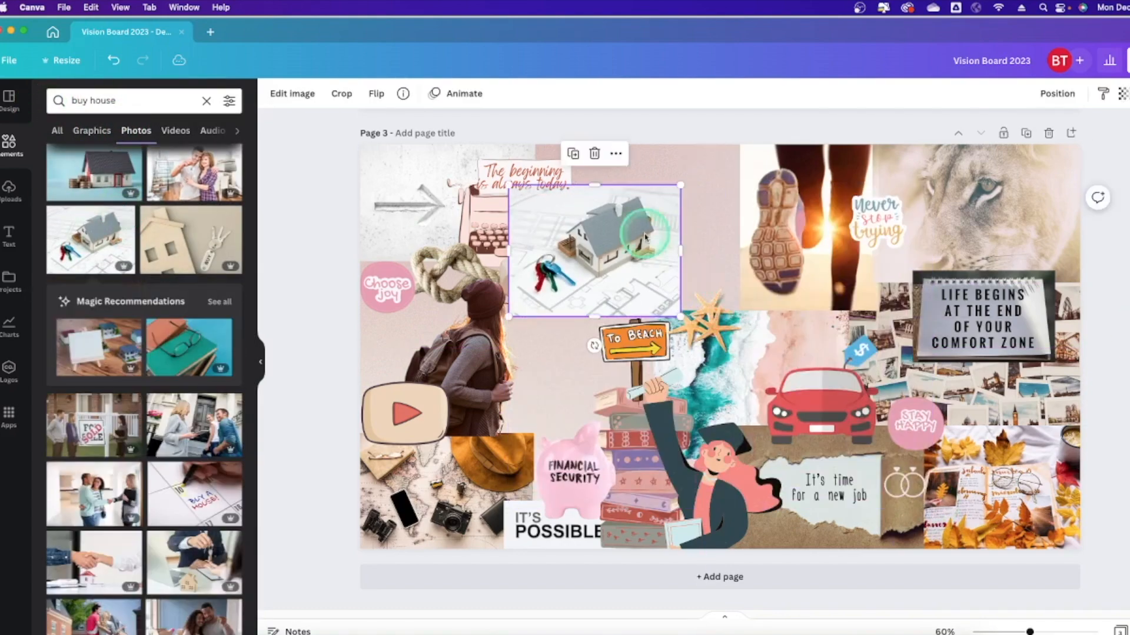
Enlarge the house photo near the page top and send it behind the others.
{"action": "left_click_drag", "start_coordinate": [649, 231], "coordinate": [716, 188]}
{"action": "left_click", "coordinate": [1057, 93]}
{"action": "left_click", "coordinate": [1023, 158]}
{"action": "left_click", "coordinate": [600, 185]}
{"action": "left_click_drag", "start_coordinate": [577, 270], "coordinate": [519, 315]}
{"action": "left_click_drag", "start_coordinate": [695, 261], "coordinate": [732, 237]}
Search for 'key' and add the golden key photo, rotated upright.
{"action": "triple_click", "coordinate": [106, 101]}
{"action": "type", "text": "key"}
{"action": "key", "text": "Return"}
{"action": "left_click", "coordinate": [118, 227]}
{"action": "left_click_drag", "start_coordinate": [720, 519], "coordinate": [871, 341]}
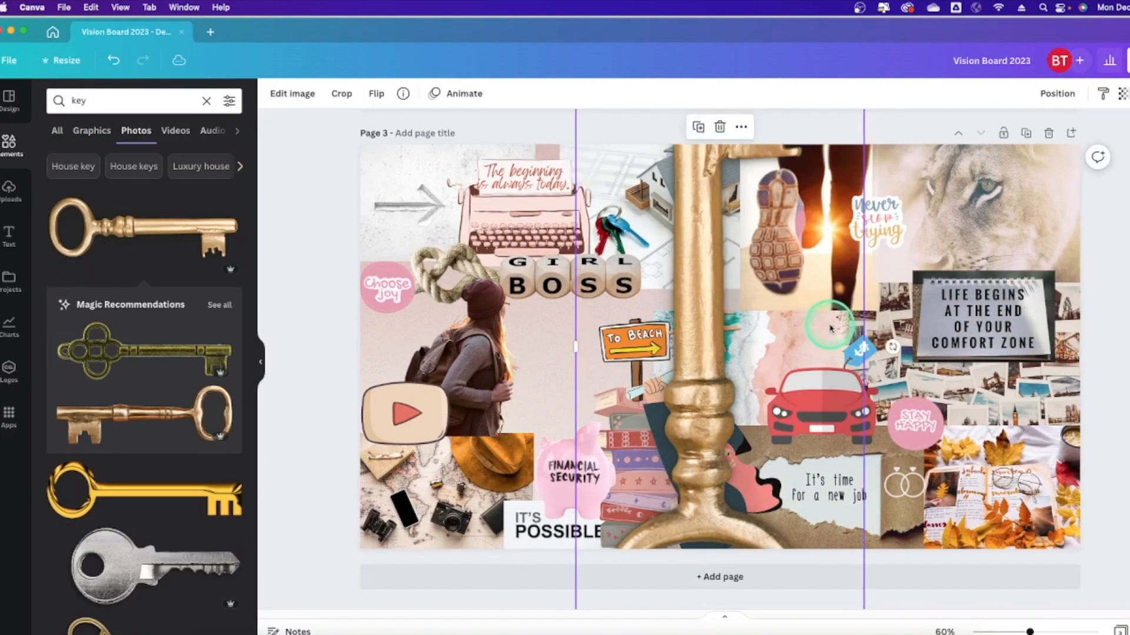
{"action": "scroll", "coordinate": [832, 328], "scroll_direction": "up", "scroll_amount": 2}
{"action": "left_click", "coordinate": [376, 94]}
{"action": "left_click", "coordinate": [418, 126]}
{"action": "scroll", "coordinate": [588, 334], "scroll_direction": "down", "scroll_amount": 2}
{"action": "left_click", "coordinate": [418, 126]}
{"action": "left_click", "coordinate": [312, 236]}
Enlarge the starfish and add a small GOALS sticker beside the comfort zone quote.
{"action": "left_click", "coordinate": [704, 360]}
{"action": "left_click_drag", "start_coordinate": [744, 323], "coordinate": [765, 301]}
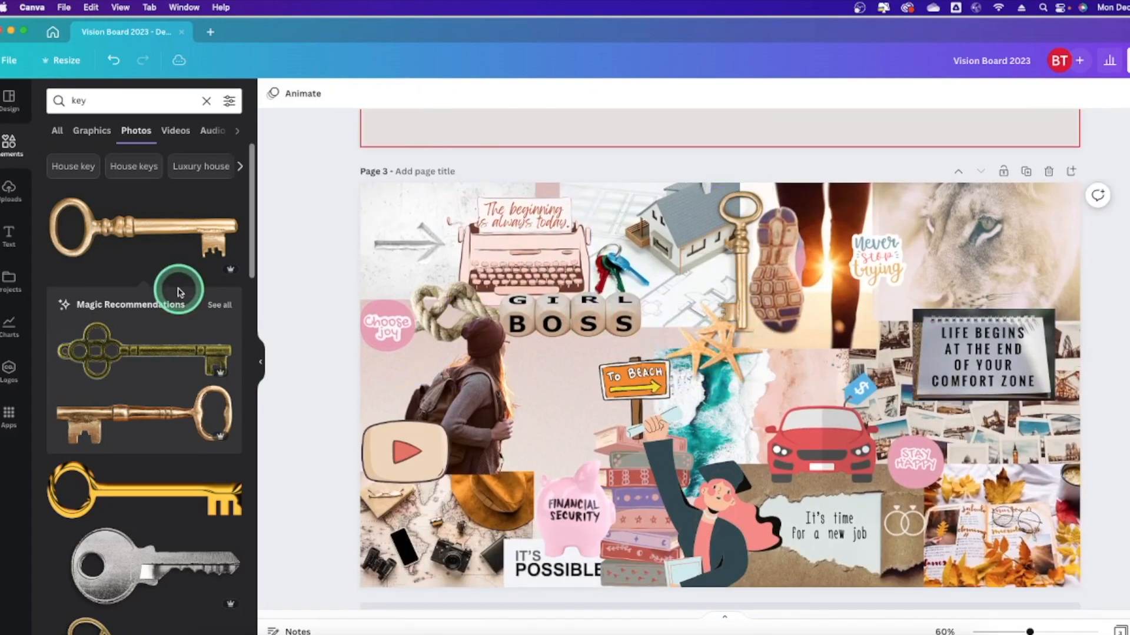
{"action": "triple_click", "coordinate": [144, 102]}
{"action": "type", "text": "goals"}
{"action": "key", "text": "Return"}
{"action": "left_click", "coordinate": [92, 130]}
{"action": "scroll", "coordinate": [144, 353], "scroll_direction": "down", "scroll_amount": 3}
{"action": "left_click", "coordinate": [210, 272]}
{"action": "left_click_drag", "start_coordinate": [646, 333], "coordinate": [612, 350]}
{"action": "left_click_drag", "start_coordinate": [568, 385], "coordinate": [870, 347]}
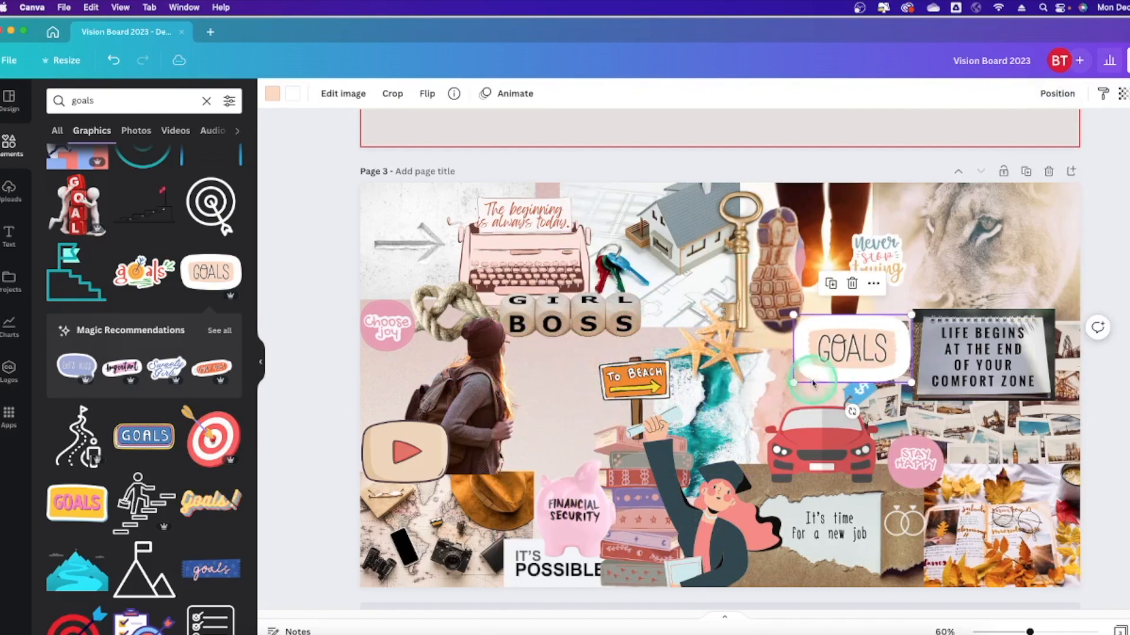
{"action": "left_click_drag", "start_coordinate": [914, 313], "coordinate": [877, 334]}
Search photos for 'career' and add the compass photo.
{"action": "triple_click", "coordinate": [118, 100]}
{"action": "type", "text": "career"}
{"action": "key", "text": "Return"}
{"action": "left_click", "coordinate": [89, 133]}
{"action": "left_click", "coordinate": [136, 131]}
{"action": "scroll", "coordinate": [162, 235], "scroll_direction": "down", "scroll_amount": 8}
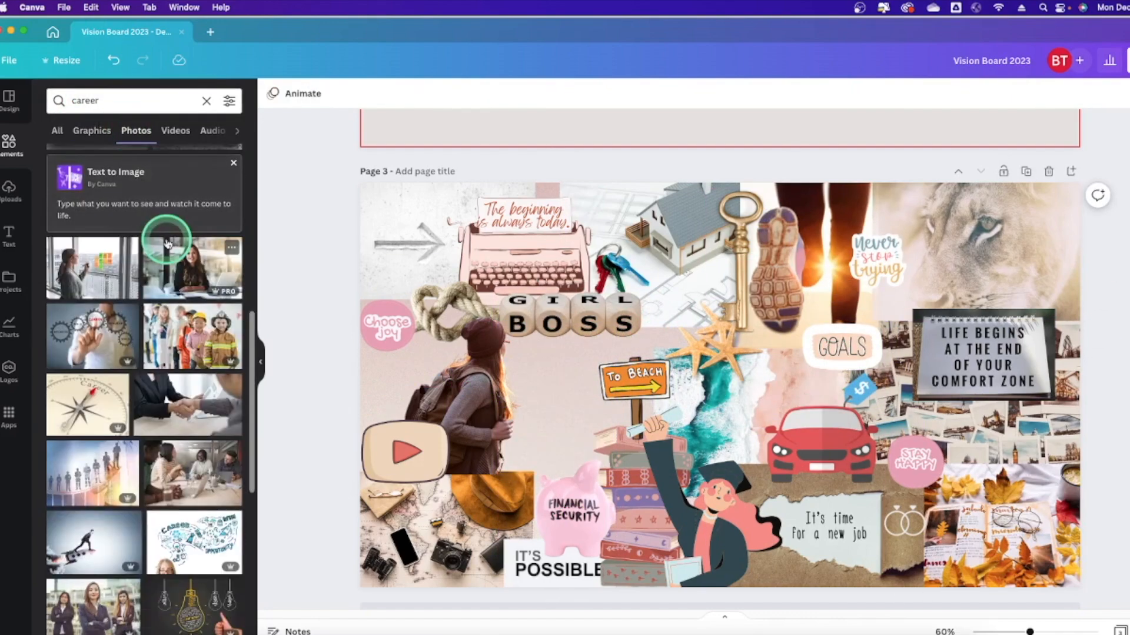
{"action": "left_click", "coordinate": [89, 342]}
Place the compass photo behind the others beside the hiker, and realign the To Beach sign and starfish.
{"action": "left_click_drag", "start_coordinate": [712, 389], "coordinate": [568, 391]}
{"action": "left_click_drag", "start_coordinate": [477, 460], "coordinate": [452, 480]}
{"action": "left_click", "coordinate": [1057, 94]}
{"action": "left_click", "coordinate": [1021, 154]}
{"action": "mouse_move", "coordinate": [561, 404]}
{"action": "left_mouse_down"}
{"action": "mouse_move", "coordinate": [577, 408]}
{"action": "mouse_move", "coordinate": [560, 414]}
{"action": "left_mouse_up"}
{"action": "left_click_drag", "start_coordinate": [637, 381], "coordinate": [648, 388]}
{"action": "left_click_drag", "start_coordinate": [719, 347], "coordinate": [699, 343]}
{"action": "left_click", "coordinate": [1071, 338]}
Search for 'quill' and add the quill photo.
{"action": "left_click_drag", "start_coordinate": [112, 100], "coordinate": [66, 100]}
{"action": "type", "text": "quill"}
{"action": "key", "text": "Return"}
{"action": "left_click", "coordinate": [81, 185]}
{"action": "left_click_drag", "start_coordinate": [719, 385], "coordinate": [396, 387]}
{"action": "left_click_drag", "start_coordinate": [434, 347], "coordinate": [465, 316]}
{"action": "left_click", "coordinate": [321, 306]}
{"action": "scroll", "coordinate": [320, 306], "scroll_direction": "down", "scroll_amount": 1}
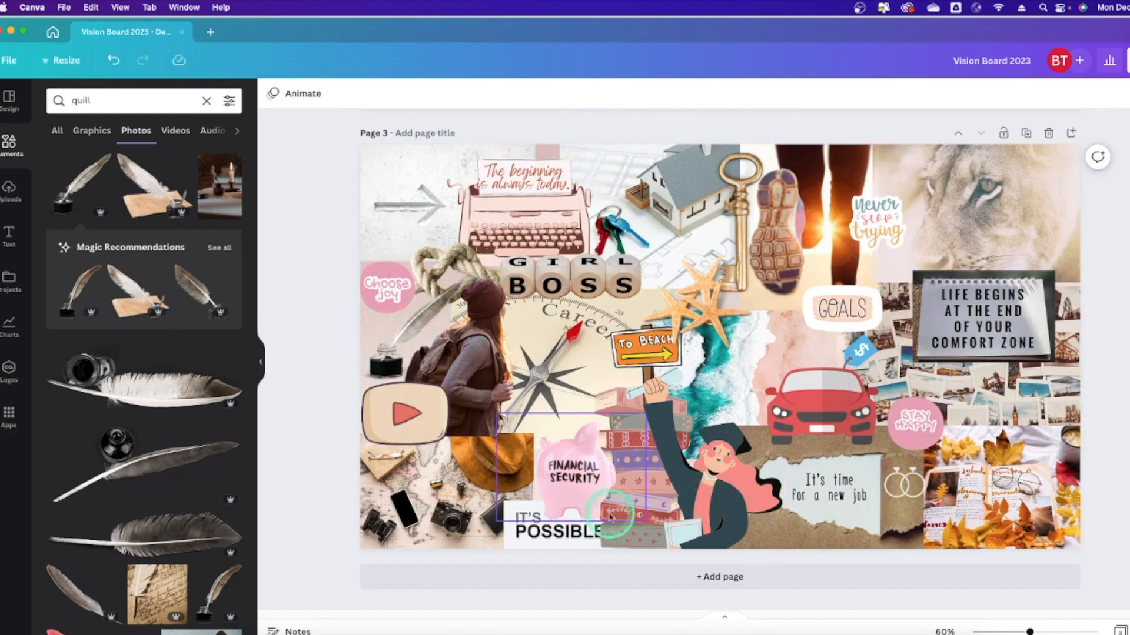
{"action": "left_click", "coordinate": [318, 220]}
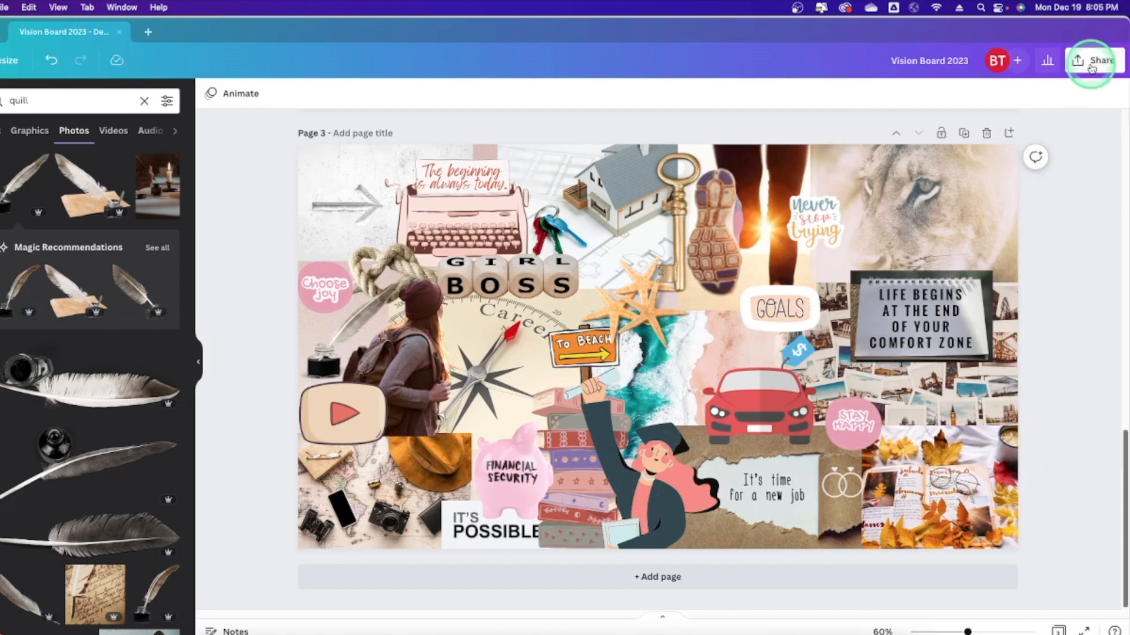
Download the Vision Board 2023 design as PDF Print, then cancel saving Vision Board 2023.zip.
{"action": "left_click", "coordinate": [1091, 66]}
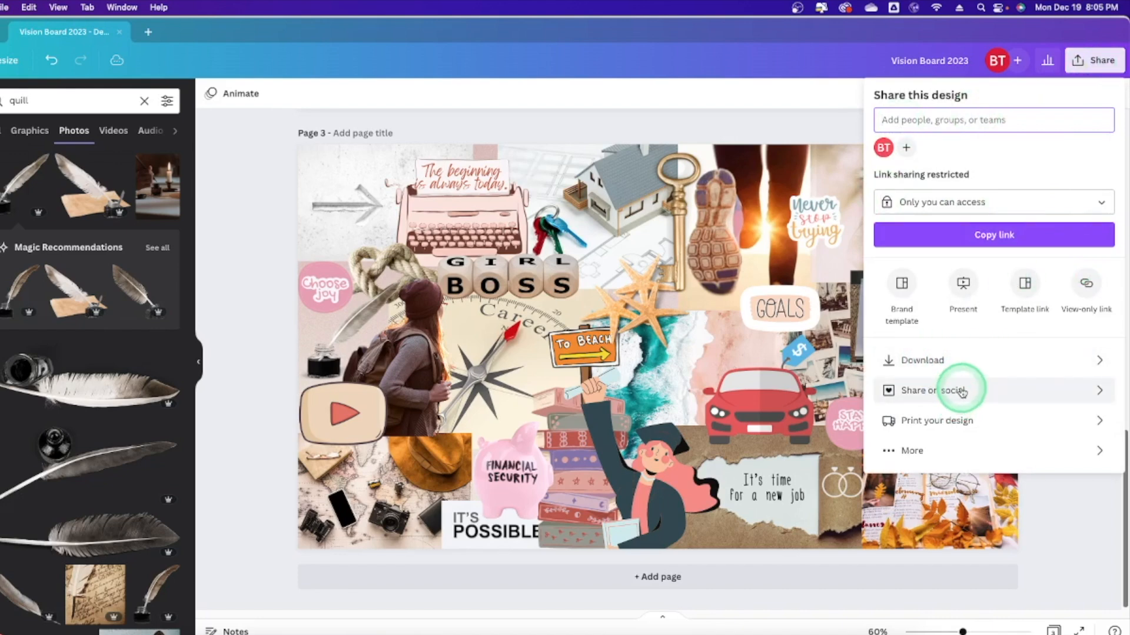
{"action": "left_click", "coordinate": [985, 361]}
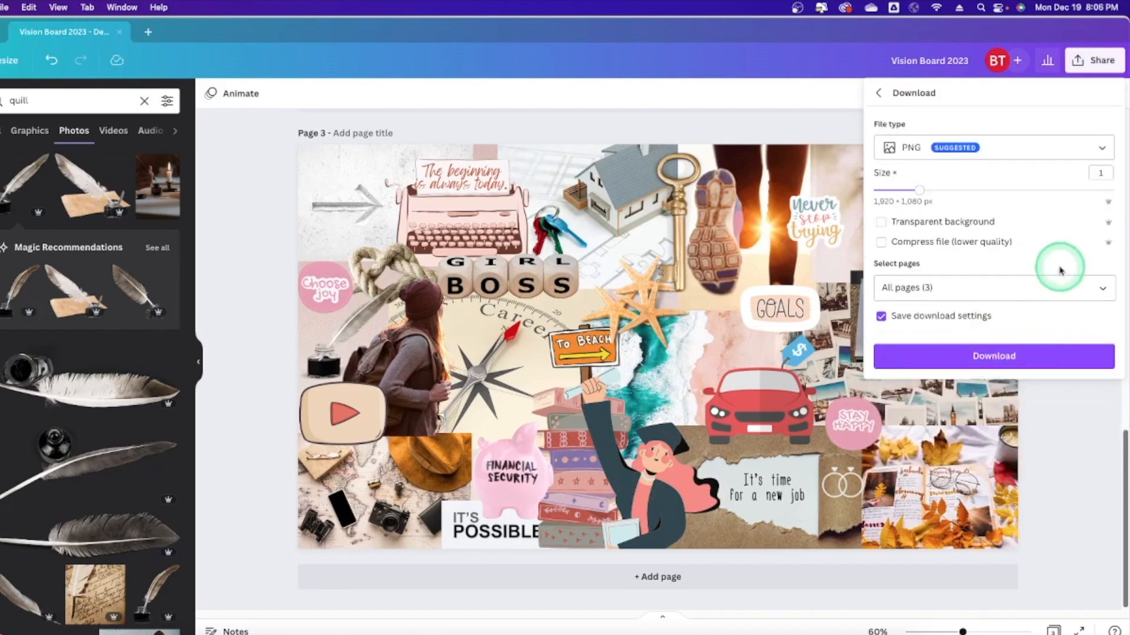
{"action": "left_click", "coordinate": [1038, 152]}
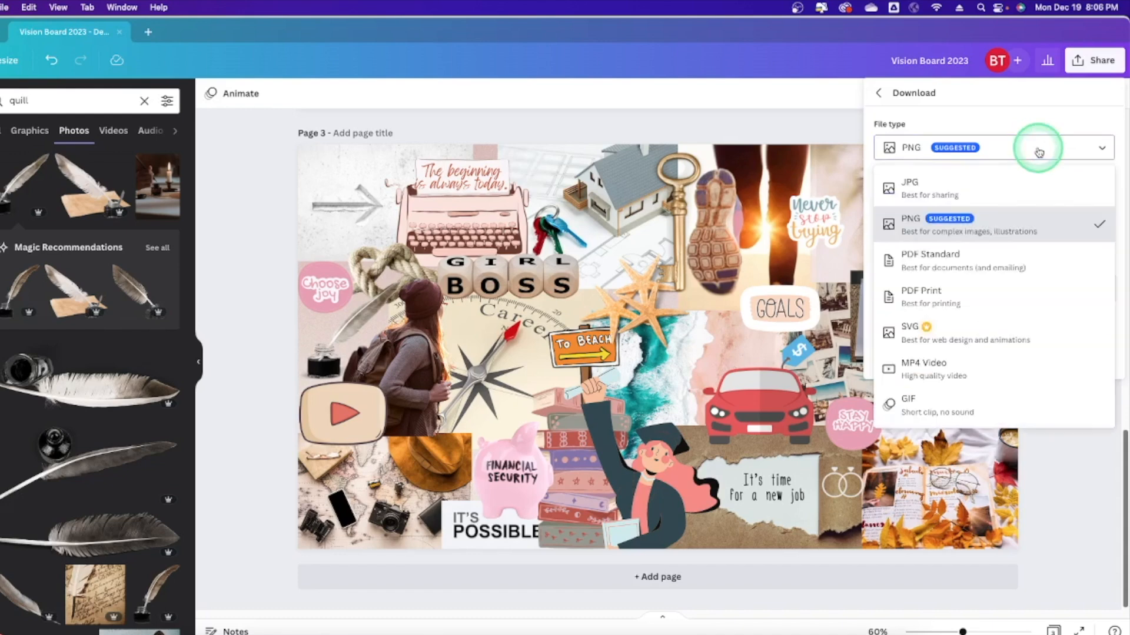
{"action": "left_click", "coordinate": [965, 294]}
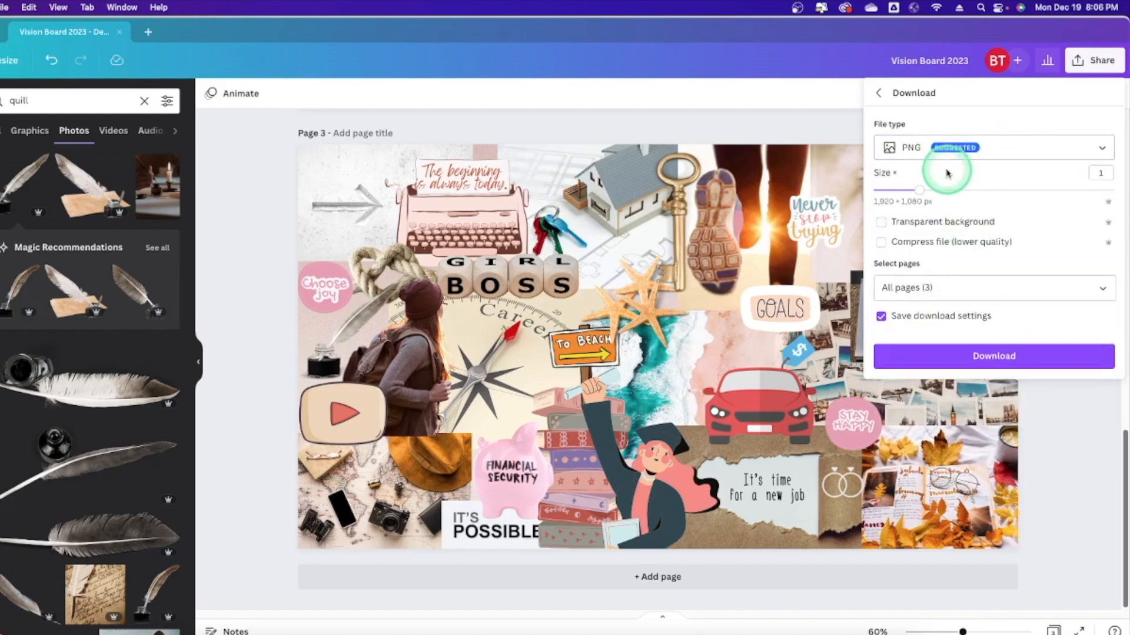
{"action": "left_click", "coordinate": [991, 353]}
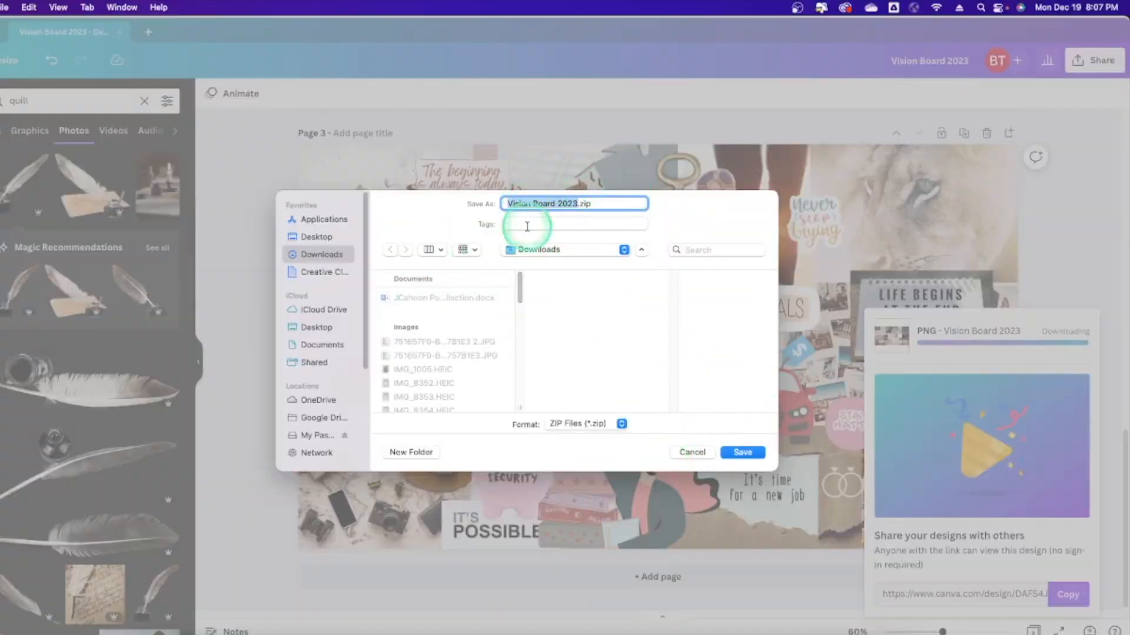
{"action": "left_click", "coordinate": [693, 452]}
Dismiss the failed download notice, return to page 1, and briefly open and close Share.
{"action": "scroll", "coordinate": [593, 299], "scroll_direction": "up", "scroll_amount": 2}
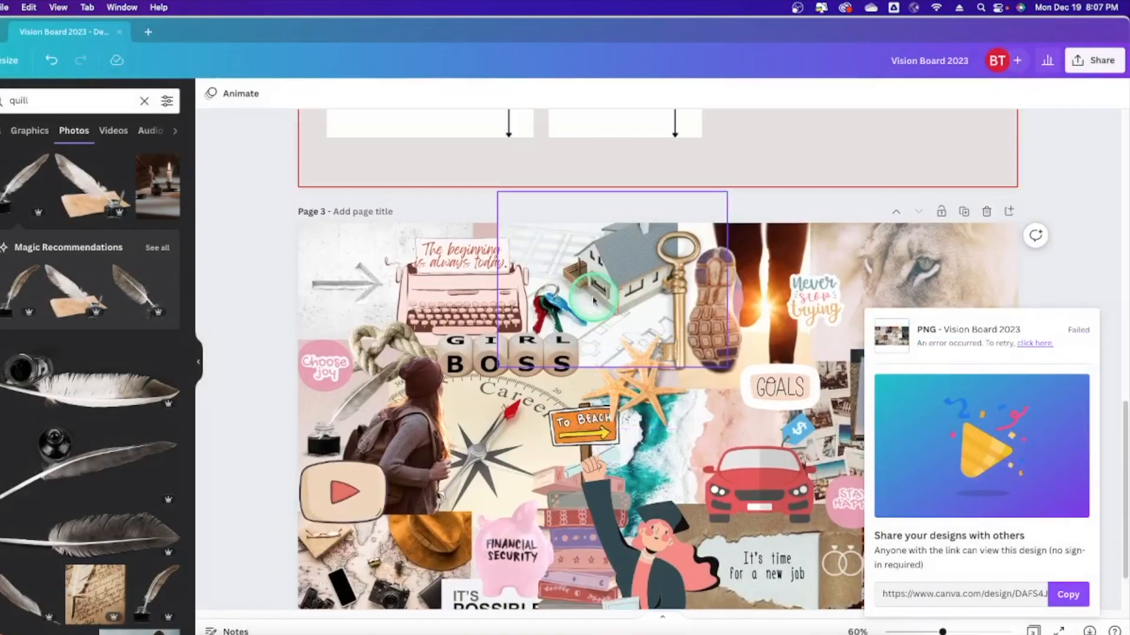
{"action": "scroll", "coordinate": [593, 298], "scroll_direction": "up", "scroll_amount": 6}
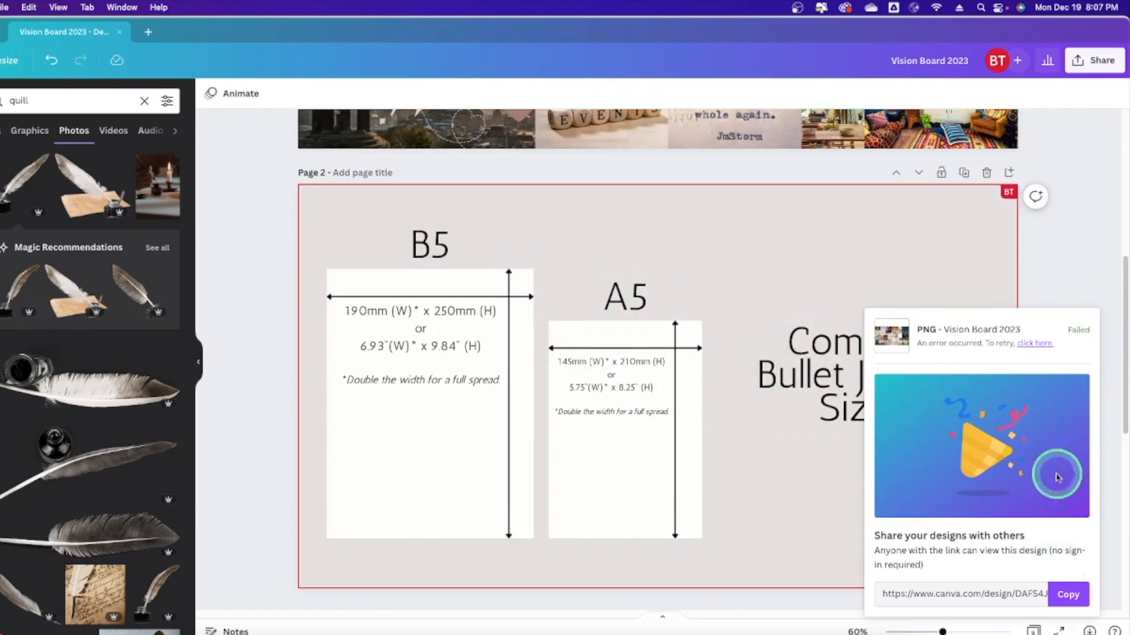
{"action": "left_click", "coordinate": [1095, 303]}
{"action": "scroll", "coordinate": [823, 282], "scroll_direction": "up", "scroll_amount": 6}
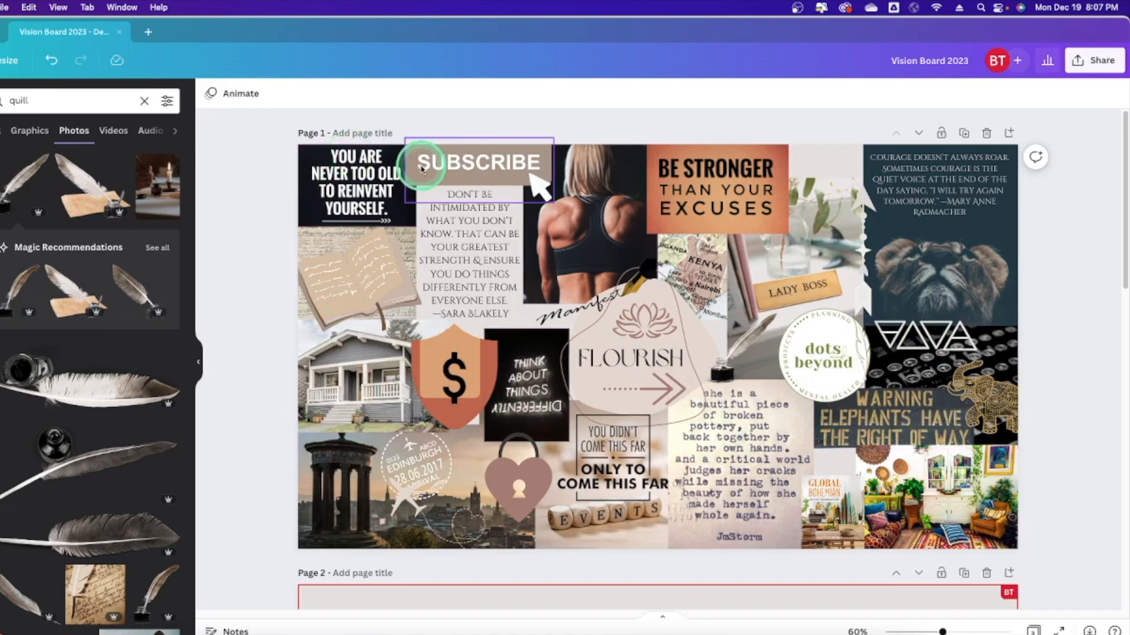
{"action": "left_click", "coordinate": [1018, 61]}
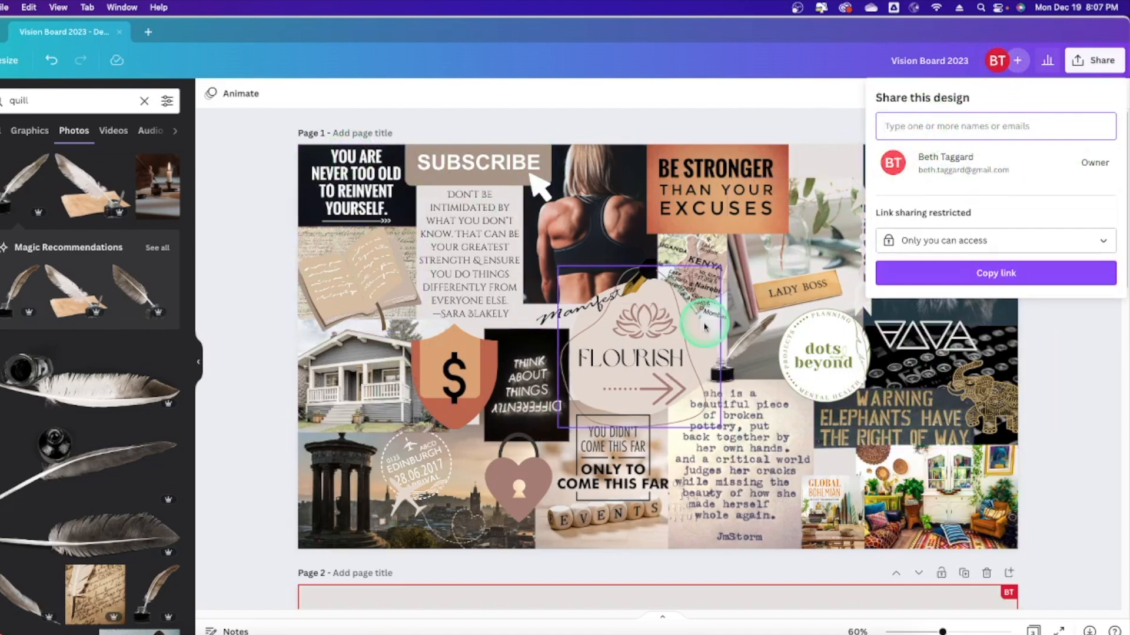
{"action": "left_click", "coordinate": [547, 121]}
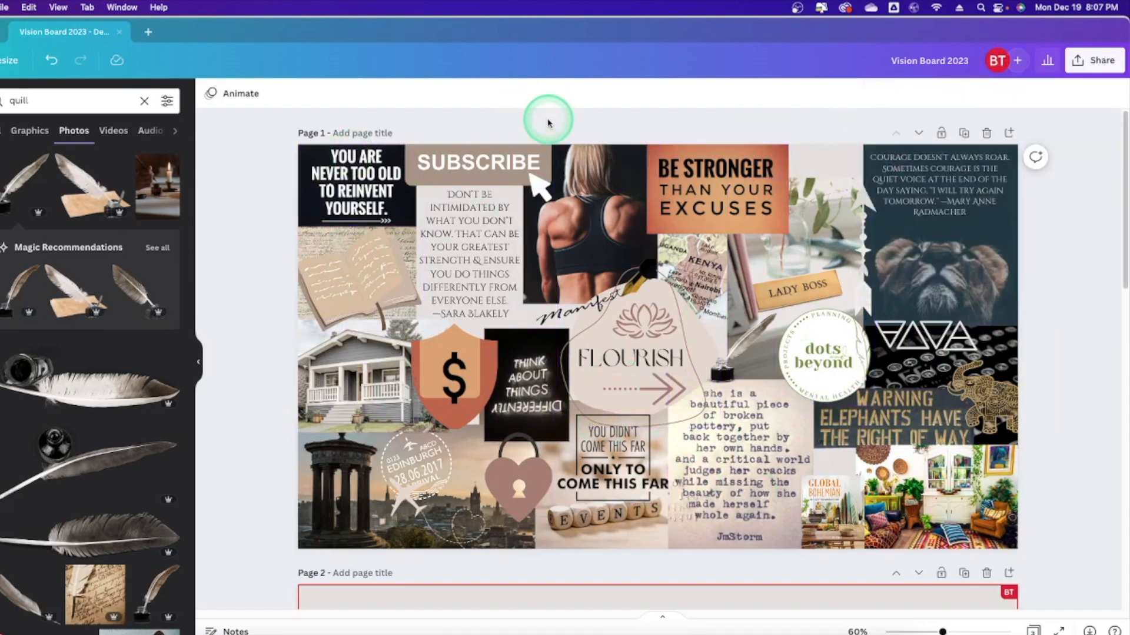